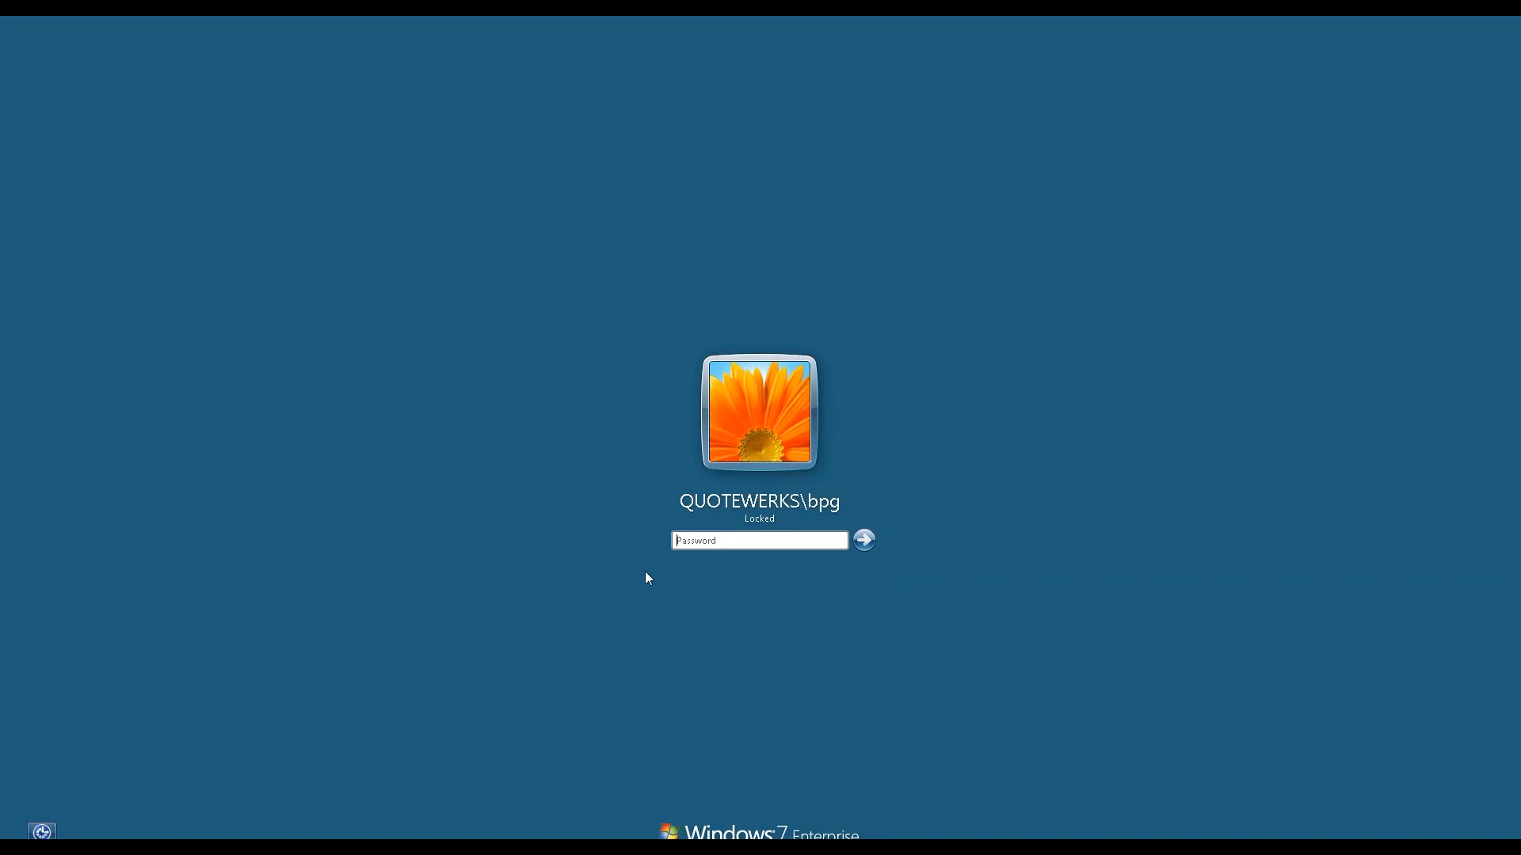
Unlock the Windows 7 workstation with the account password.
type("•••••")
key("Return")
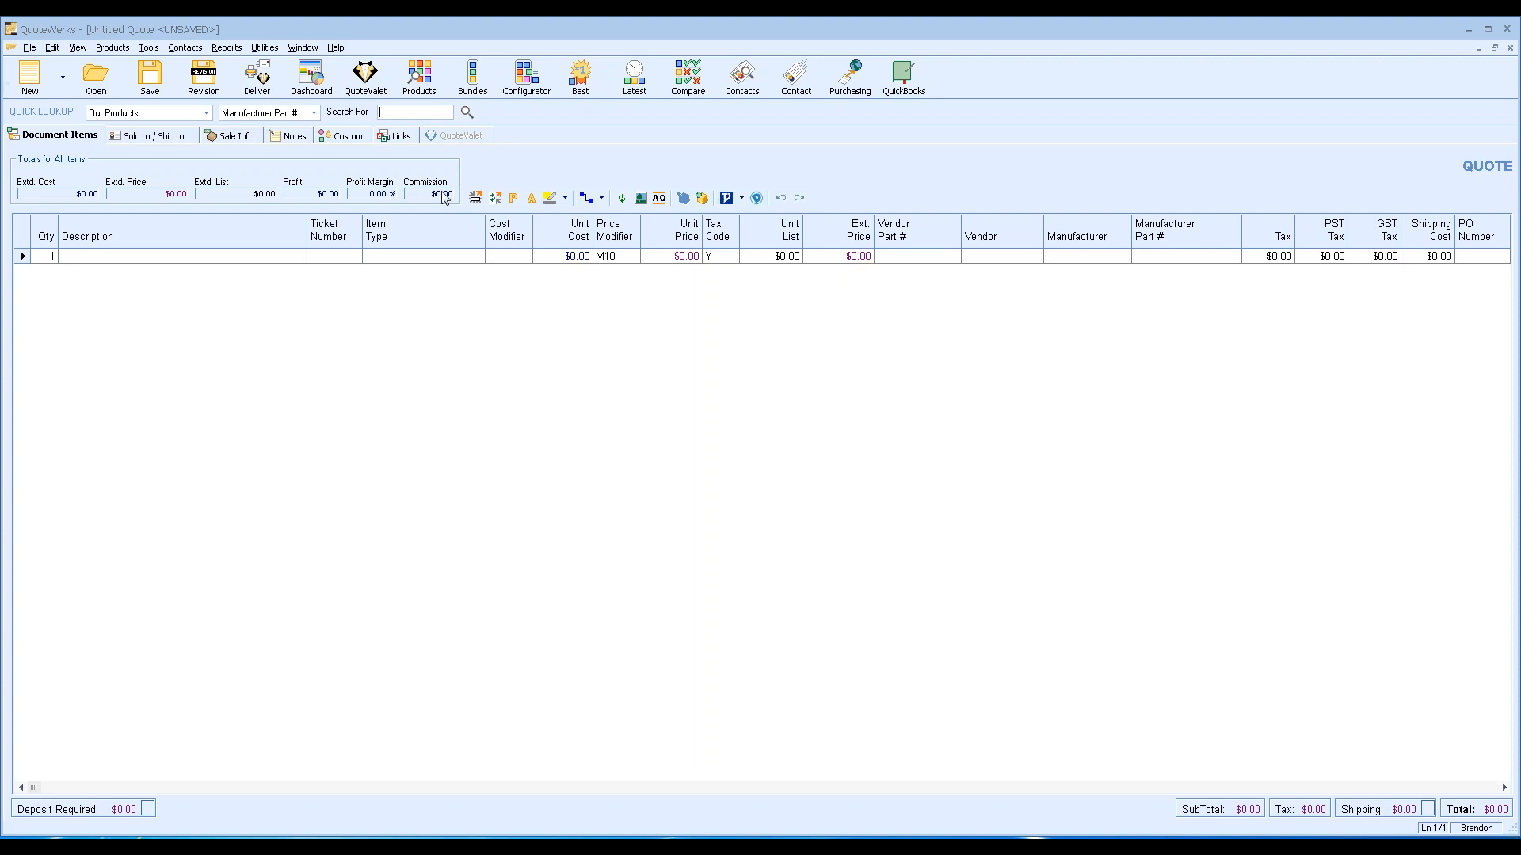
Open the WS-C3750X-12S-S switch's product record at its Simple Labor settings.
left_click(419, 76)
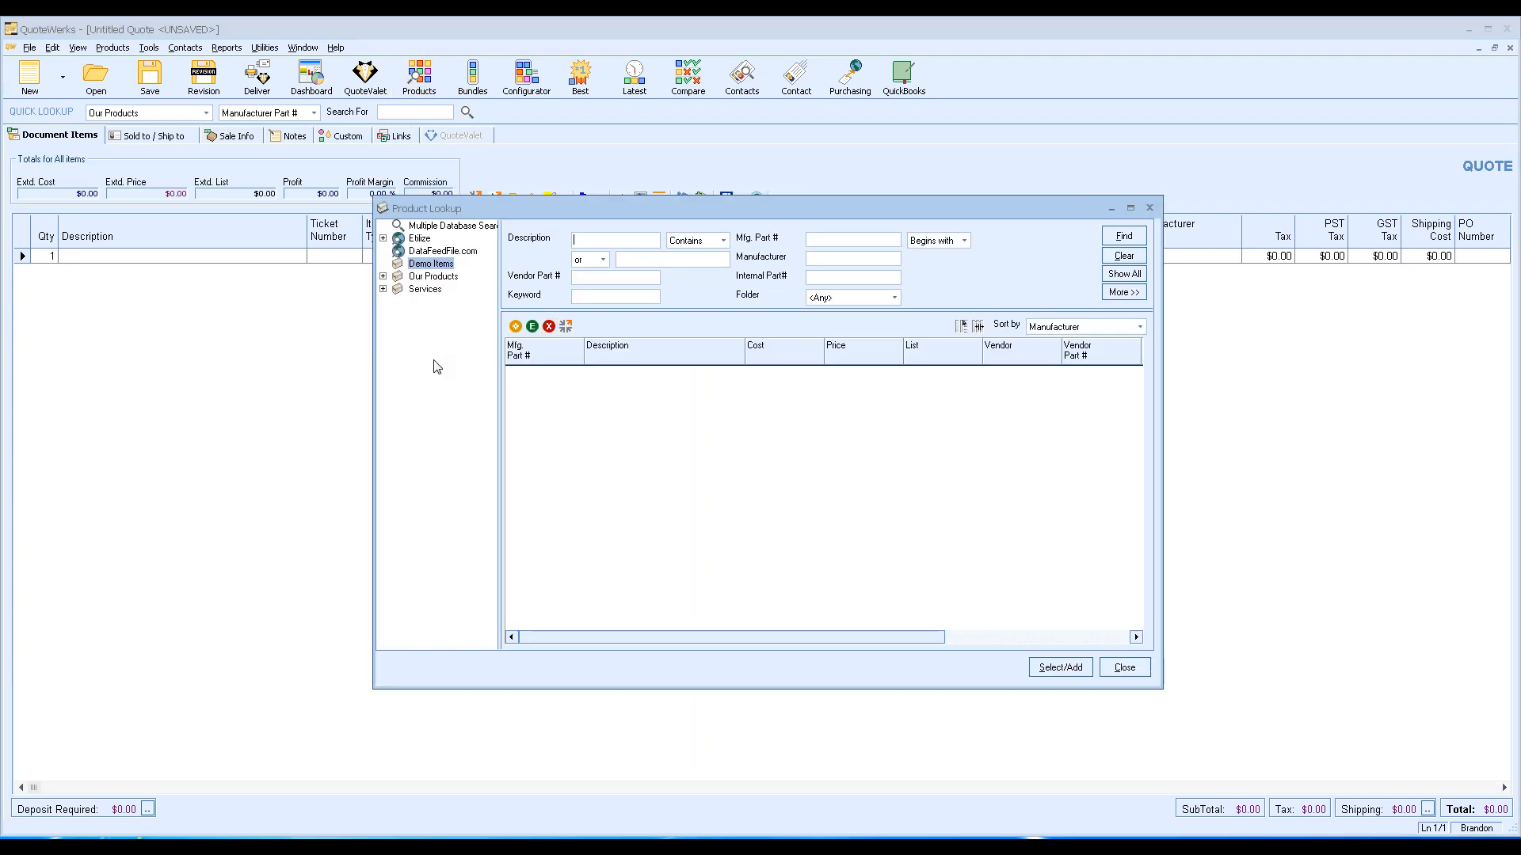
left_click(1124, 273)
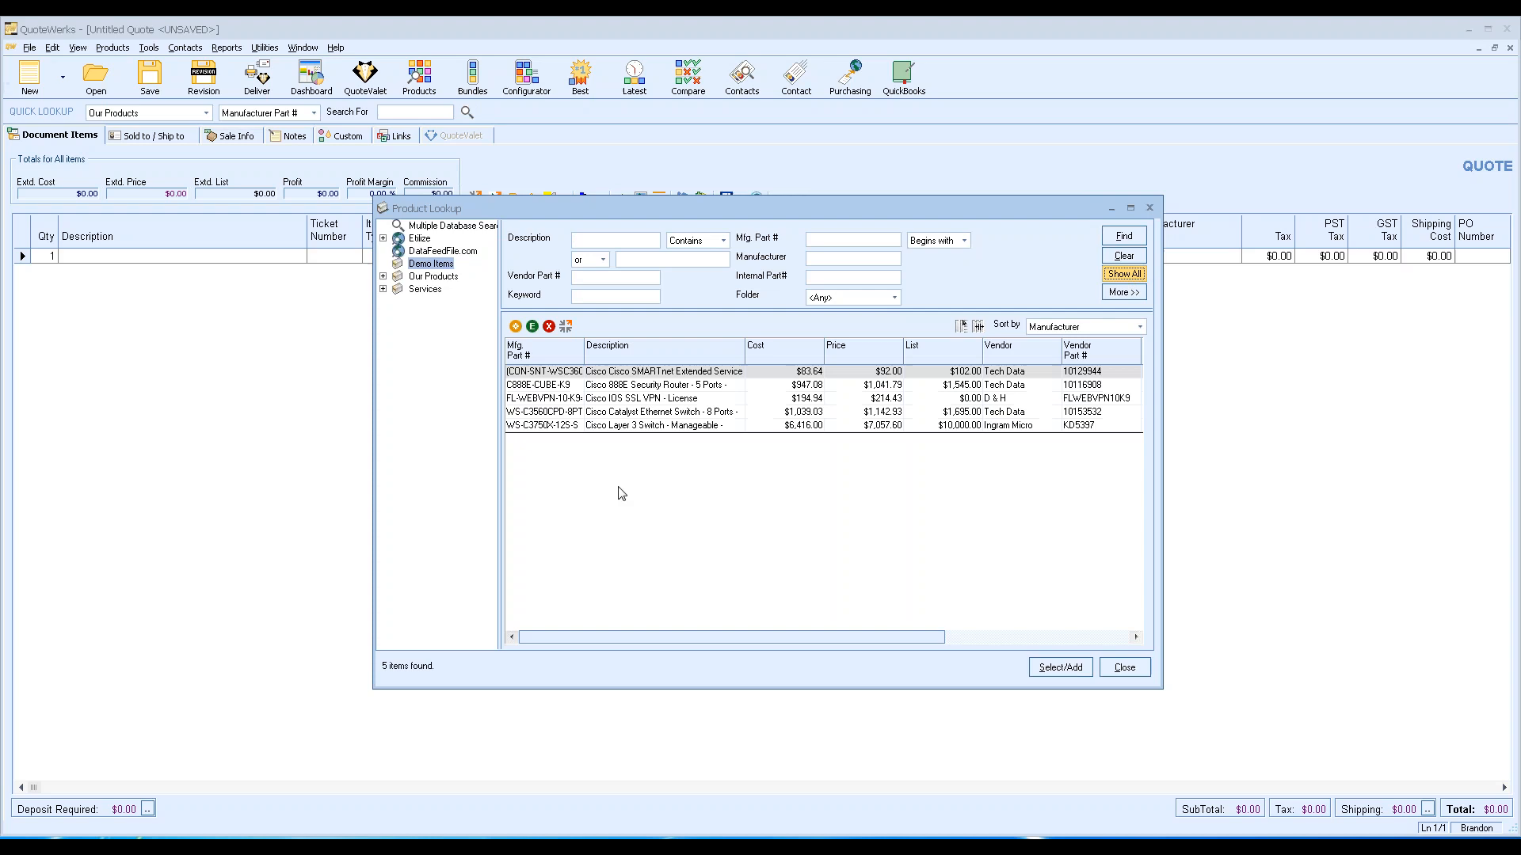
left_click(638, 426)
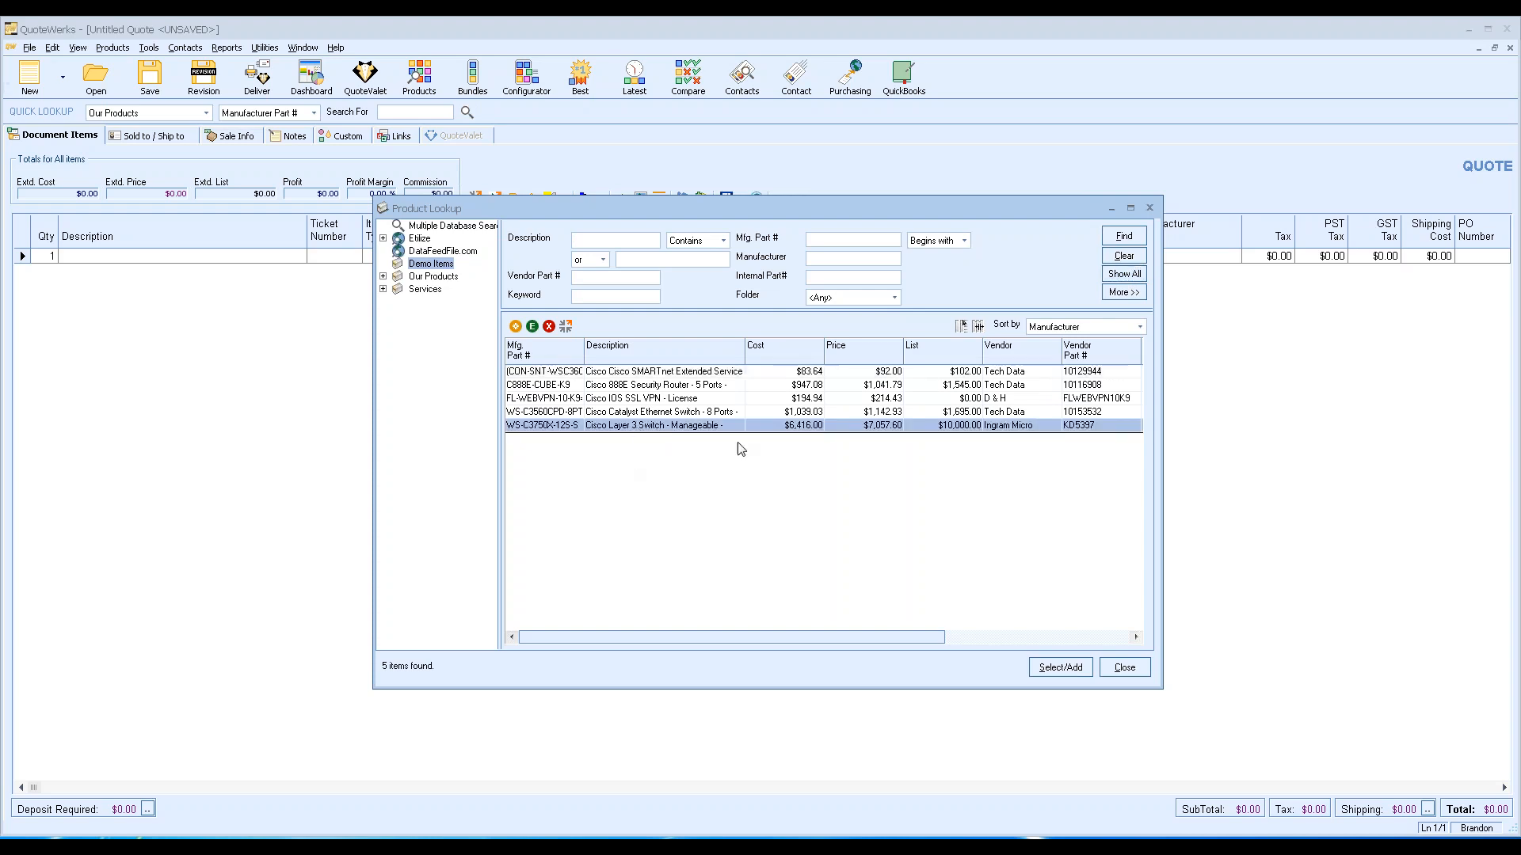
right_click(720, 427)
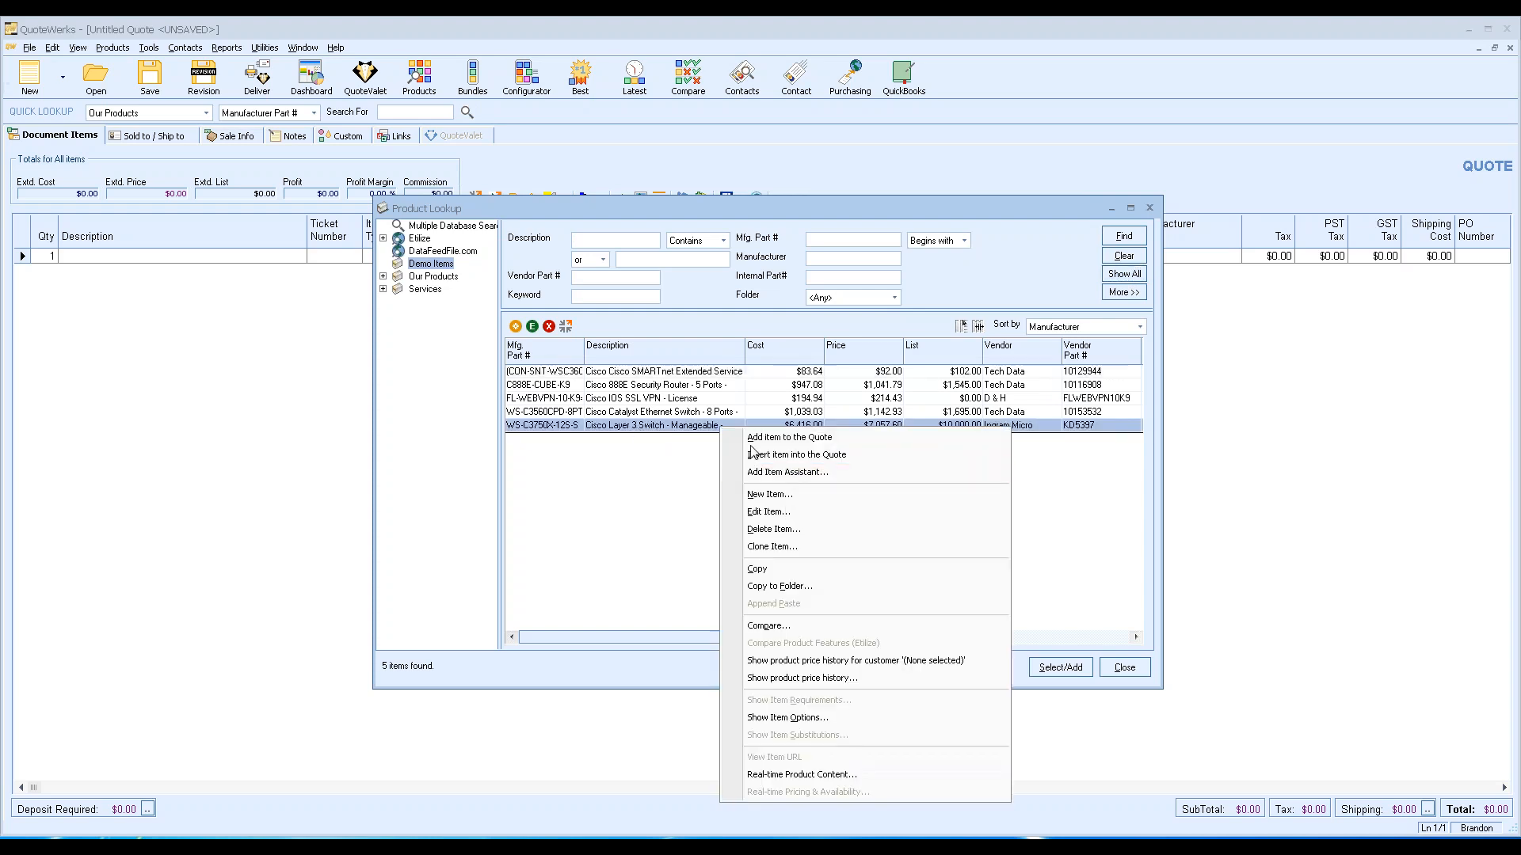
left_click(787, 512)
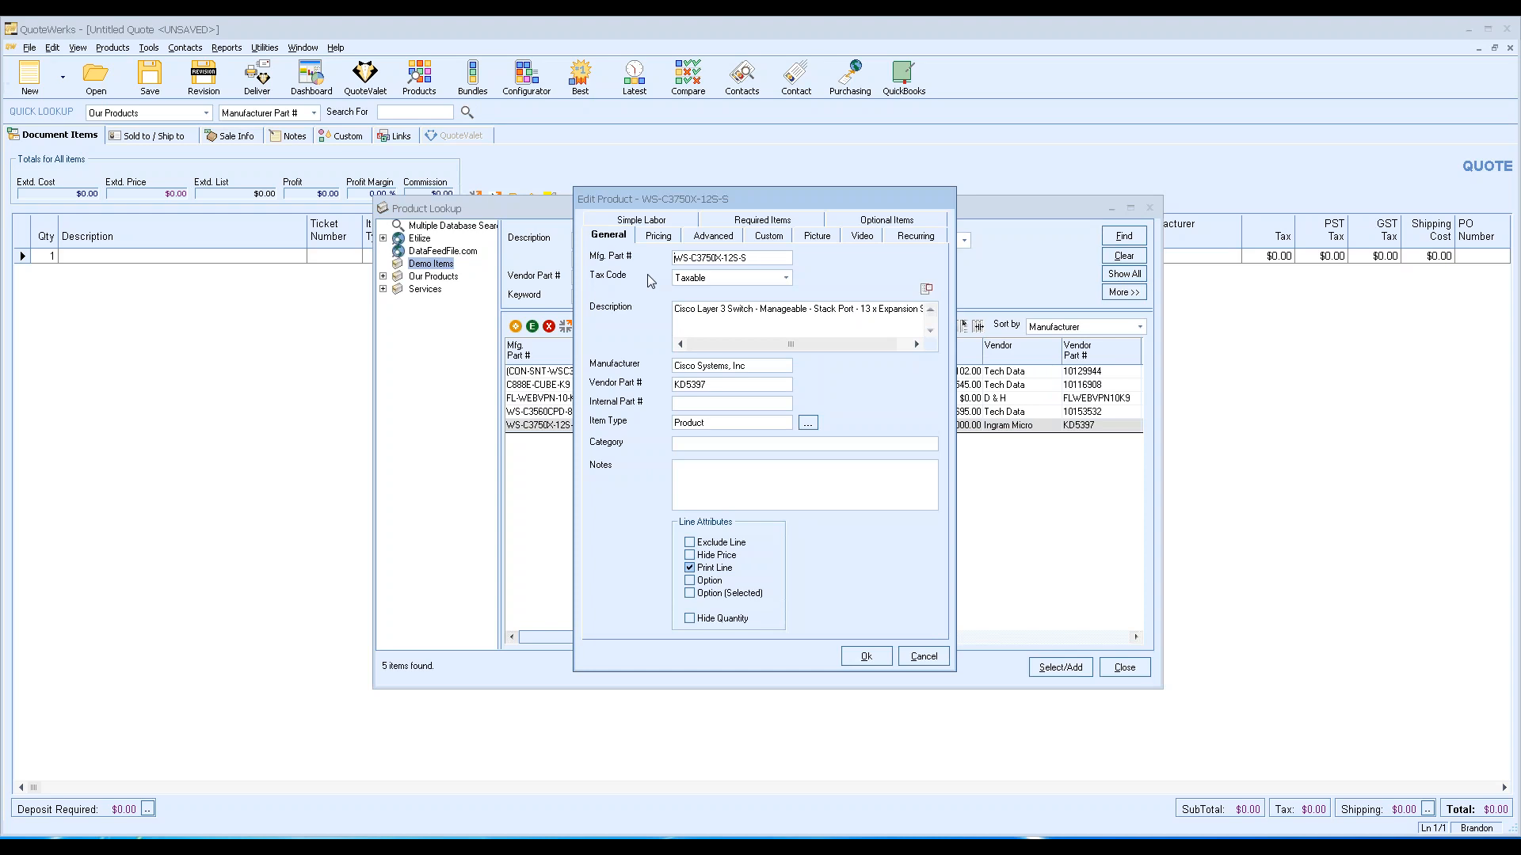
left_click(669, 224)
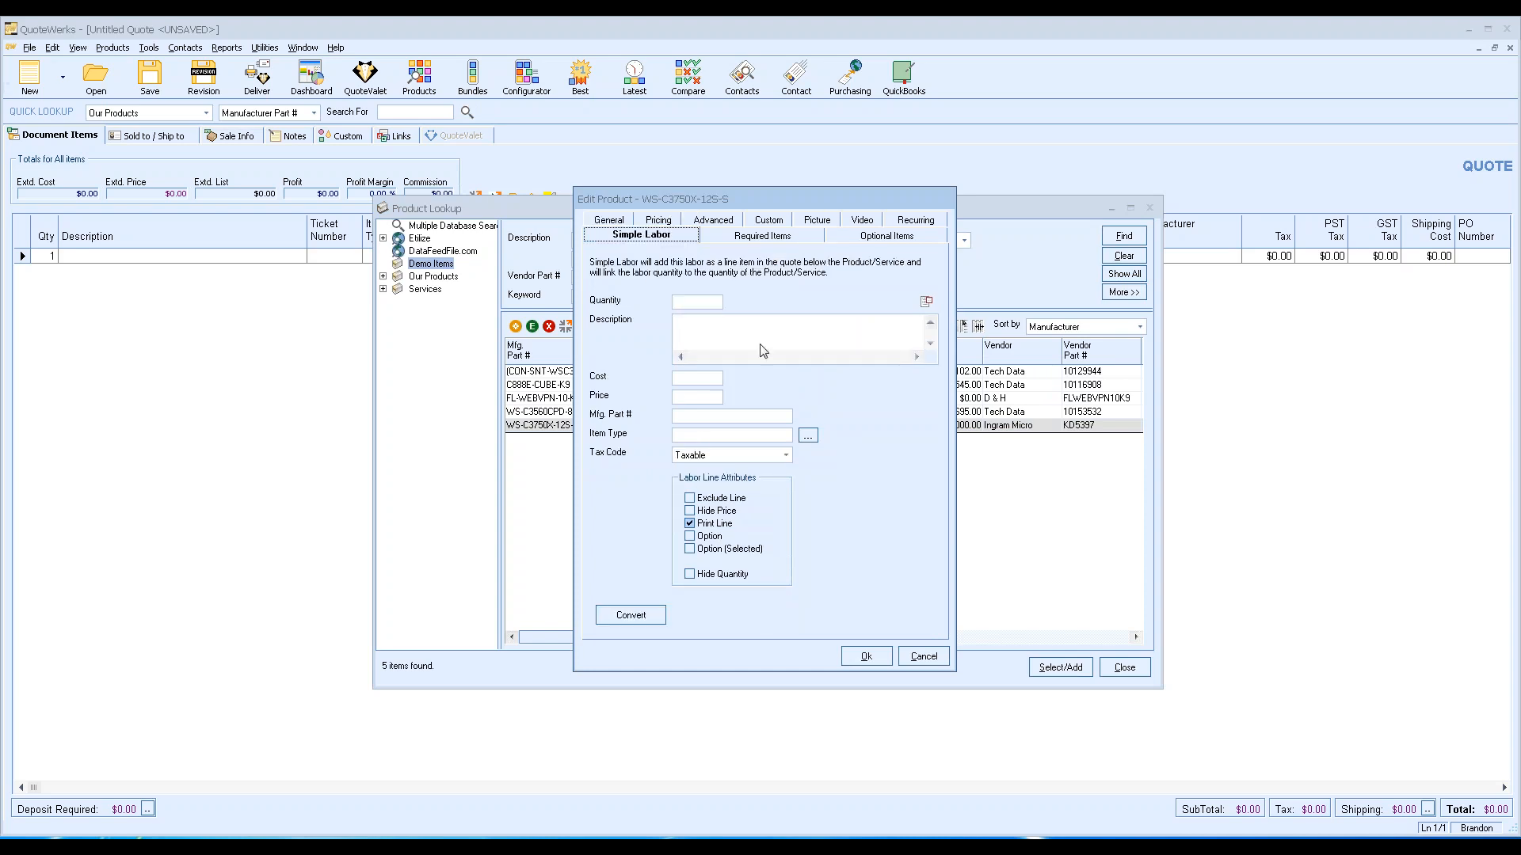
Set the switch's simple labor quantity to 3.
left_click(687, 303)
key("BackSpace")
type("2")
key("BackSpace")
type("6")
key("BackSpace")
type("3")
Enter labor description Installation Charge, cost 100.00, price 300.00, part number InstallCharge3.
left_click(697, 327)
type("Lnstallation Charge")
type("100.00")
type("30")
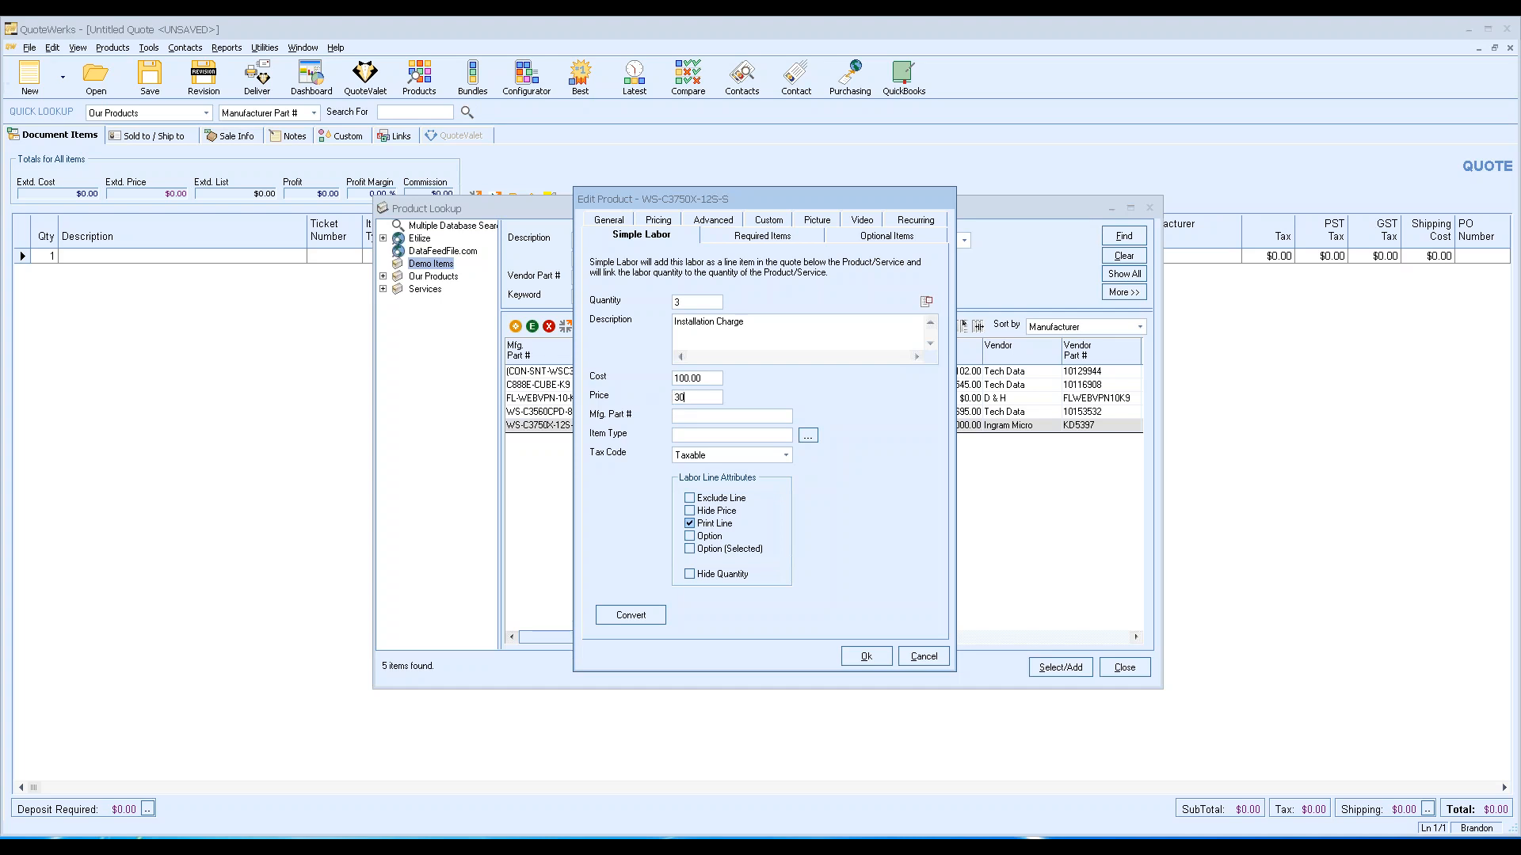
type("0.00")
key("Tab")
type("Labor")
key("BackSpace")
key("BackSpace")
key("BackSpace")
key("BackSpace")
key("BackSpace")
type("InstallCharge3")
Set the installation labor's tax code to Non-taxable.
left_click(736, 439)
left_click(717, 458)
left_click(723, 475)
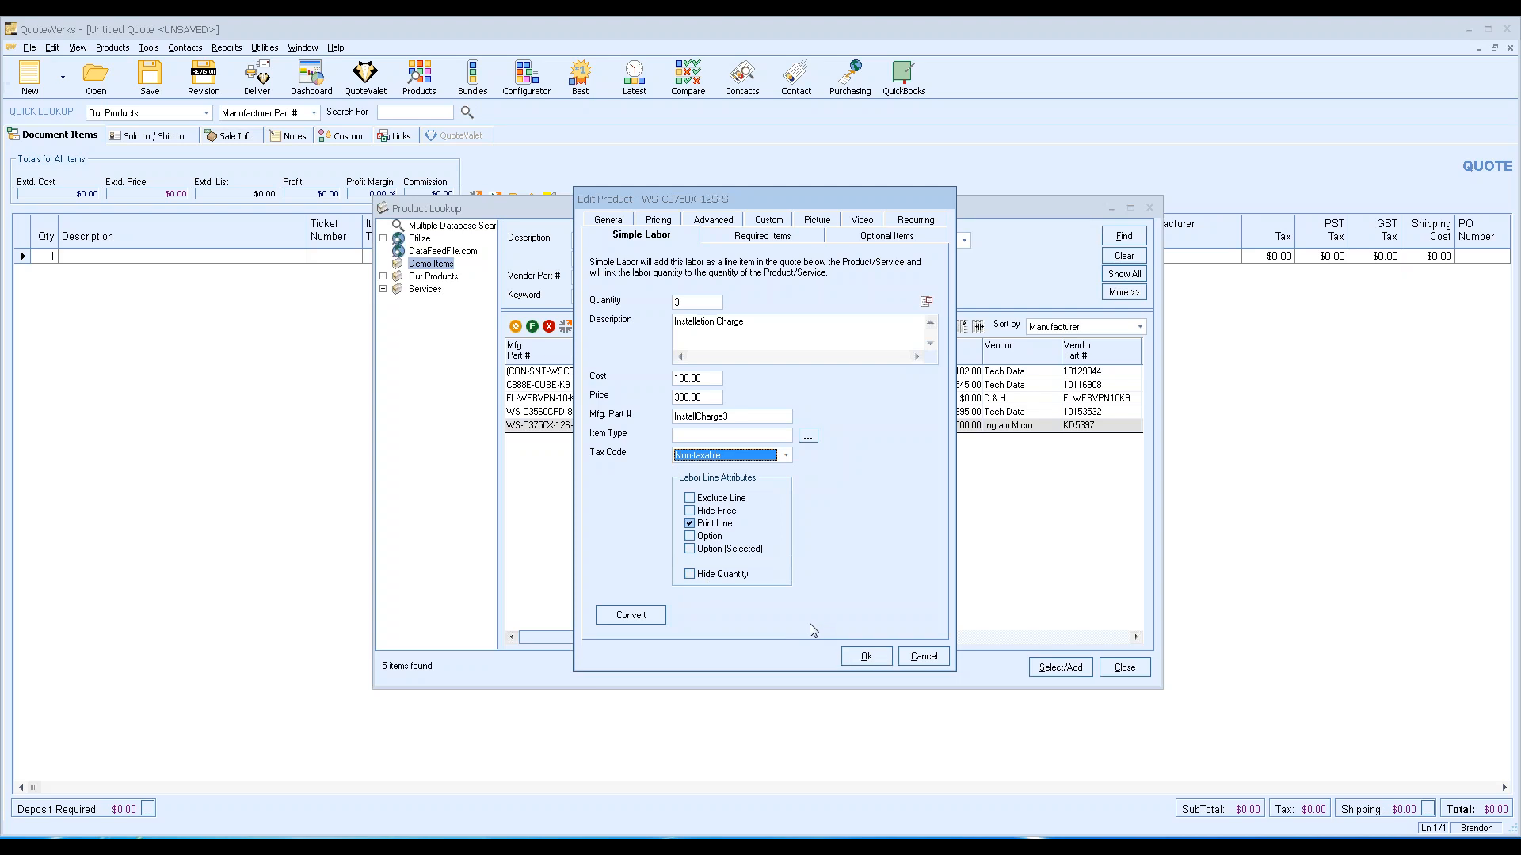
Save the labor settings and add the WS-C3750X-12S-S switch to the quote, skipping auto-save.
left_click(866, 657)
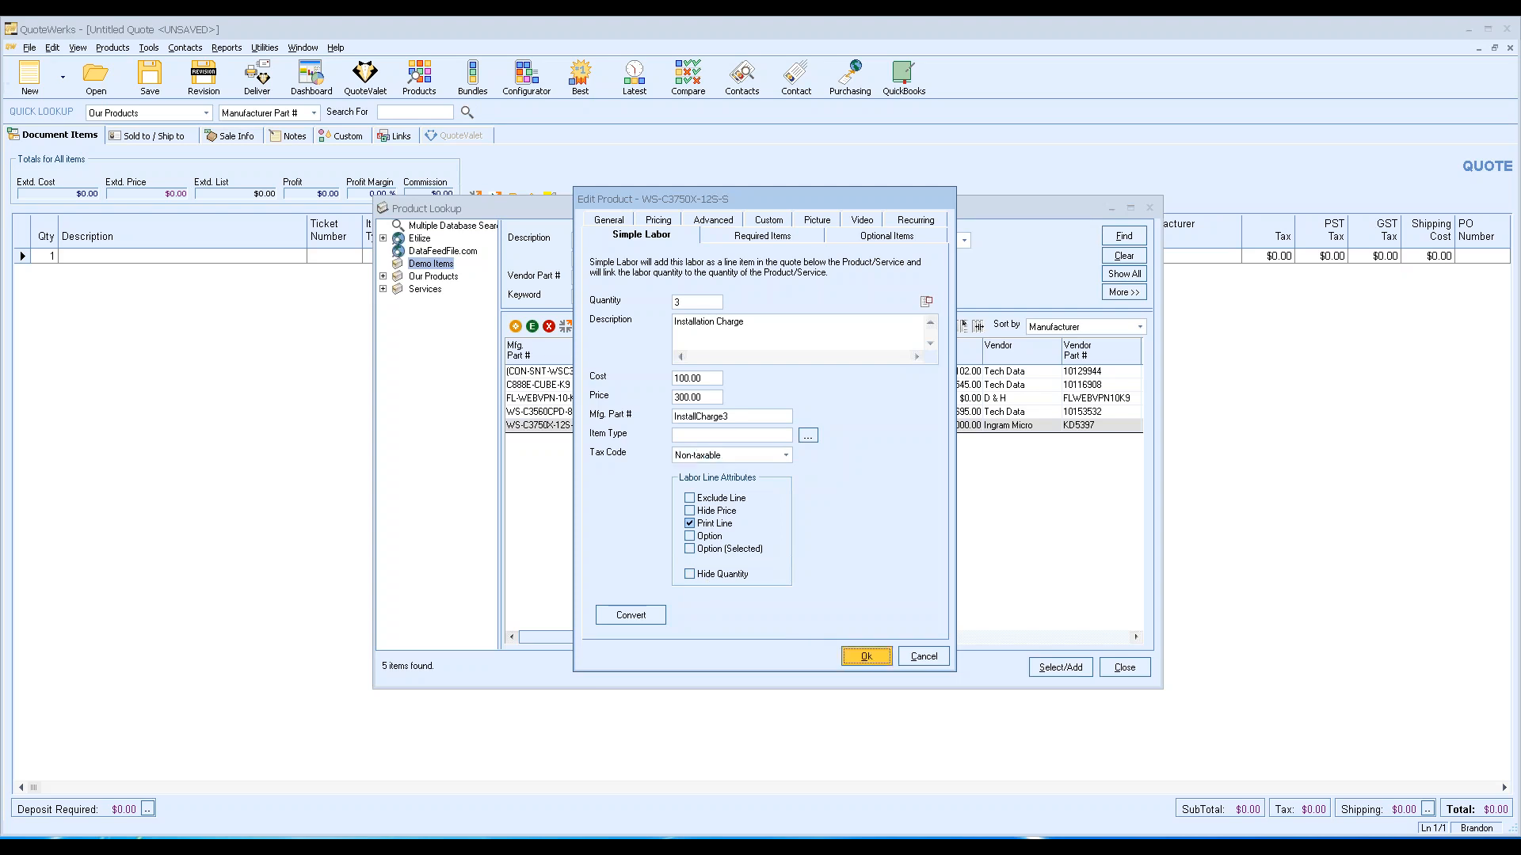
left_click(693, 428)
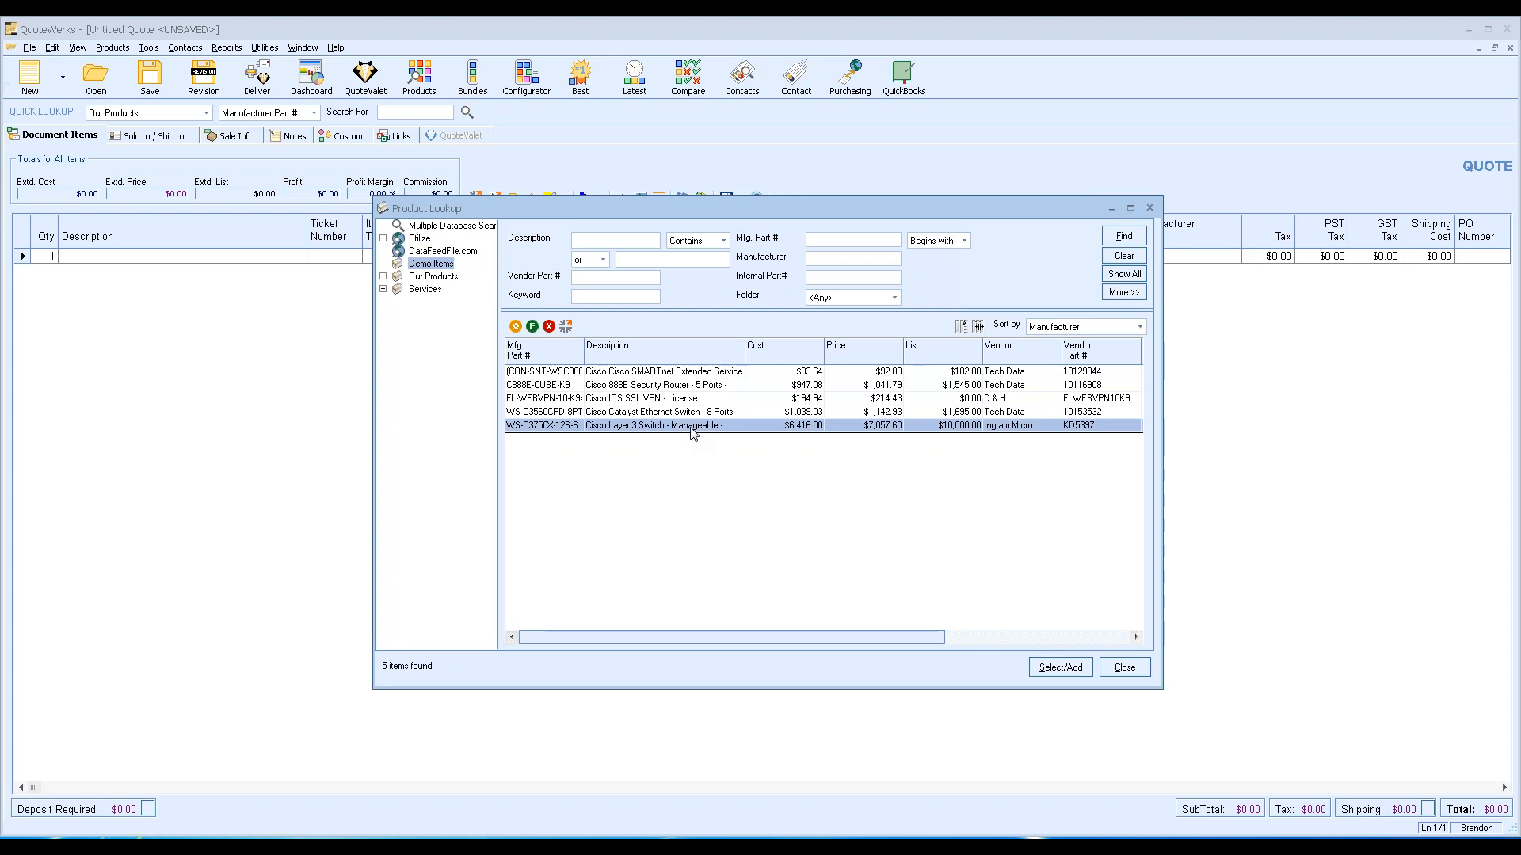
right_click(694, 432)
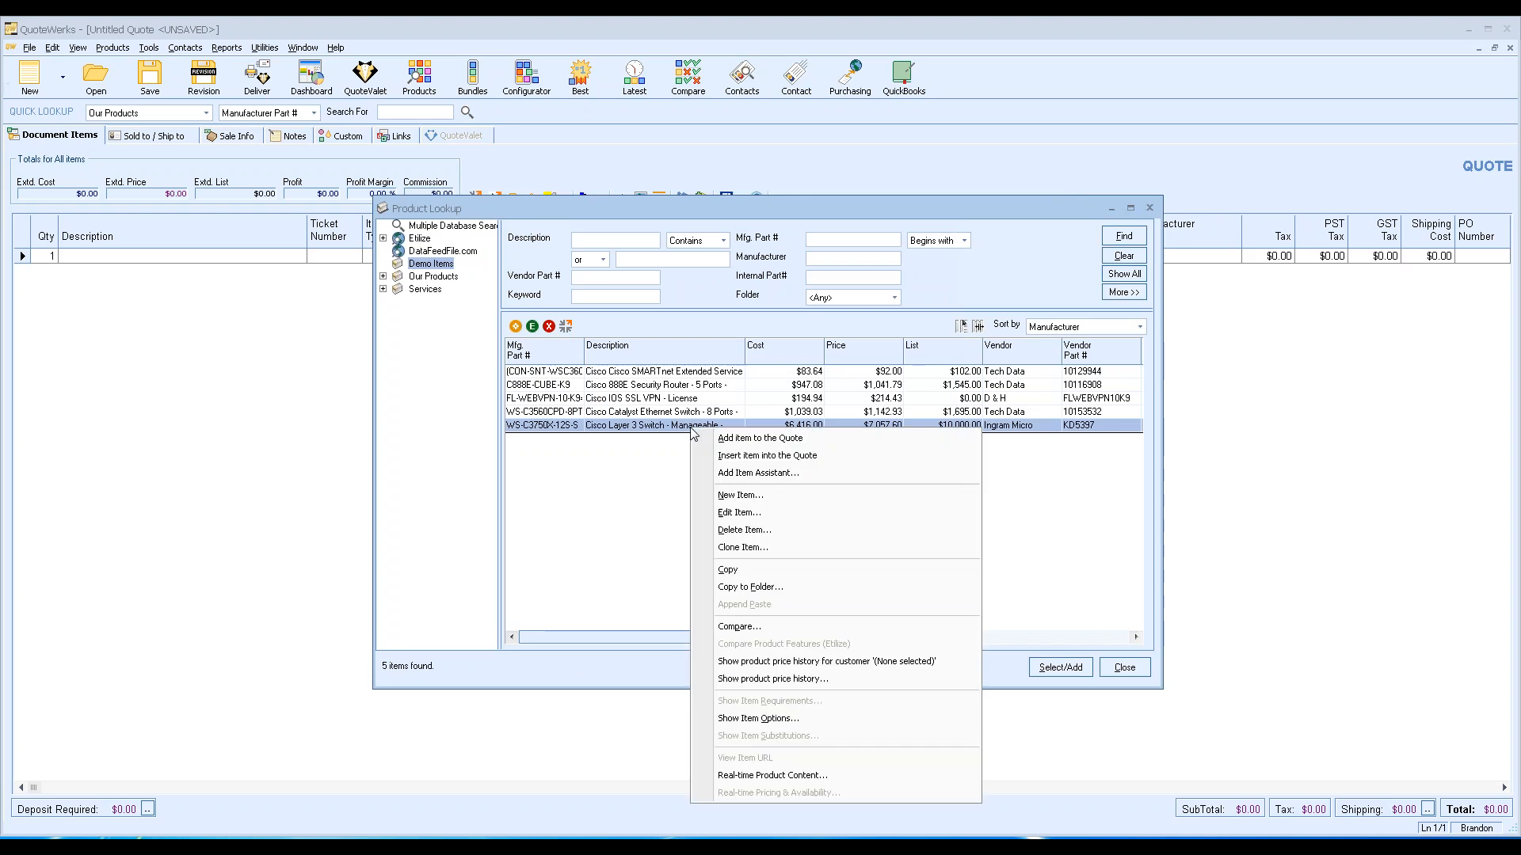
left_click(760, 439)
left_click(780, 497)
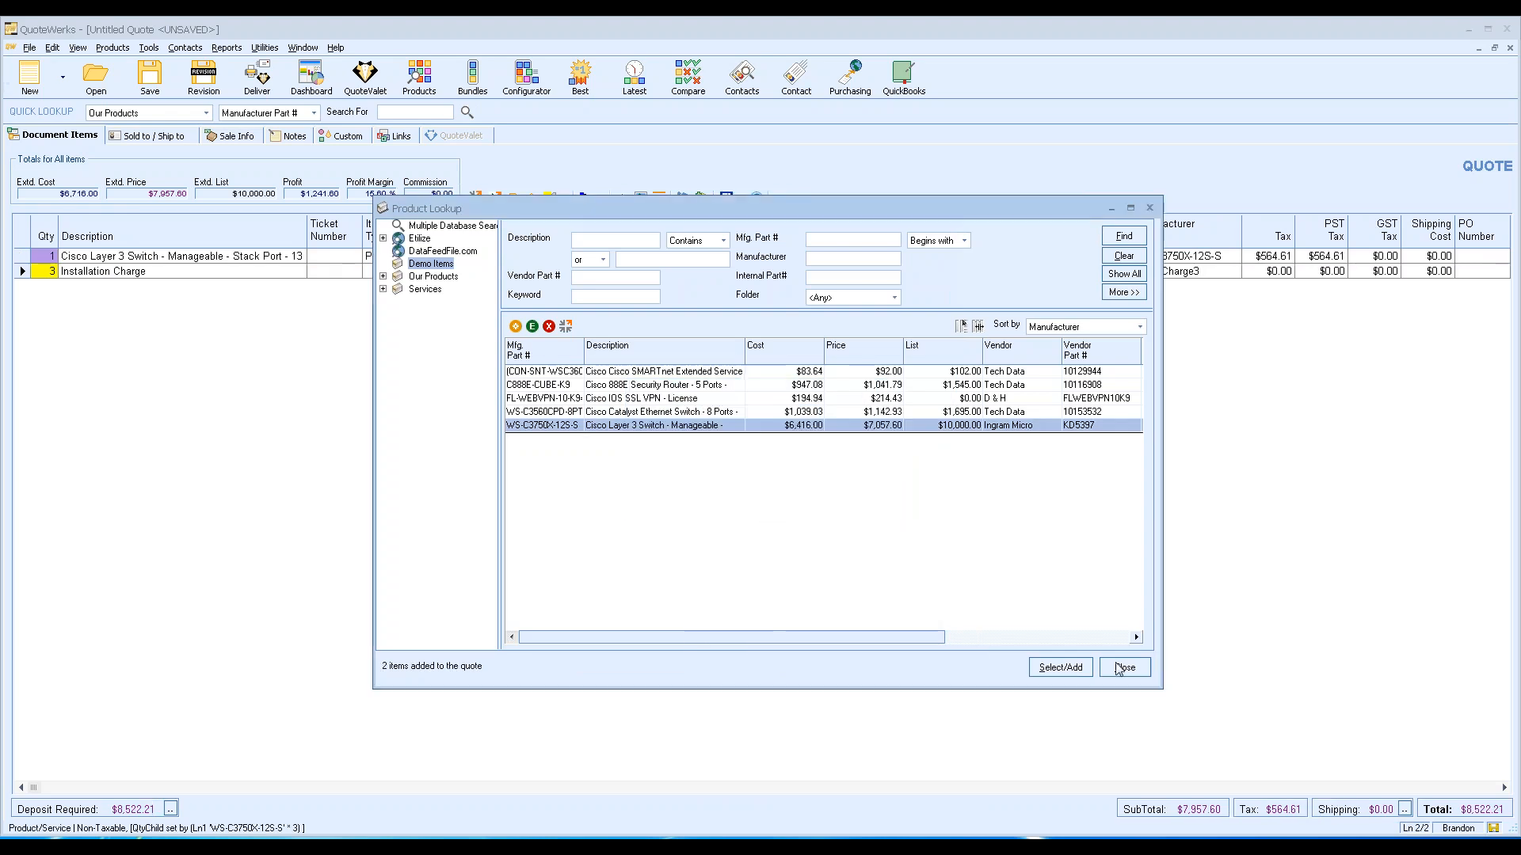
left_click(1125, 667)
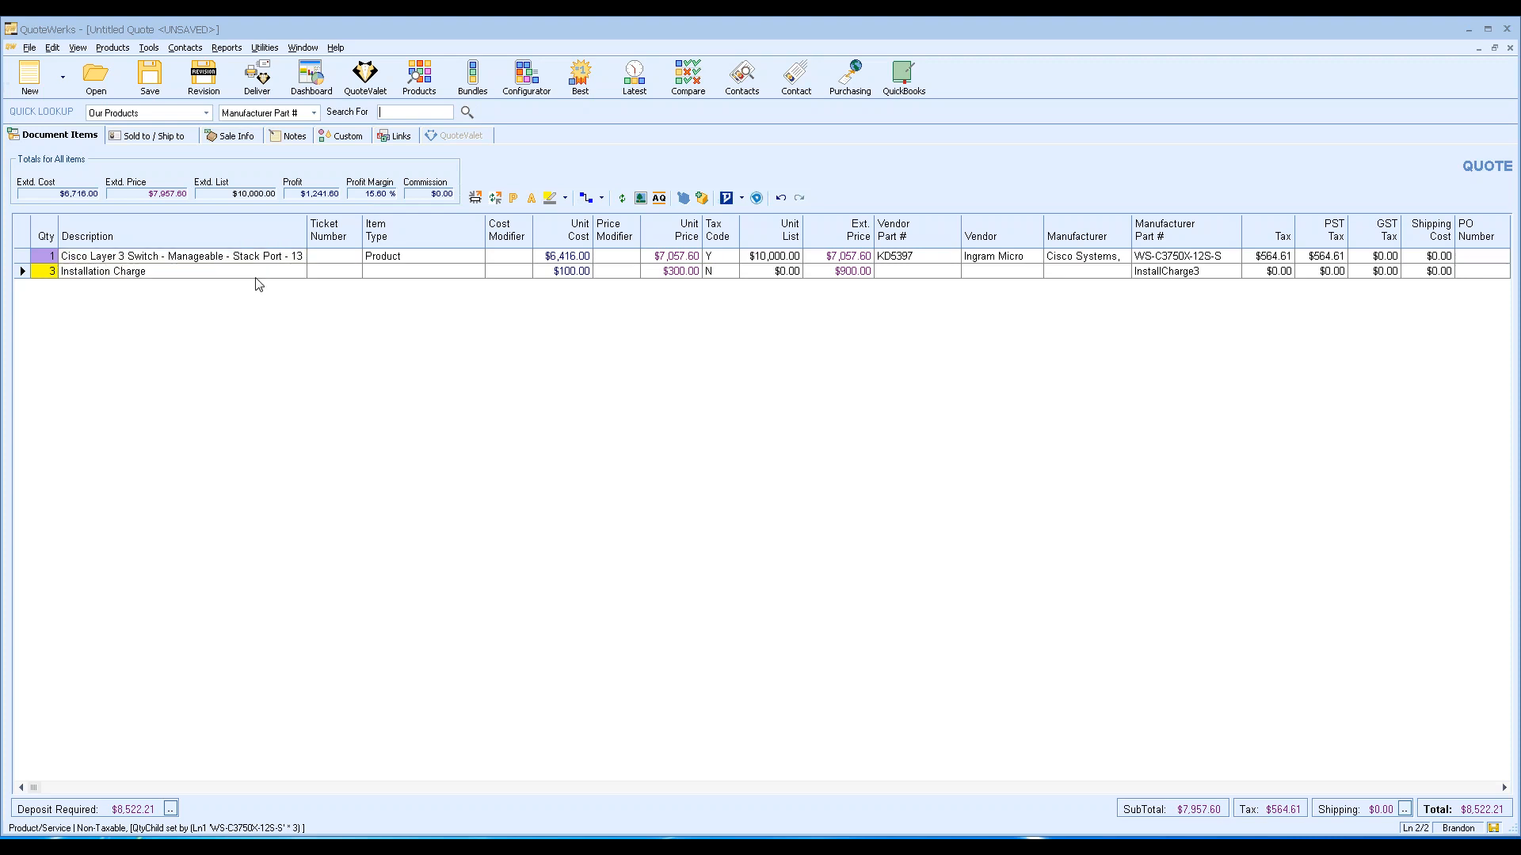
Set the switch quantity to 3, tripling the linked Installation Charge line.
left_click(47, 256)
left_click(104, 336)
left_click(45, 256)
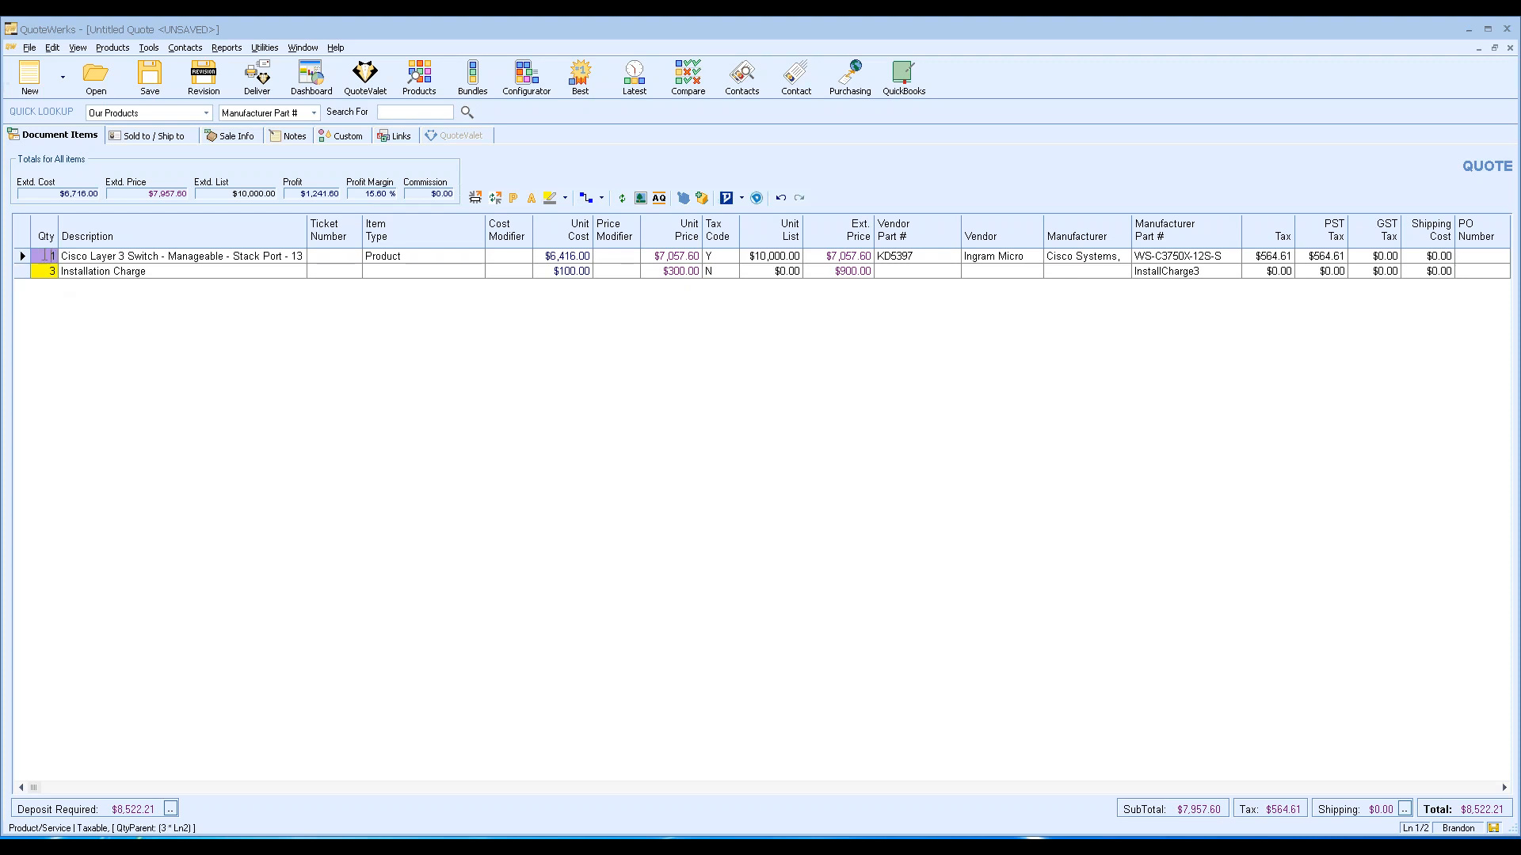
type("3")
key("Return")
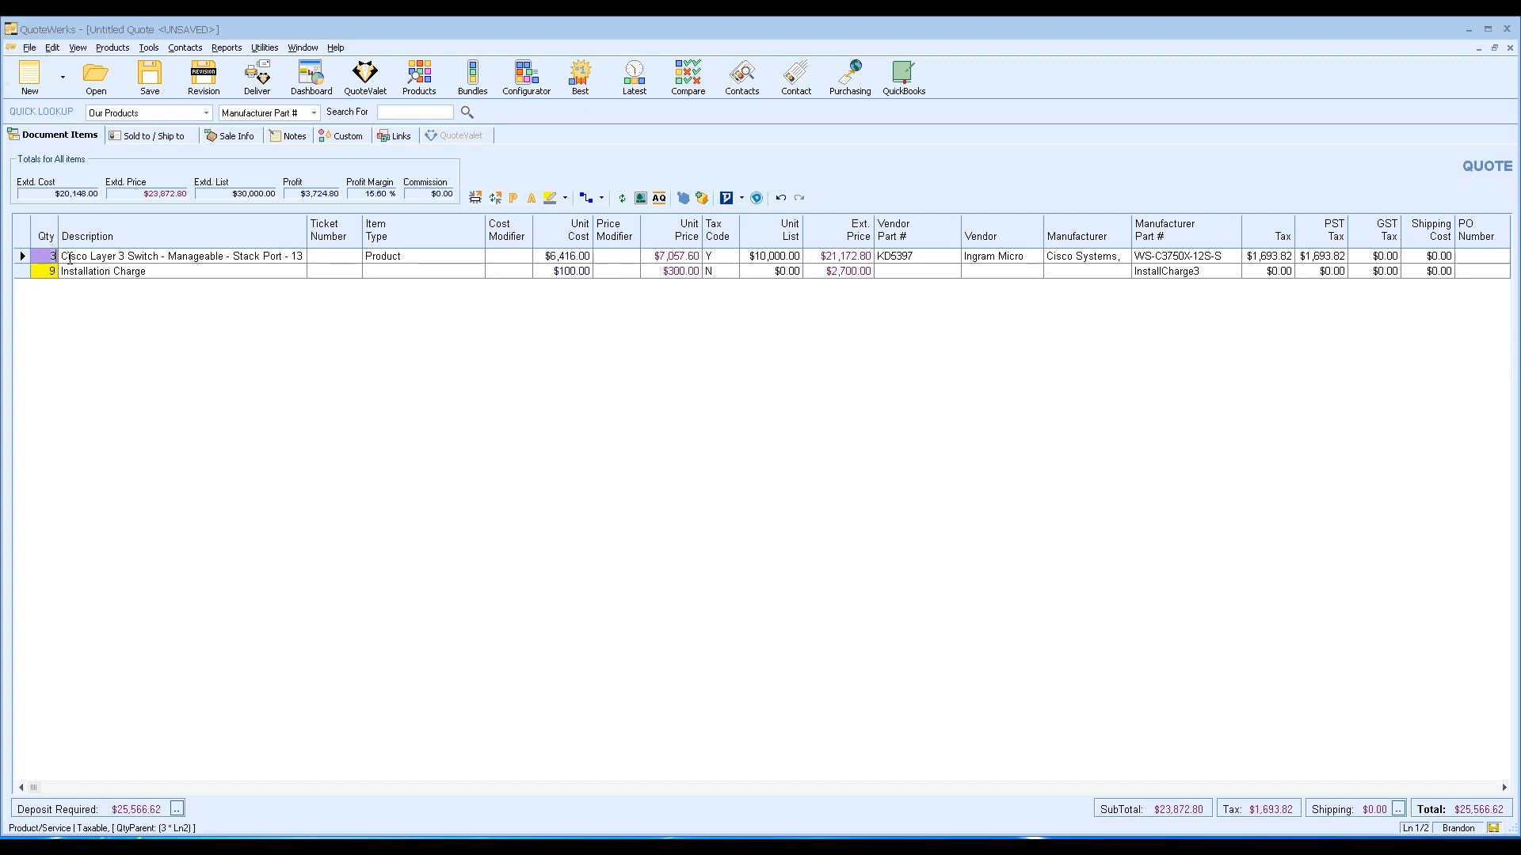
left_click(145, 271)
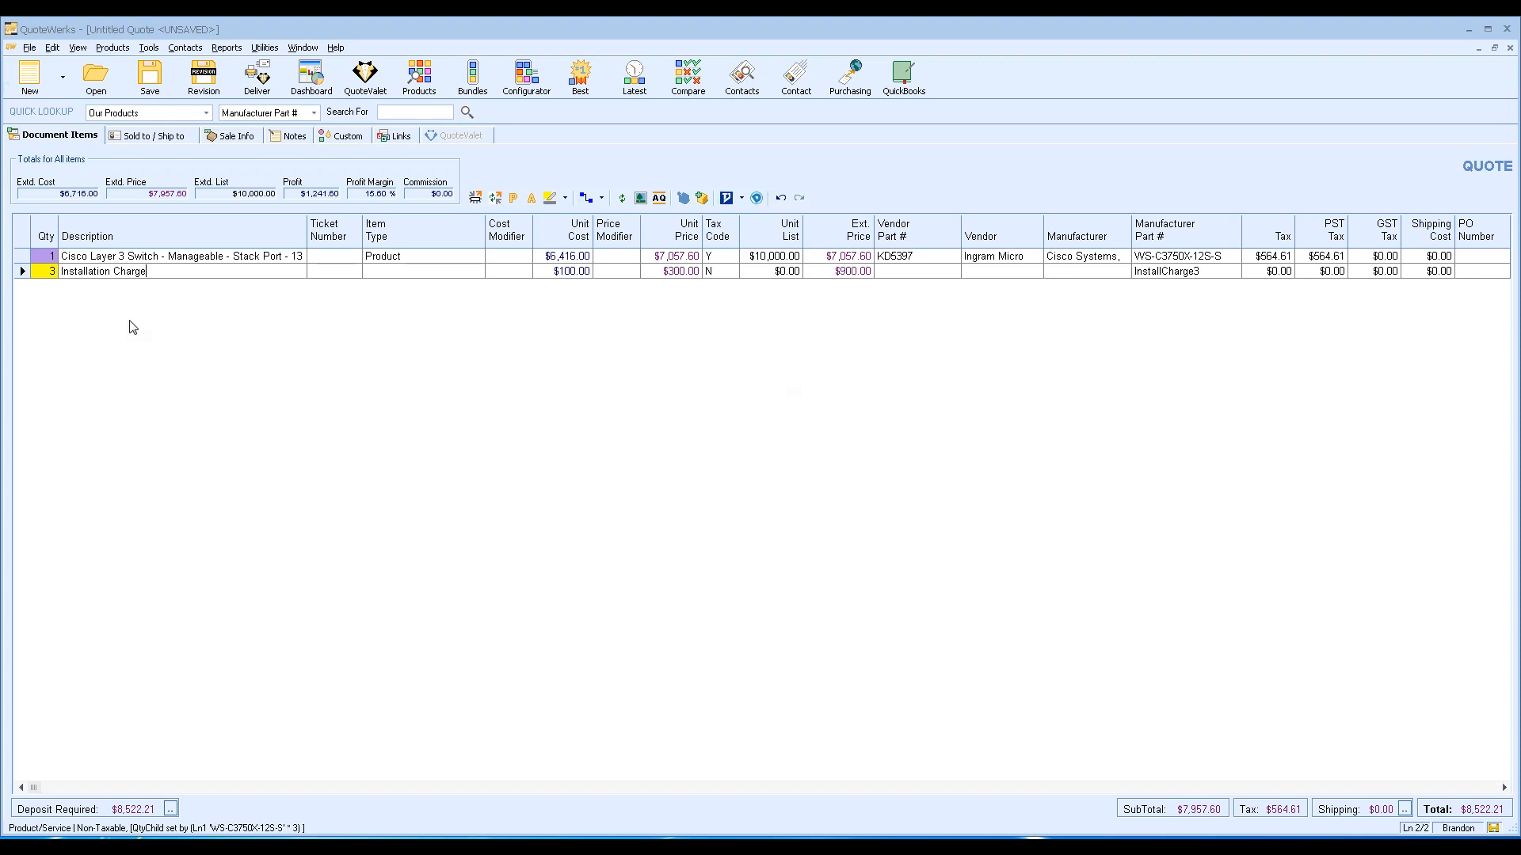
Raise the switch quantity to 5, so the Installation Charge updates to 15.
left_click(75, 256)
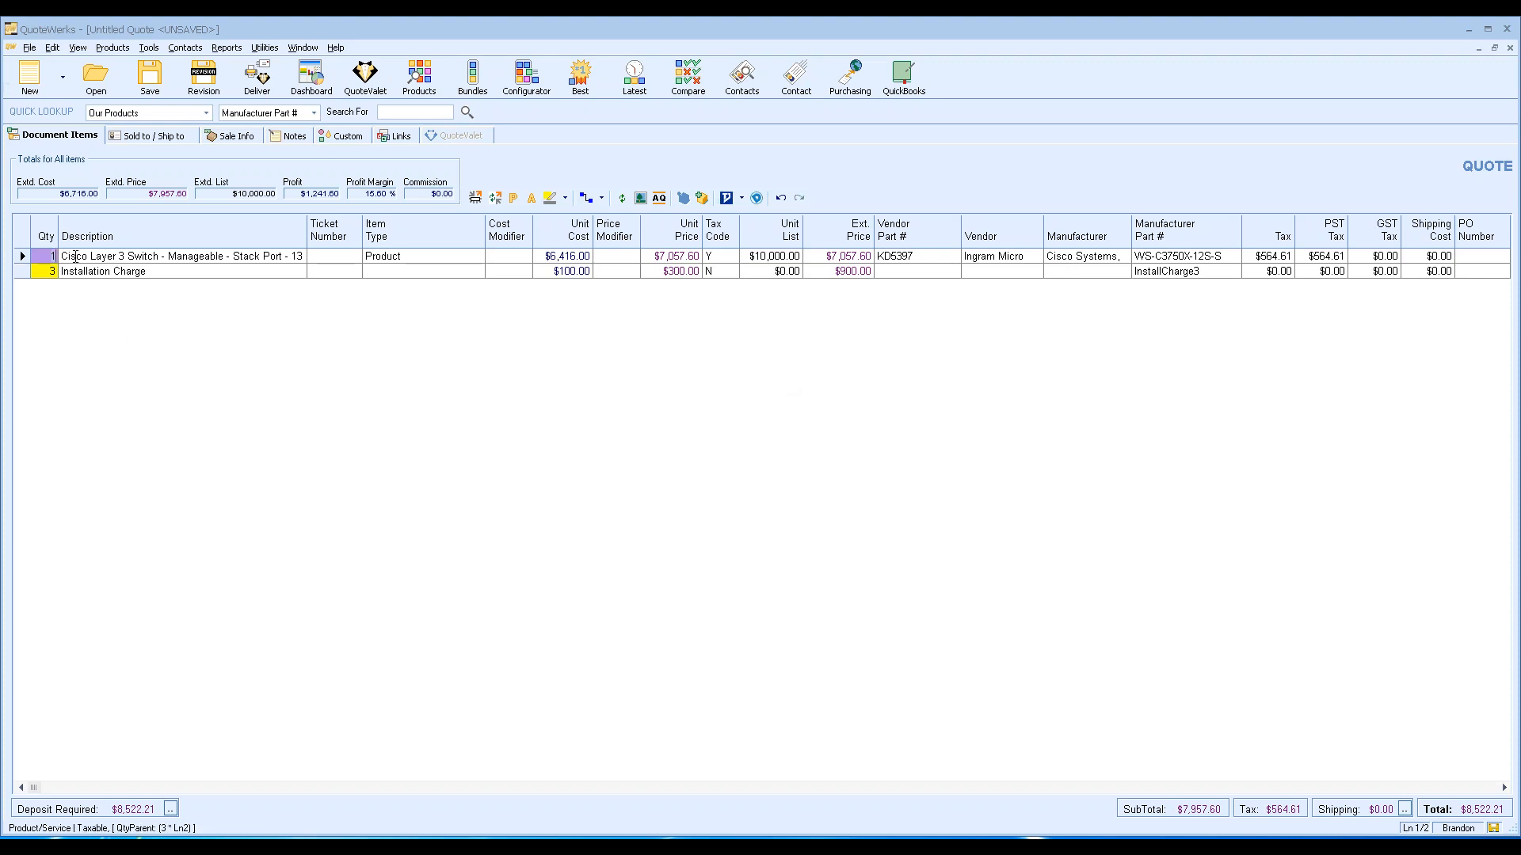
type("5")
key("Return")
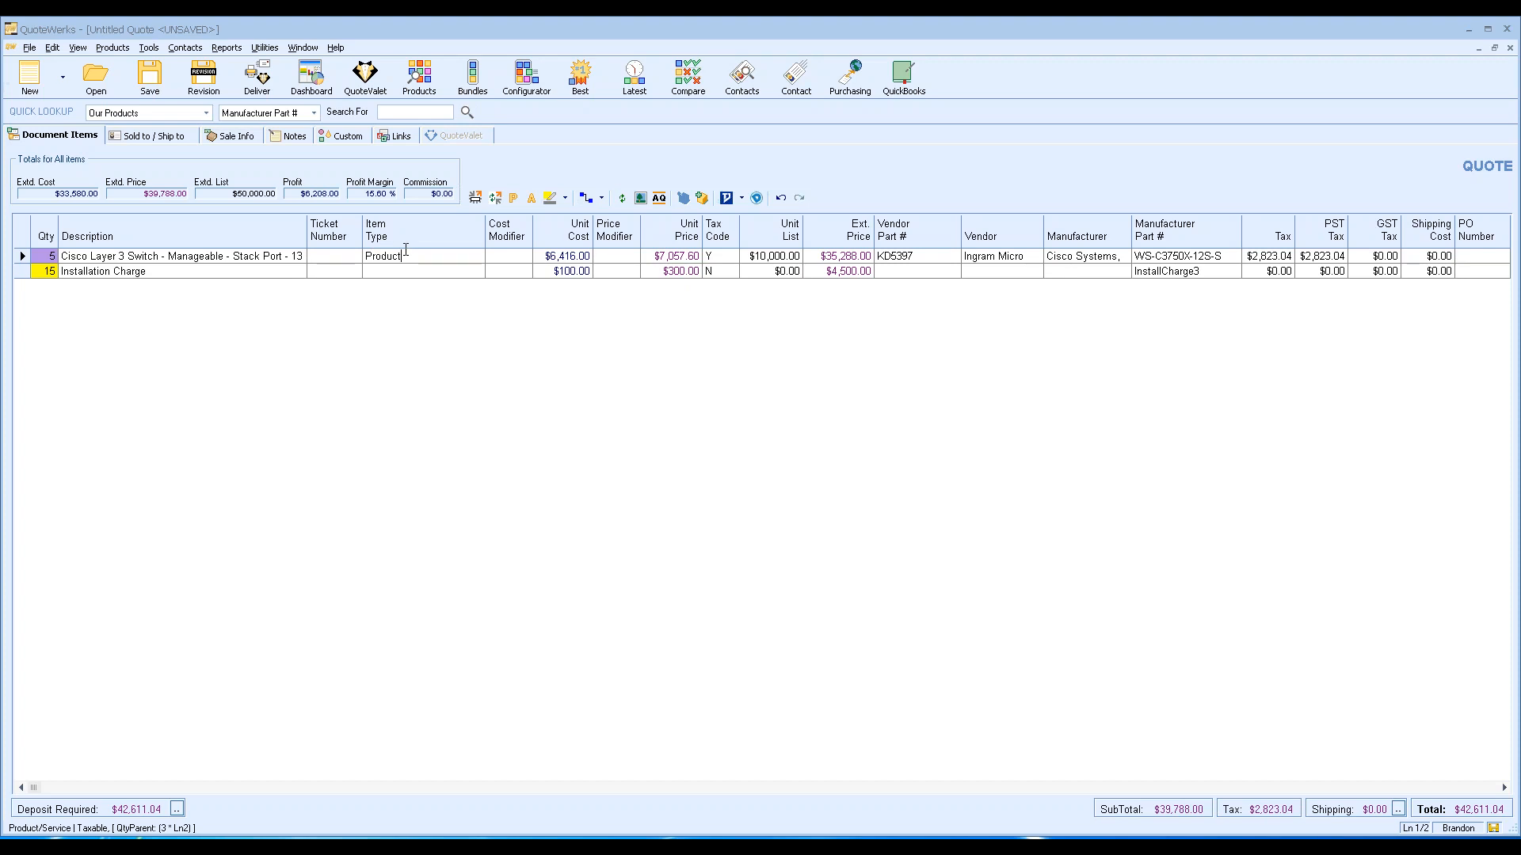
left_click(49, 253)
Reopen the WS-C3750X-12S-S product record to review its saved Installation Charge labor.
left_click(408, 92)
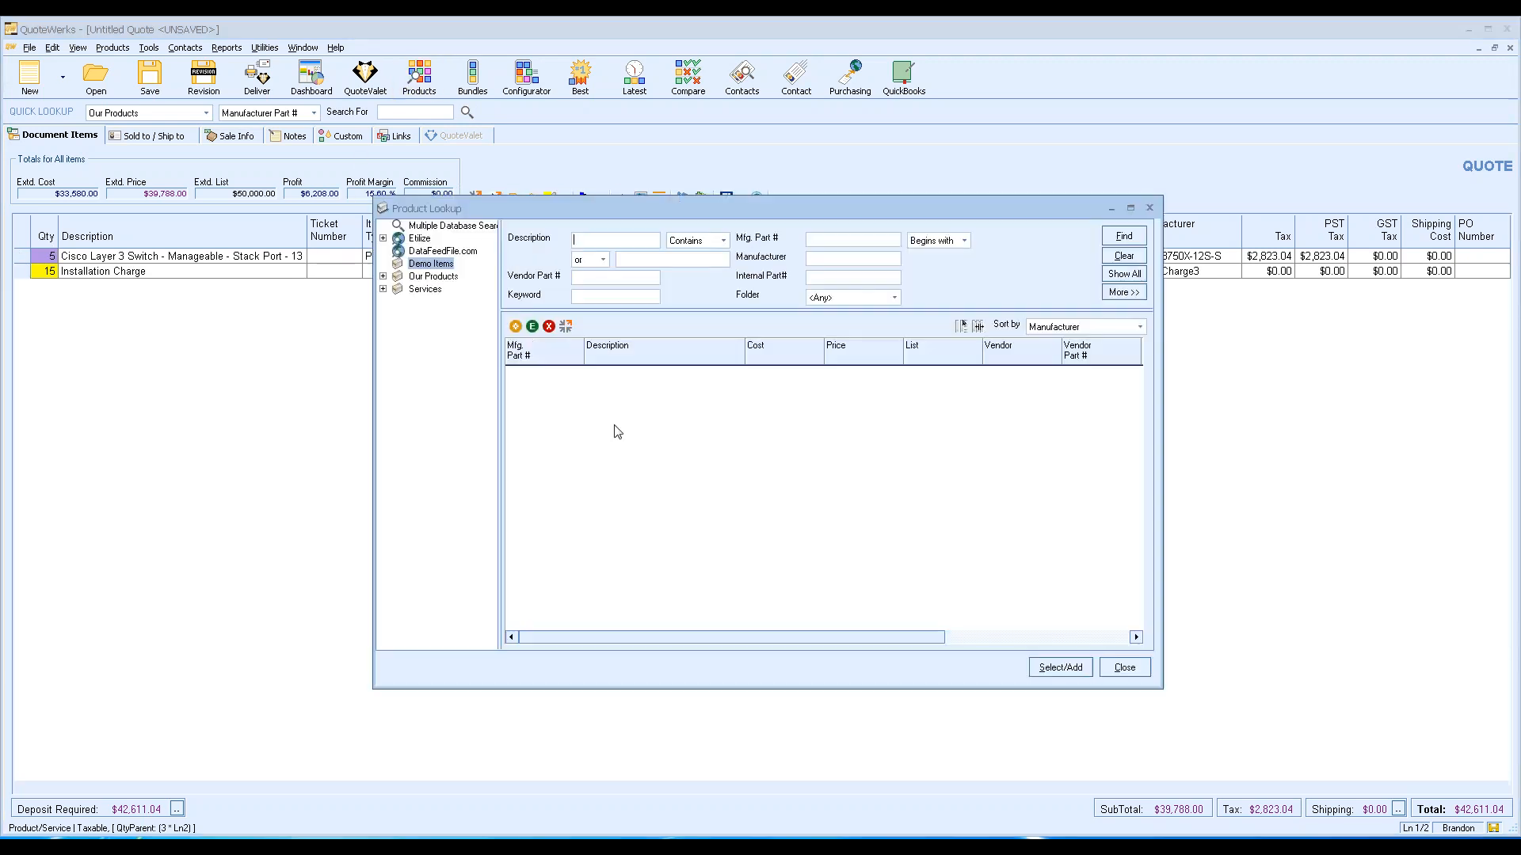
left_click(1139, 277)
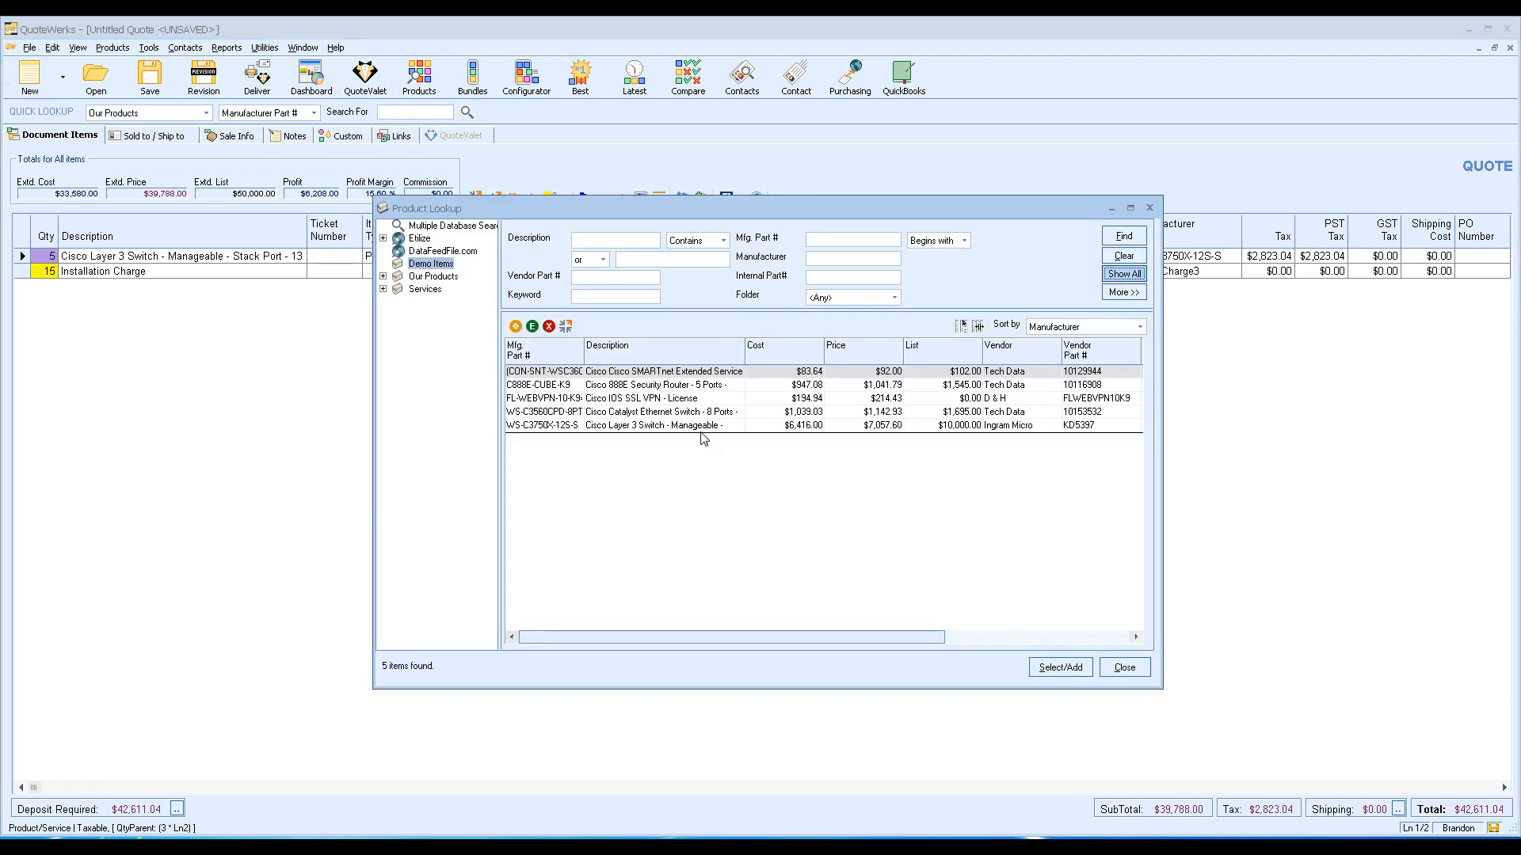
left_click(686, 428)
right_click(686, 427)
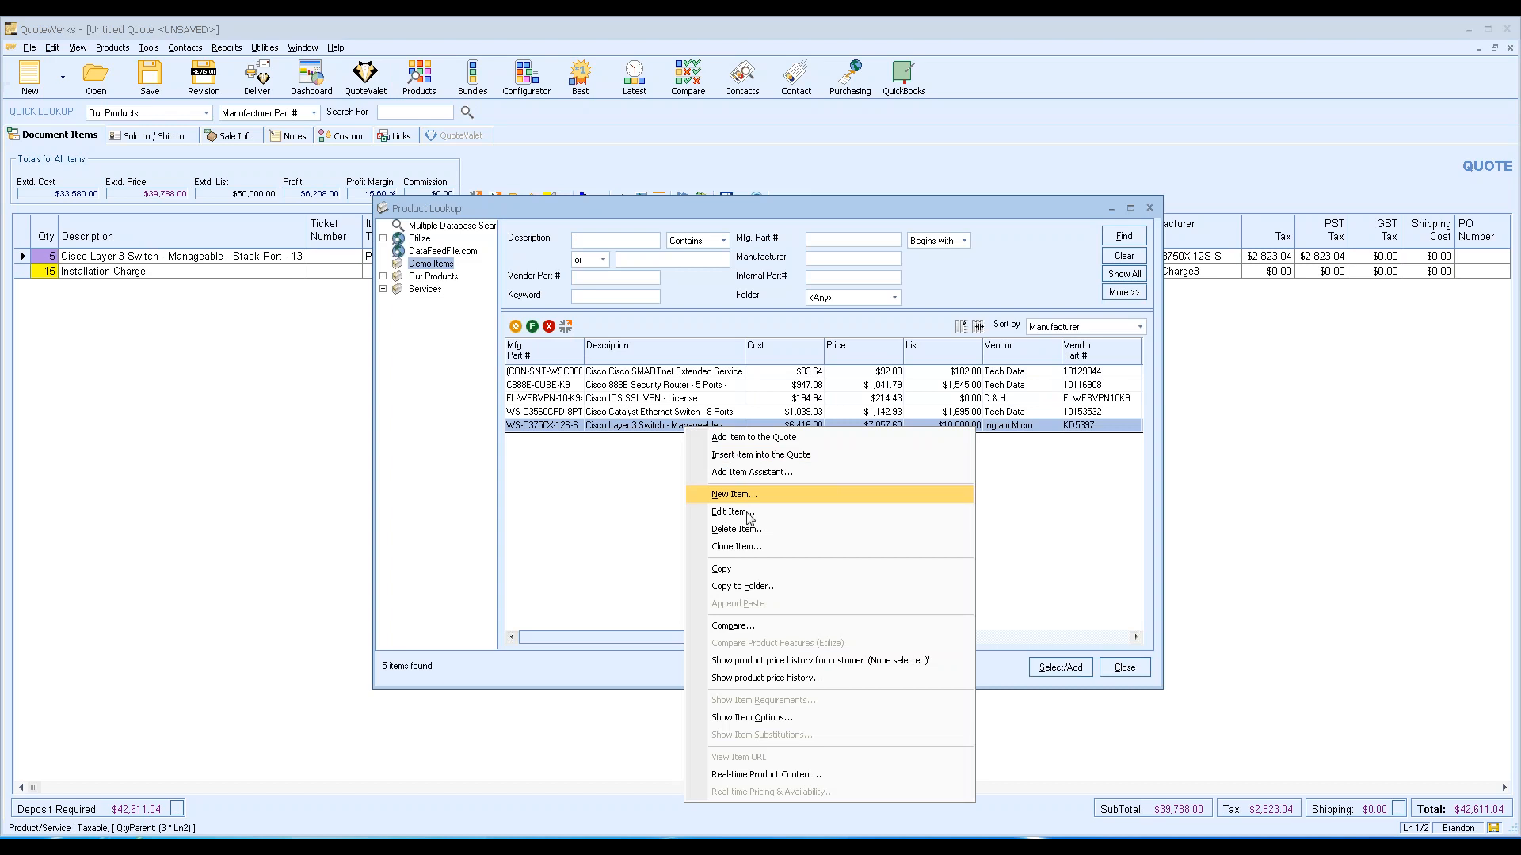
left_click(720, 490)
left_click(641, 221)
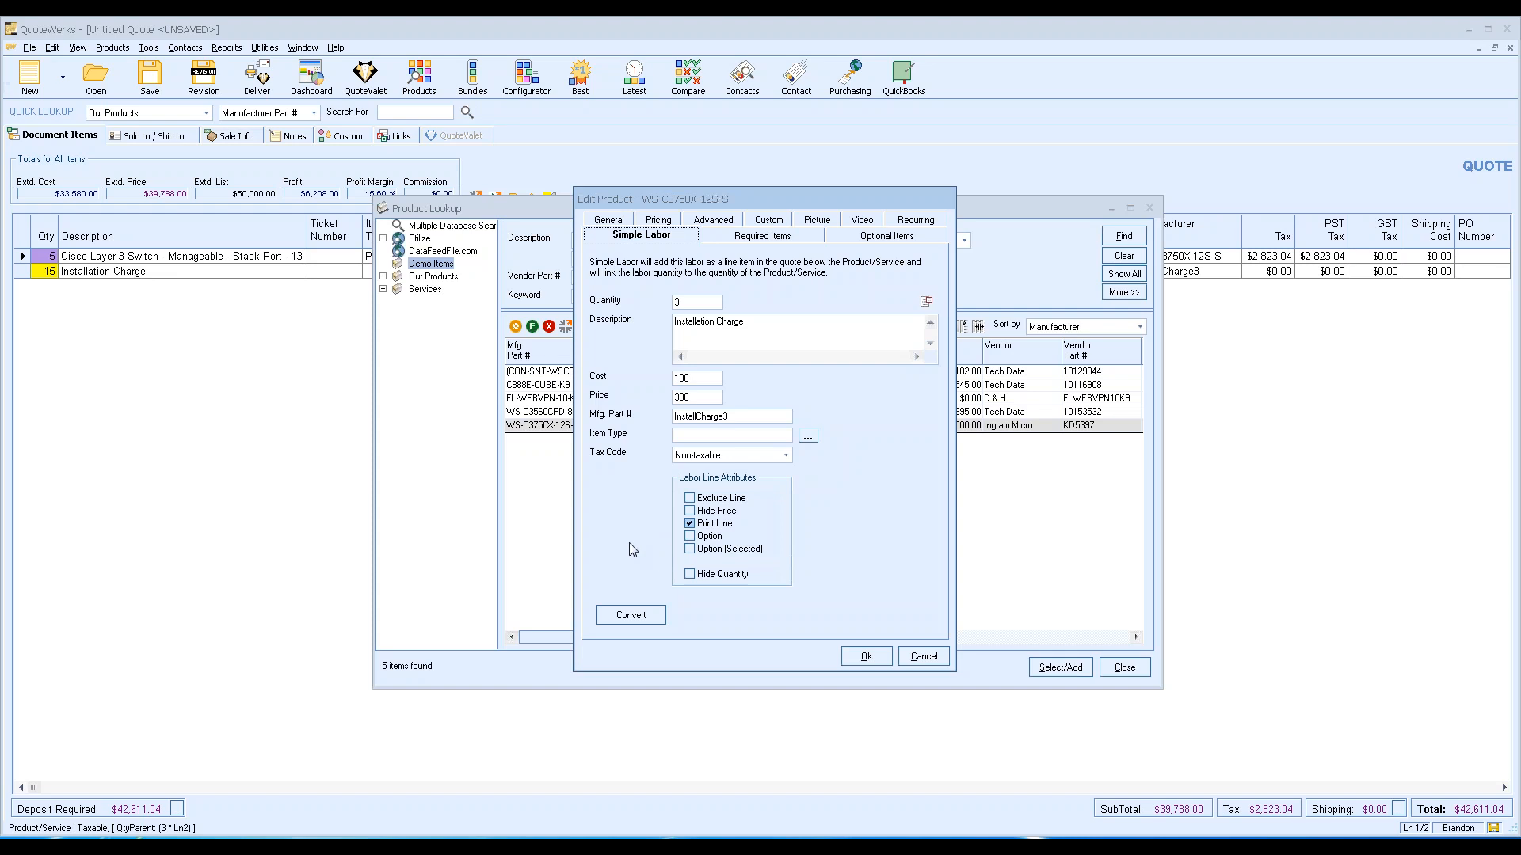
Create a separate labor product from the simple labor, part number WS-C3750X-12S-S_LABOR.
left_click(652, 618)
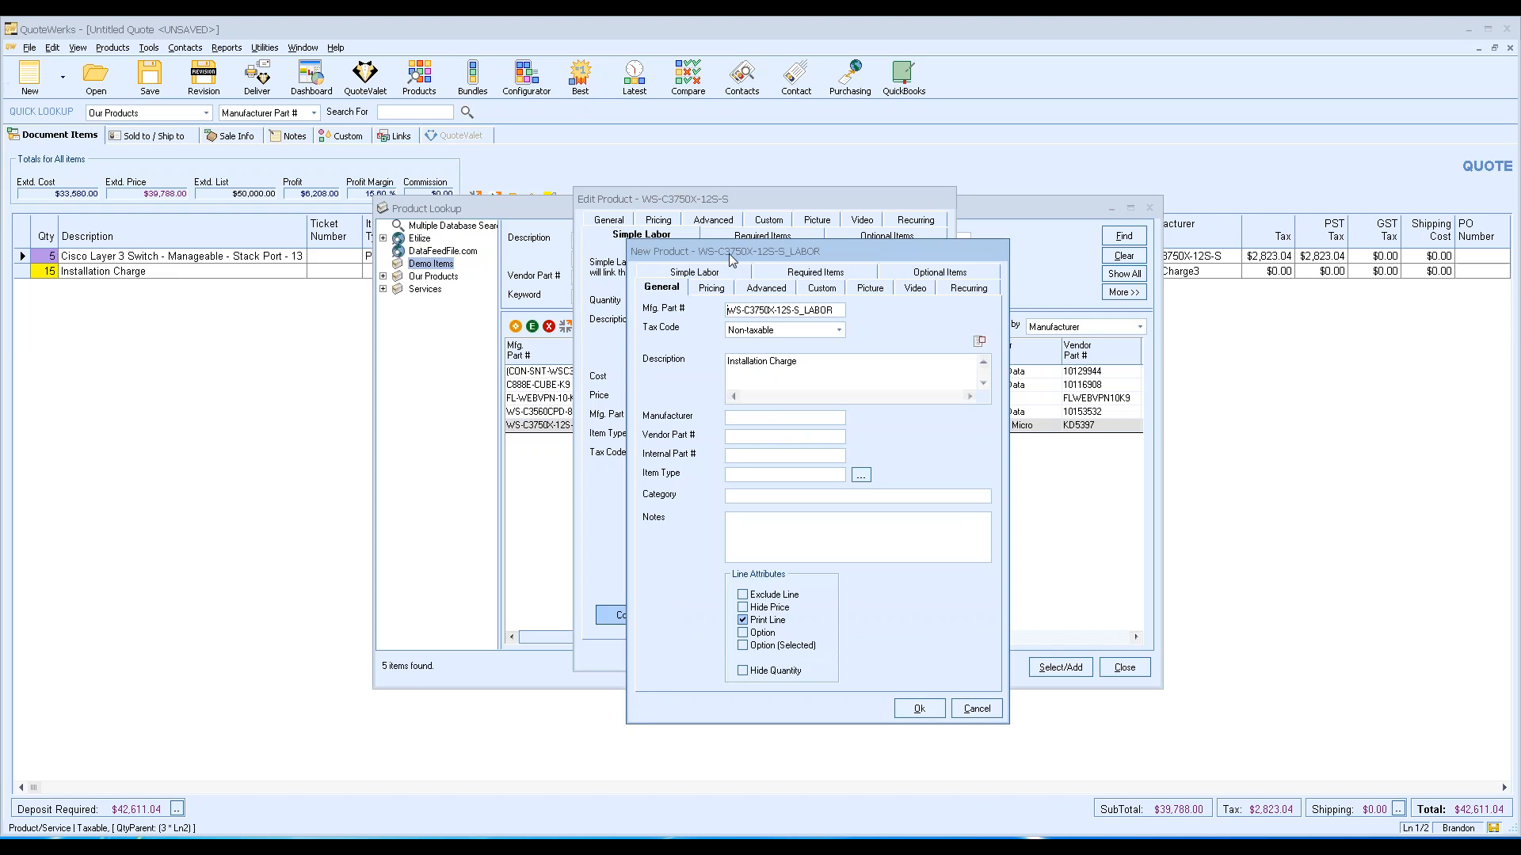
left_click_drag(730, 250, 671, 226)
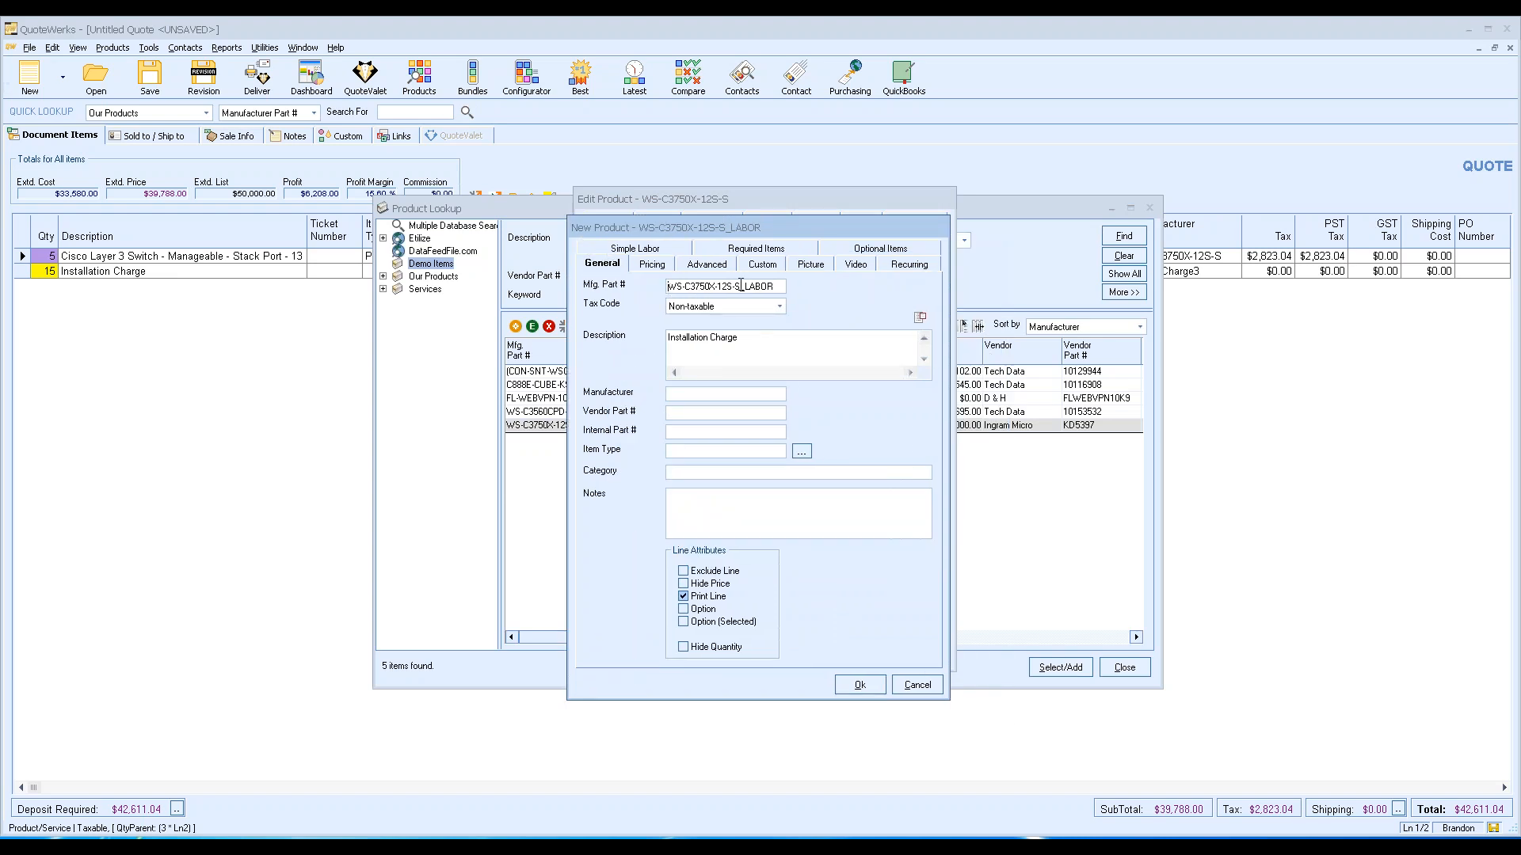
left_click_drag(740, 286, 662, 283)
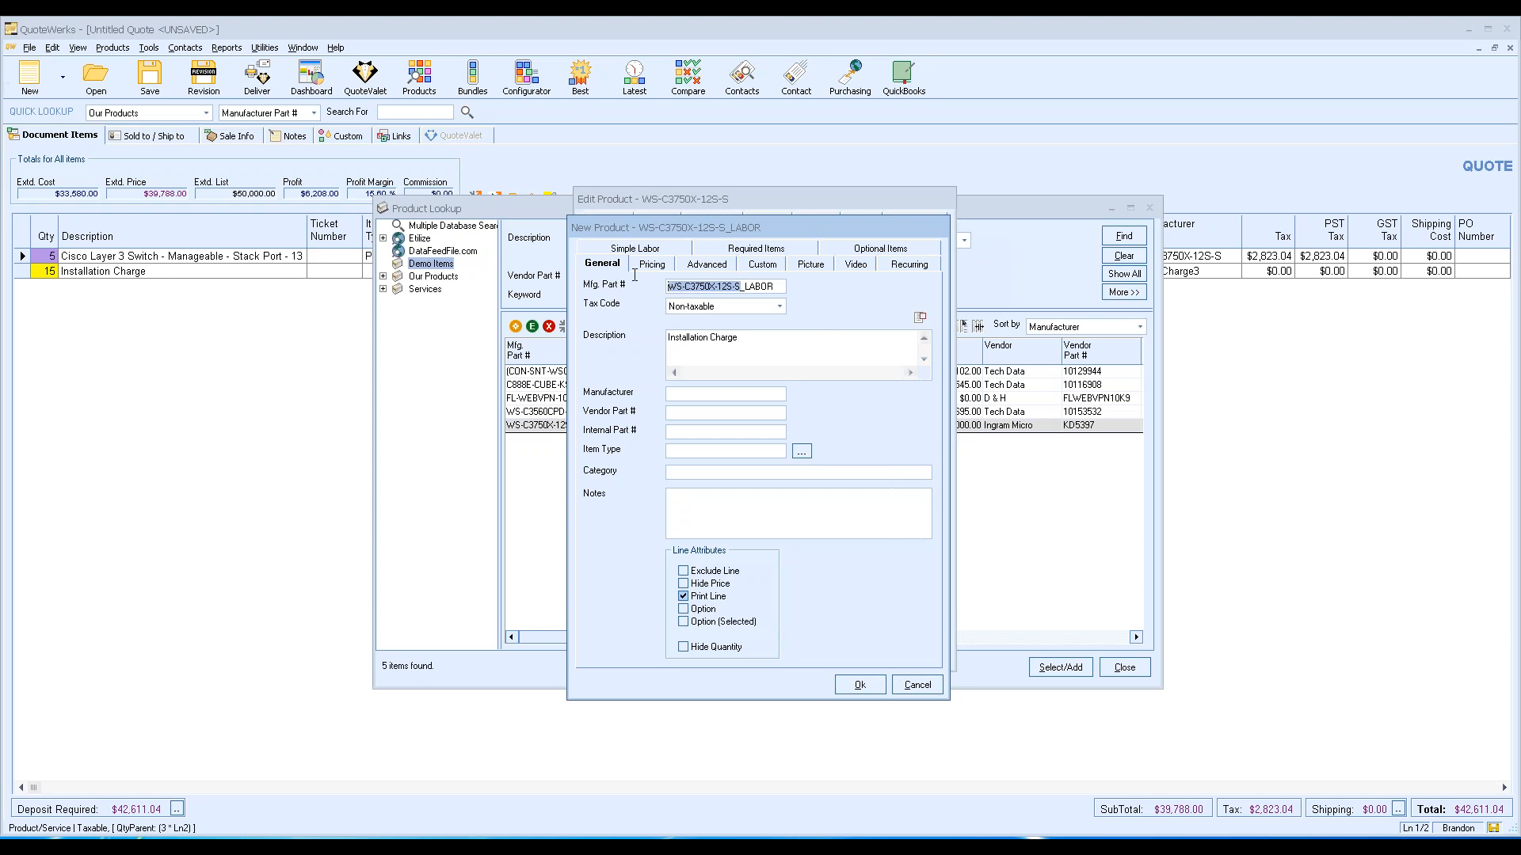
left_click(741, 286)
left_click_drag(773, 286, 745, 282)
left_click(769, 286)
double_click(757, 286)
Review the labor product's Installation Charge description, cost 100, price 300 and Non-taxable code.
left_click(756, 337)
left_click(667, 267)
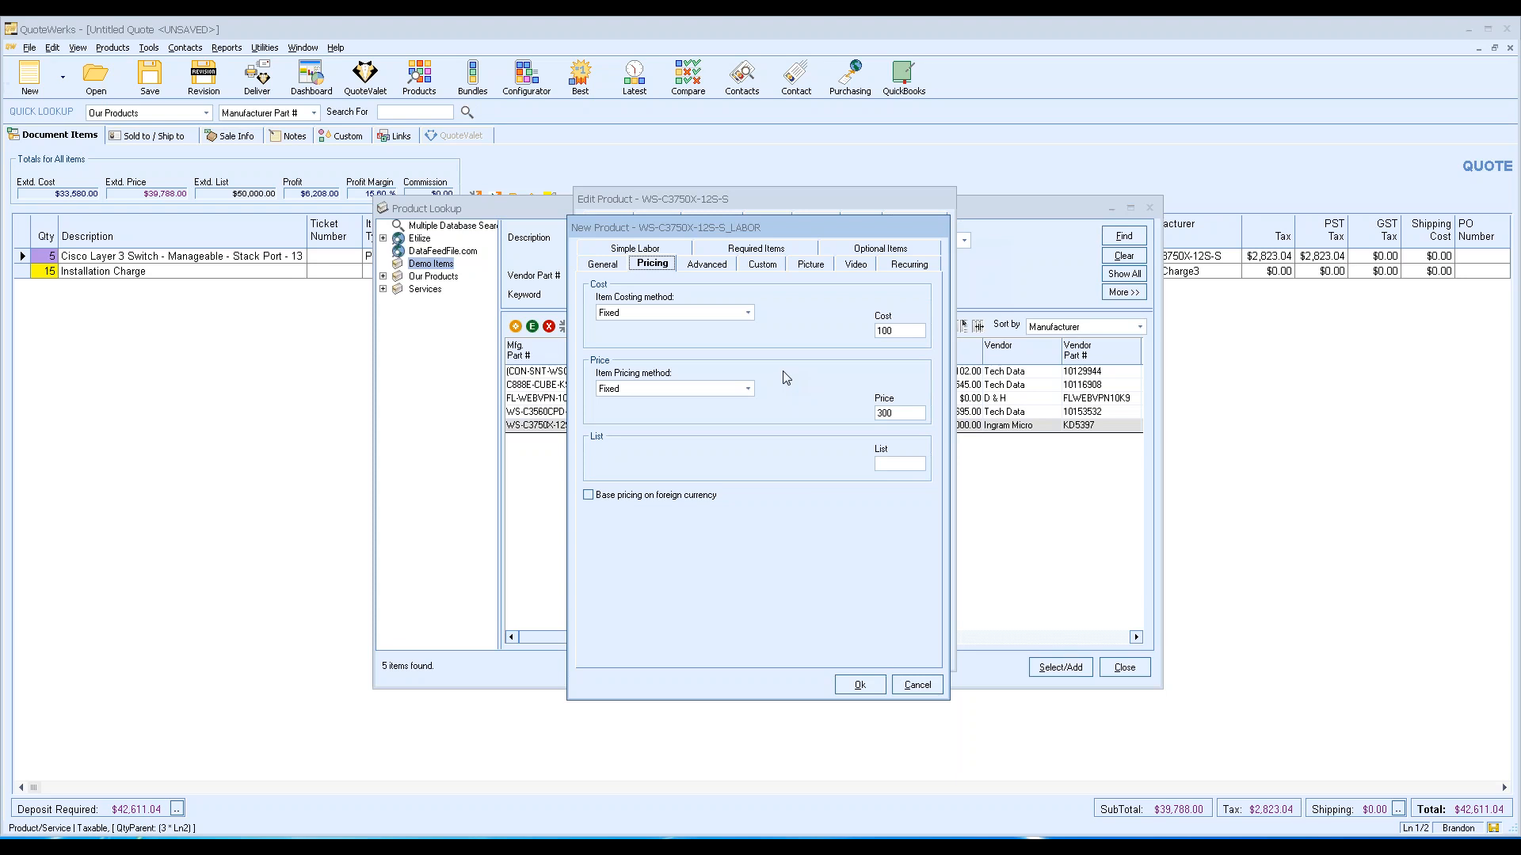
left_click(680, 251)
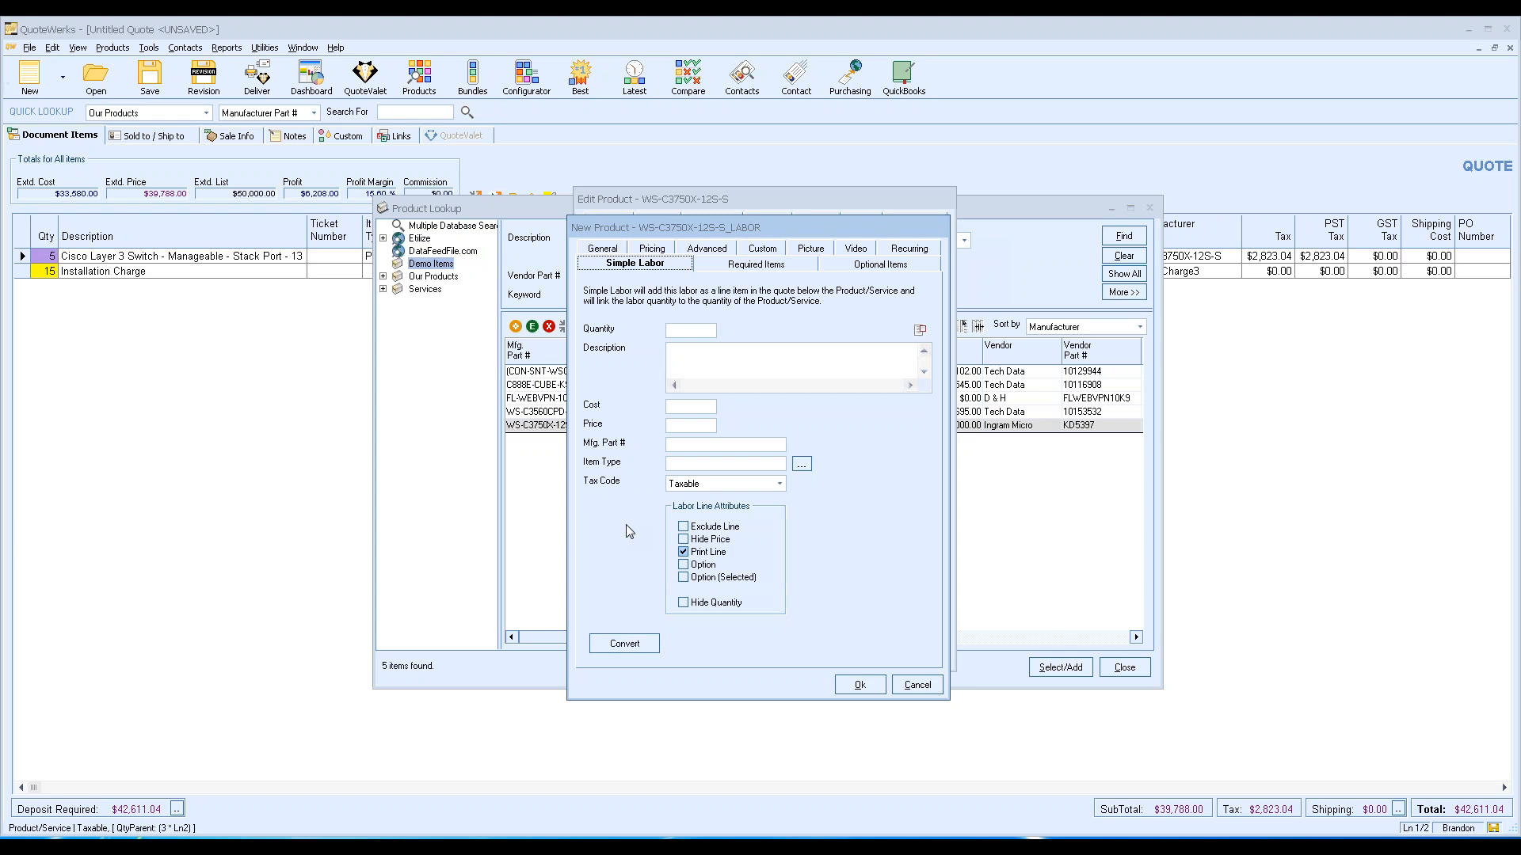
left_click(605, 250)
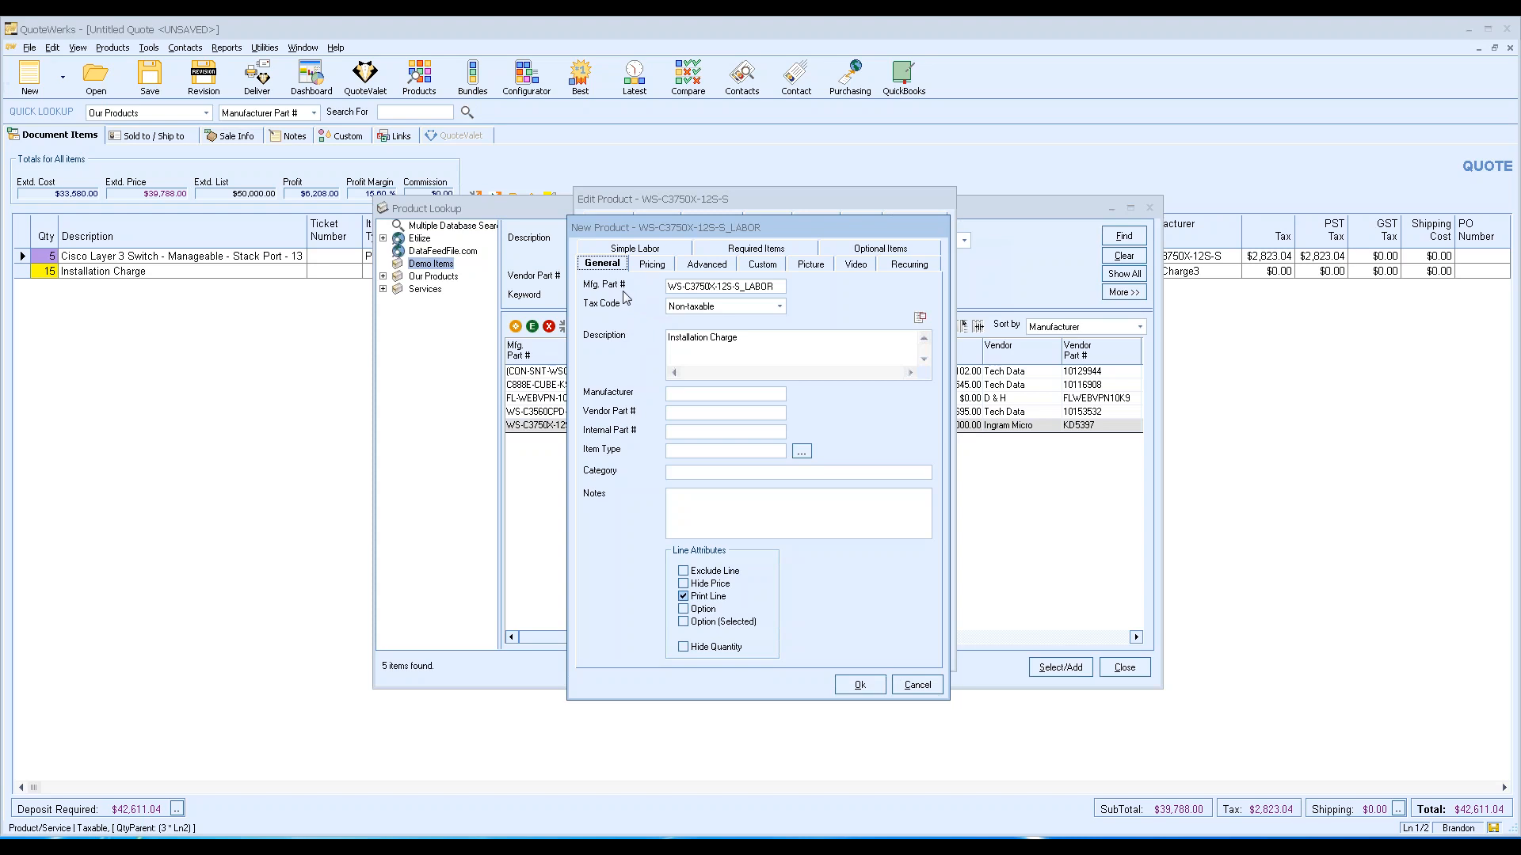
Discard the new labor product, keep the switch's labor settings, and return to the quote grid.
left_click(918, 685)
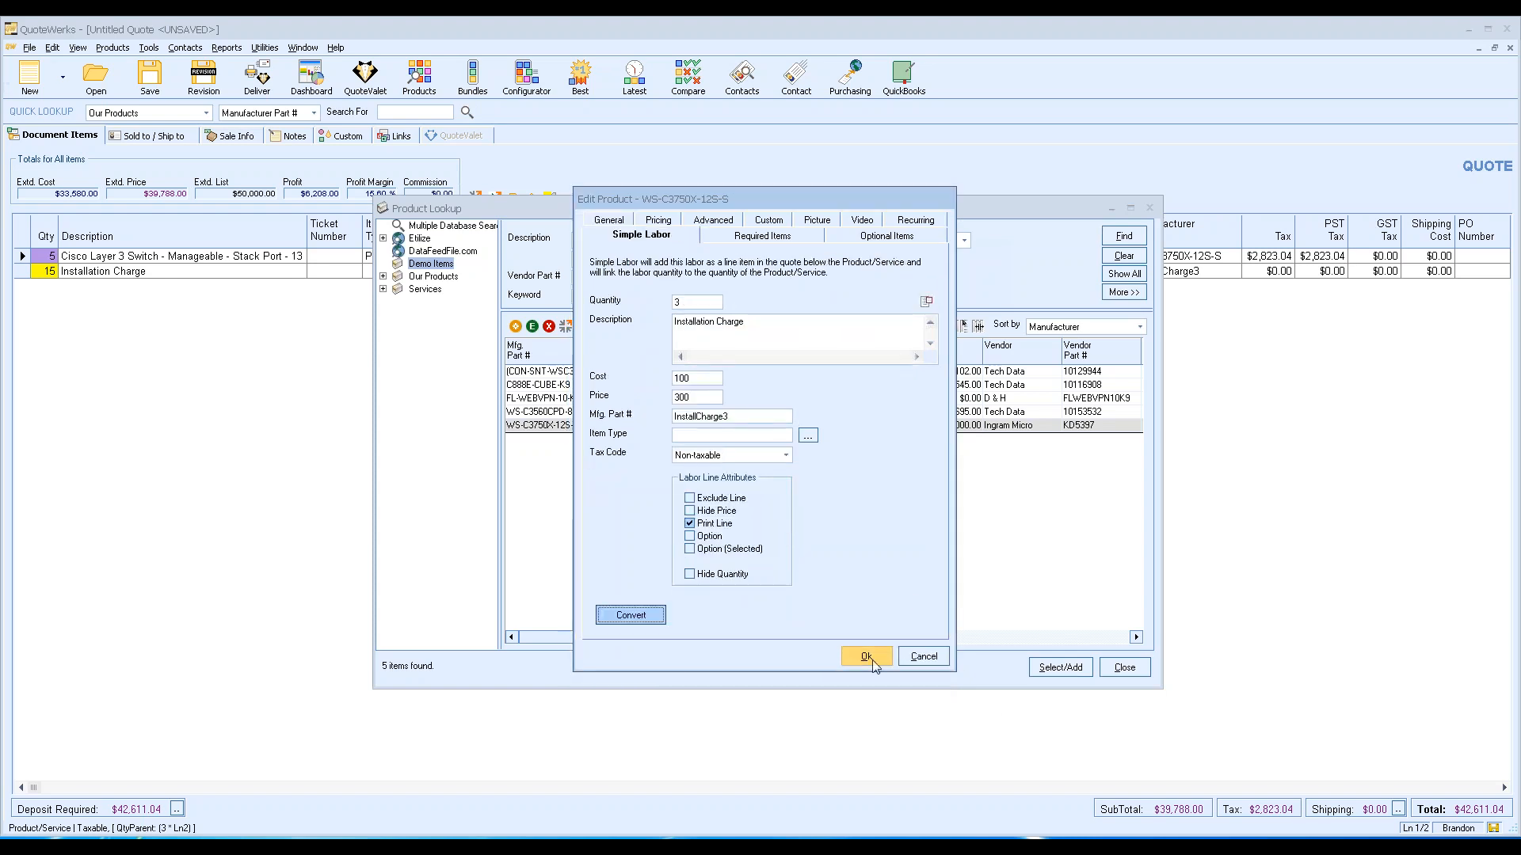
left_click(852, 655)
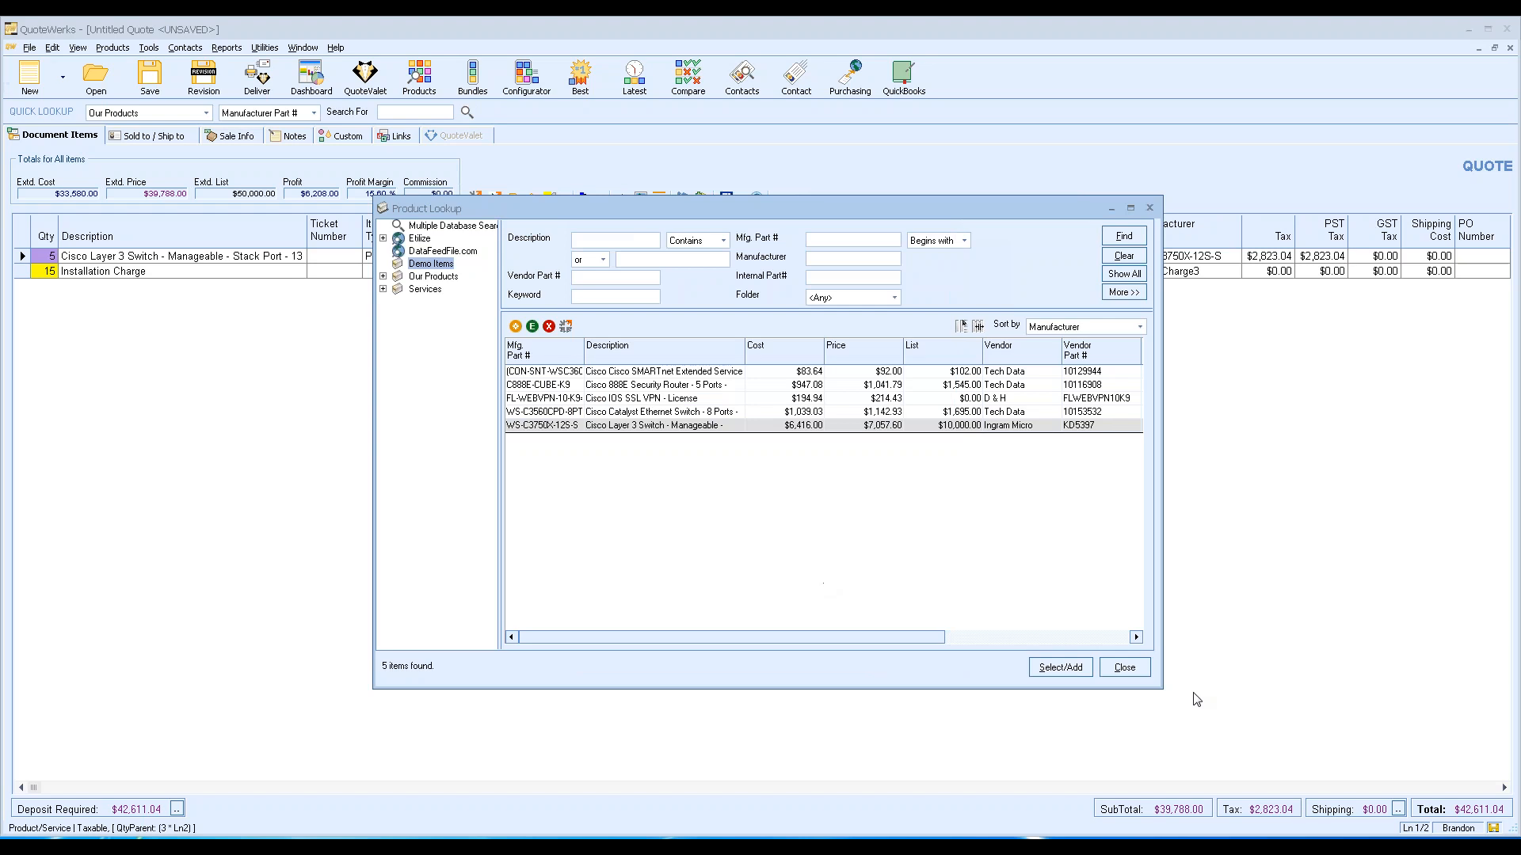
left_click(1118, 672)
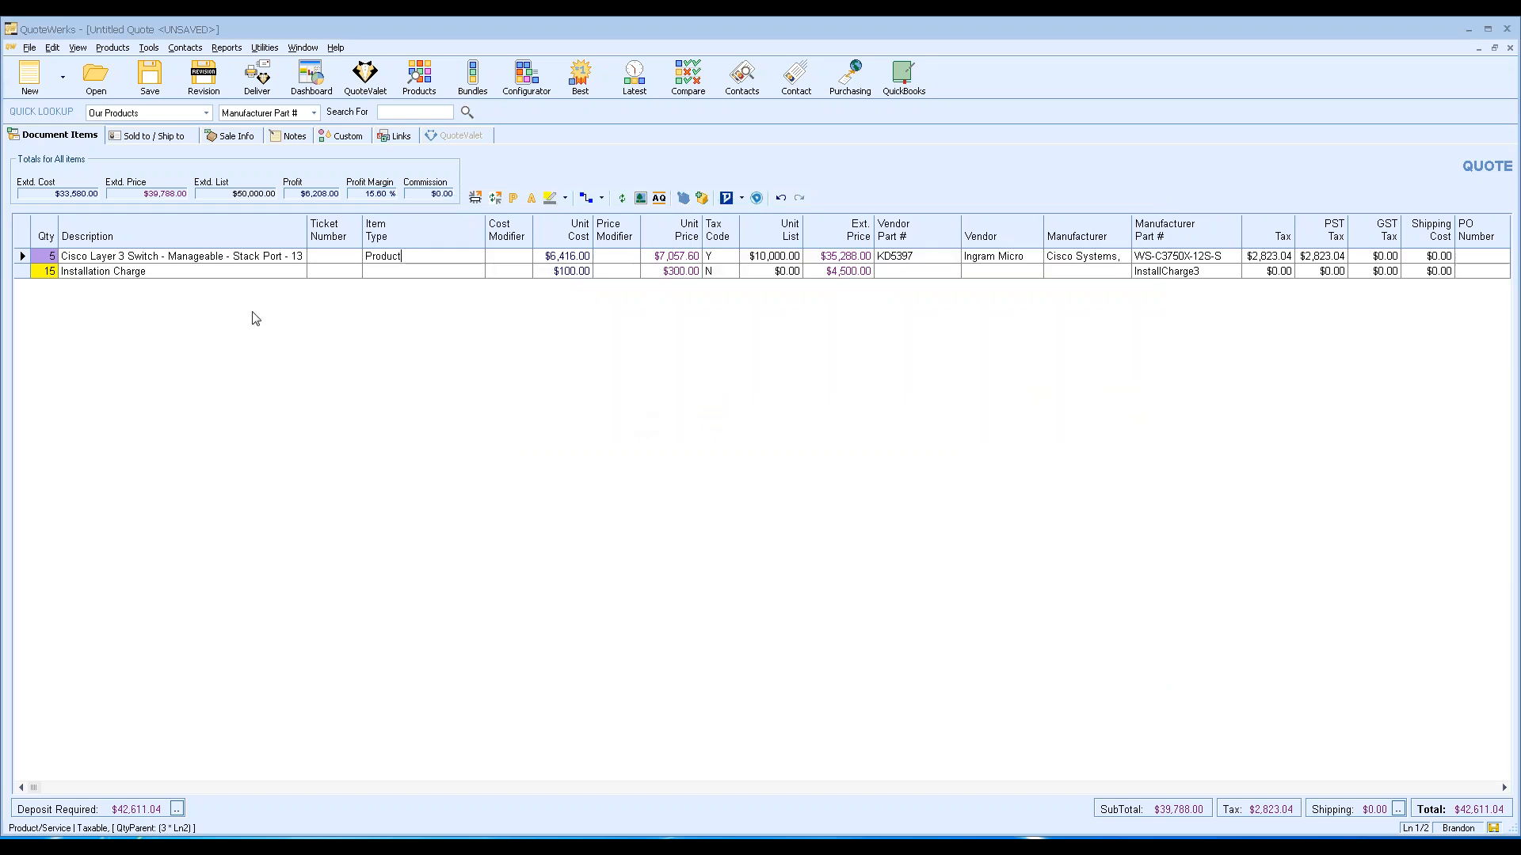
left_click(154, 304)
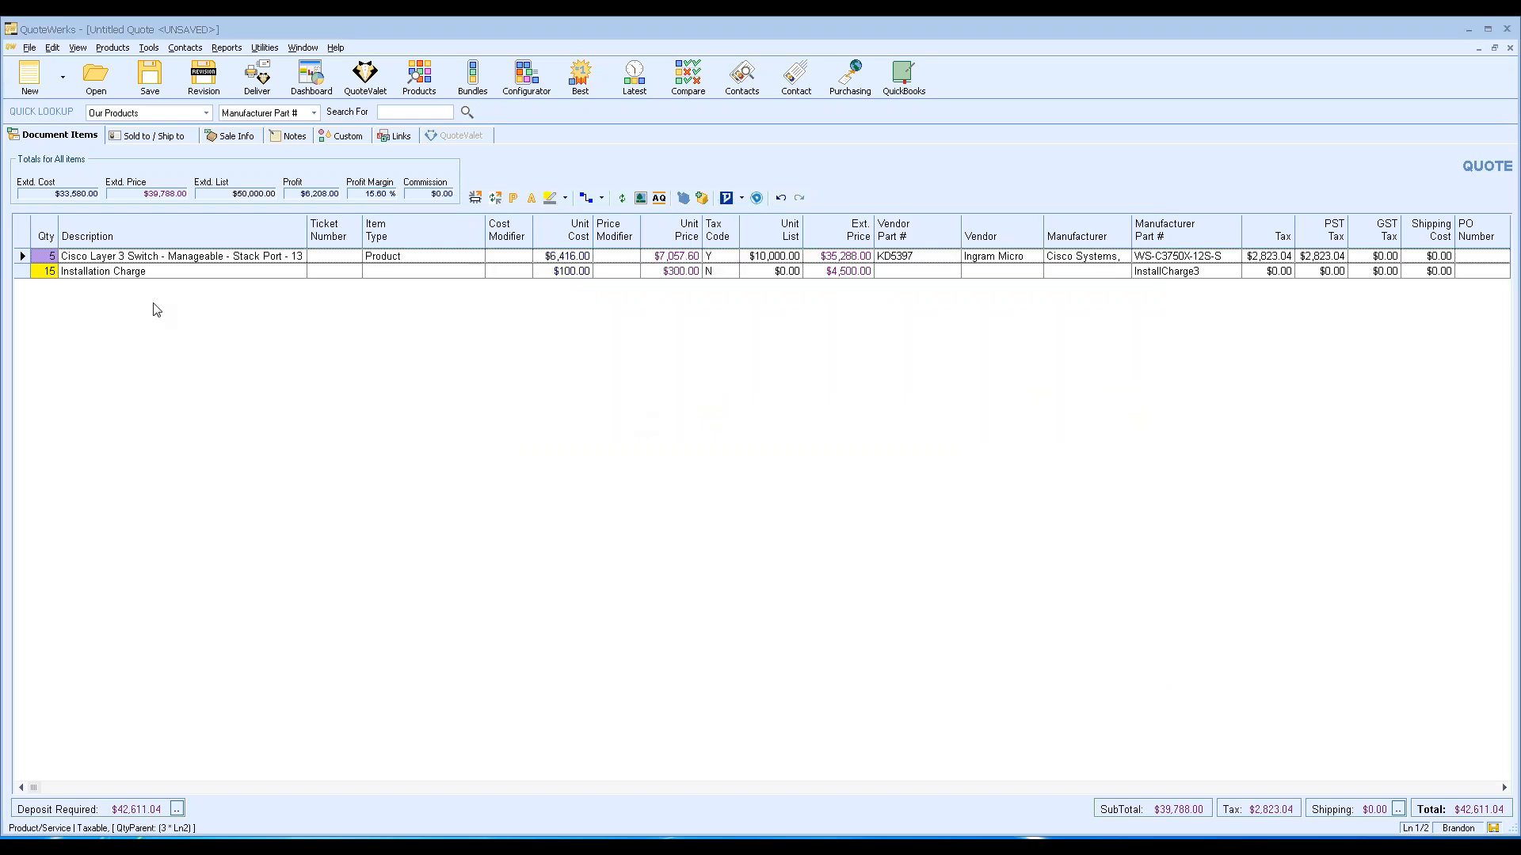
left_click(45, 140)
right_click(21, 256)
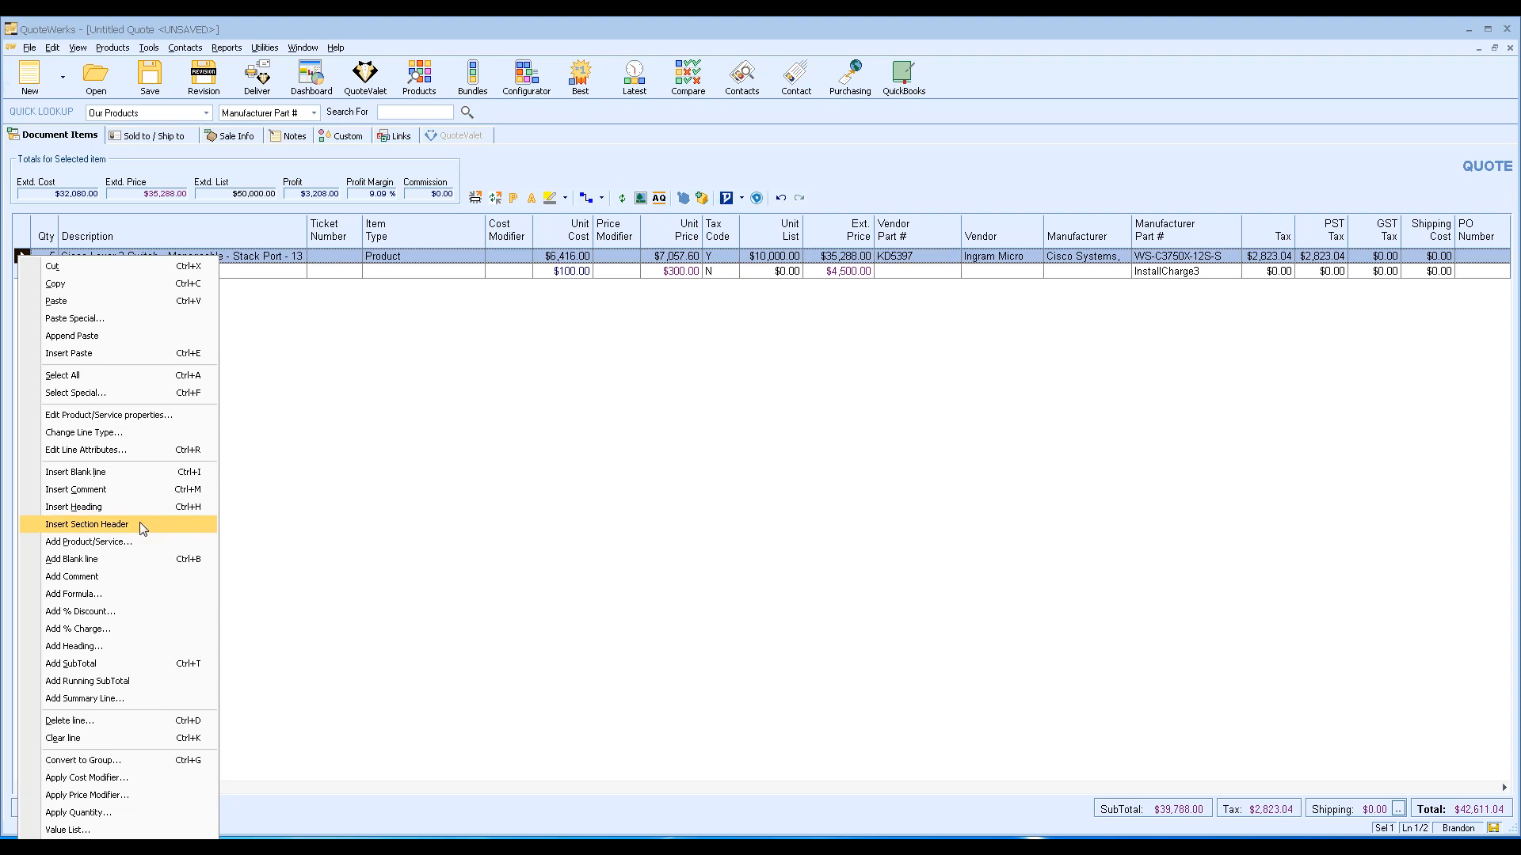
Insert a 'Products' section header above the switch and Installation Charge lines.
left_click(140, 524)
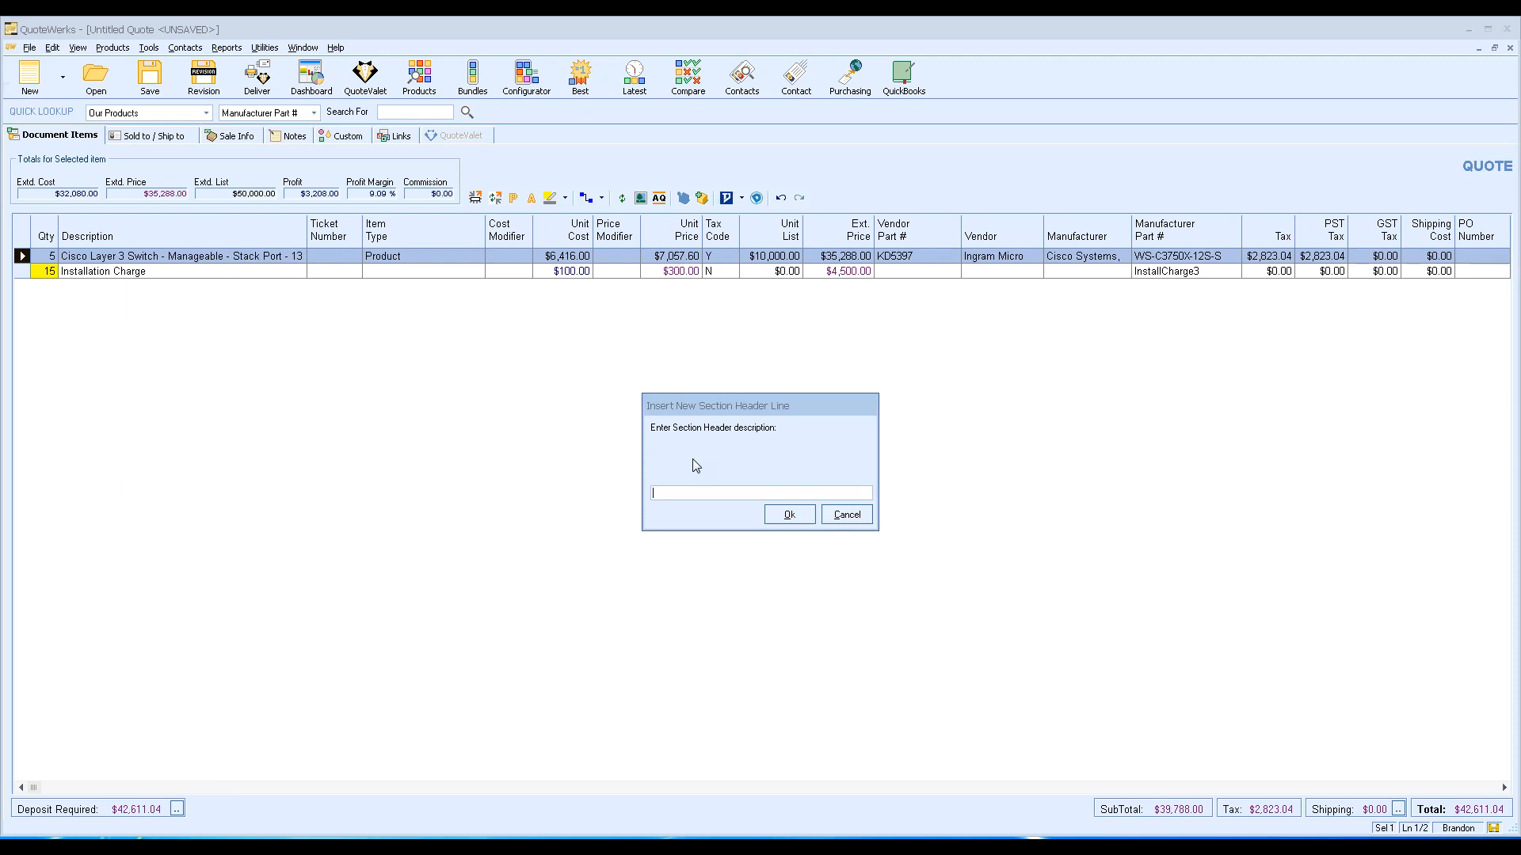
type("Products:")
left_click(790, 515)
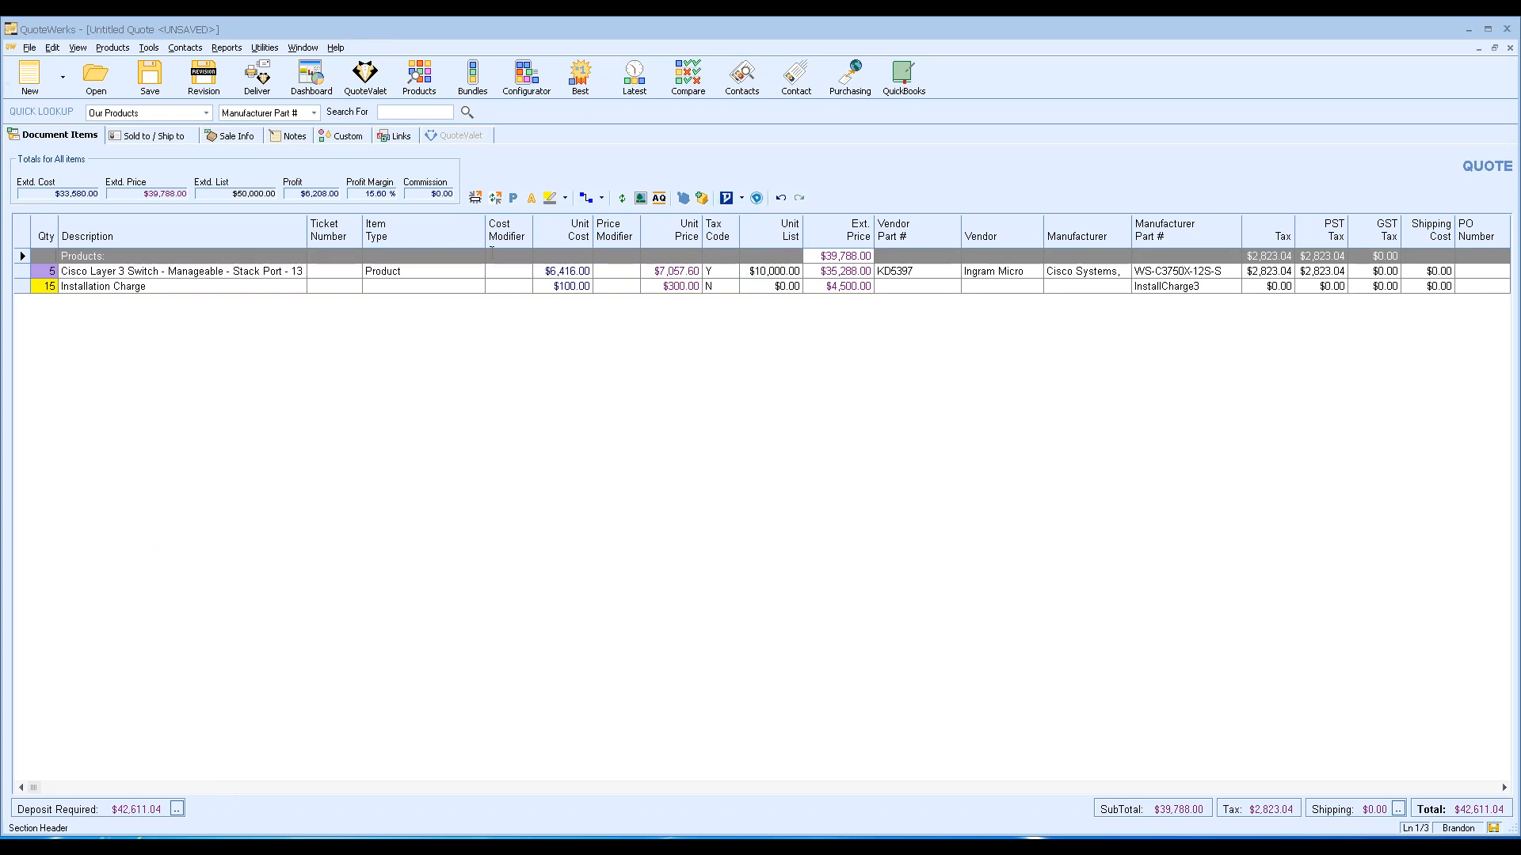
left_click(234, 257)
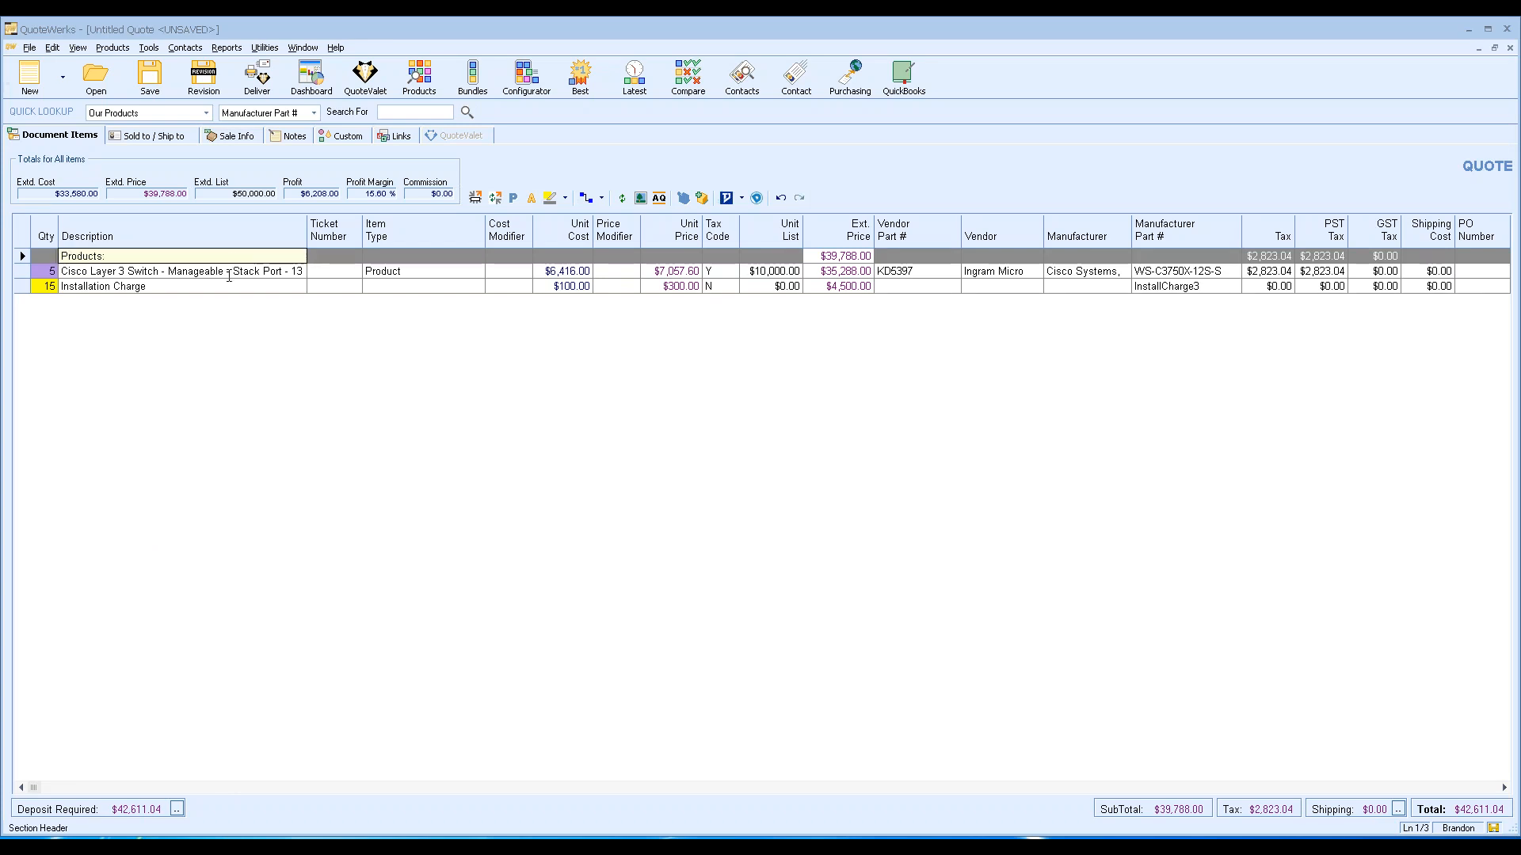
left_click(219, 362)
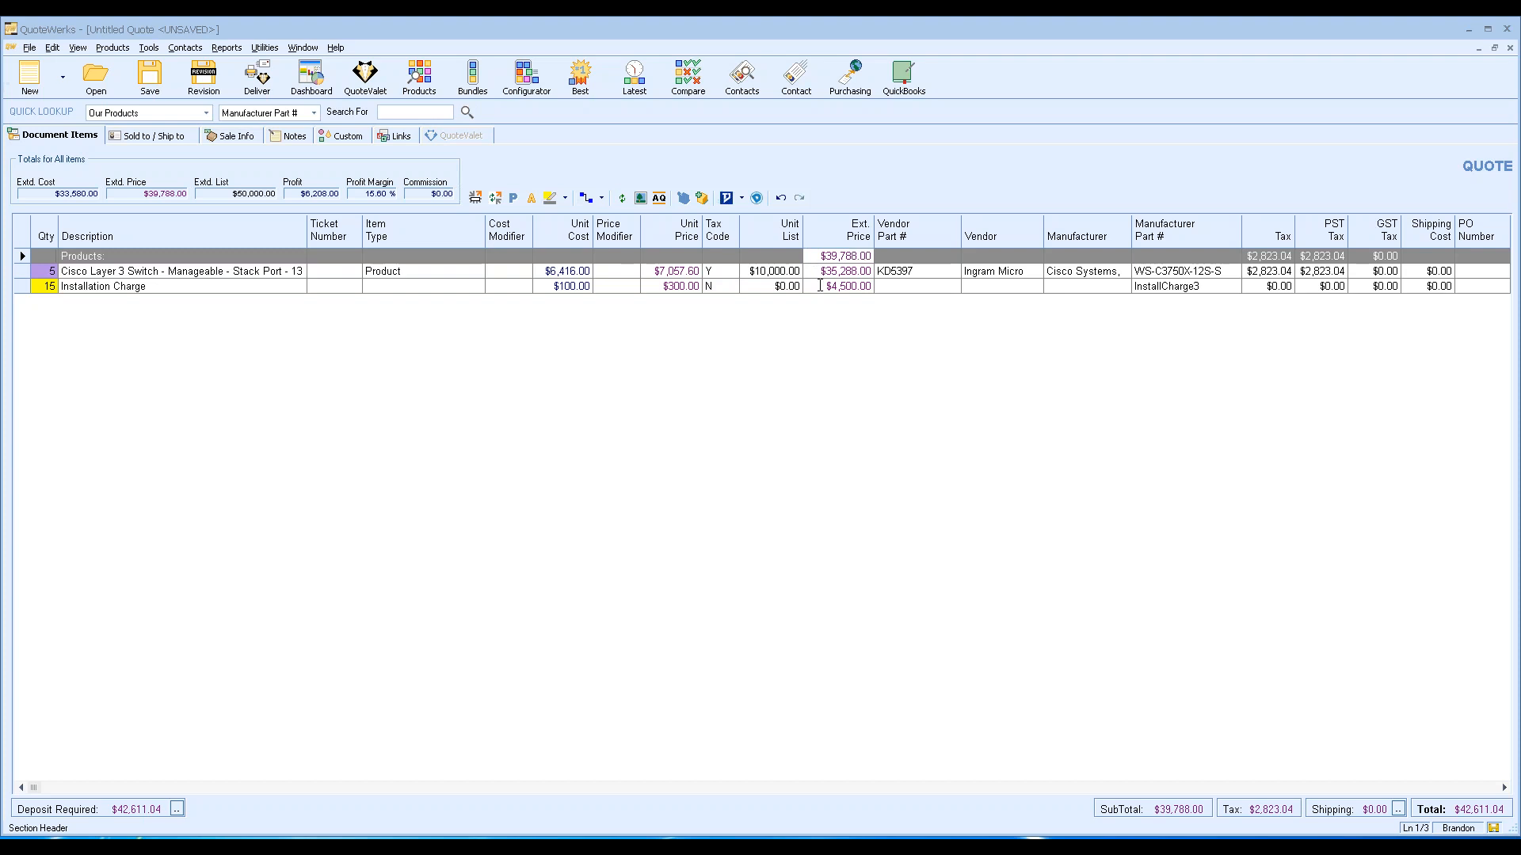
right_click(22, 271)
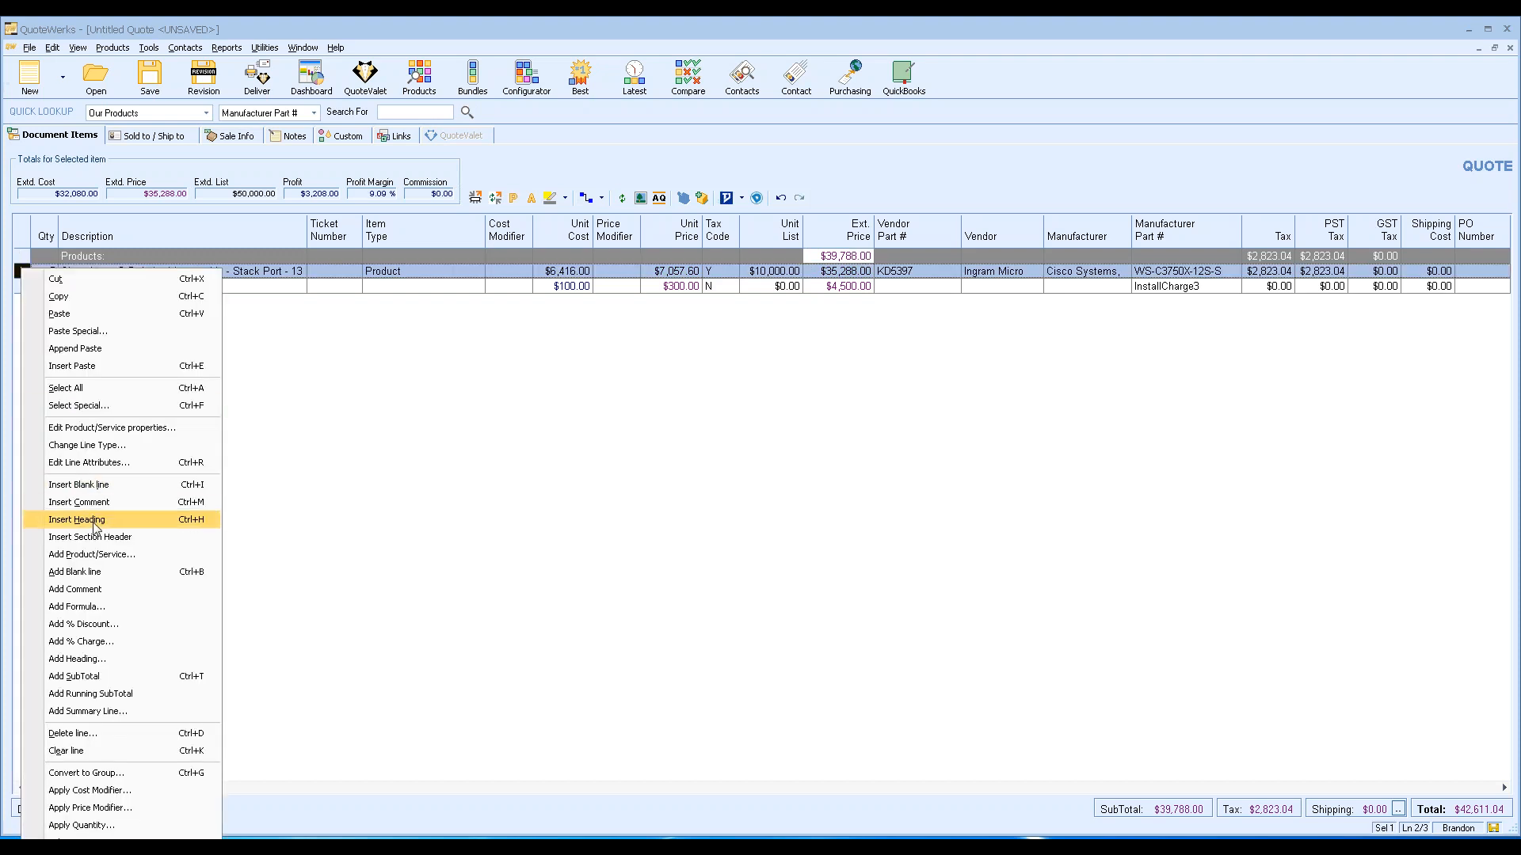
left_click(94, 521)
type("Heading Line")
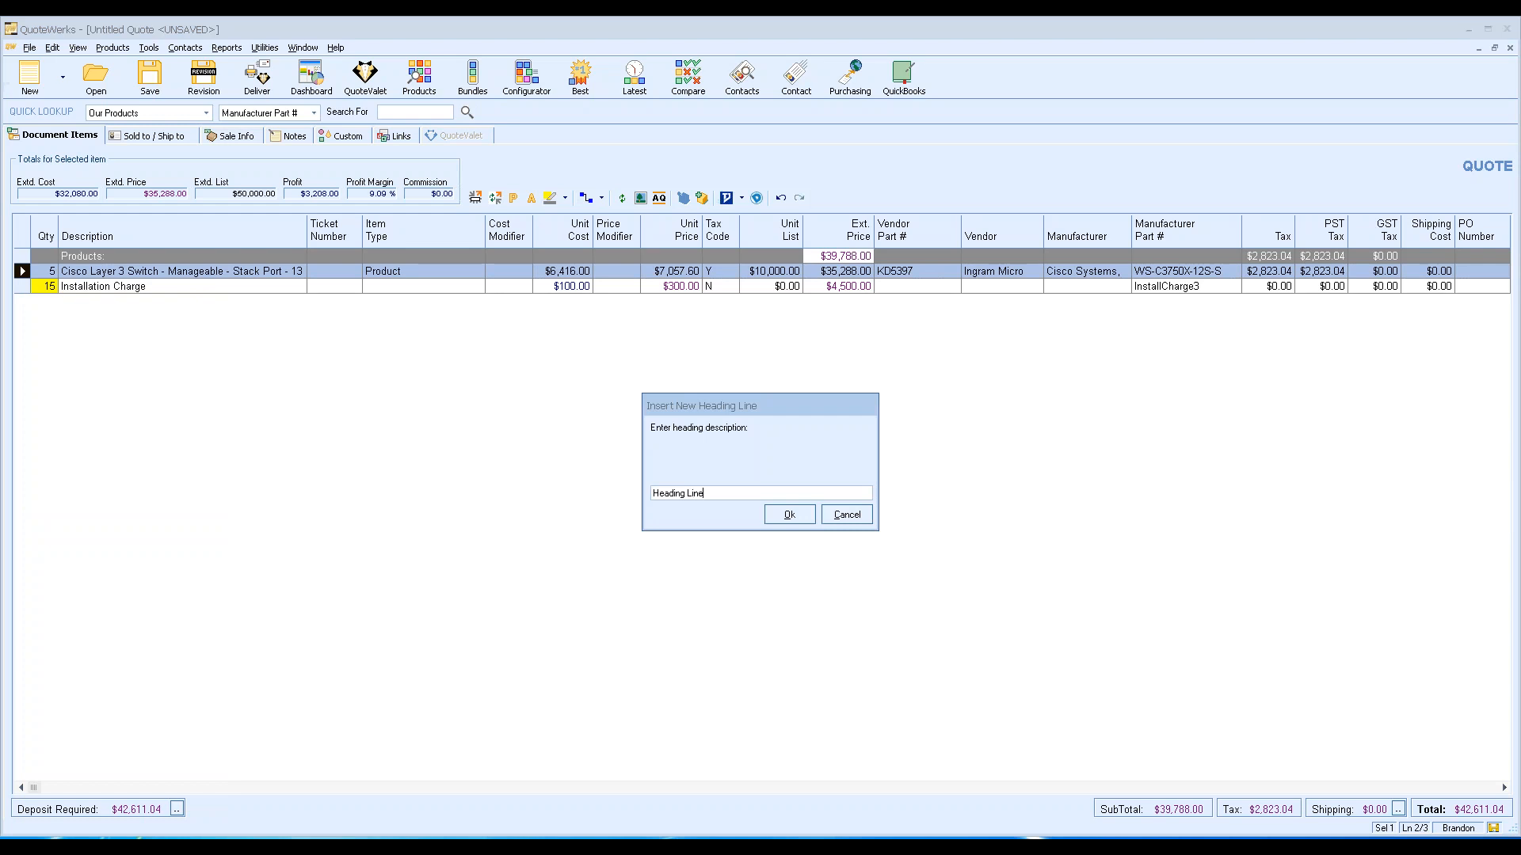
left_click(789, 514)
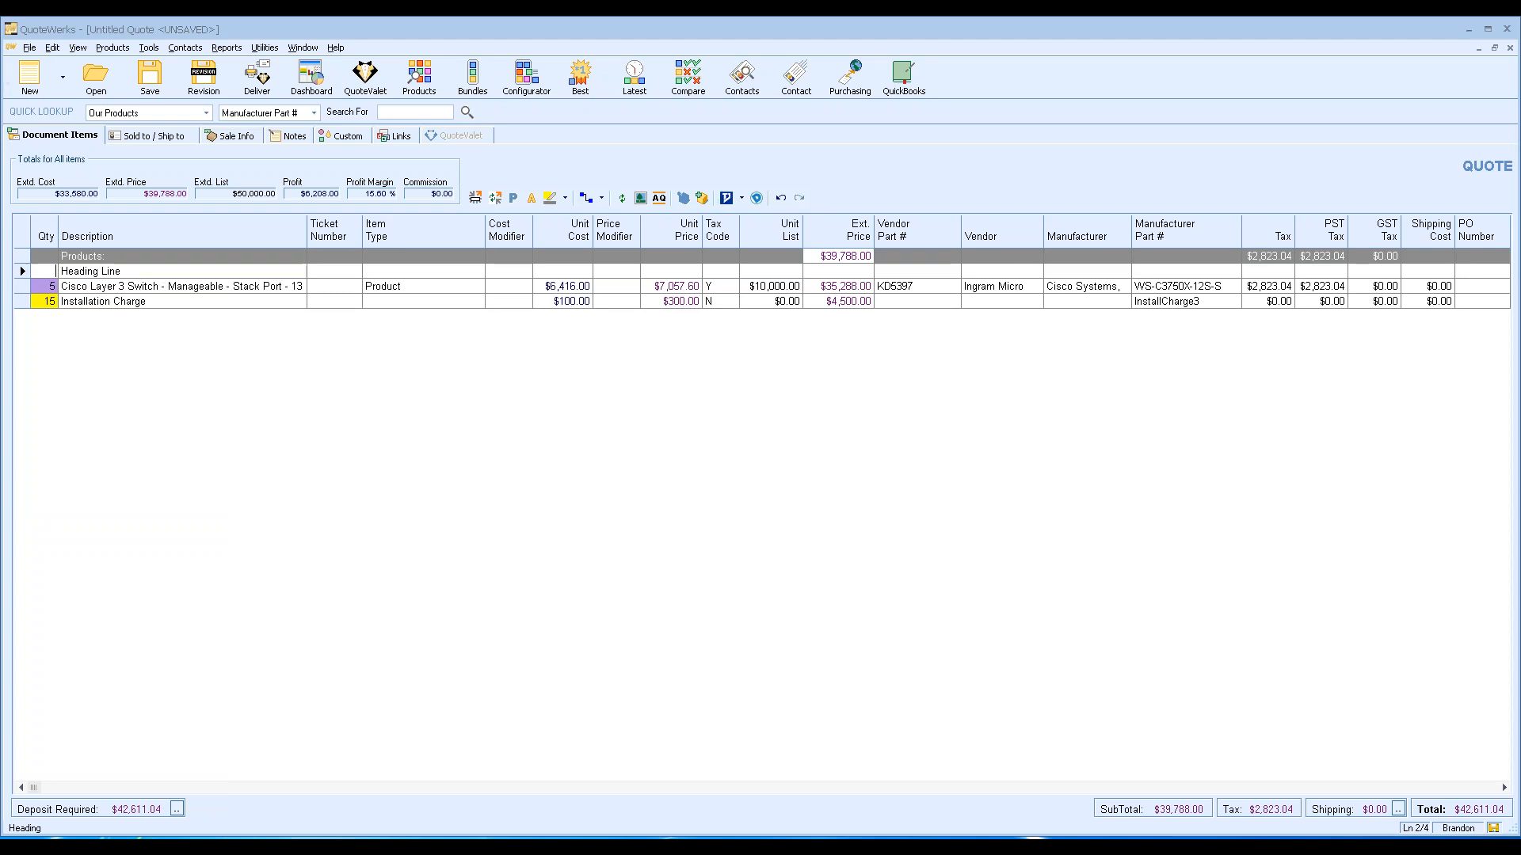
left_click(22, 271)
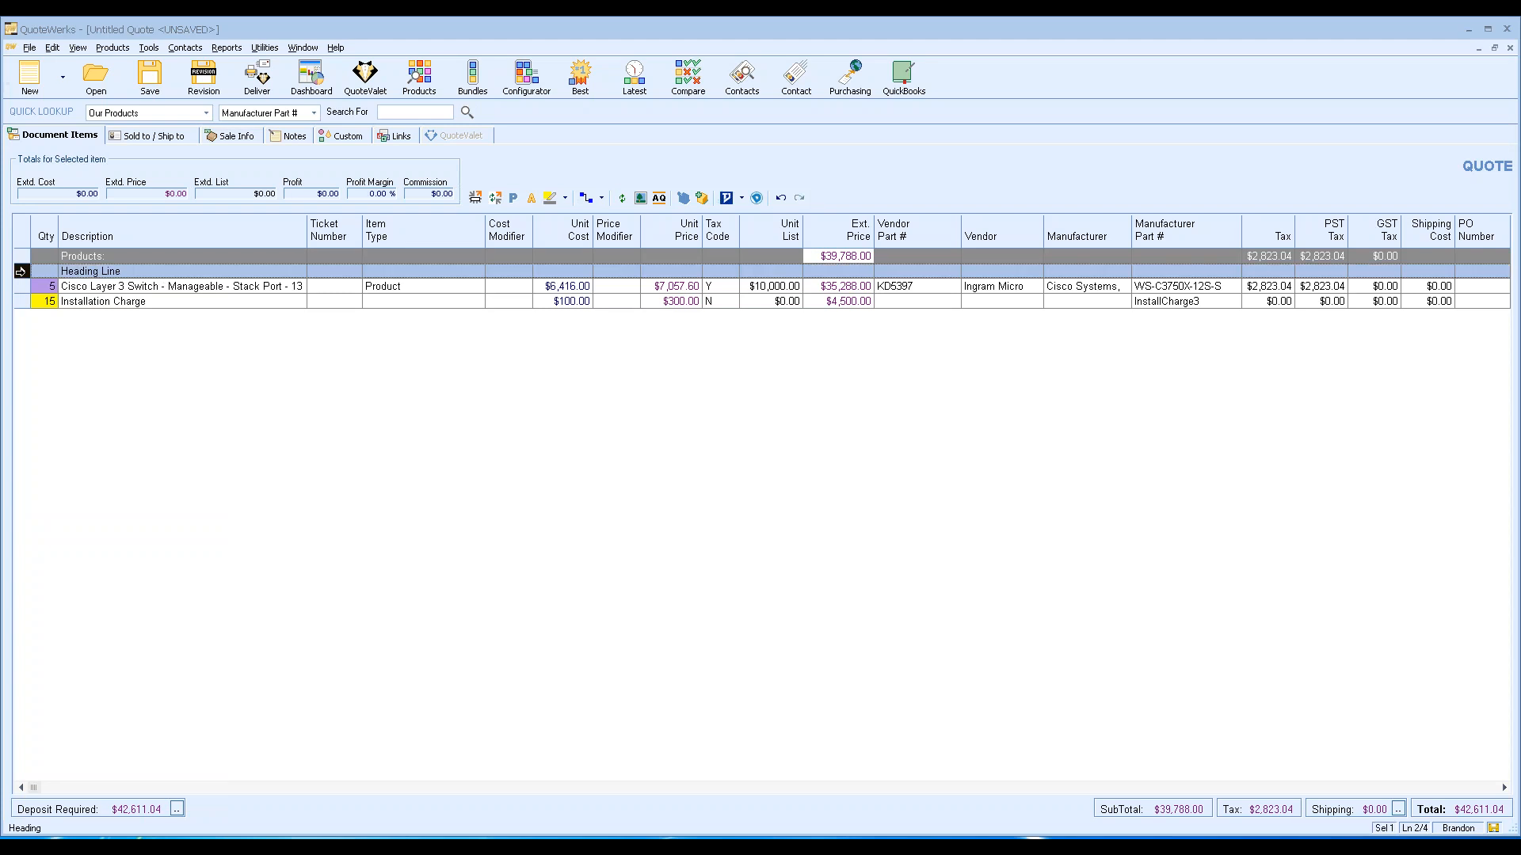
key("Delete")
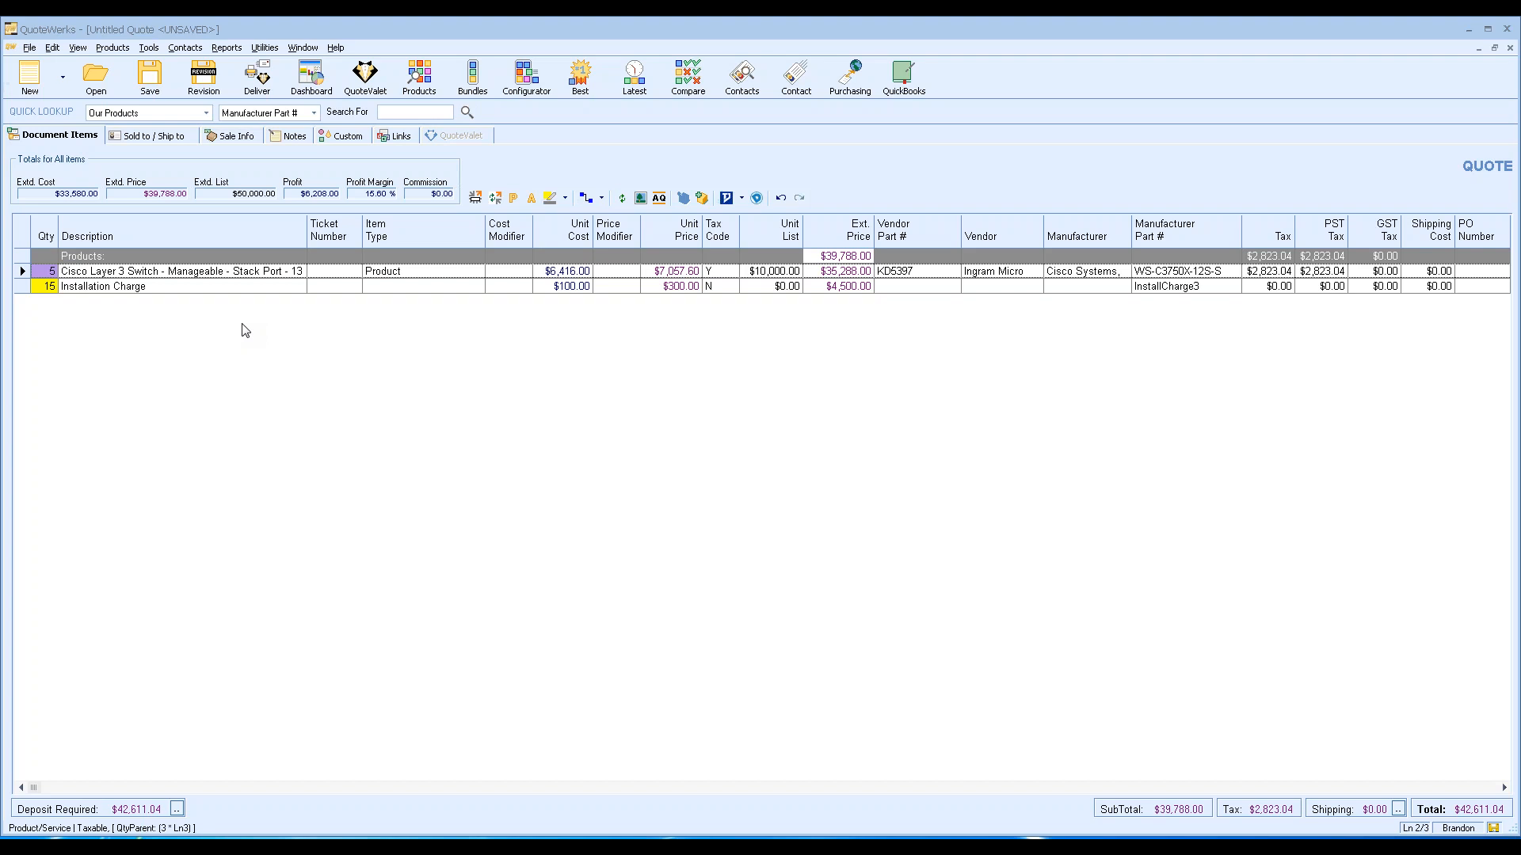
Assign the Aspire Technologies contact to the sold-to, ship-to and bill-to addresses, then open Deliver.
left_click(161, 137)
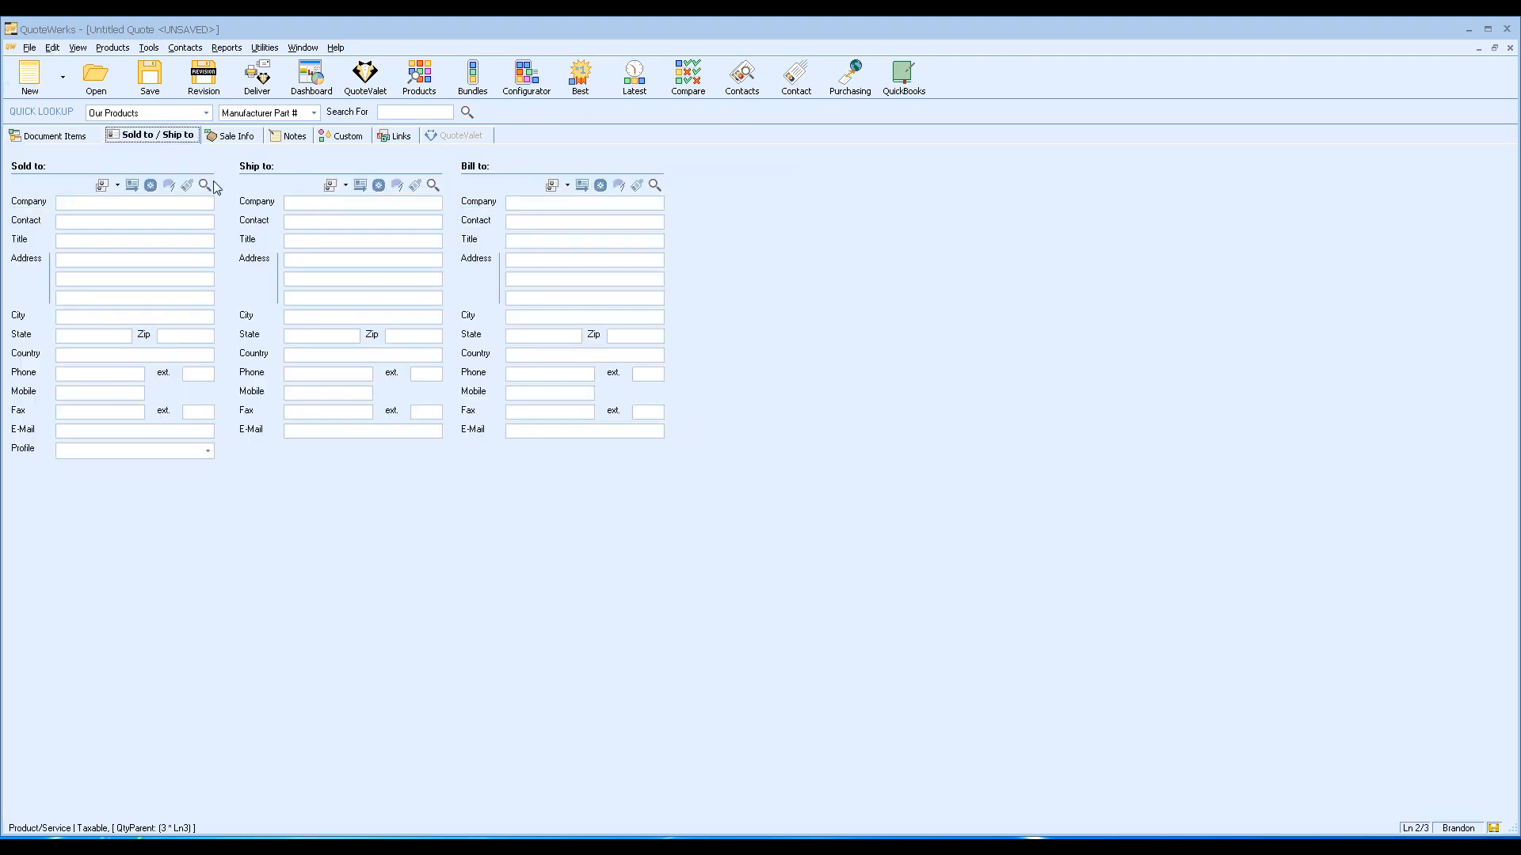
left_click(203, 185)
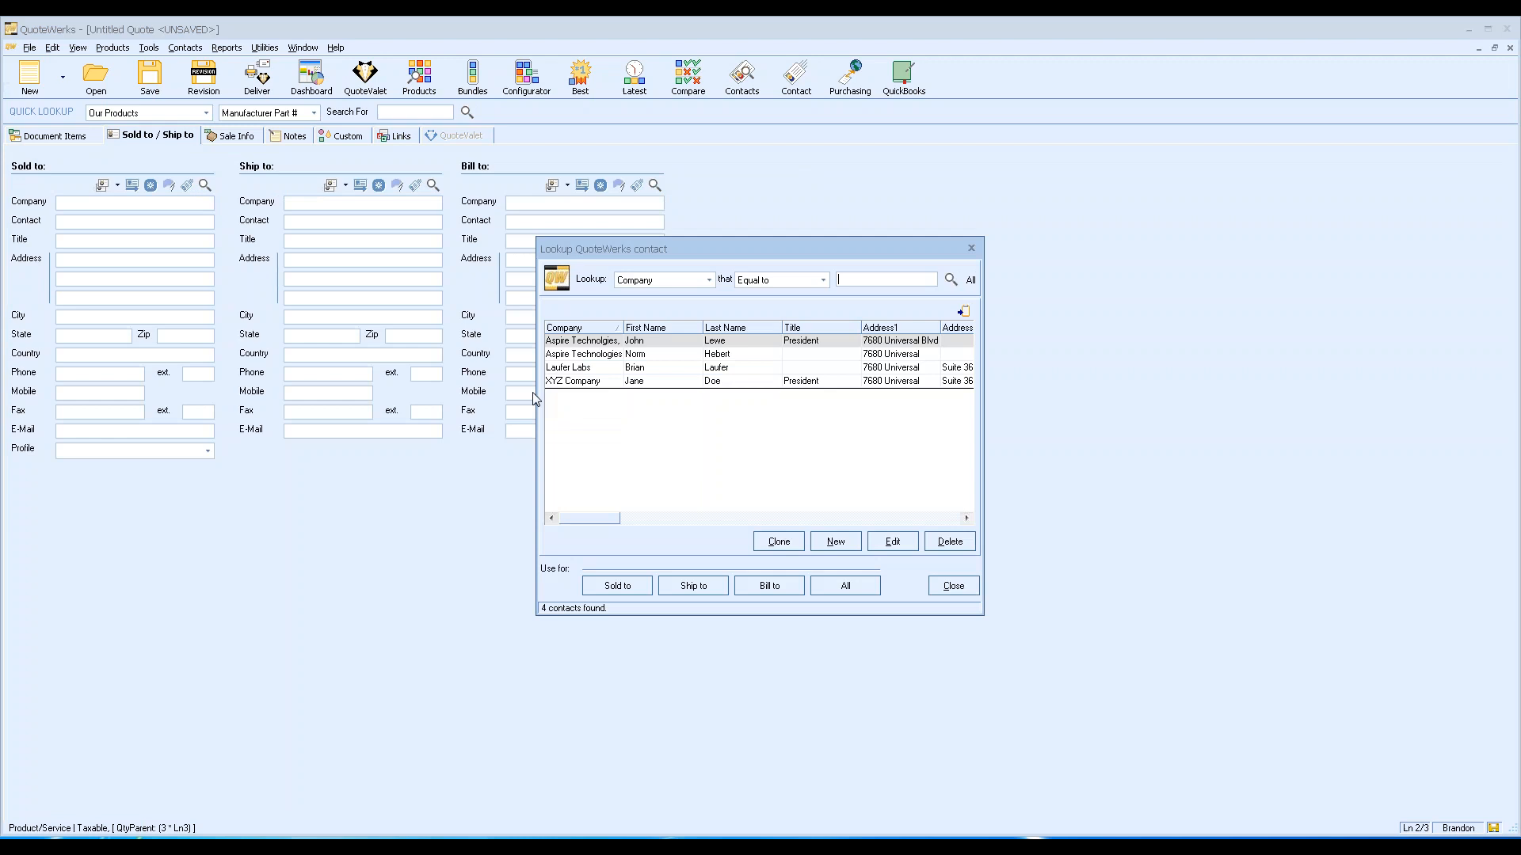
left_click(845, 586)
left_click(954, 586)
left_click(63, 136)
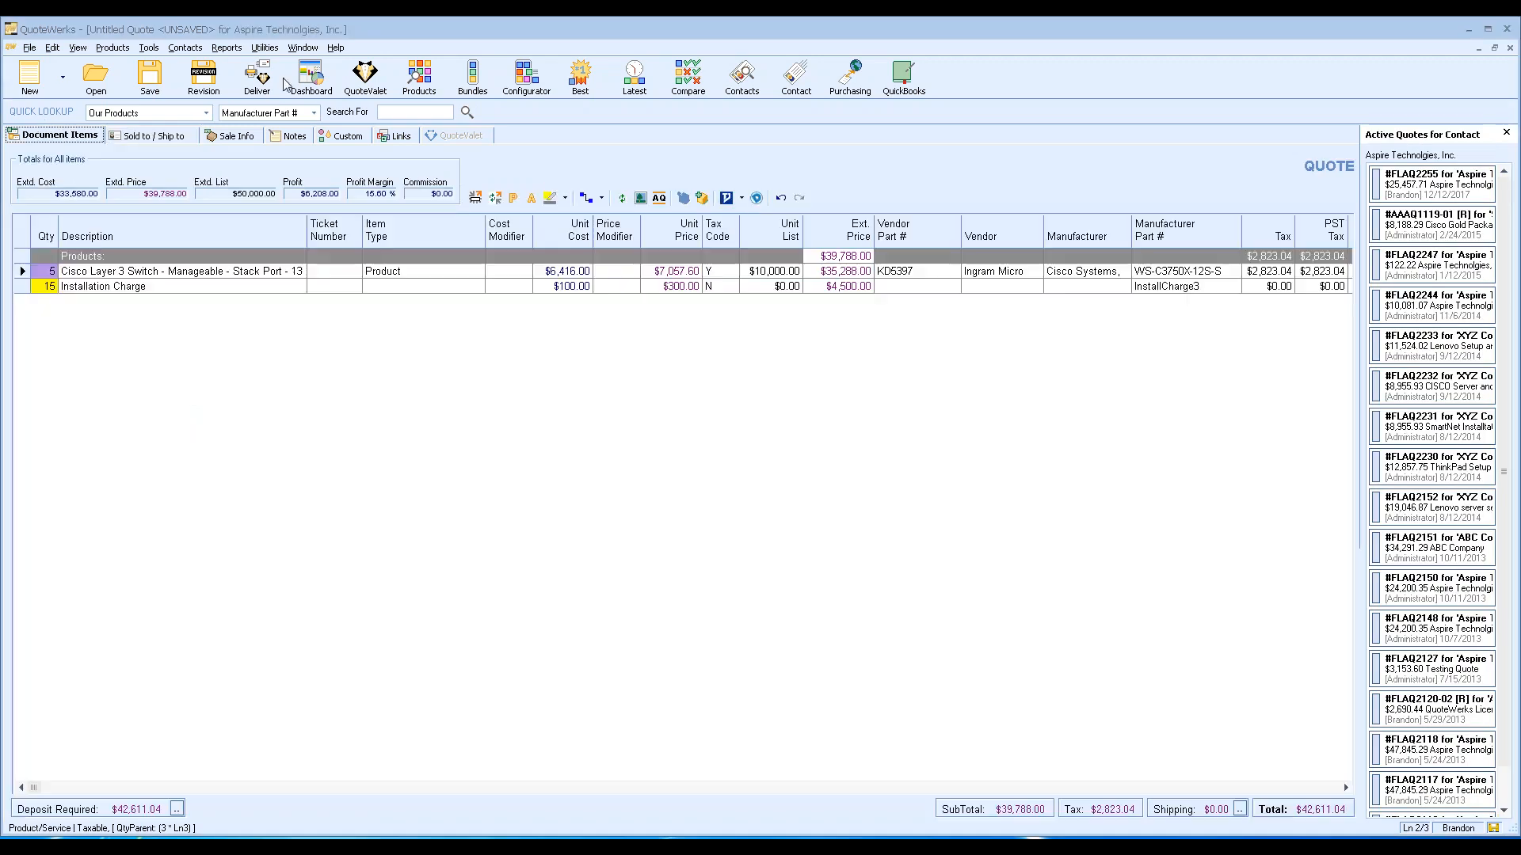
left_click(259, 77)
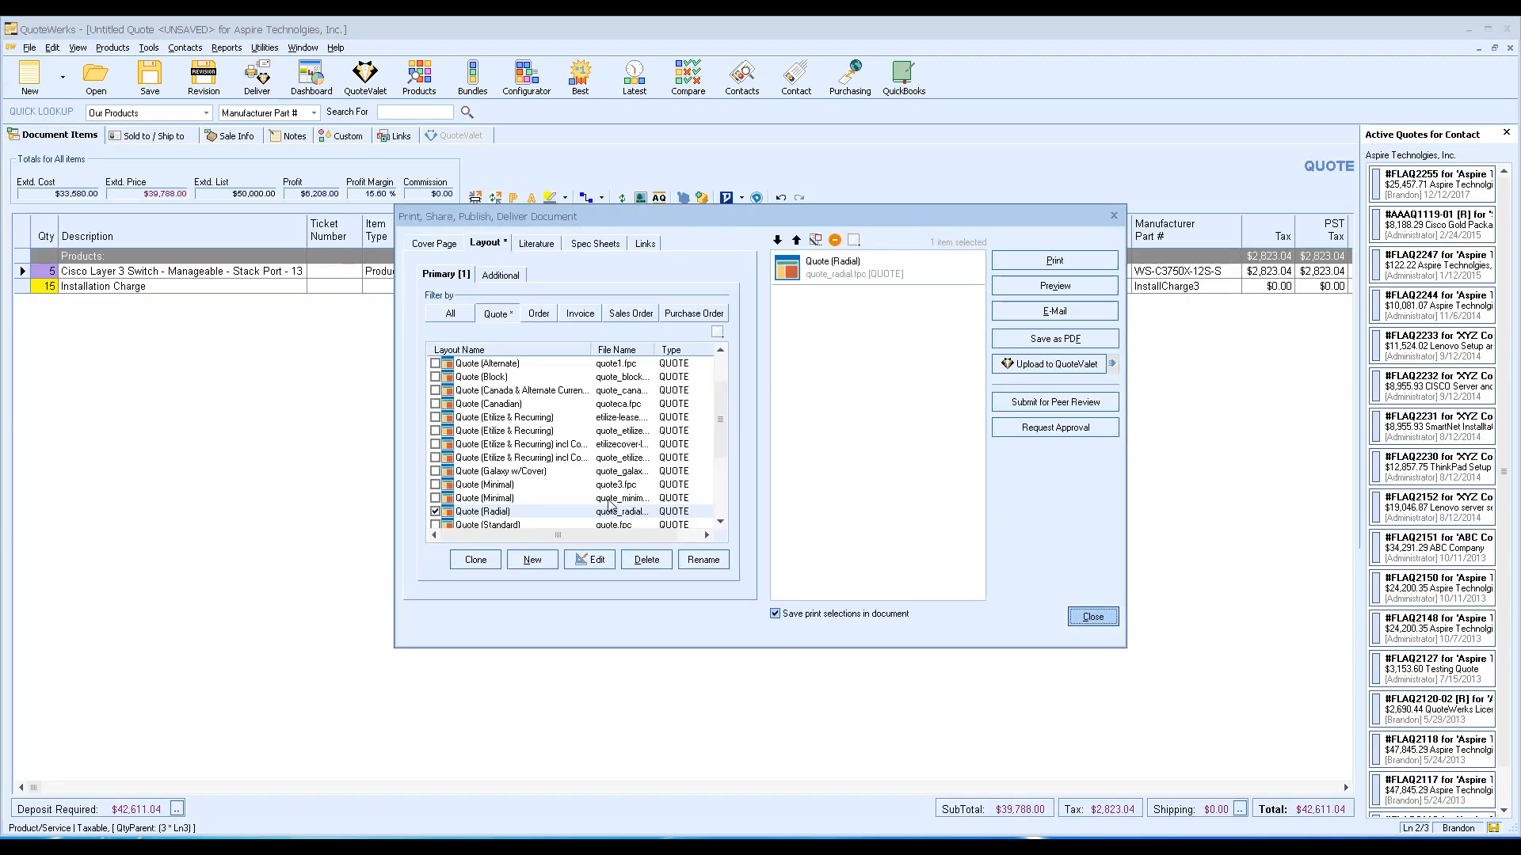
Preview the quote in the Quote (Radial) layout, zoom in three times, and close the preview.
left_click(505, 511)
left_click_drag(723, 406, 720, 453)
left_click(1055, 285)
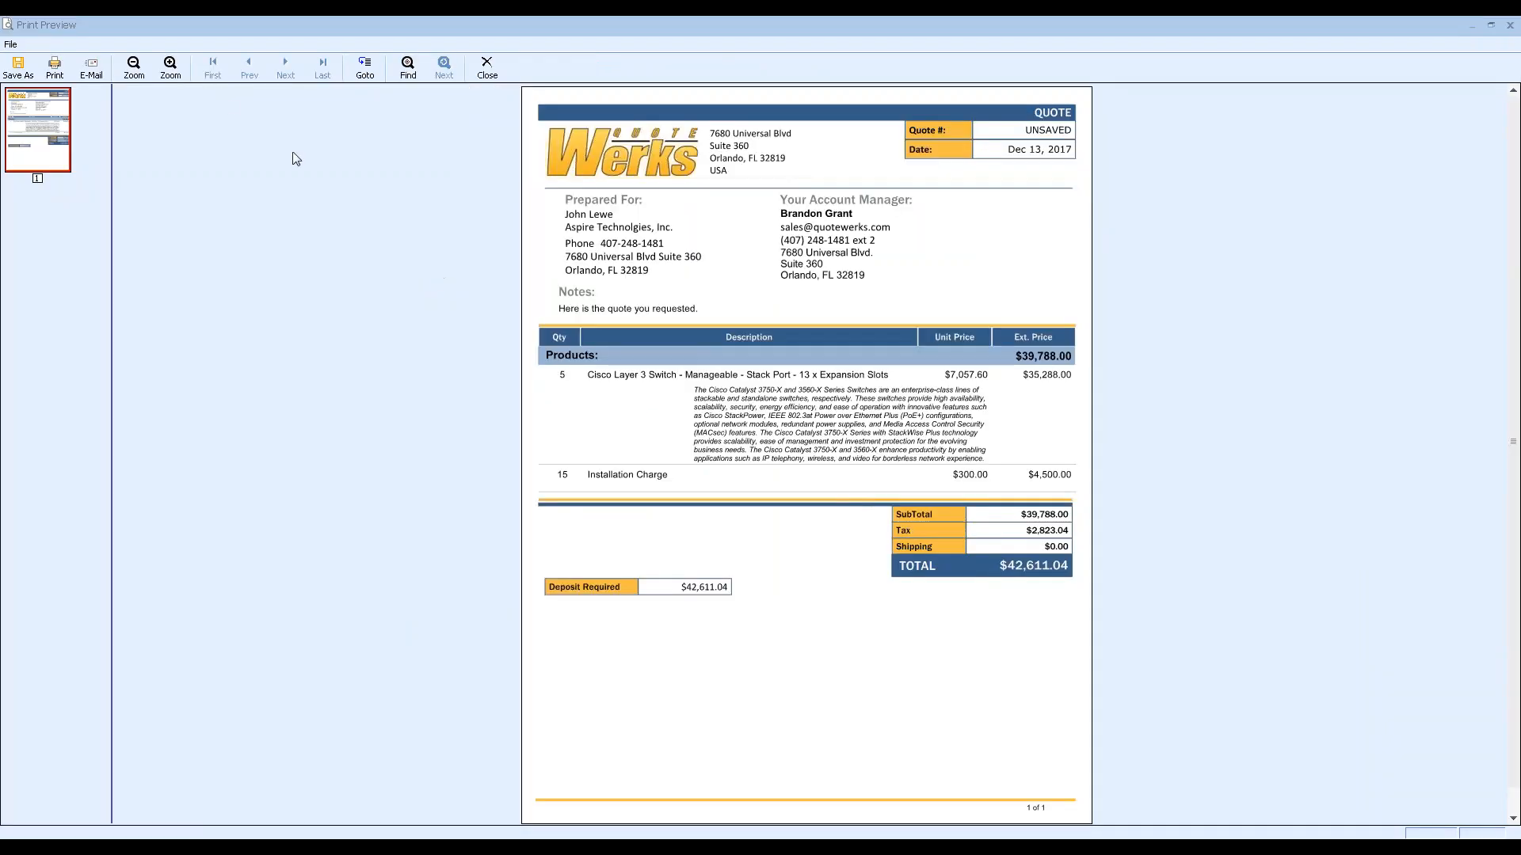
left_click(171, 66)
left_click(172, 68)
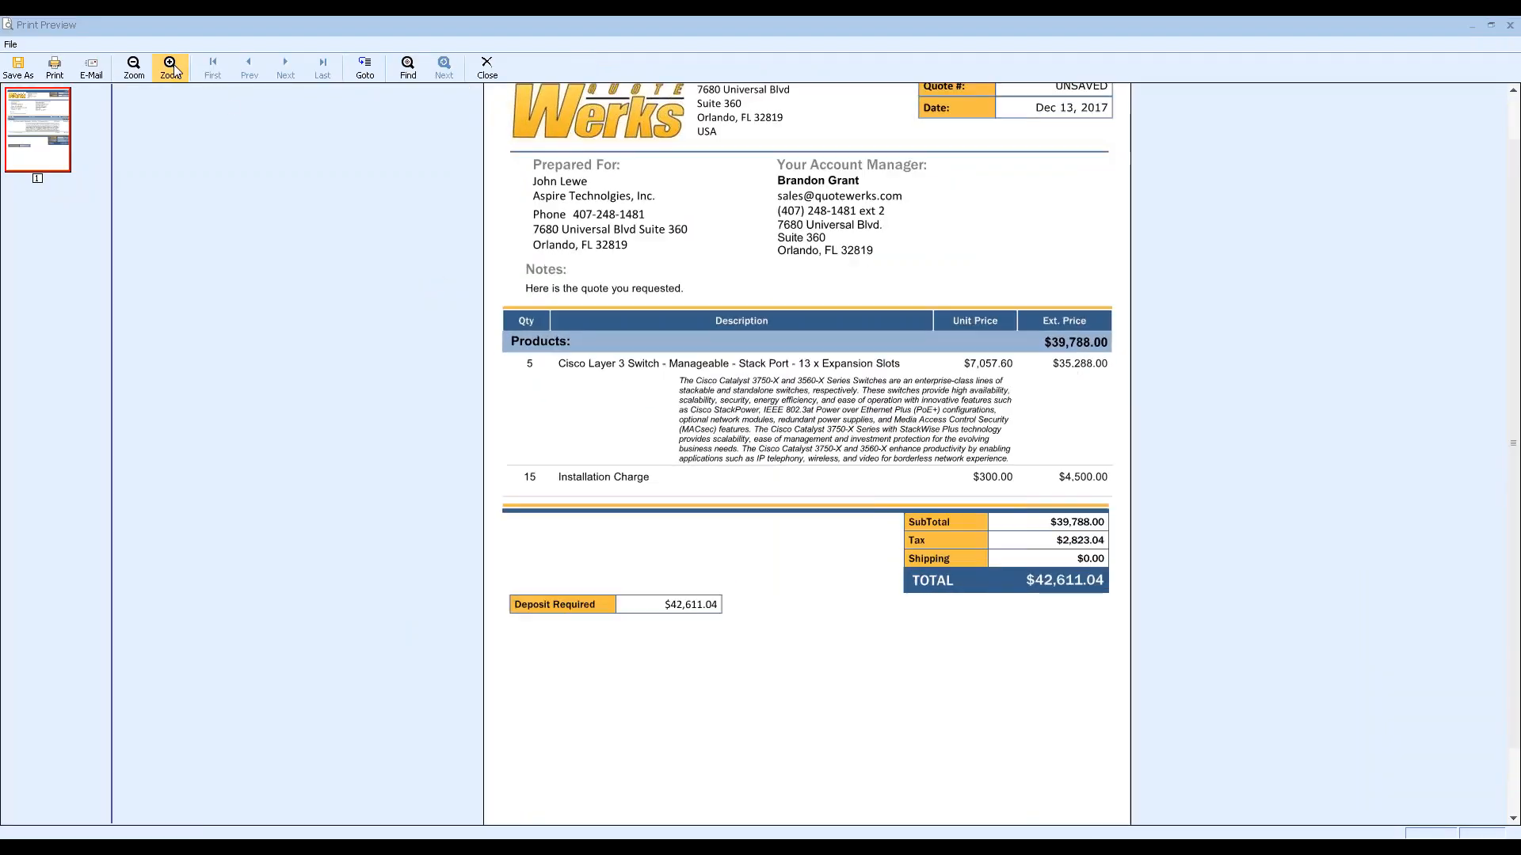
left_click(173, 68)
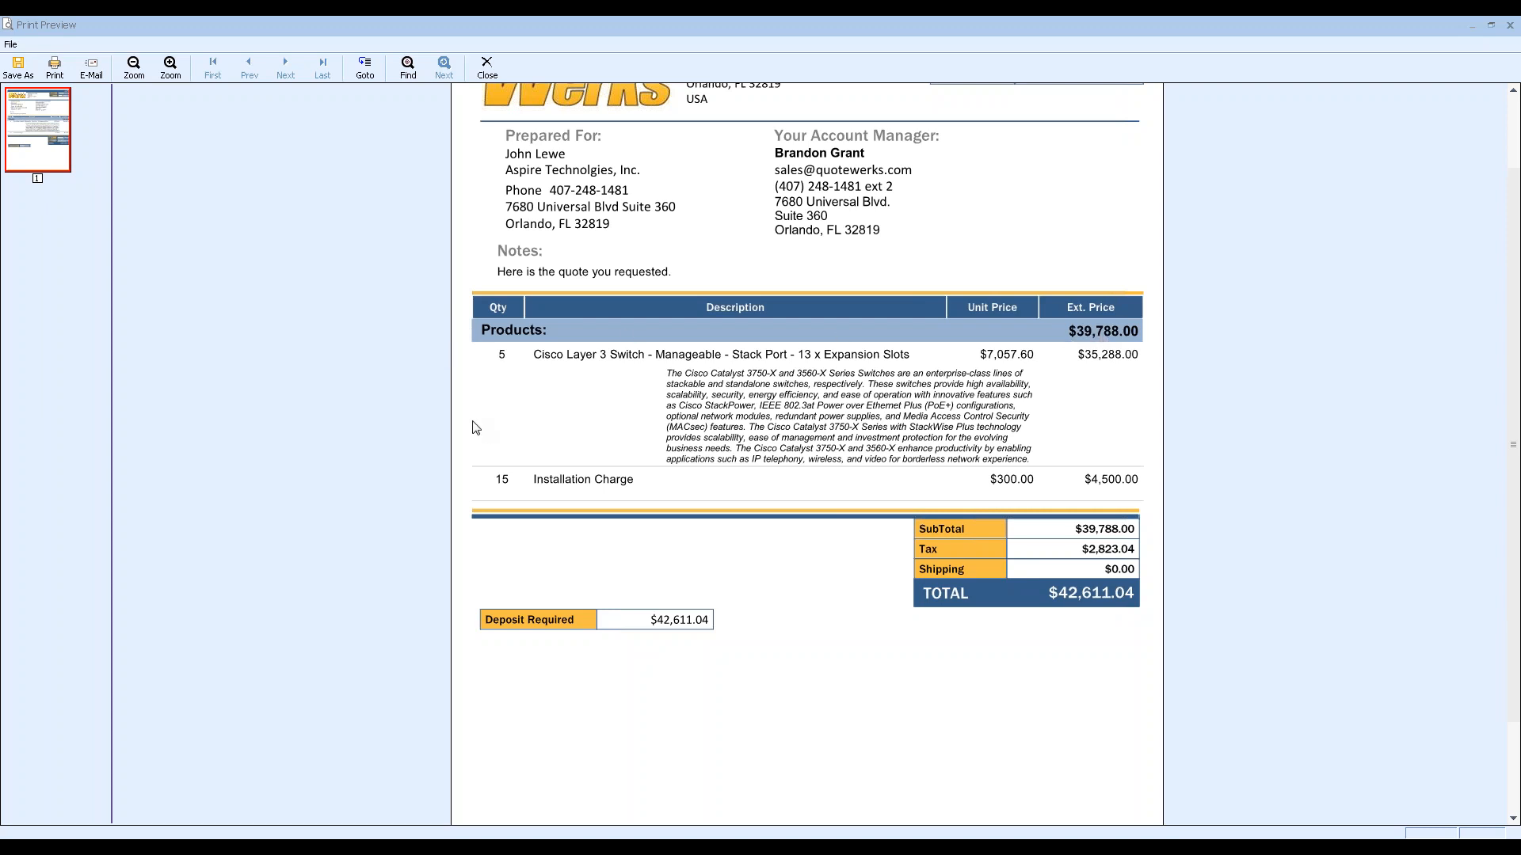
left_click(488, 67)
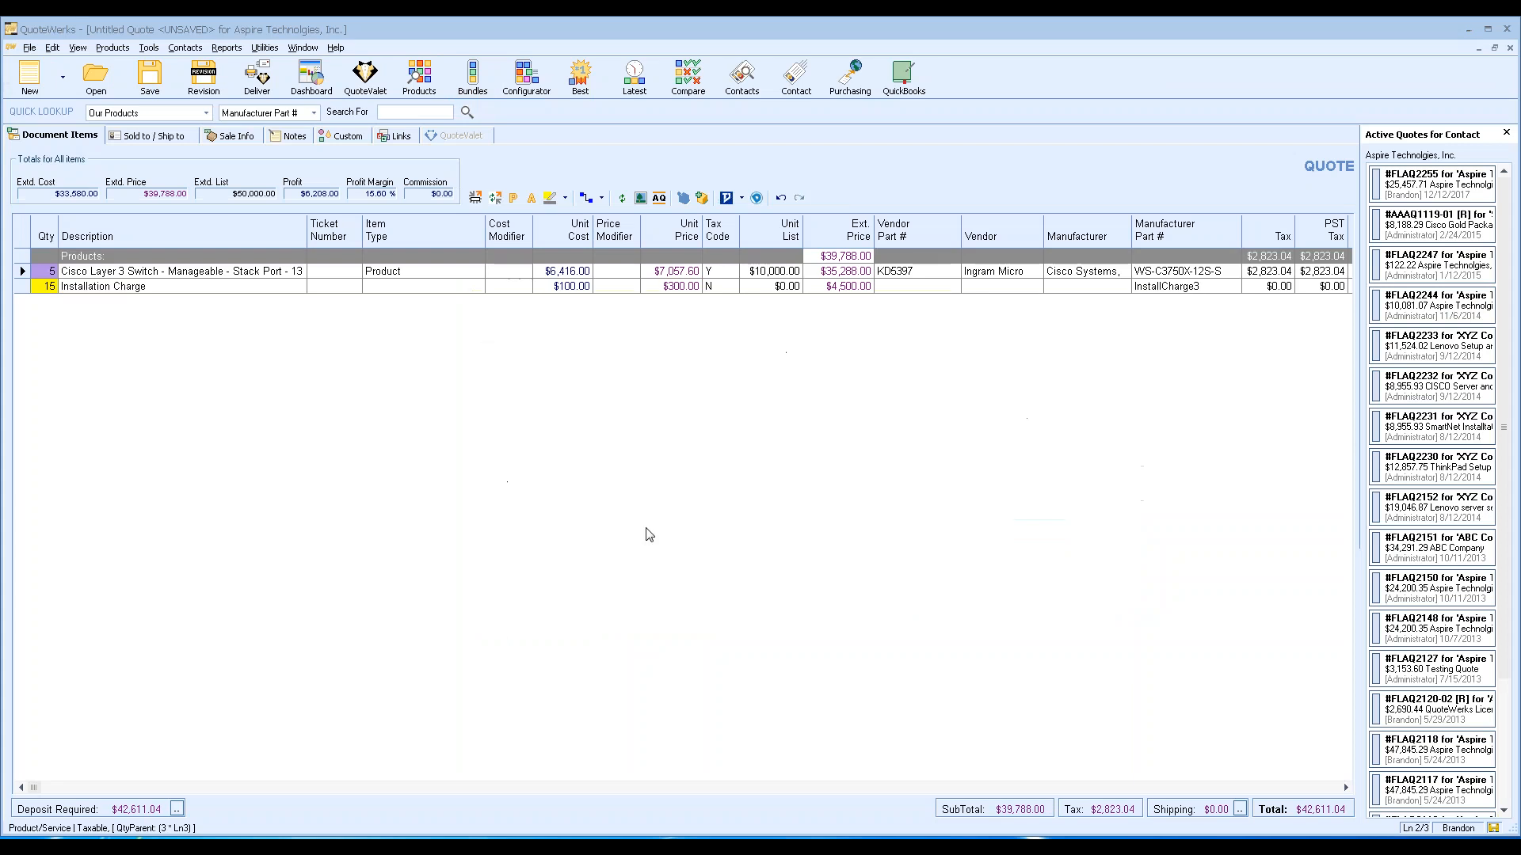
Add the SMARTnet service, Labor1, 888E router and SSL VPN license from the Demo Items catalog.
left_click(420, 77)
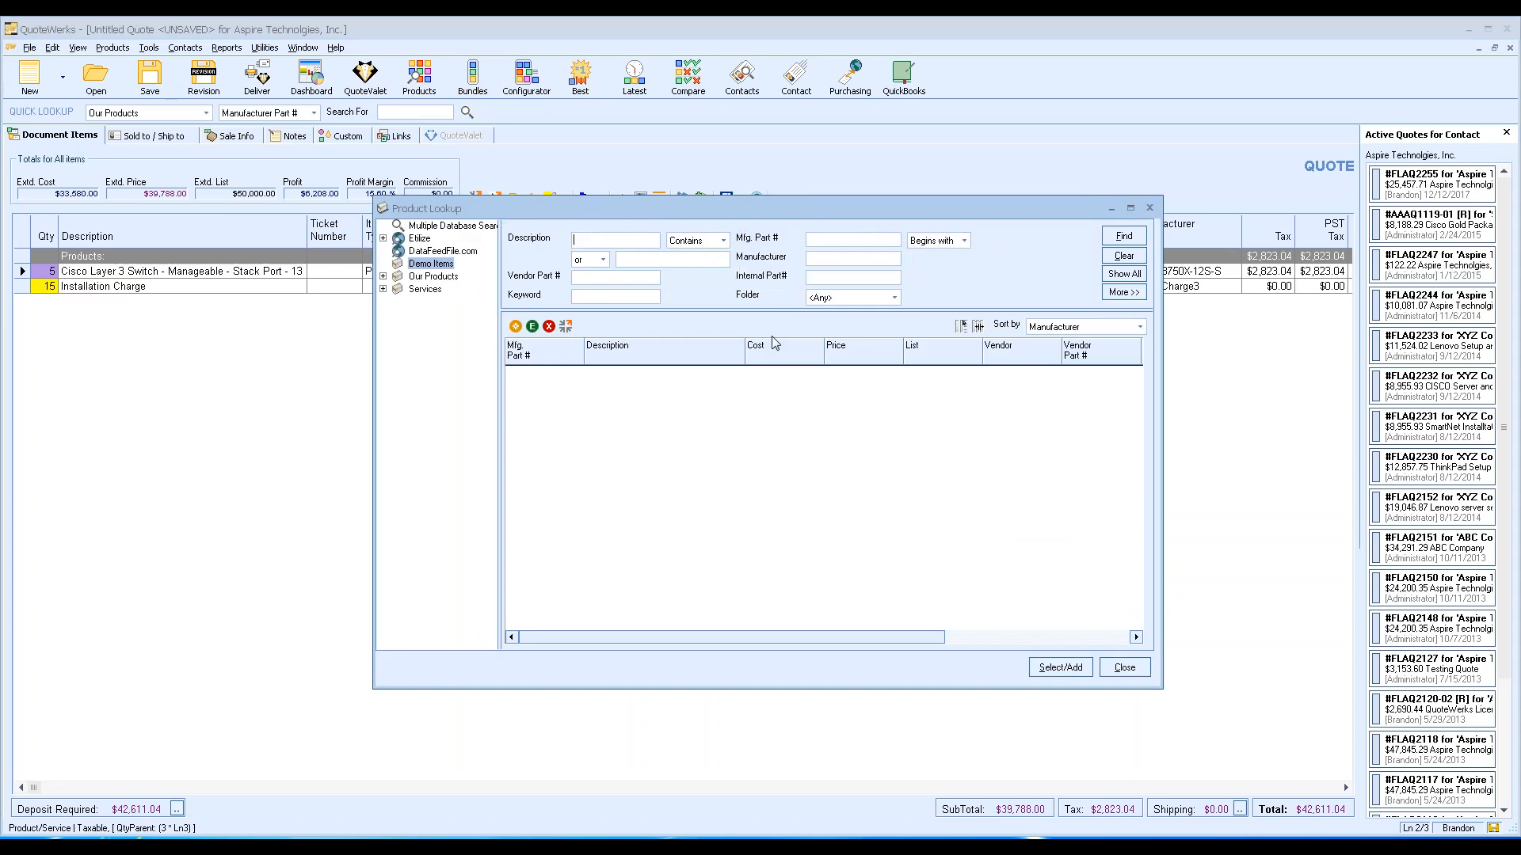
left_click(1124, 273)
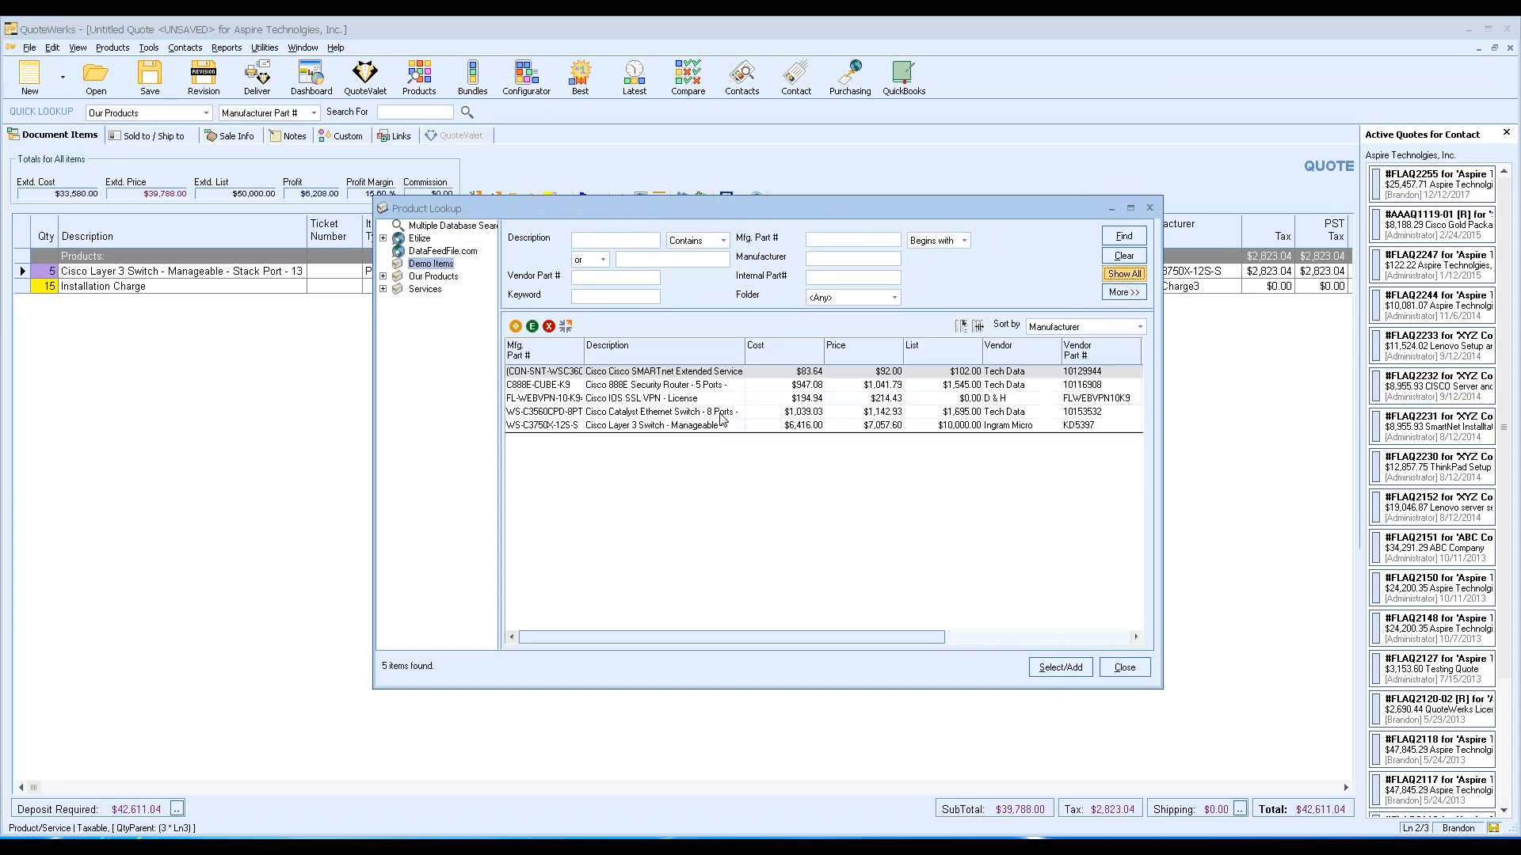
left_click(643, 400, "shift")
left_click(1060, 668)
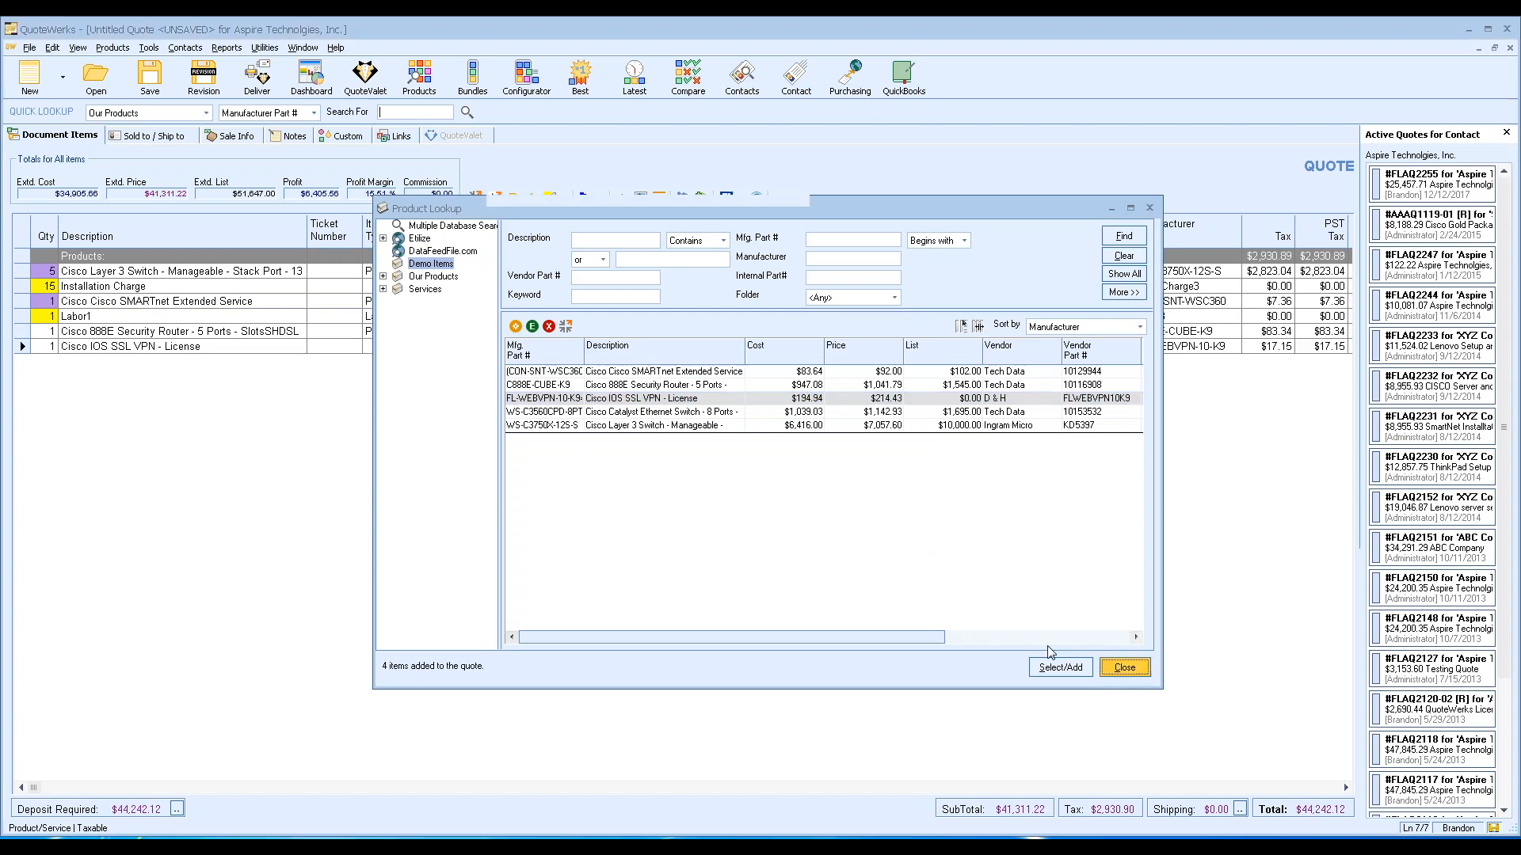
left_click(1125, 667)
Insert a section header named 'Section Header 2' above the SMARTnet line.
right_click(24, 301)
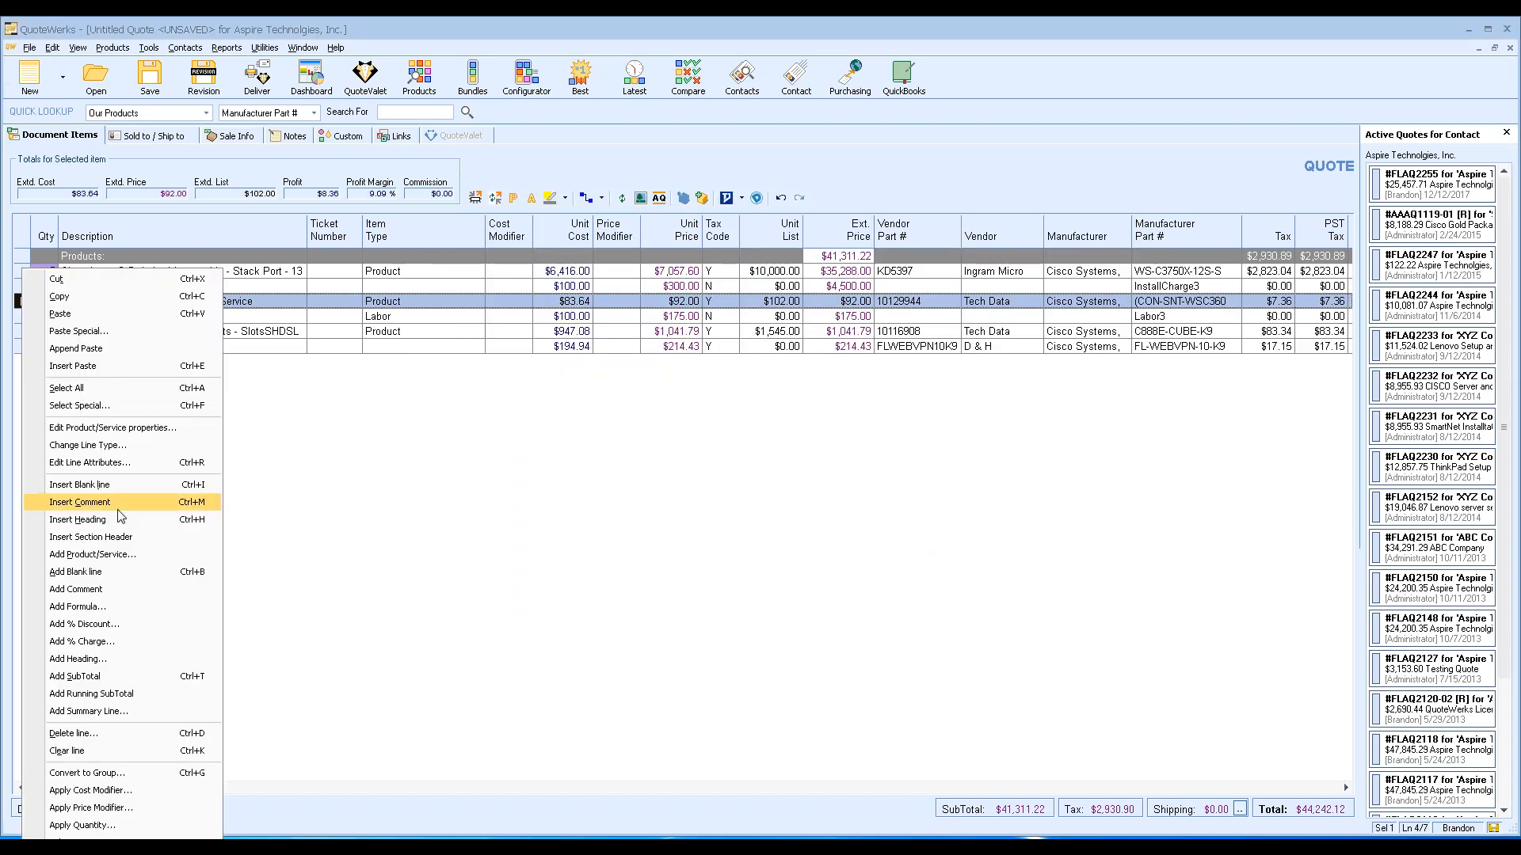
left_click(159, 537)
type("wsE")
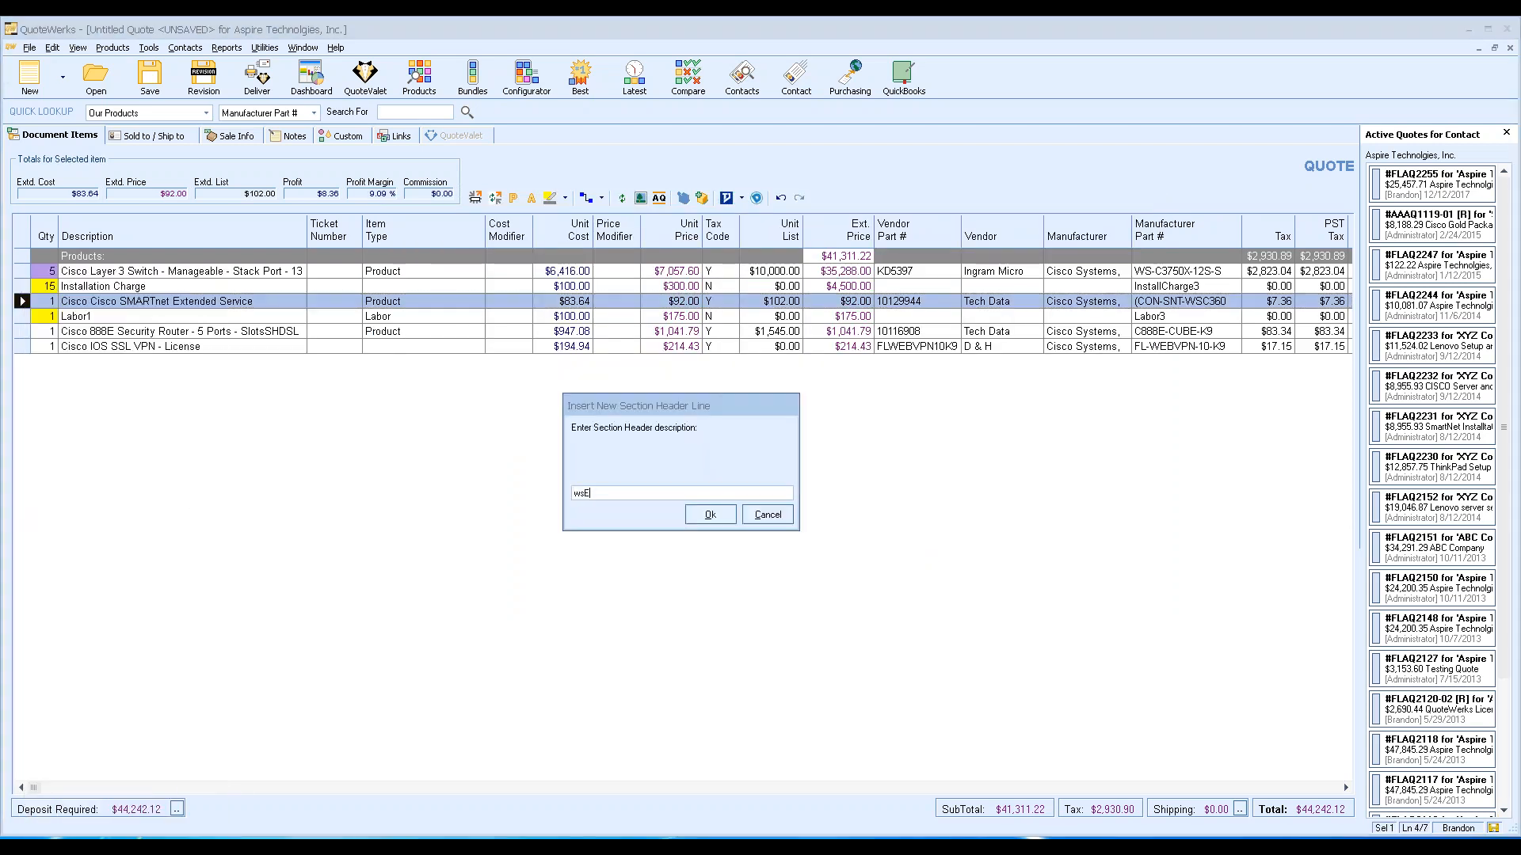
key("BackSpace")
type("sEC")
key("BackSpace")
key("BackSpace")
type("Section Header 2")
key("Return")
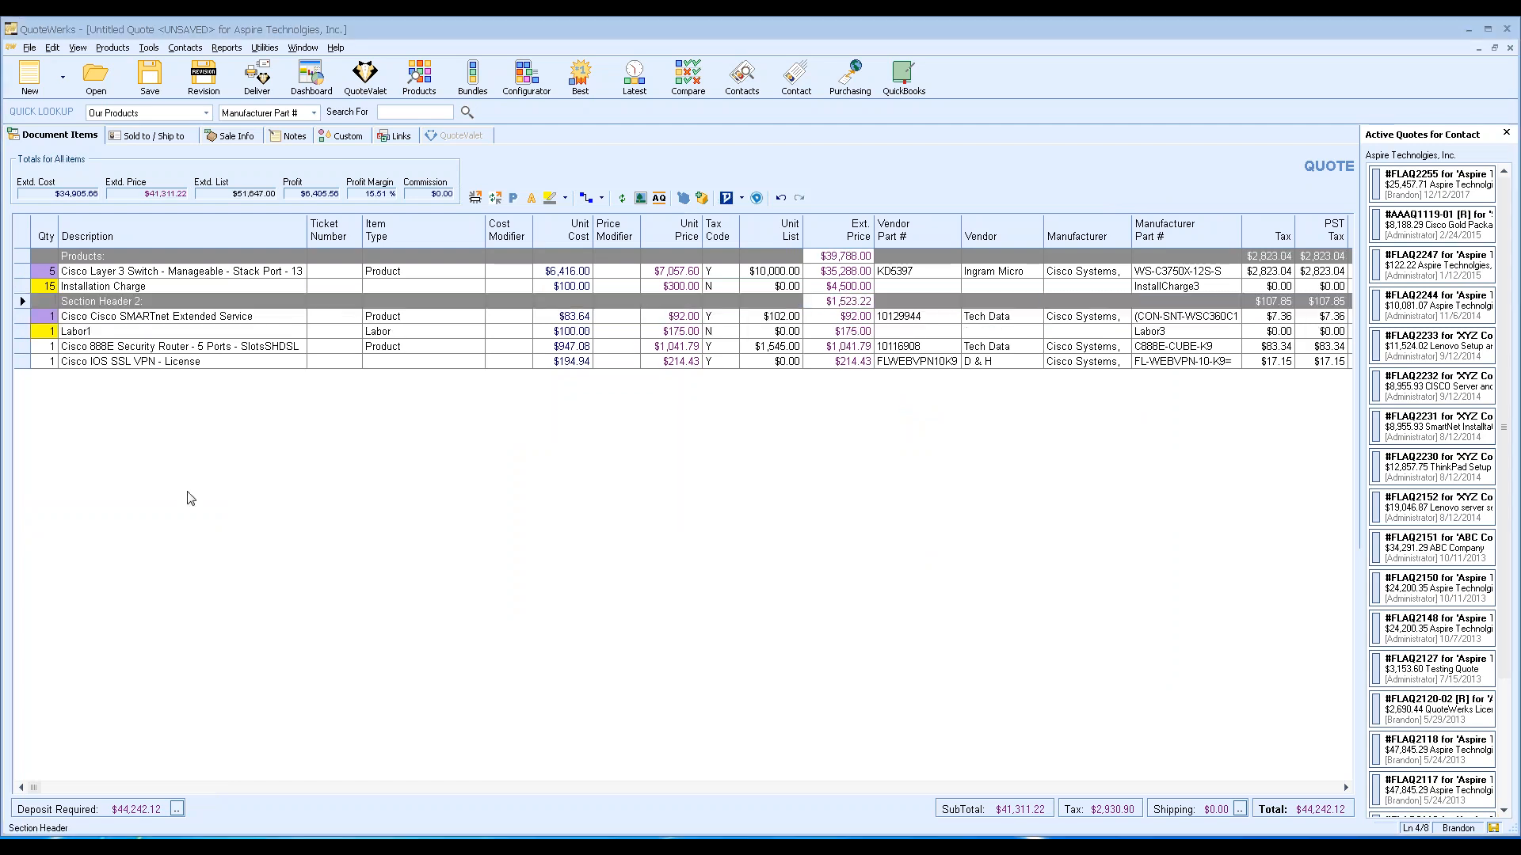
left_click(257, 80)
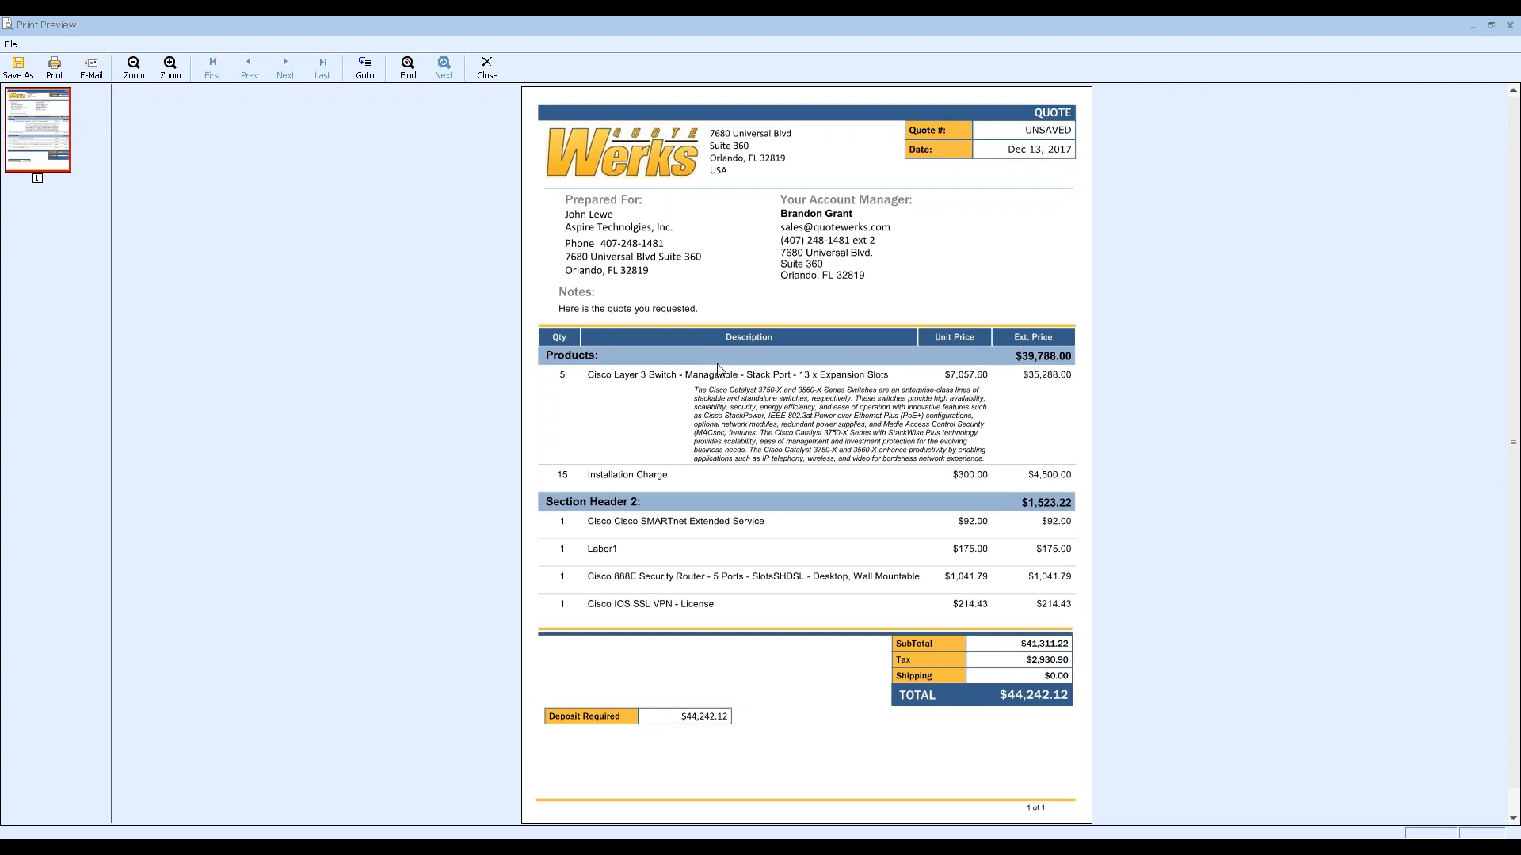
left_click(483, 66)
left_click(487, 68)
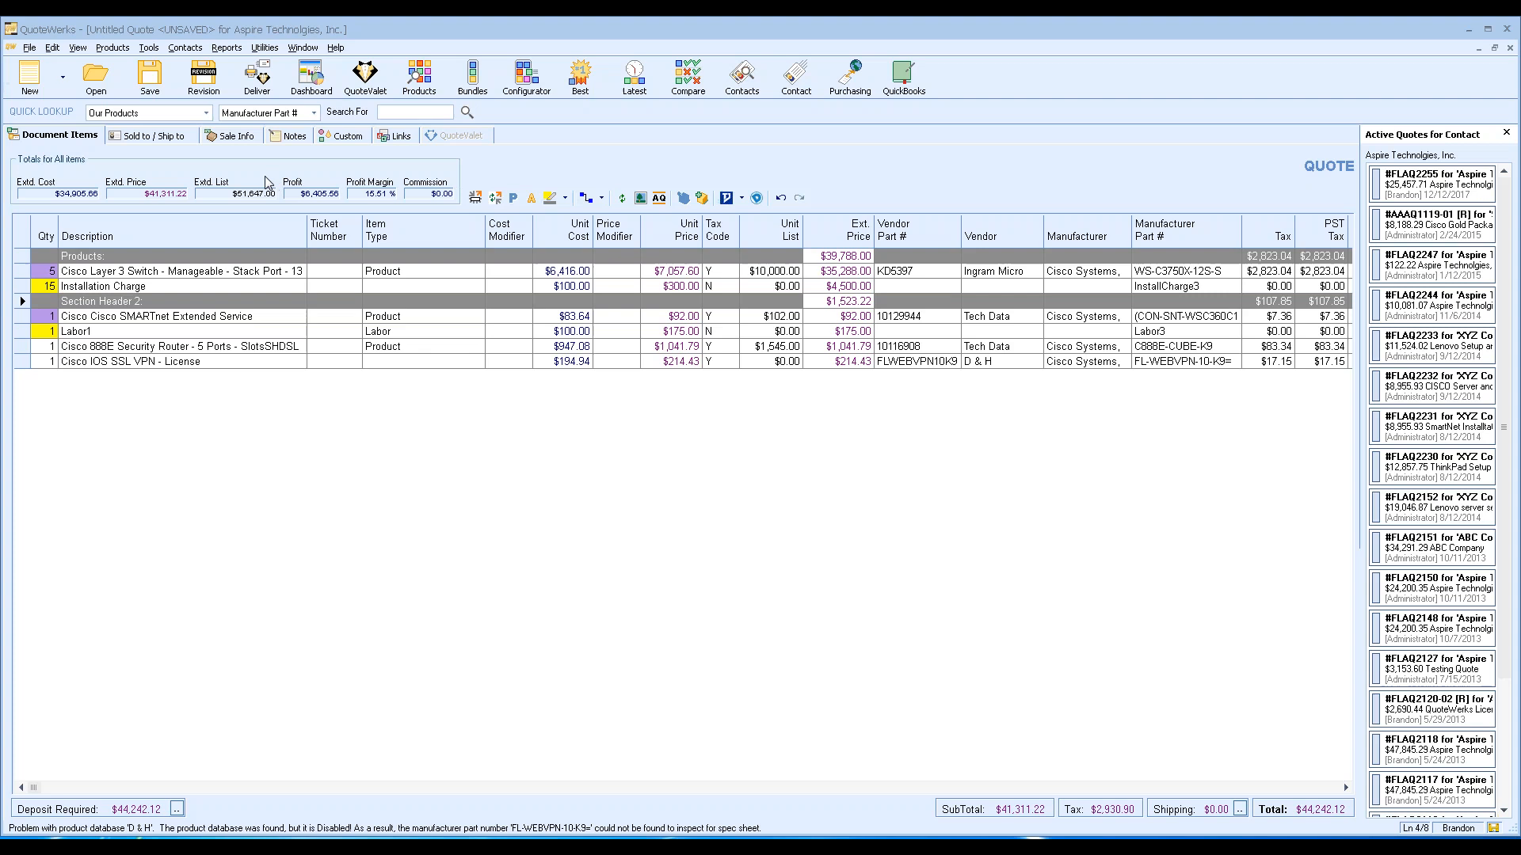
Save the quote as FLAQ2256, upload it to QuoteValet, and preview its web page.
left_click(258, 78)
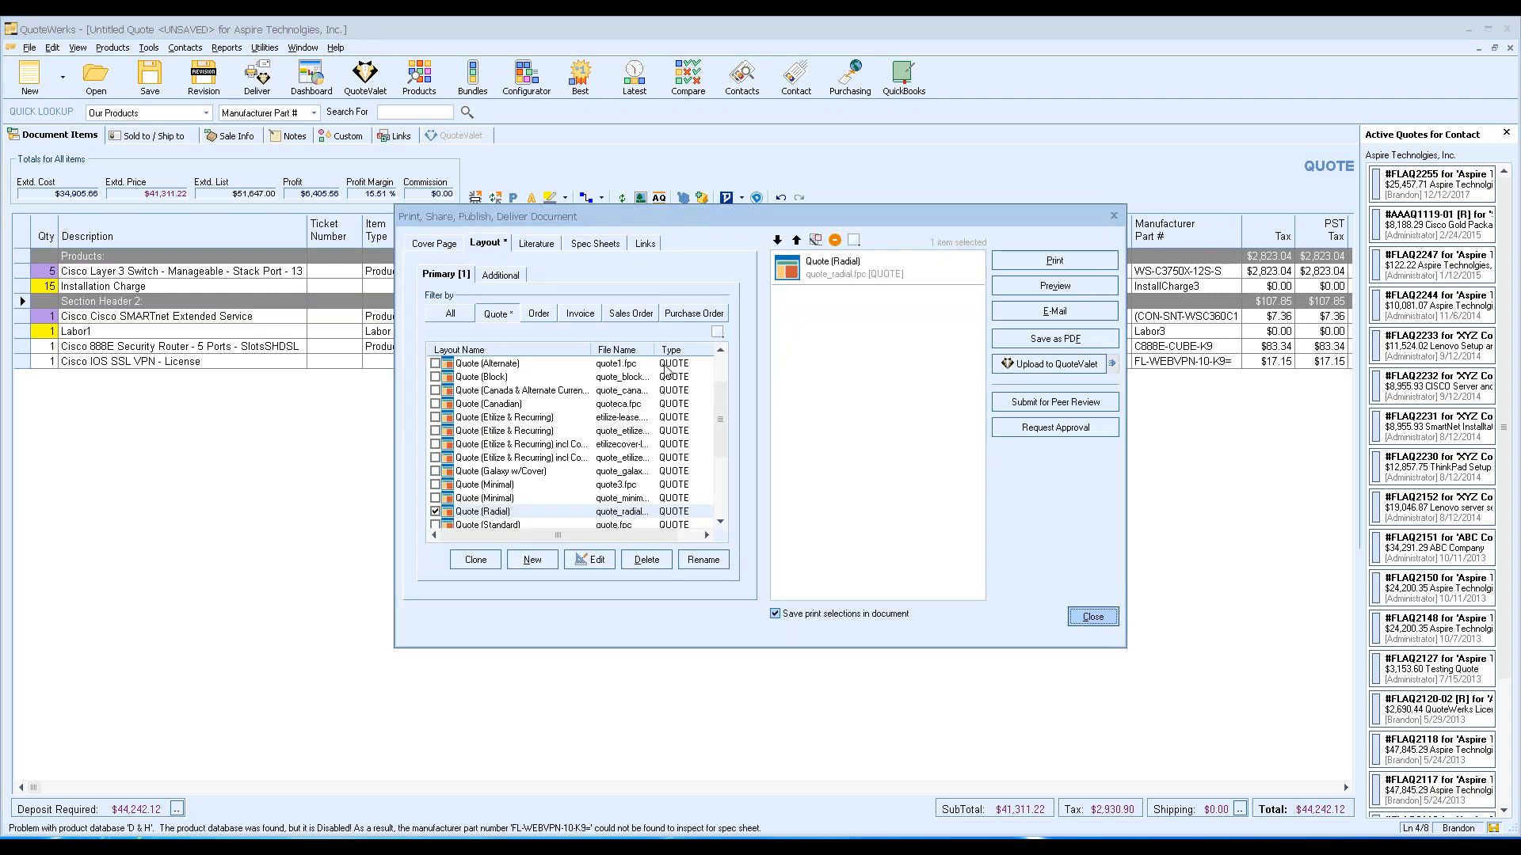
left_click(1005, 369)
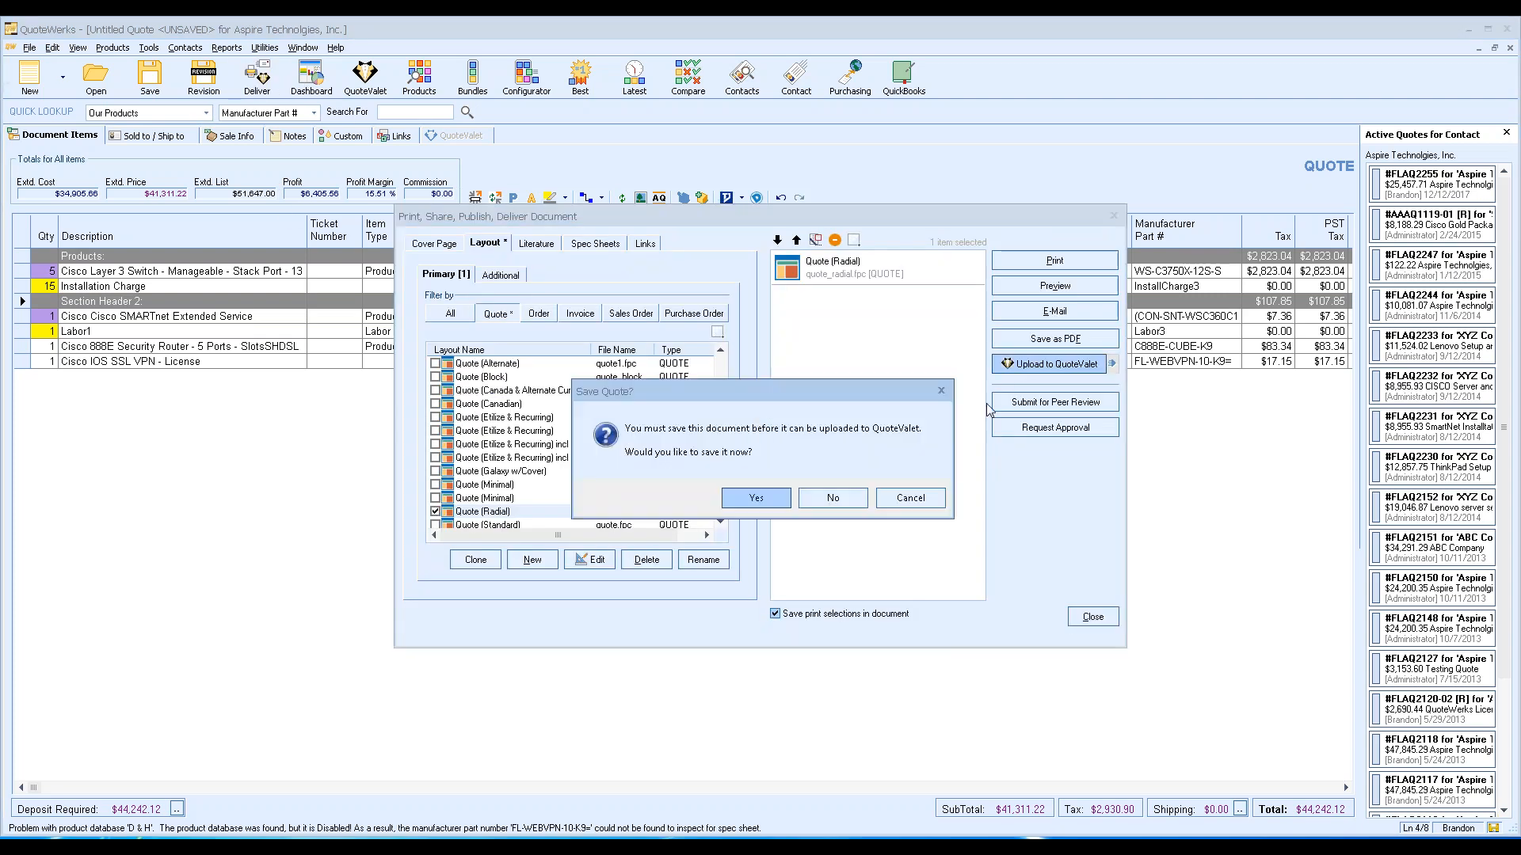
left_click(830, 497)
left_click(911, 398)
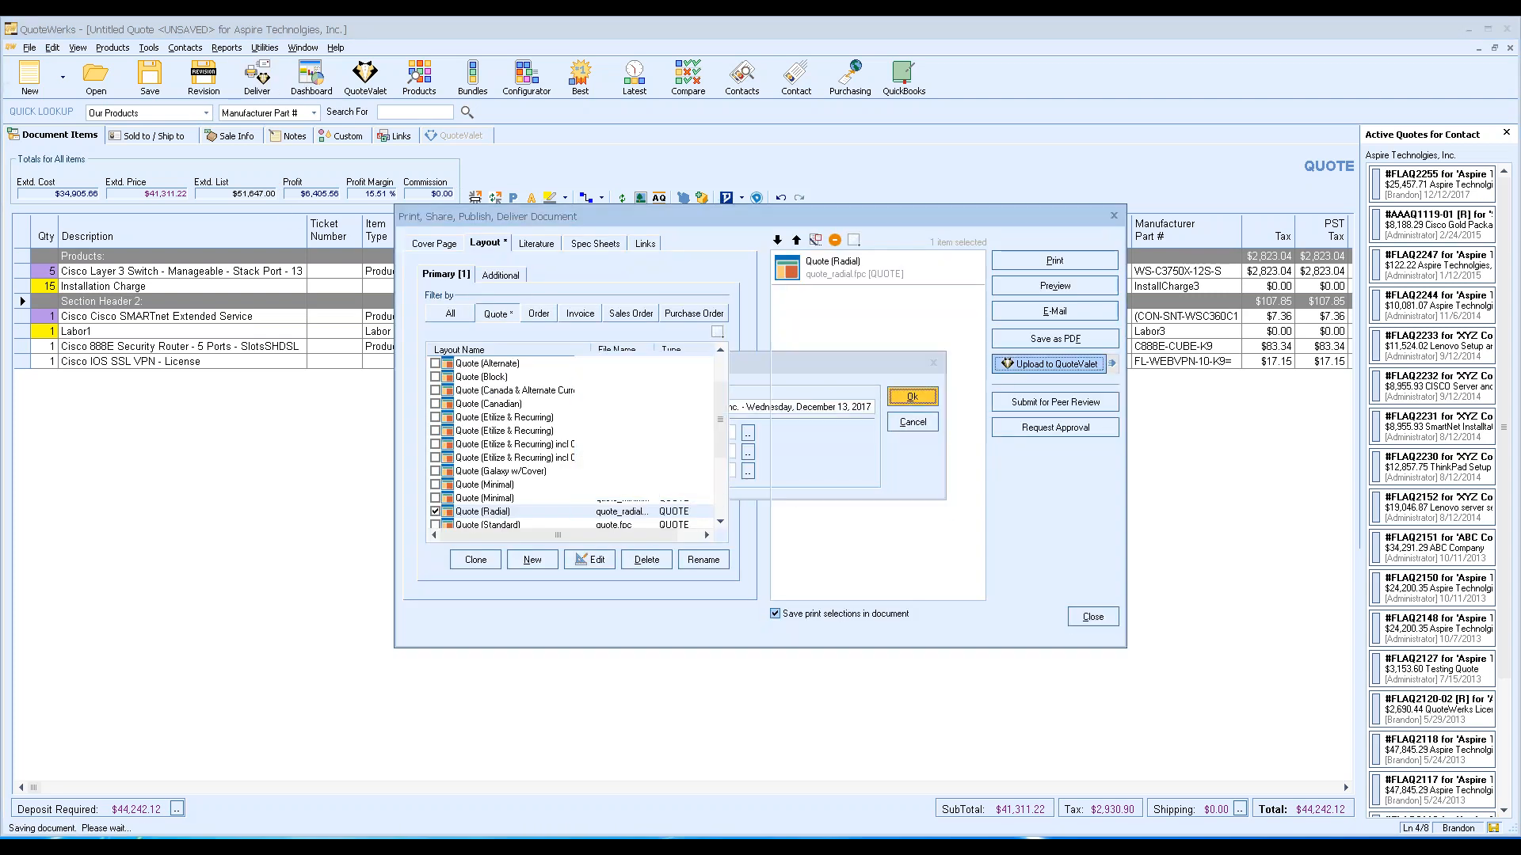
left_click(792, 505)
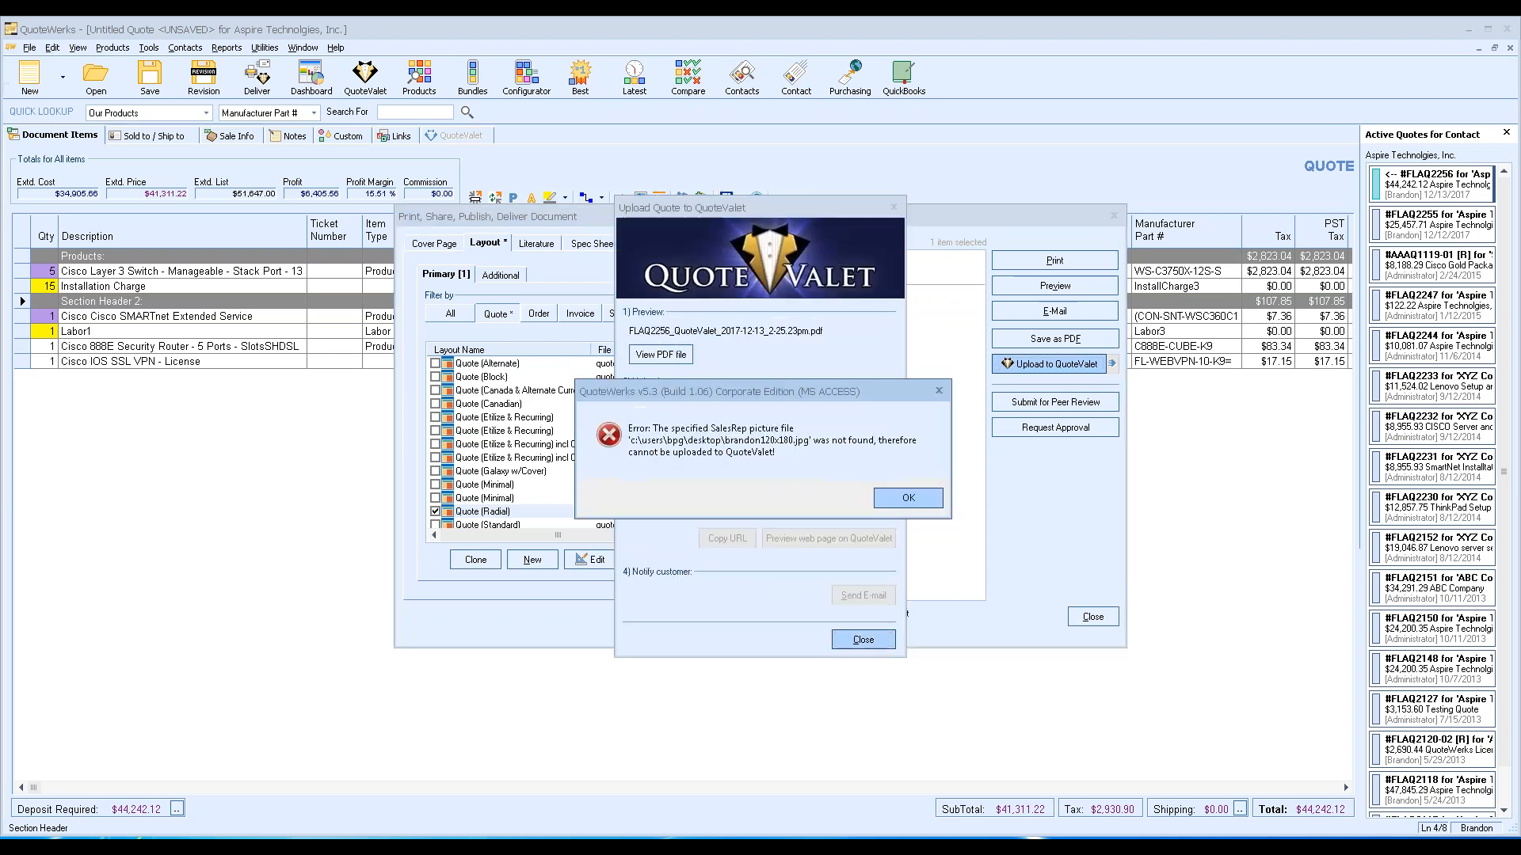
left_click(900, 496)
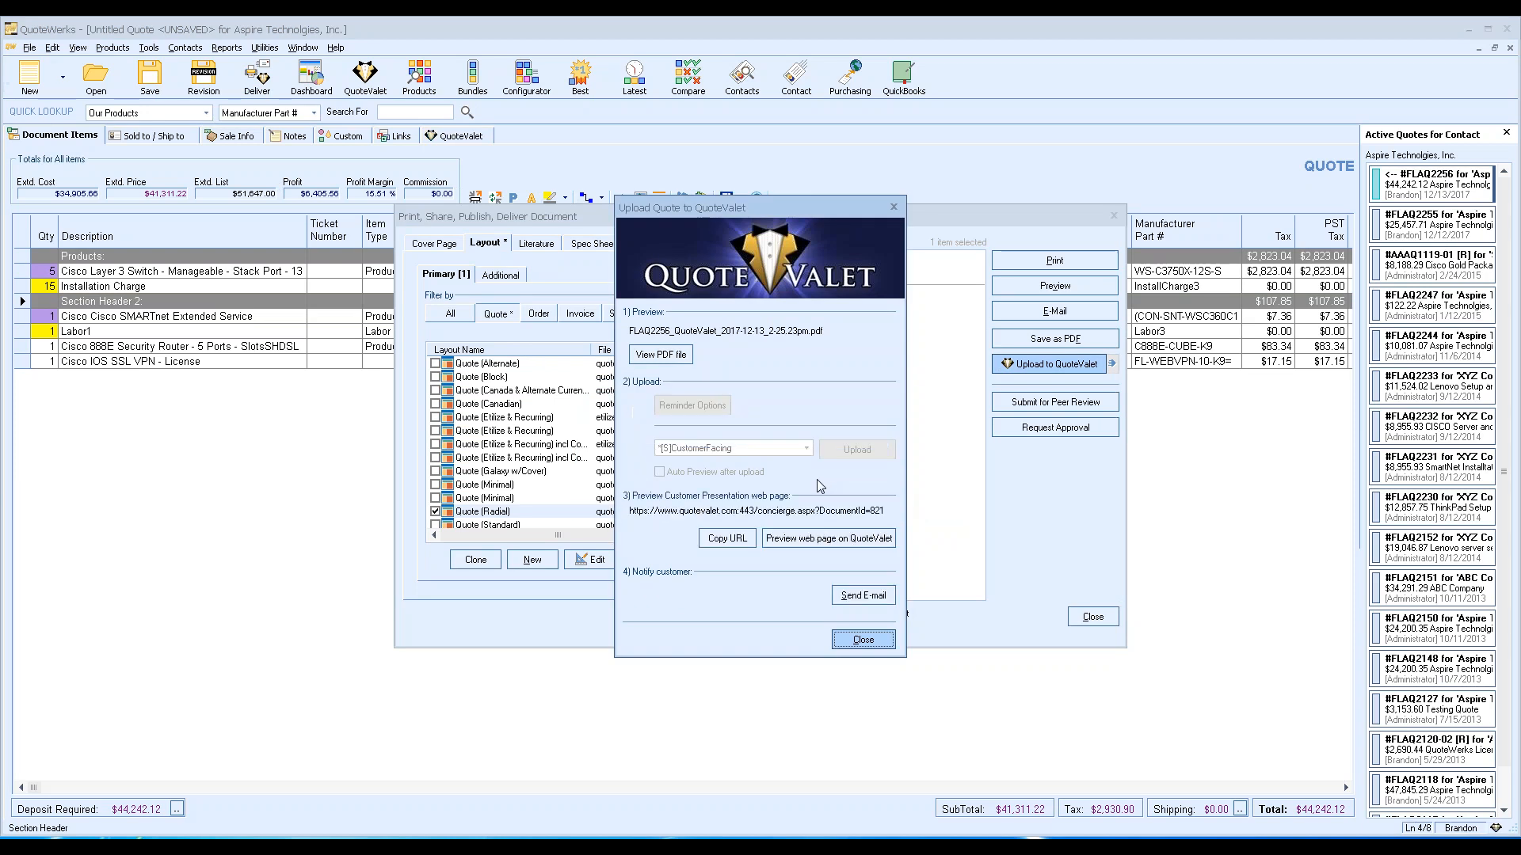
left_click(824, 538)
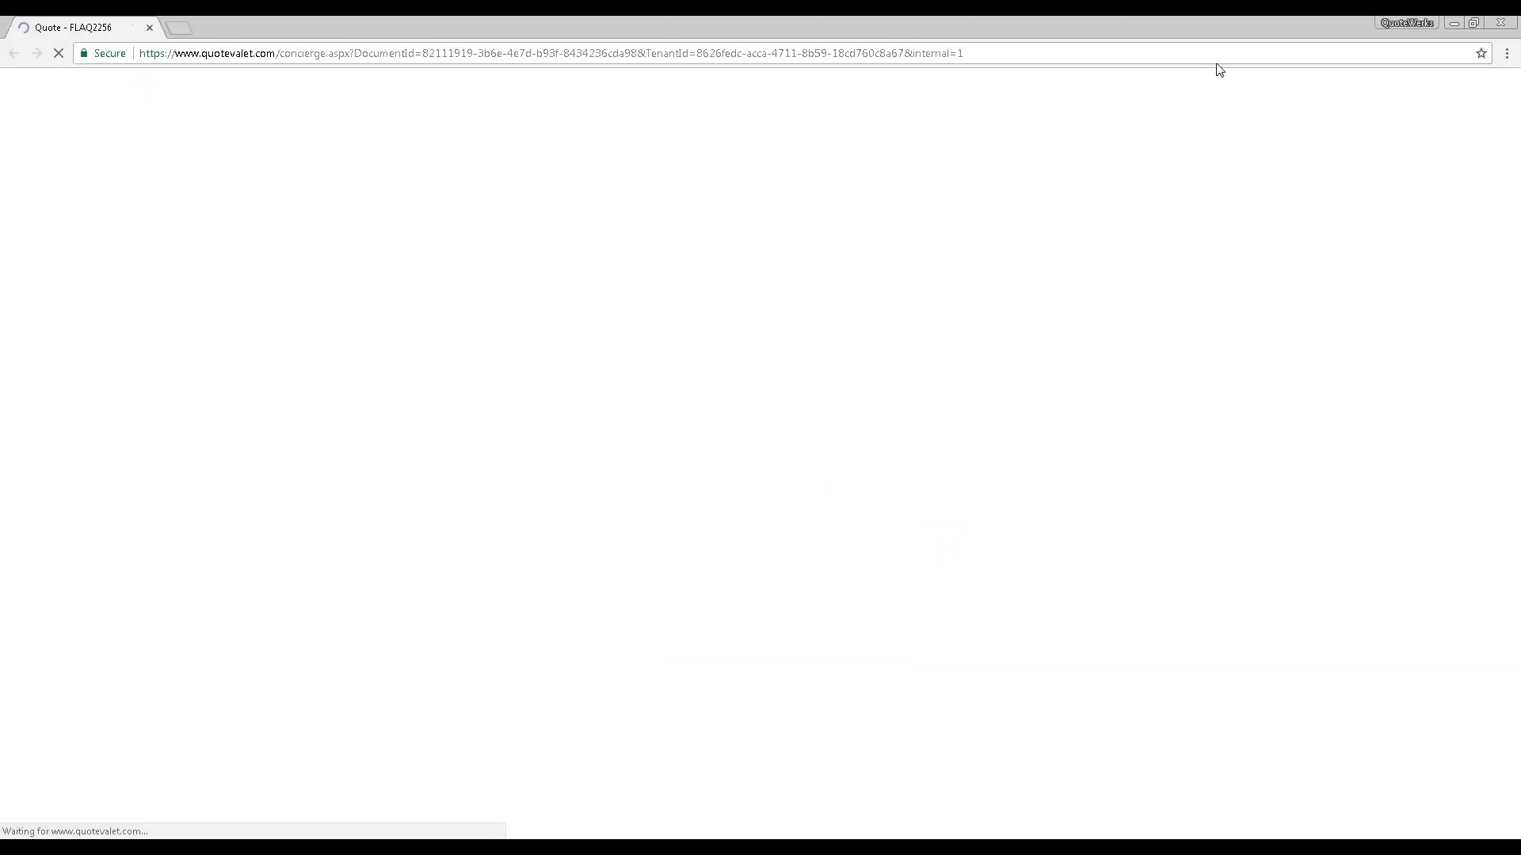
Review the FLAQ2256 QuoteValet page's line items and $44,242.12 total, then return to QuoteWerks.
left_click(1473, 23)
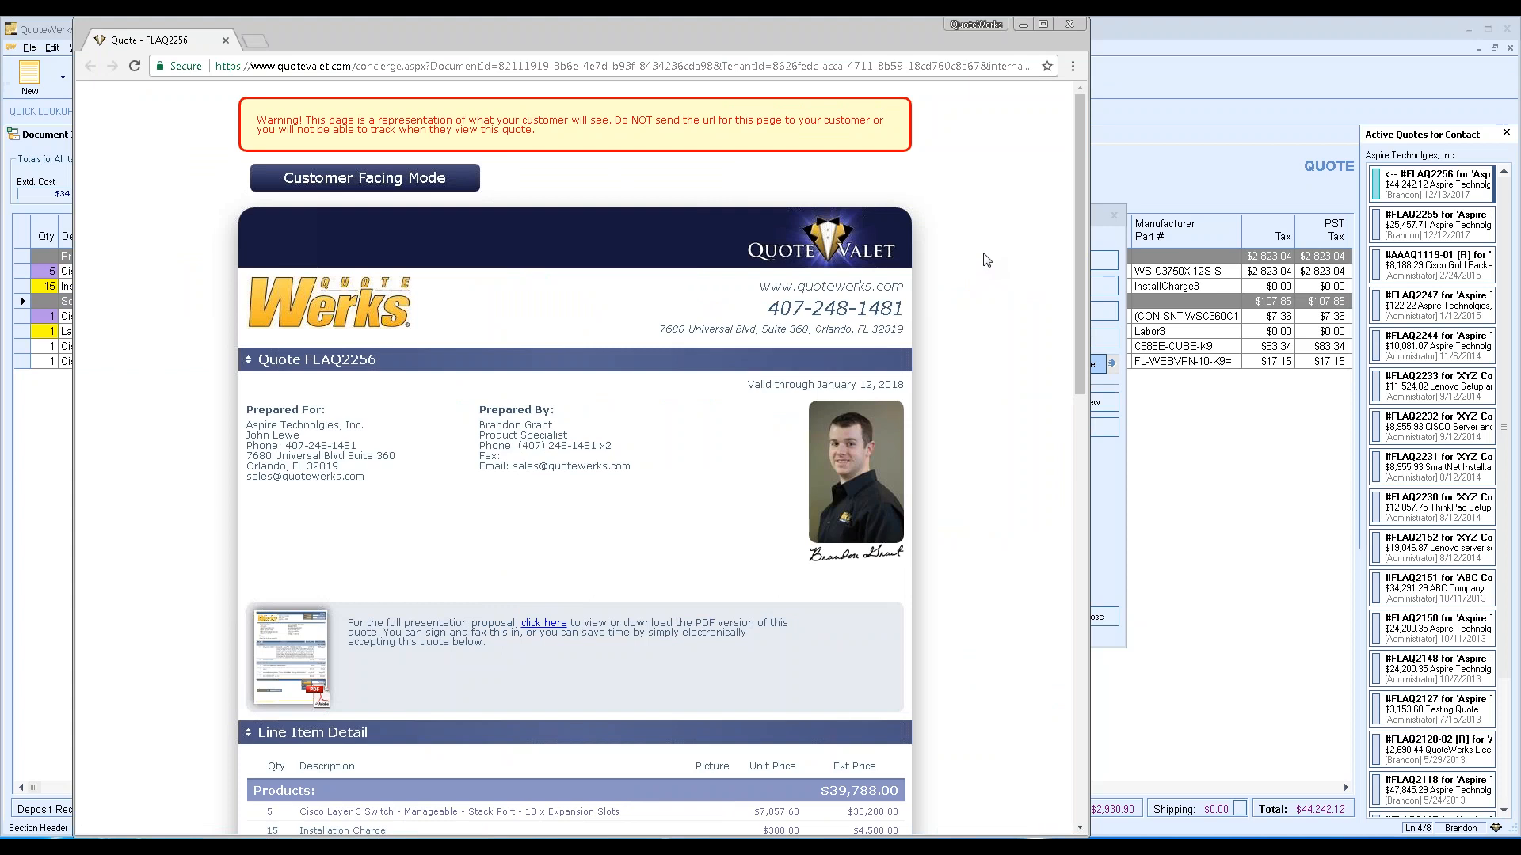
scroll(986, 260, "down", 5)
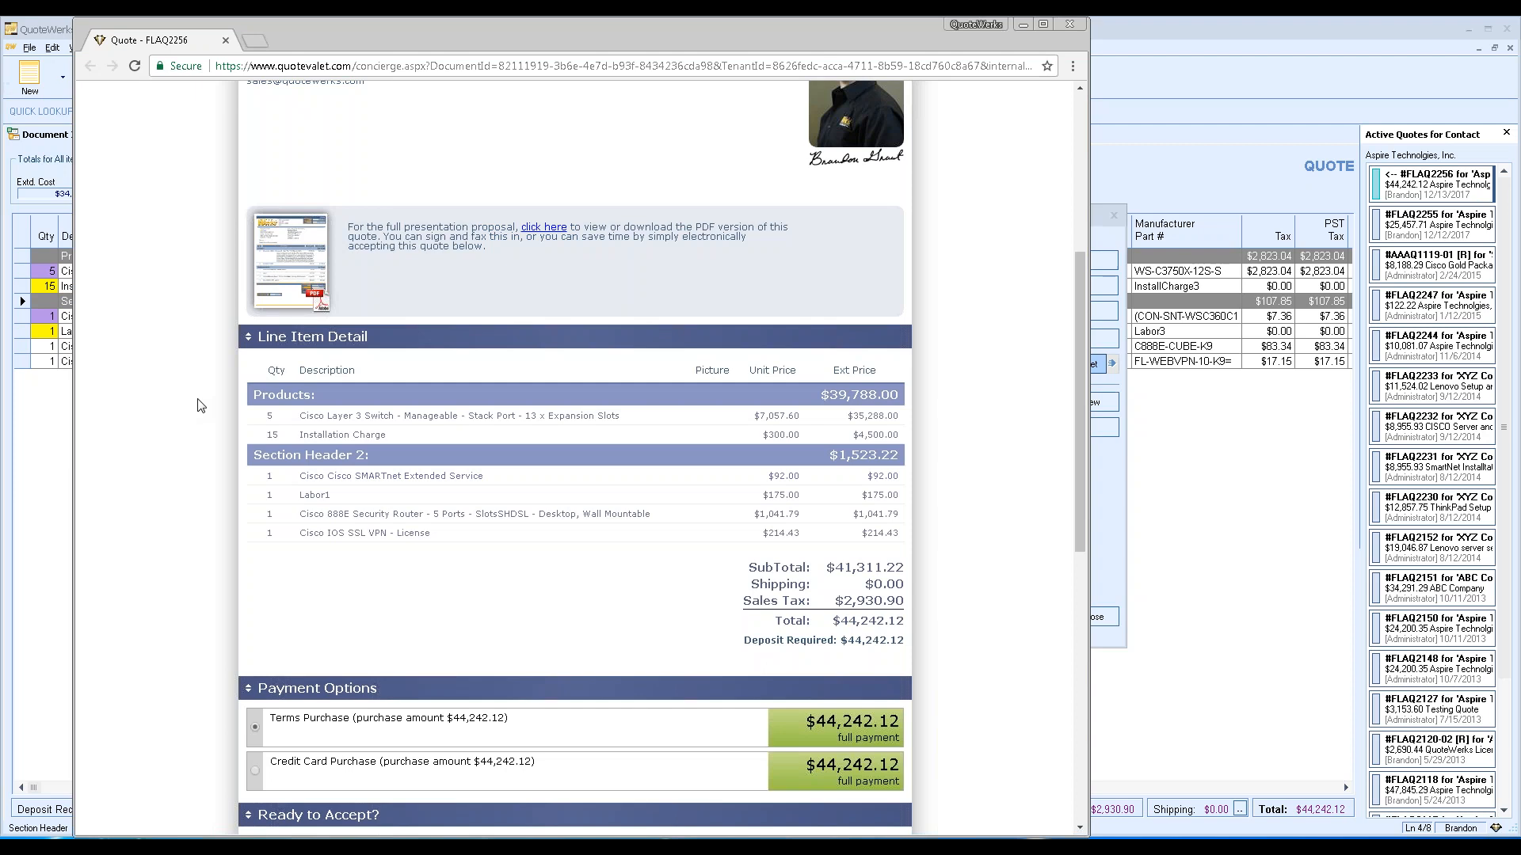
left_click(1113, 485)
Close the upload dialogs and select both the Cisco 888E router and SSL VPN license lines.
left_click(866, 642)
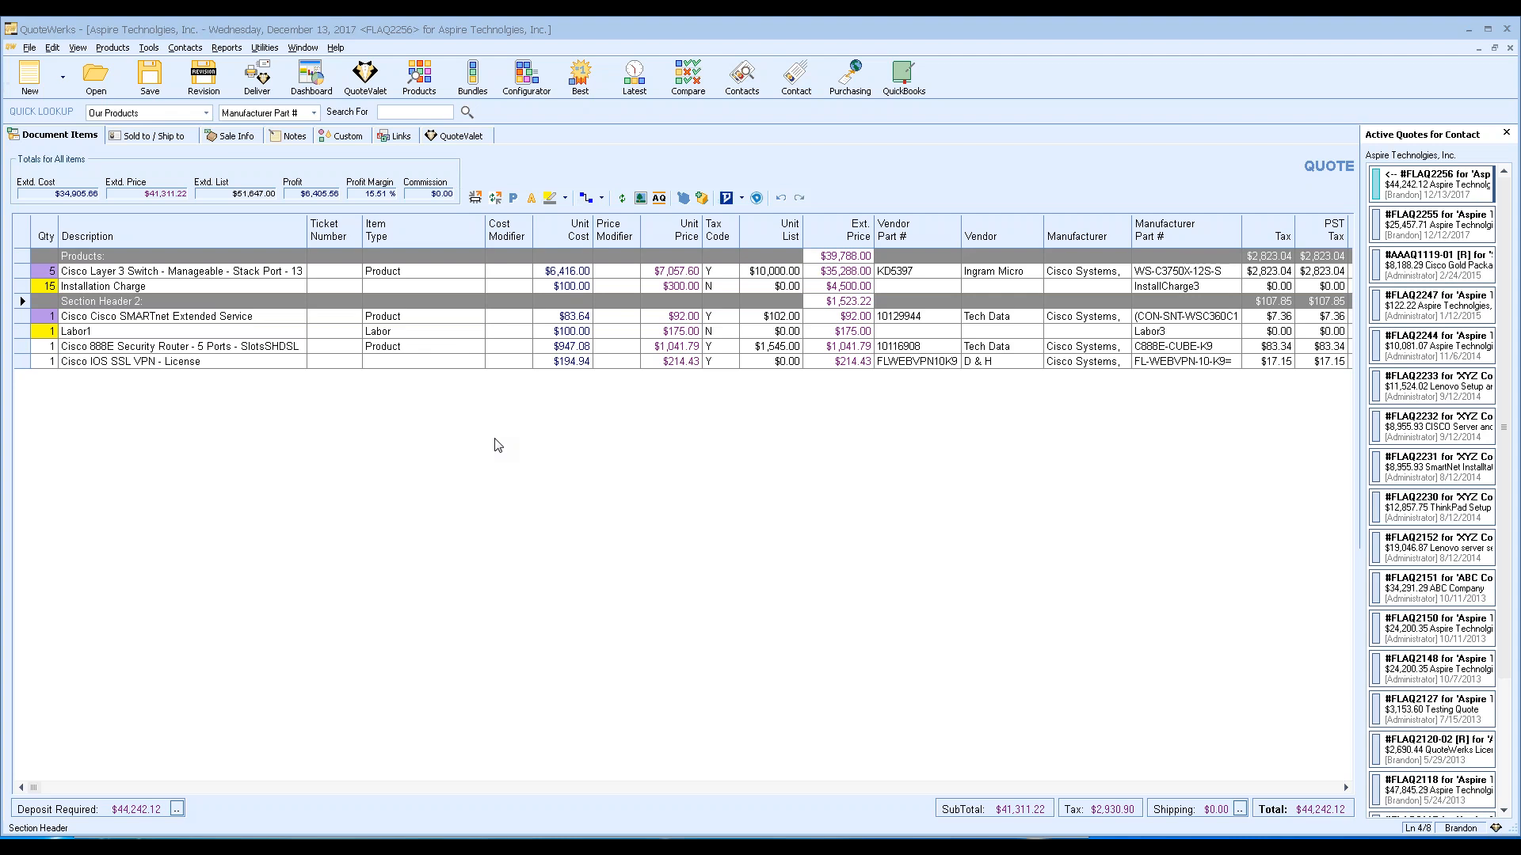
left_click(42, 272)
left_click(44, 331)
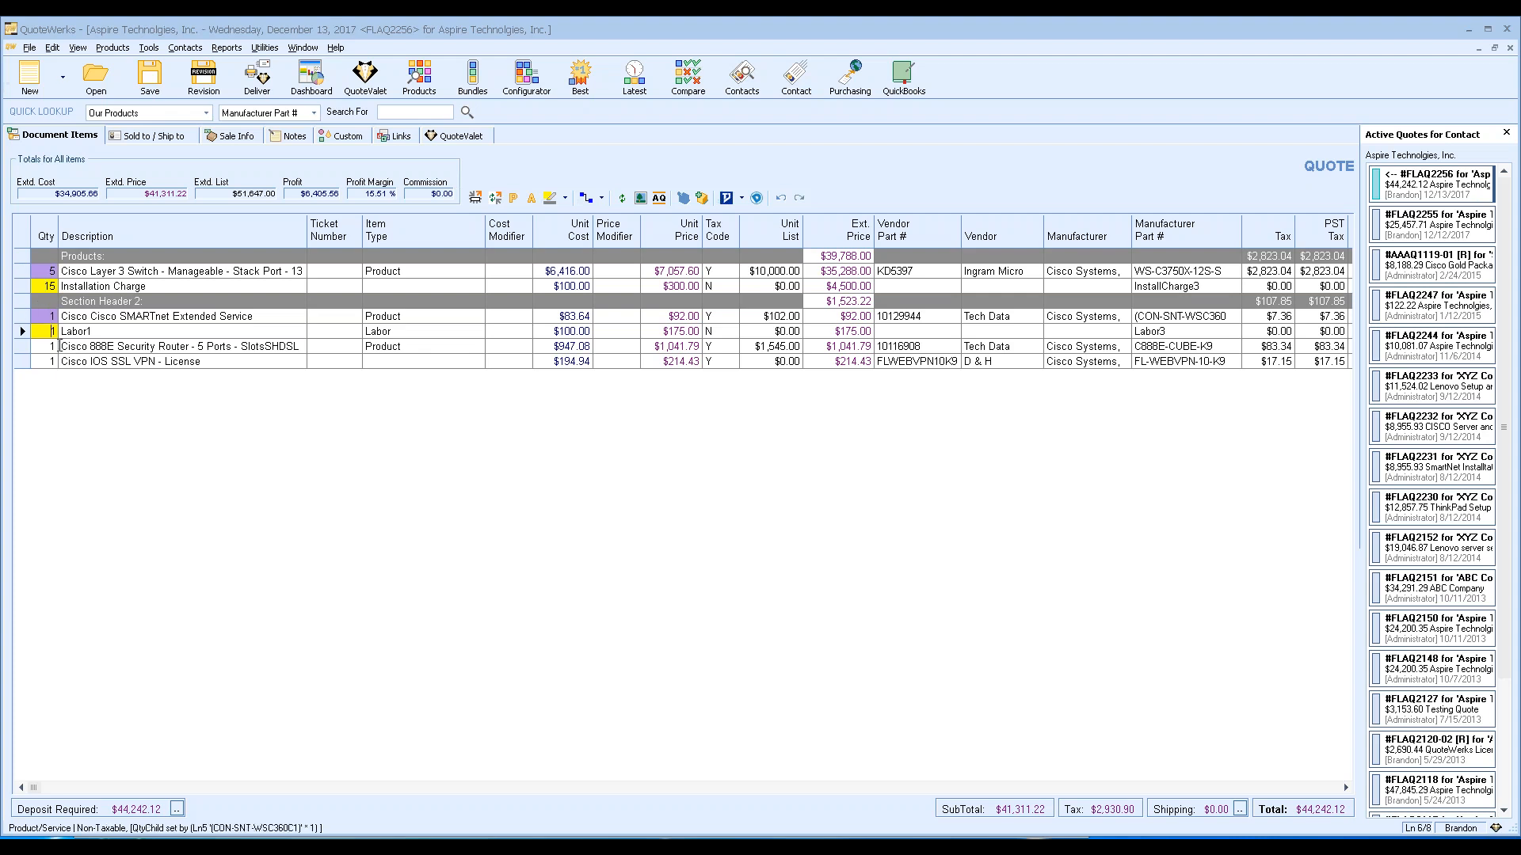
left_click(117, 346)
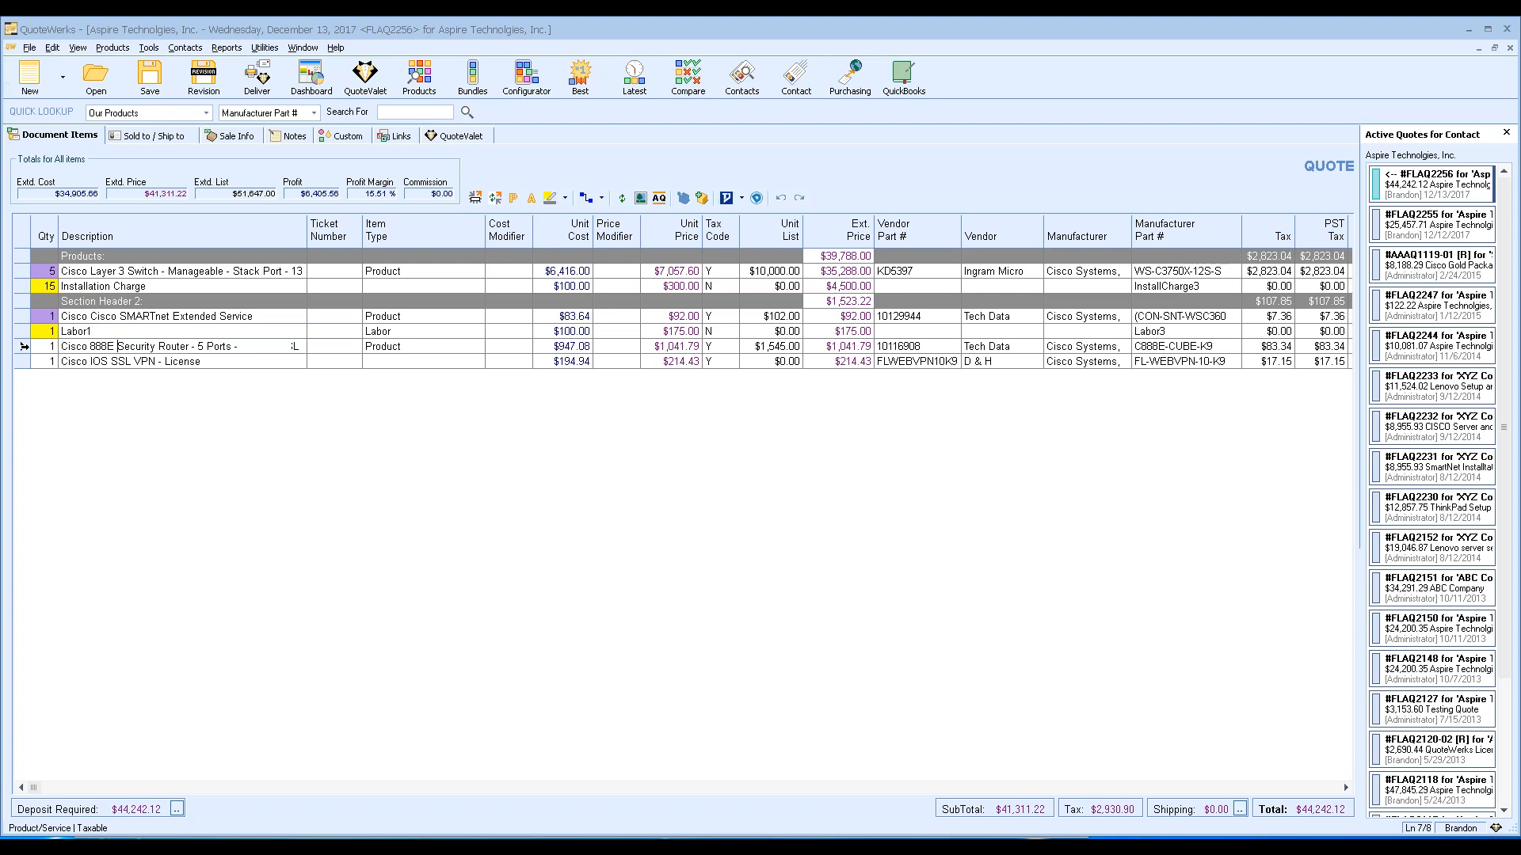
left_click(22, 346)
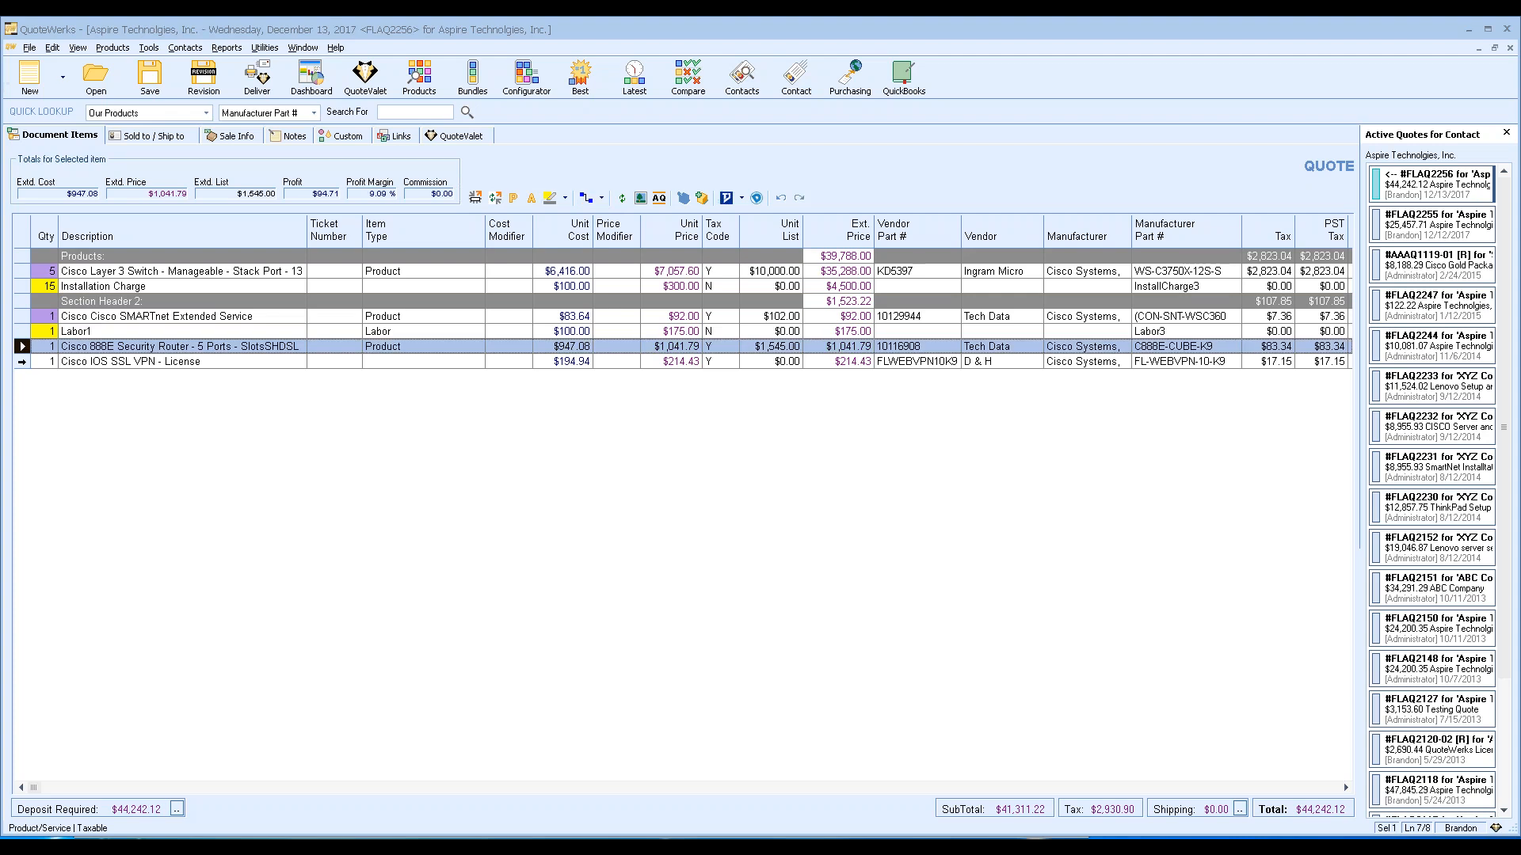
left_click(23, 361, "shift")
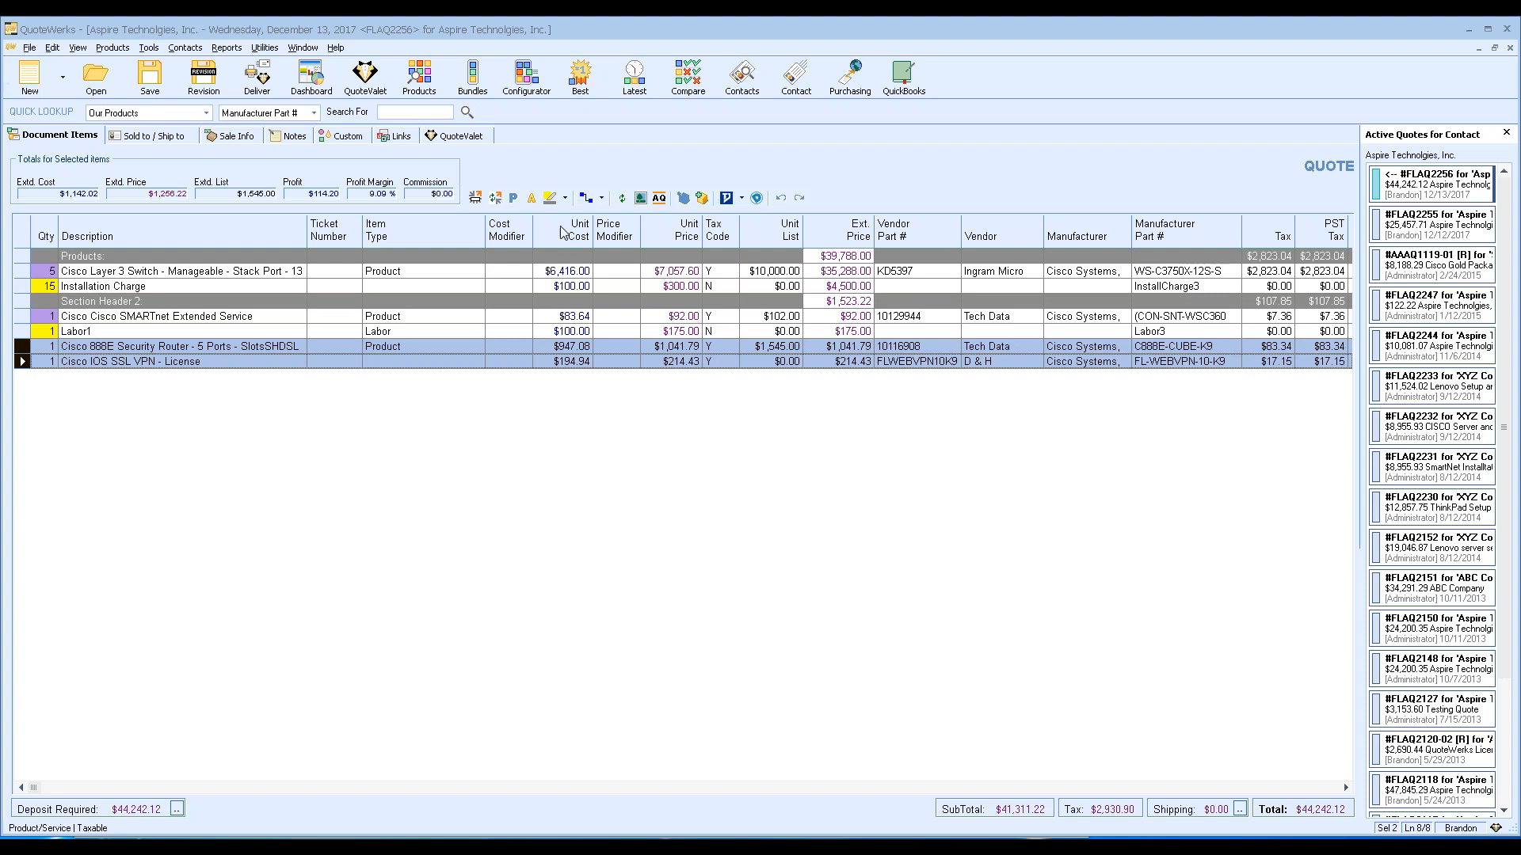
Make the SSL VPN license quantity depend on the 888E router with multiplier 5.
left_click(602, 198)
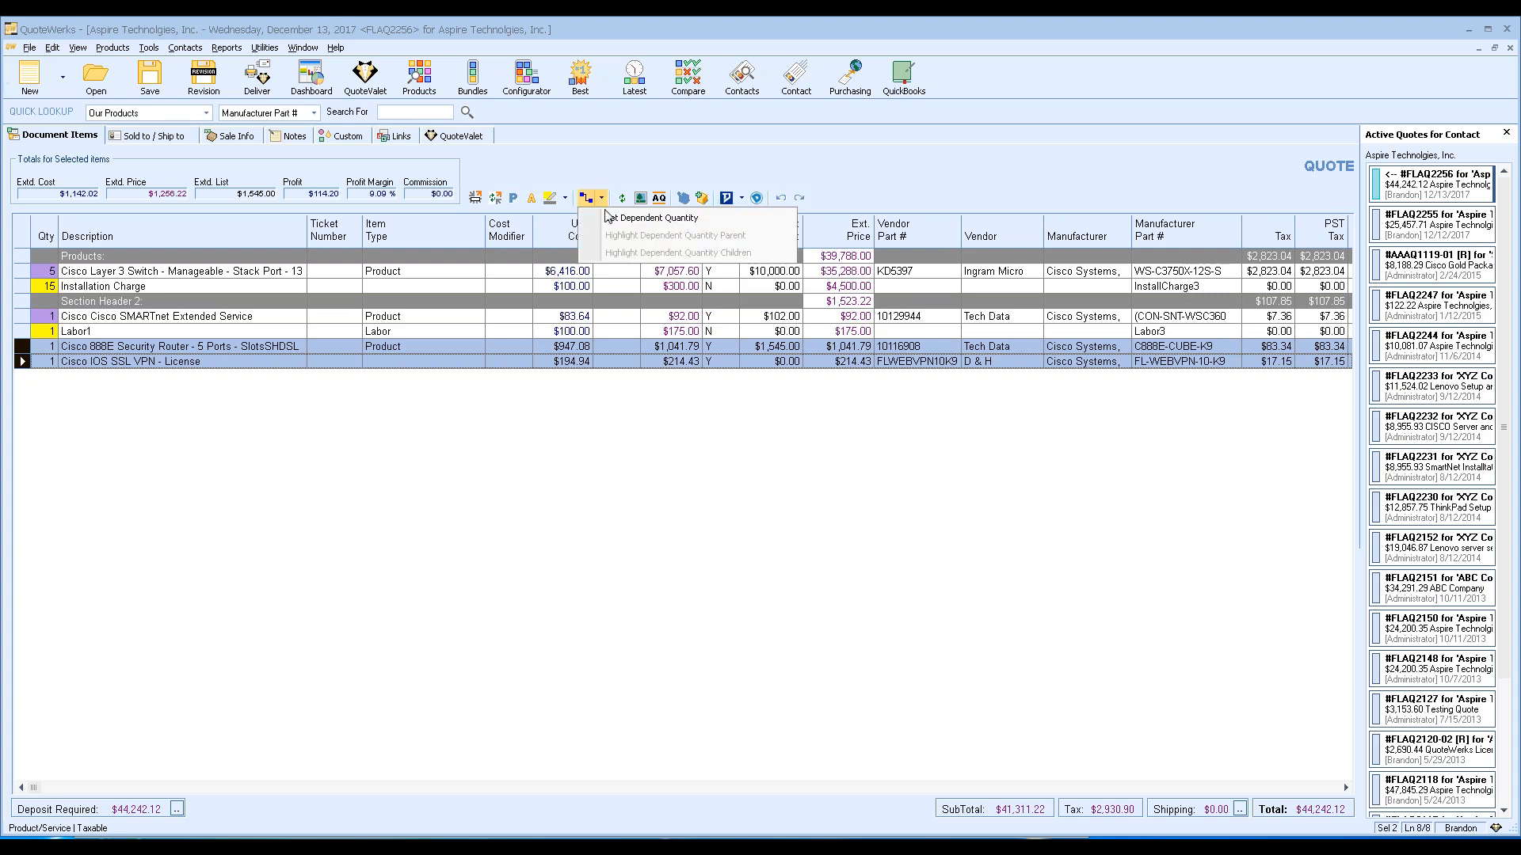
left_click(655, 218)
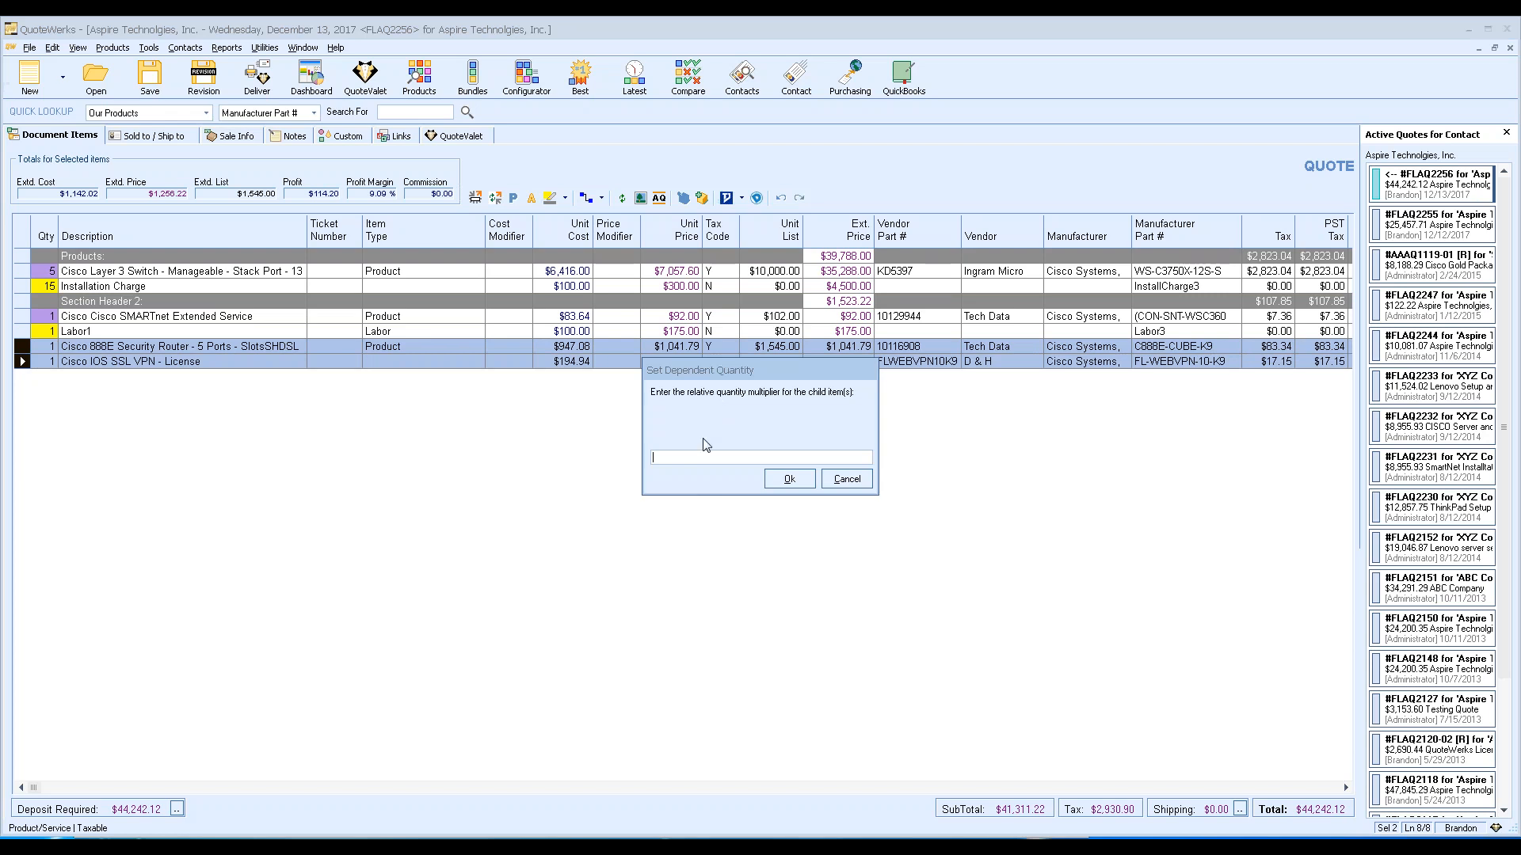
type("3")
left_click_drag(664, 458, 630, 458)
type("5")
left_click(789, 479)
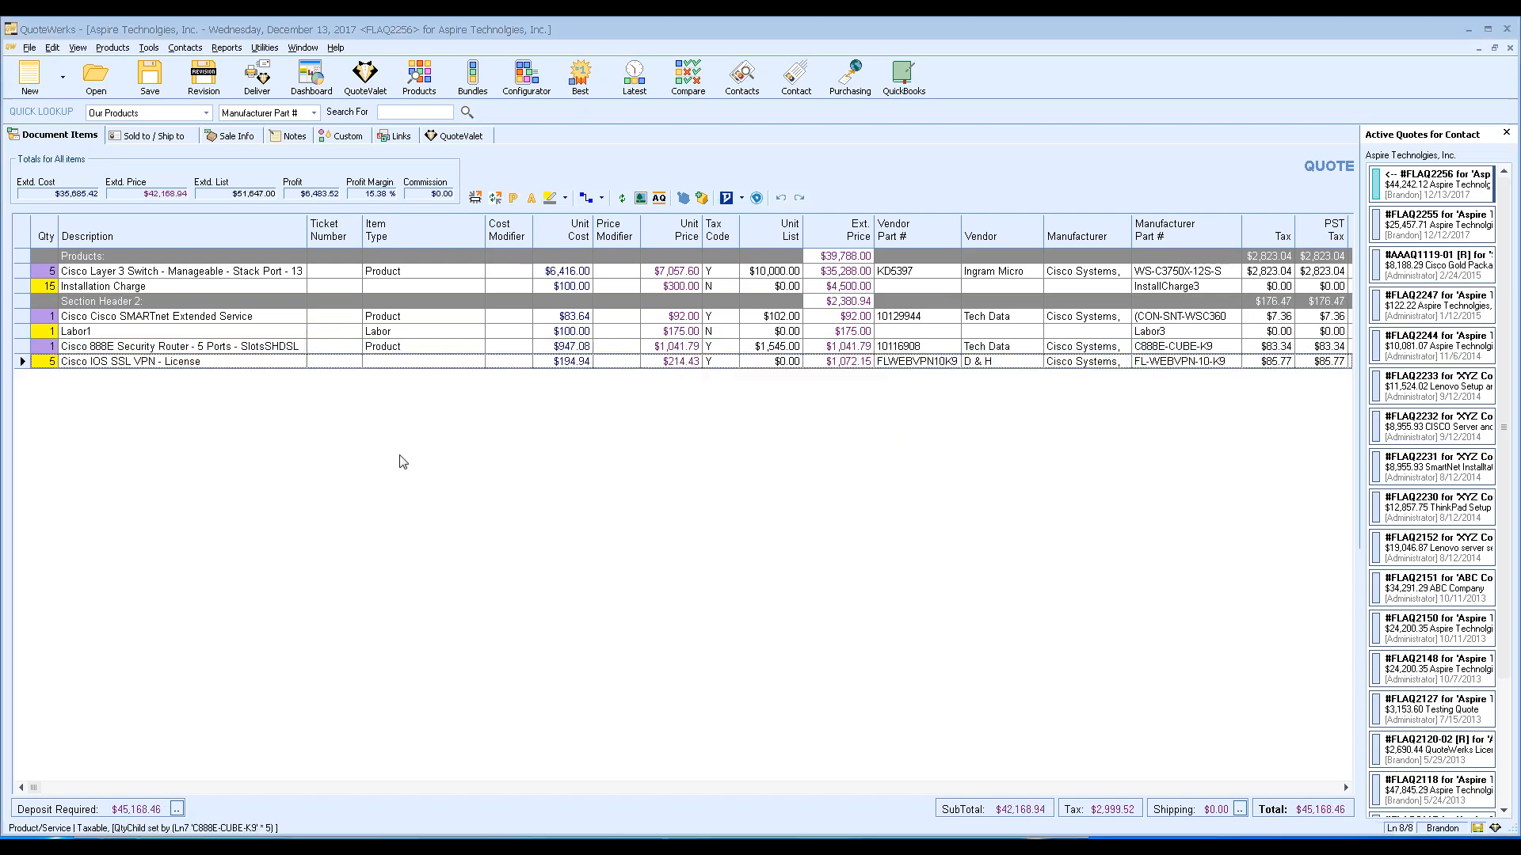
Keep the license quantity at 5 and select the Installation Charge, Labor1 and SSL VPN lines.
left_click(46, 364)
key("Escape")
left_click(21, 286)
left_click(22, 331, "ctrl")
left_click(21, 362, "ctrl")
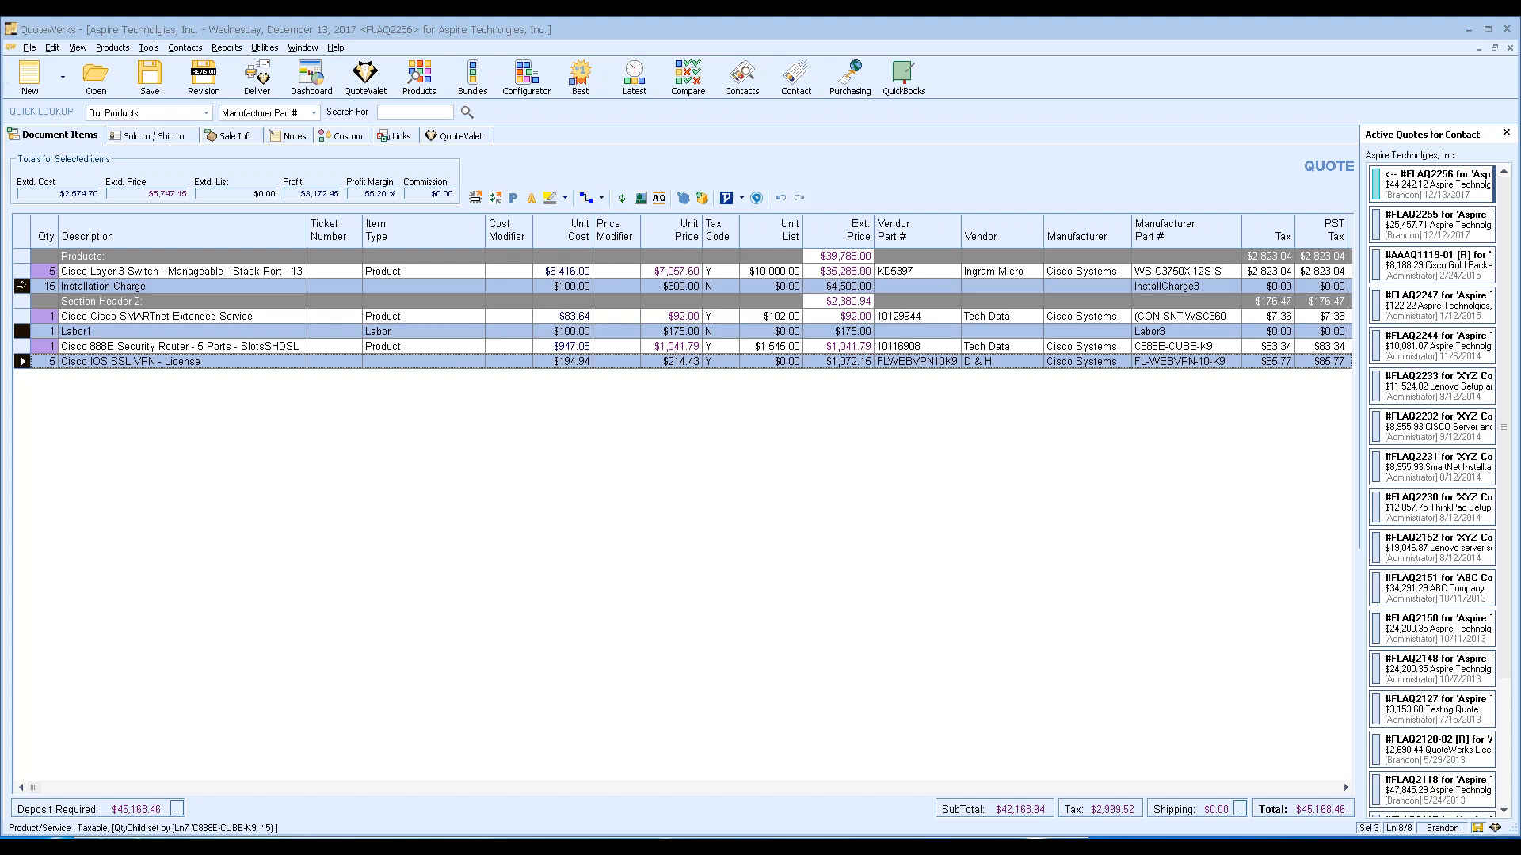
Move the Cisco 888E router and SMARTnet lines above Section Header 2.
left_click(116, 346)
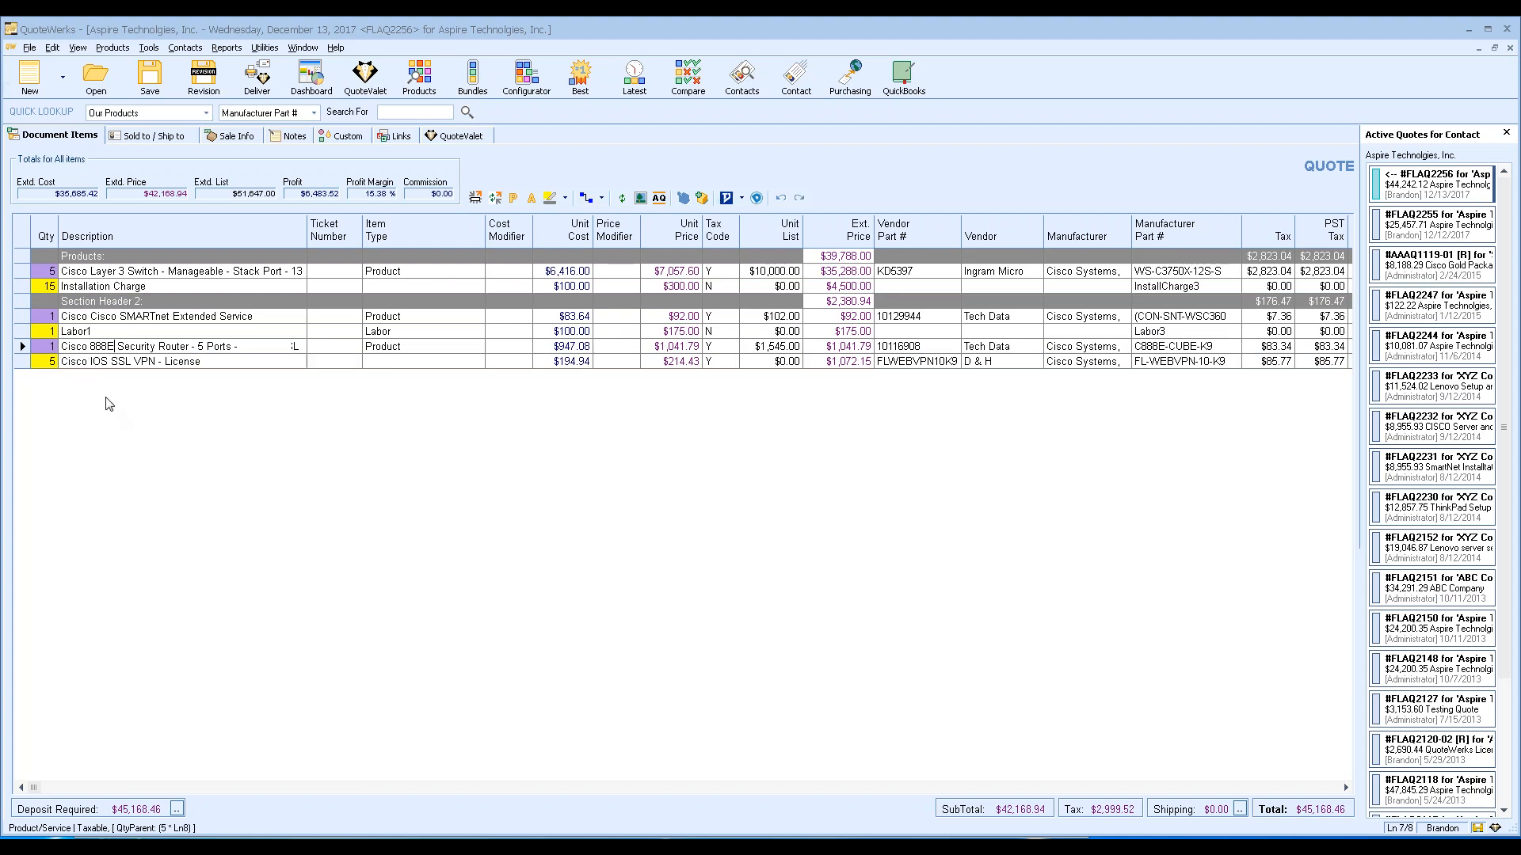
left_click(20, 346)
mouse_move(19, 346)
left_mouse_down()
mouse_move(22, 299)
mouse_move(23, 336)
left_mouse_up()
left_click(21, 286)
left_click_drag(140, 331, 139, 302)
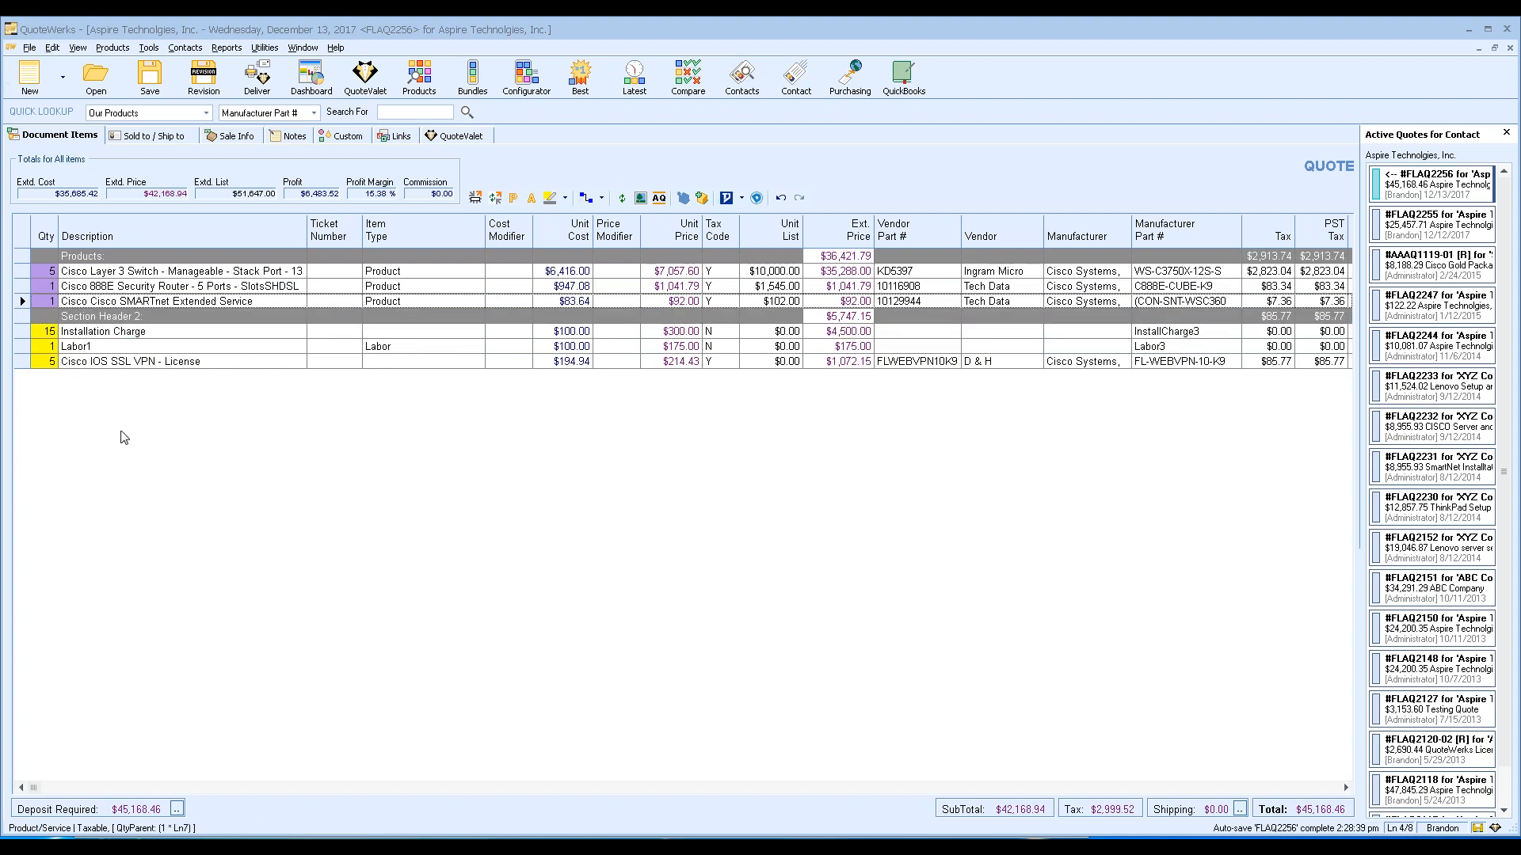
Set the 888E router quantity to 2, doubling the linked VPN license to 10.
left_click(71, 286)
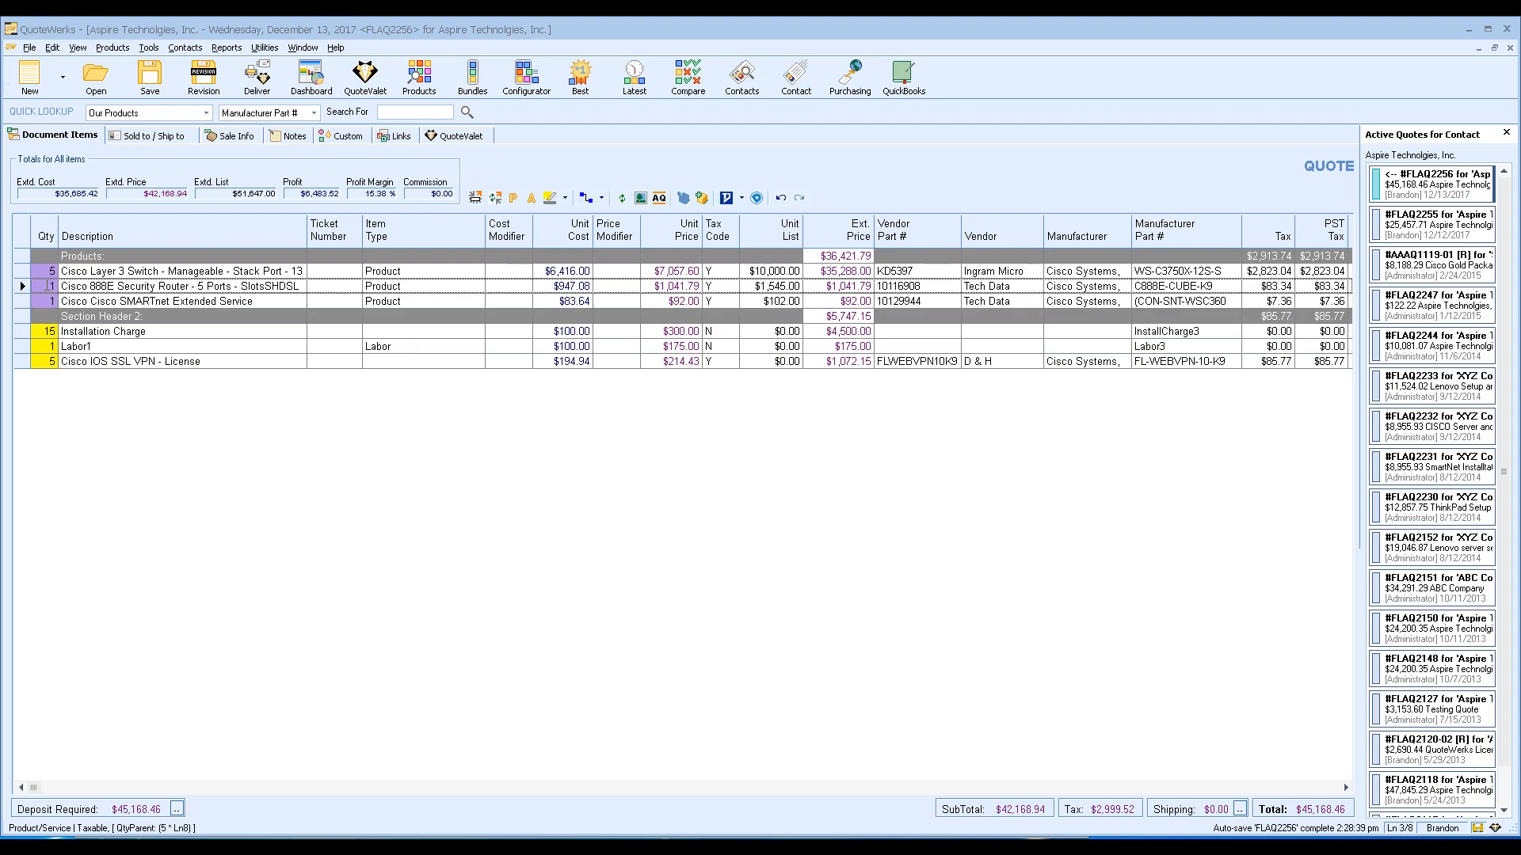
type("2")
left_click(89, 302)
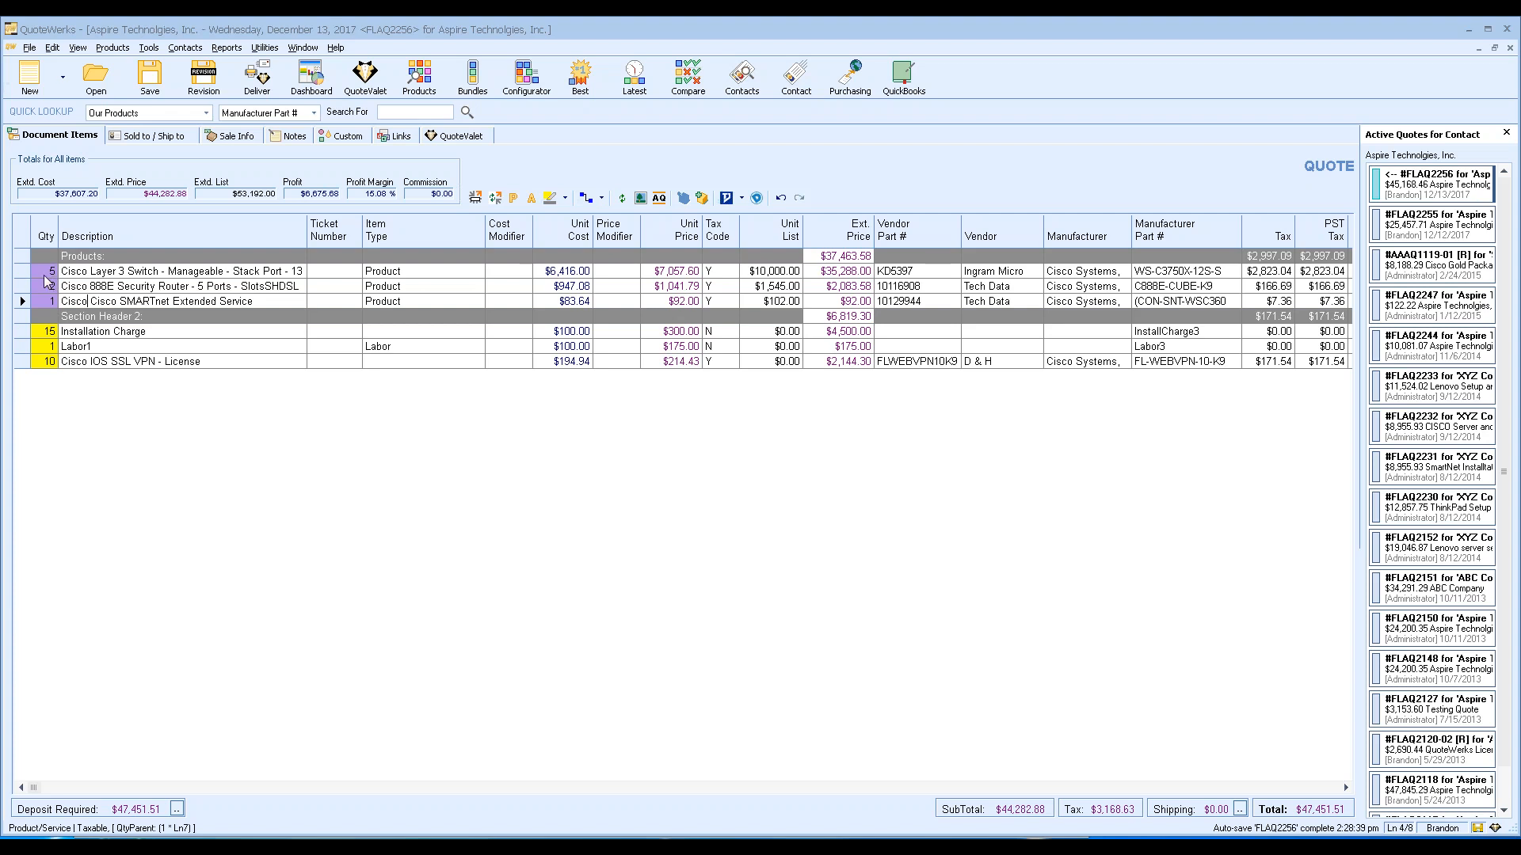
left_click(22, 286)
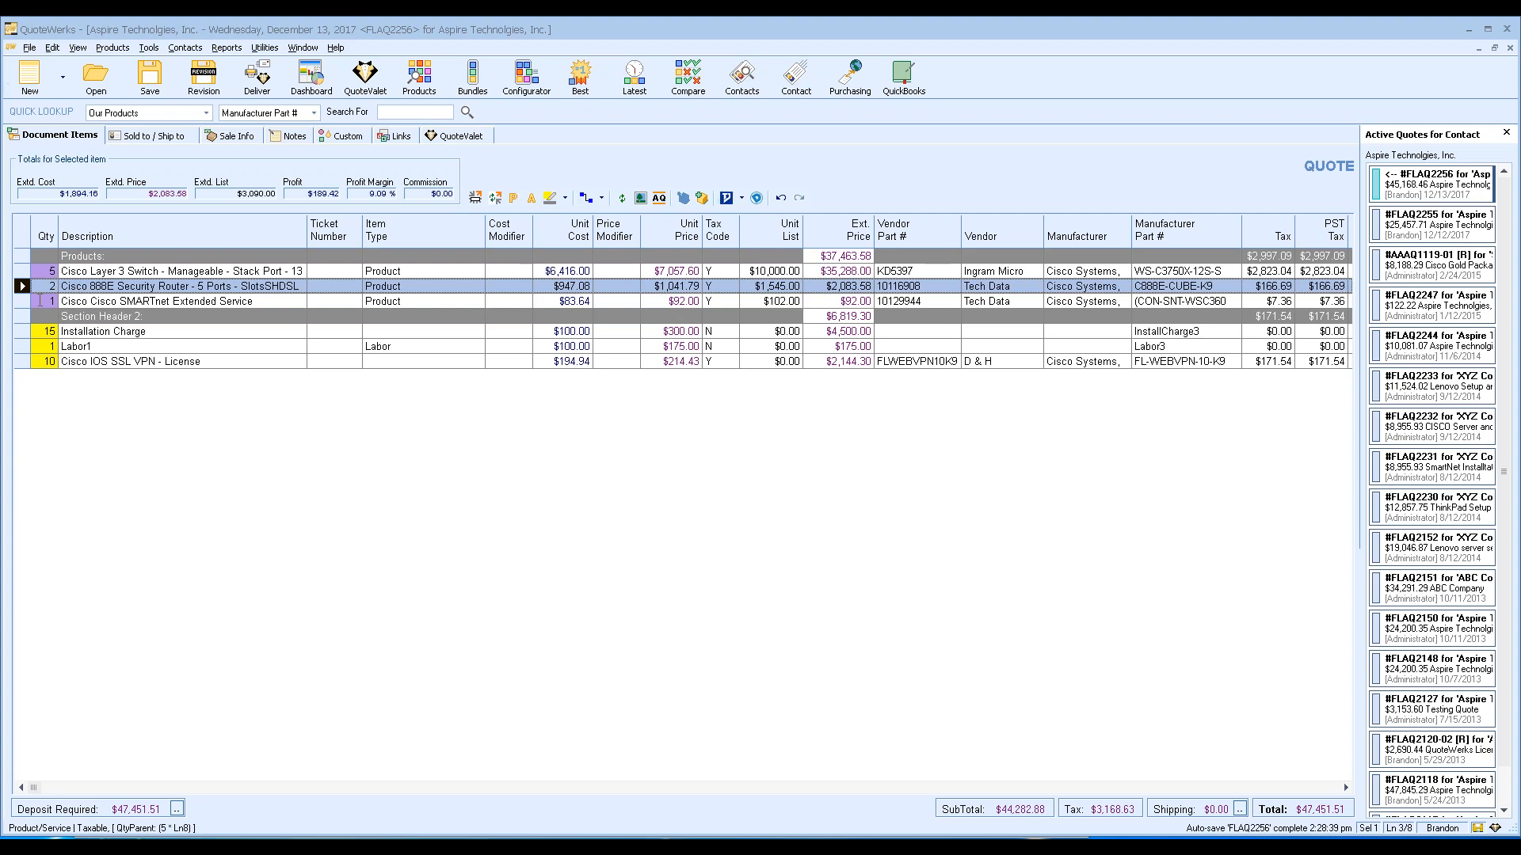
left_click(602, 198)
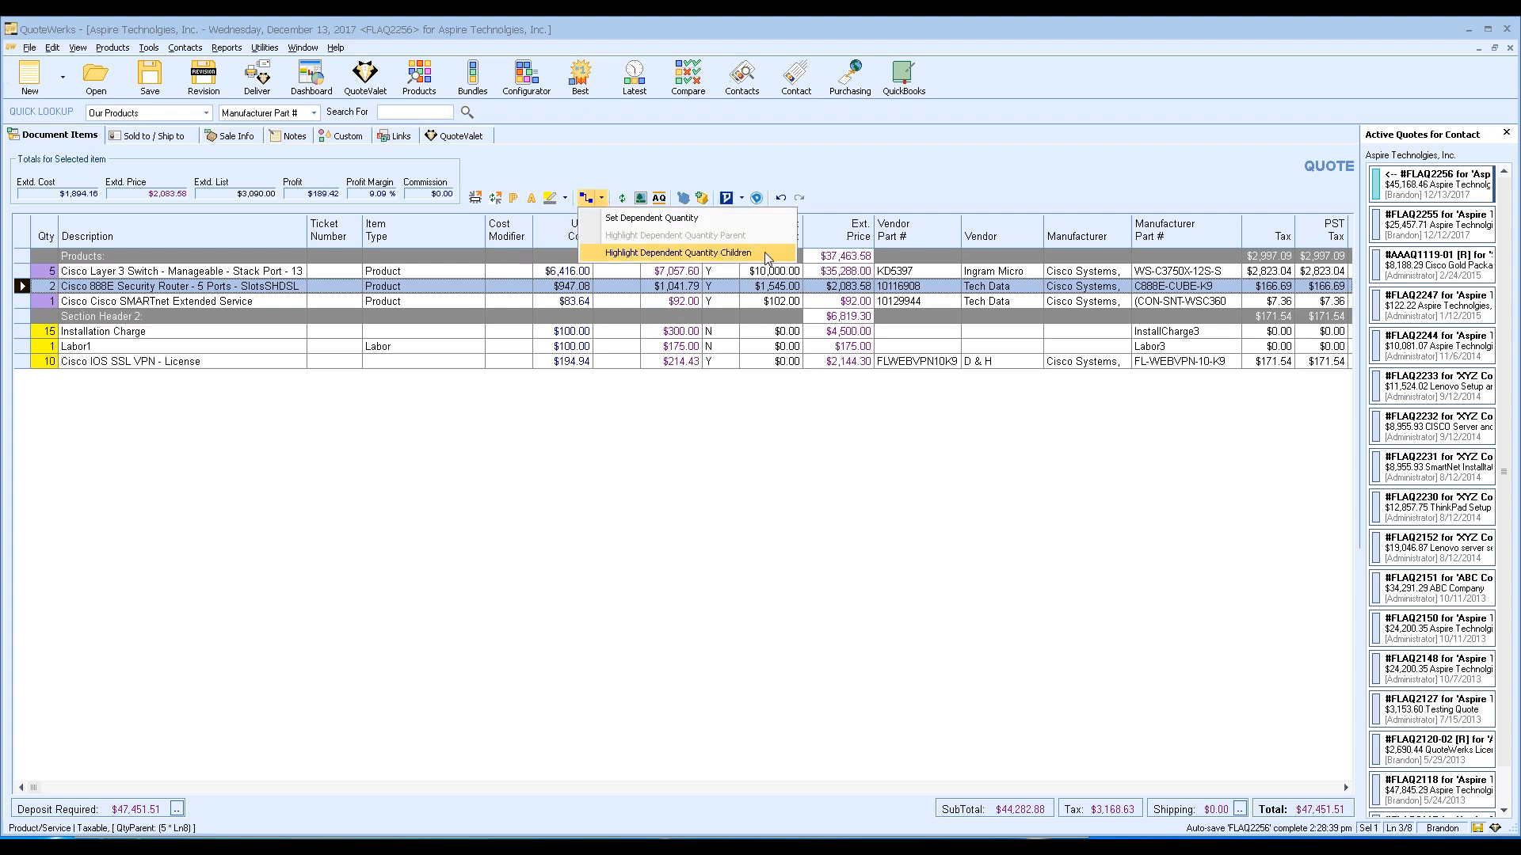
left_click(763, 252)
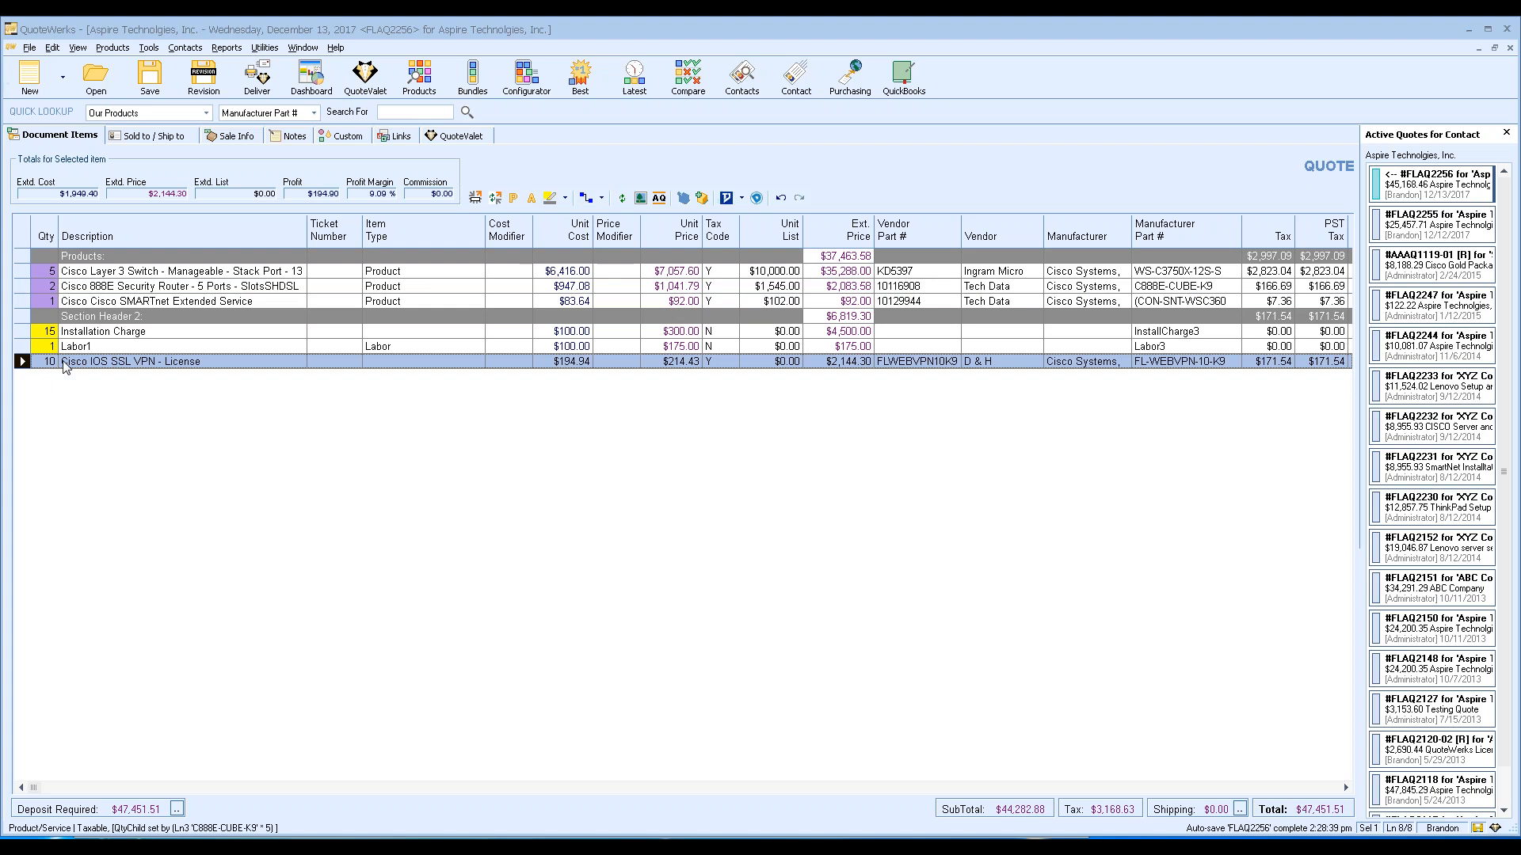
left_click(601, 198)
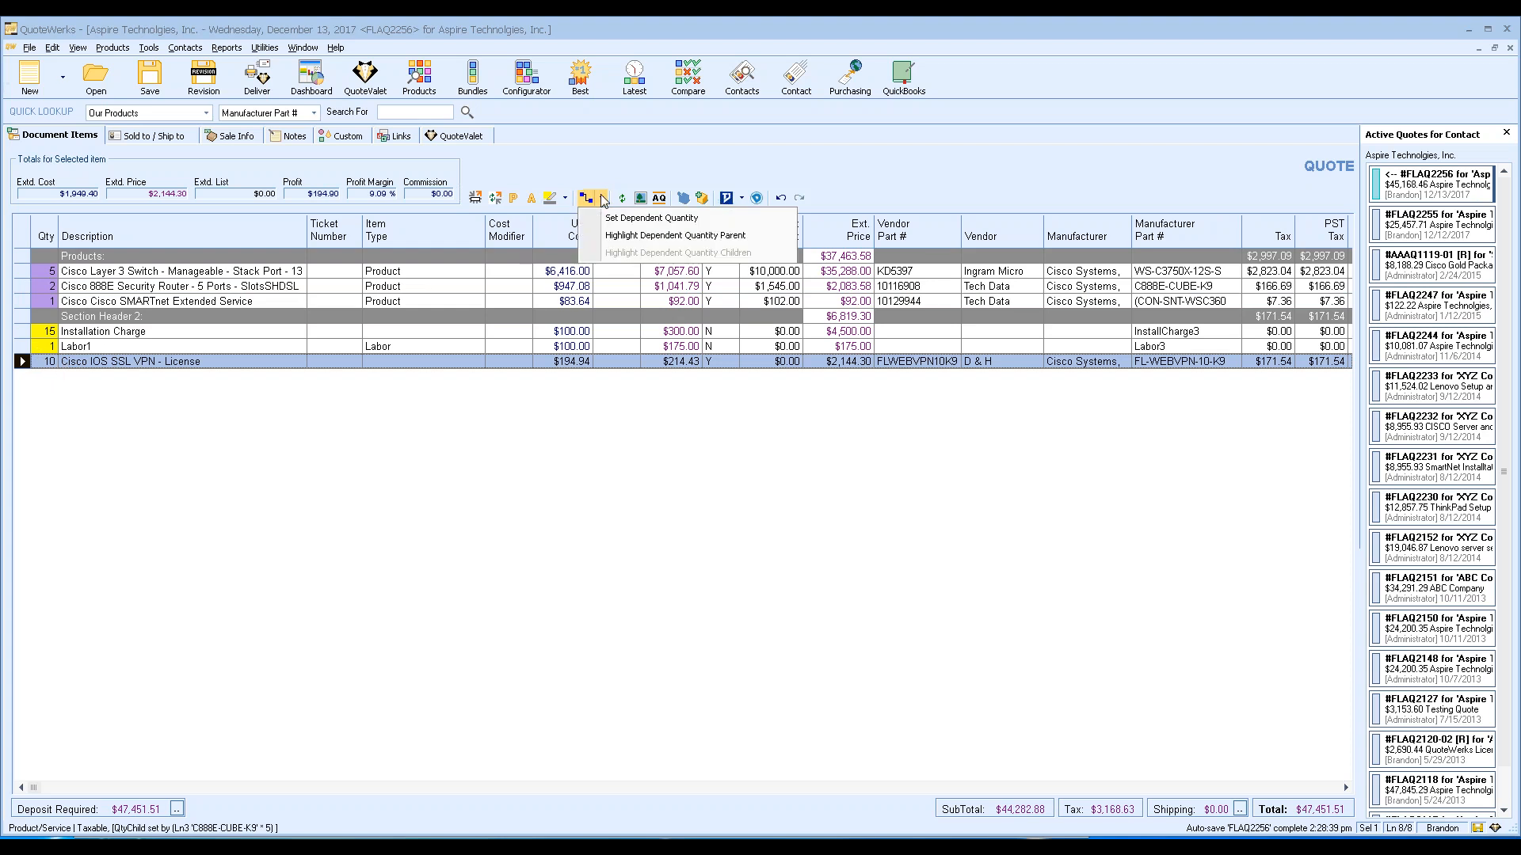
left_click(784, 237)
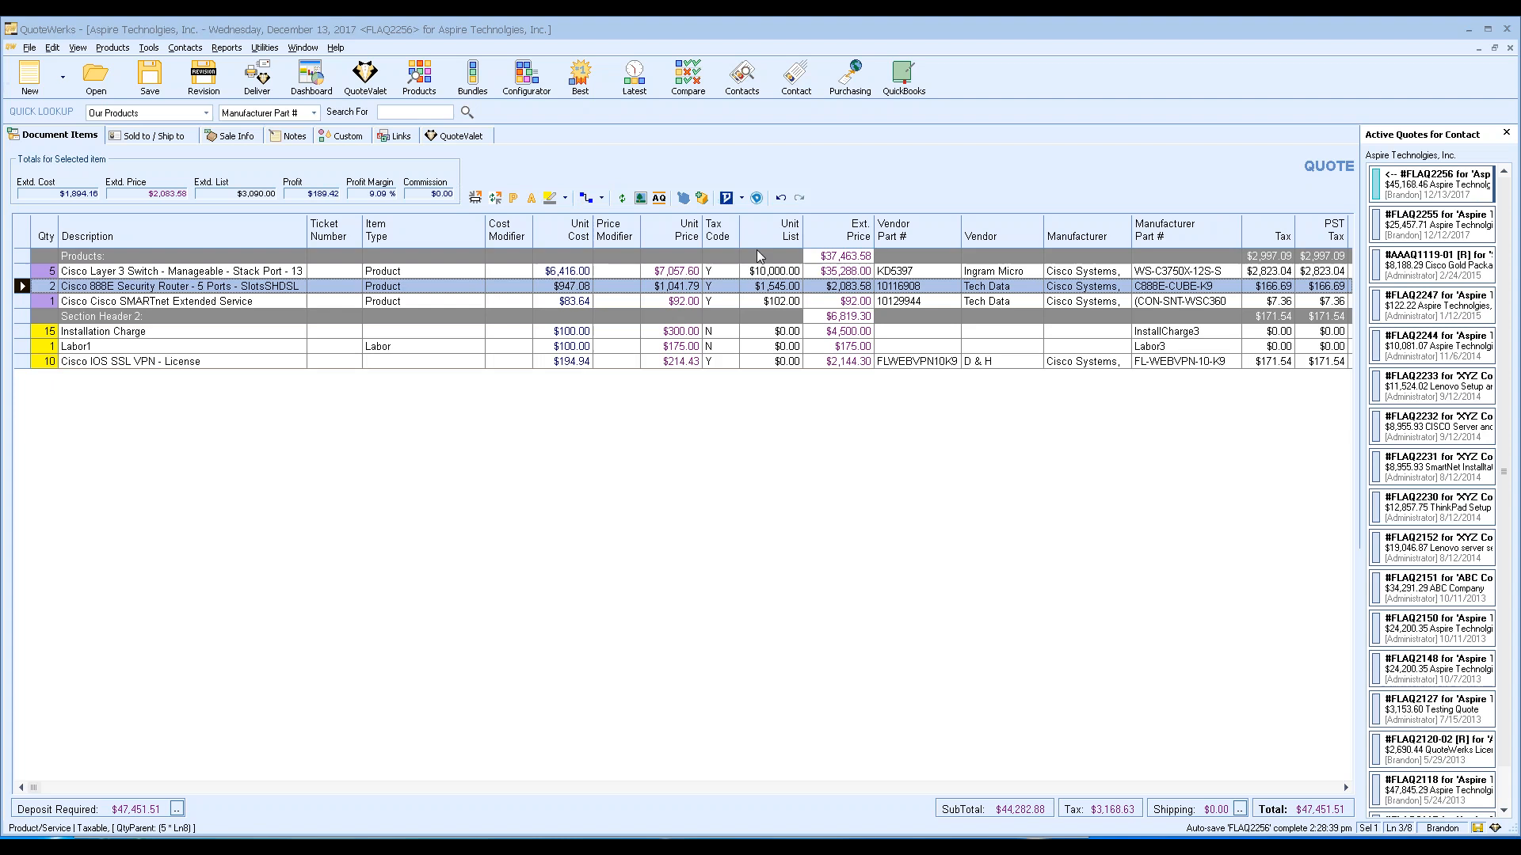
left_click(93, 302)
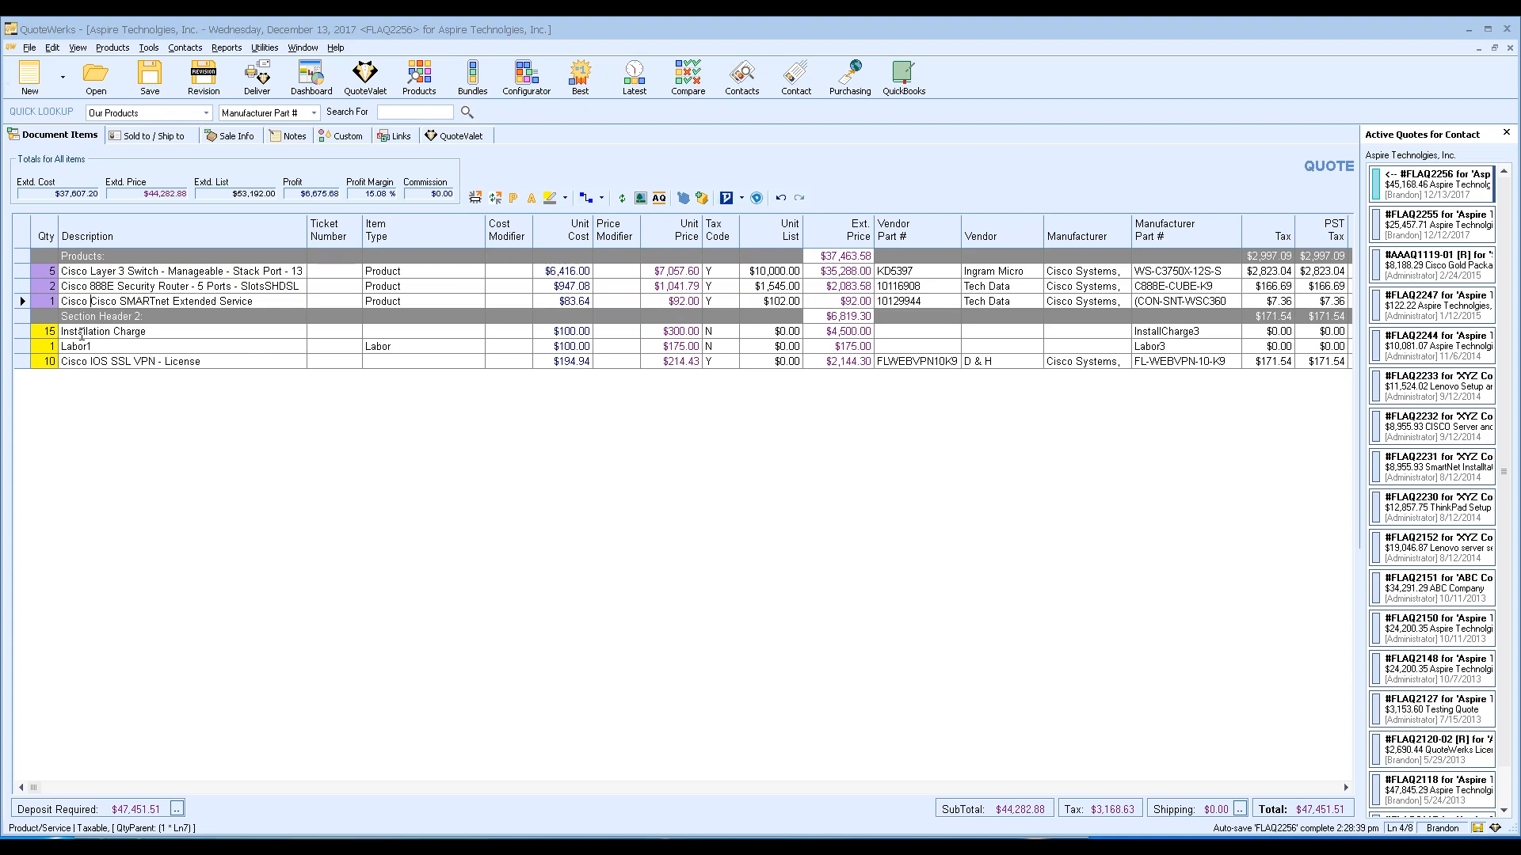
left_click(21, 331)
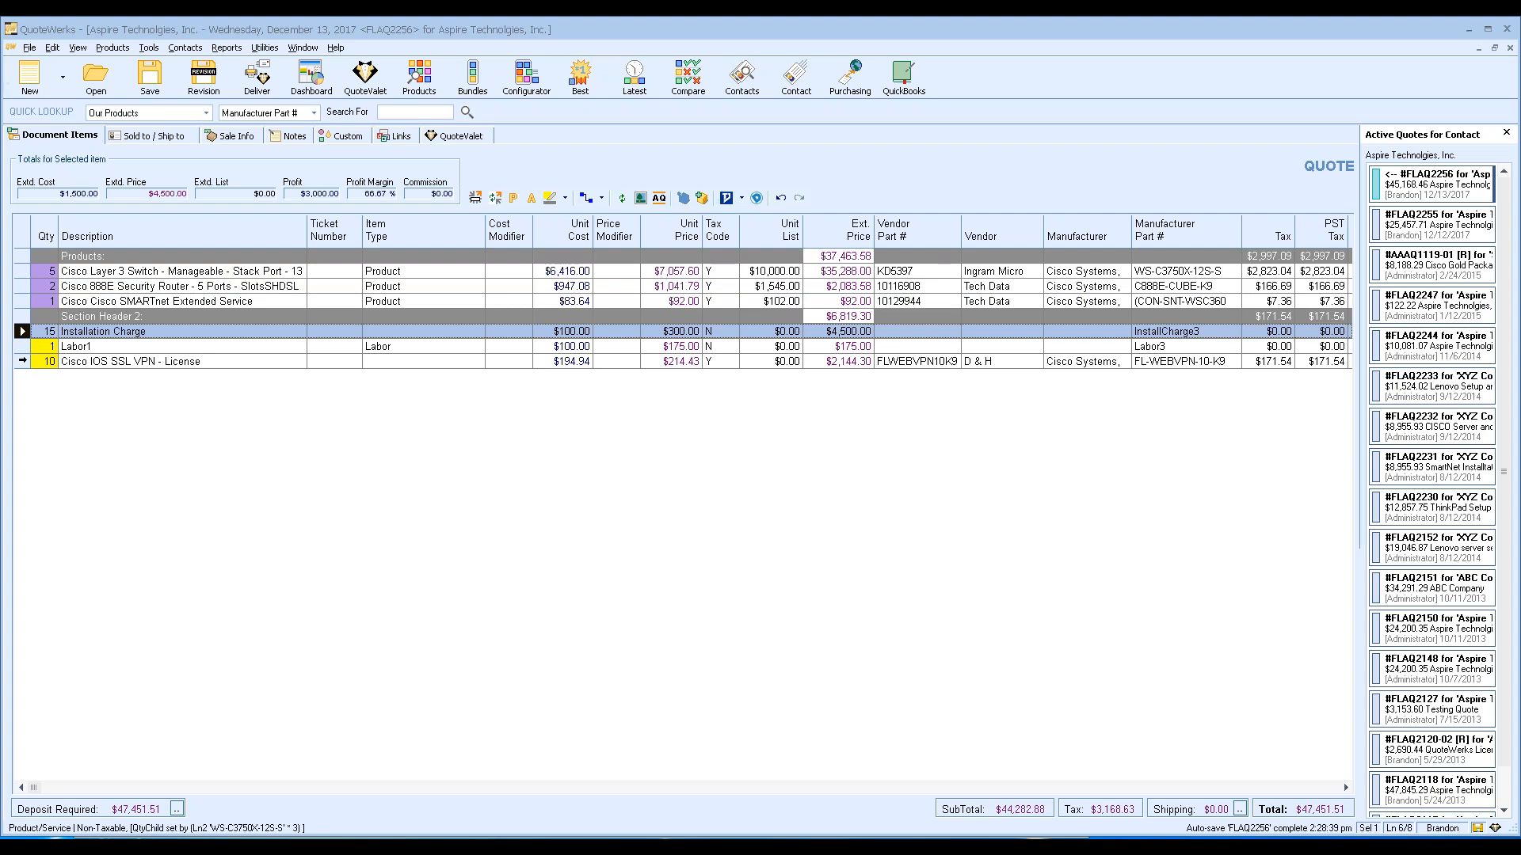
Make the SSL VPN license five times the Installation Charge's quantity of 15, giving 75.
left_click(21, 361, "ctrl")
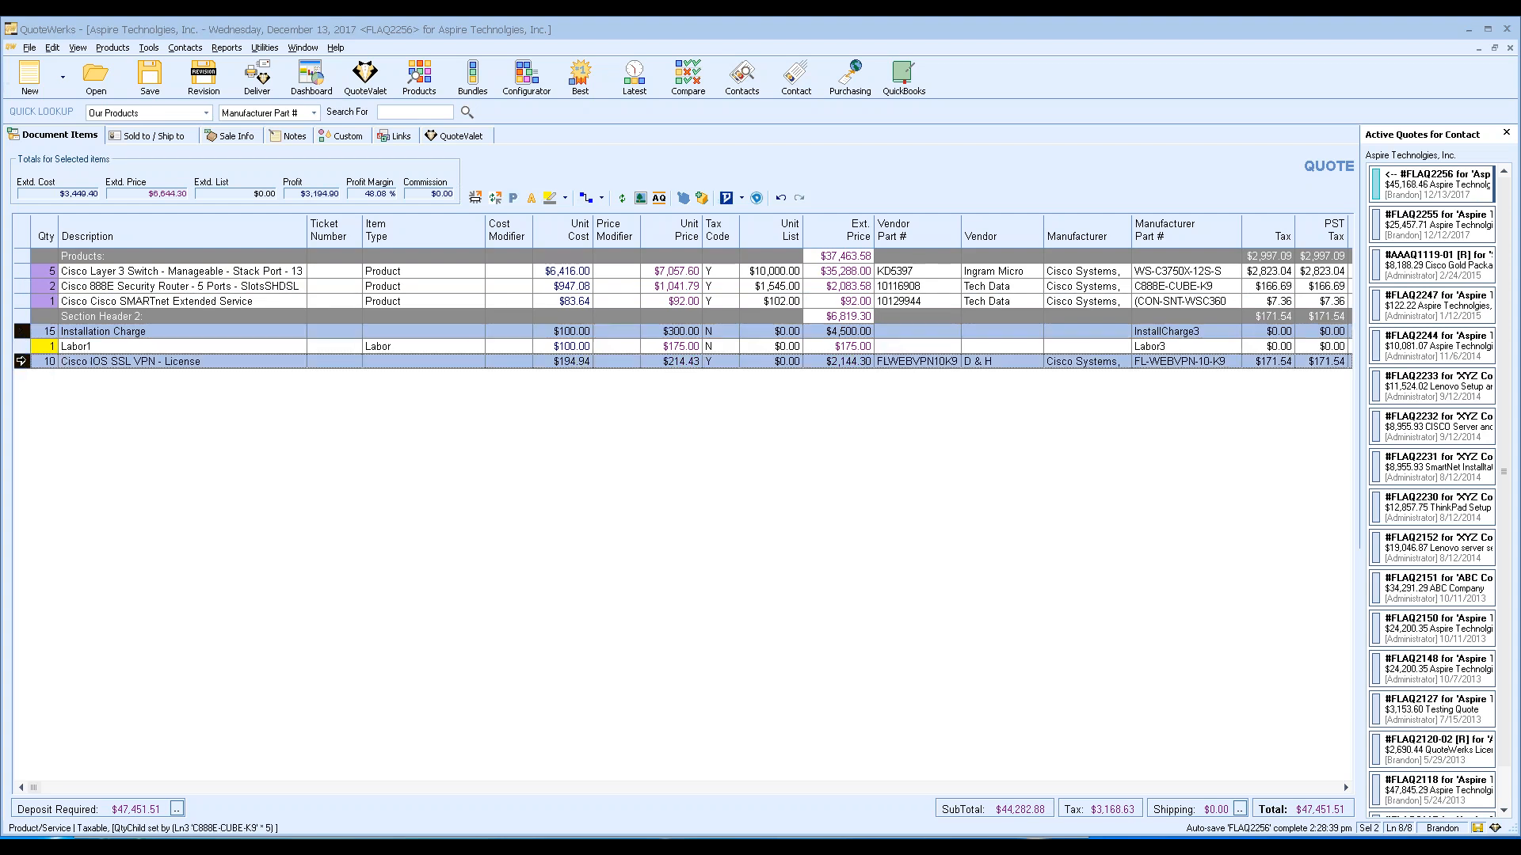
left_click(602, 198)
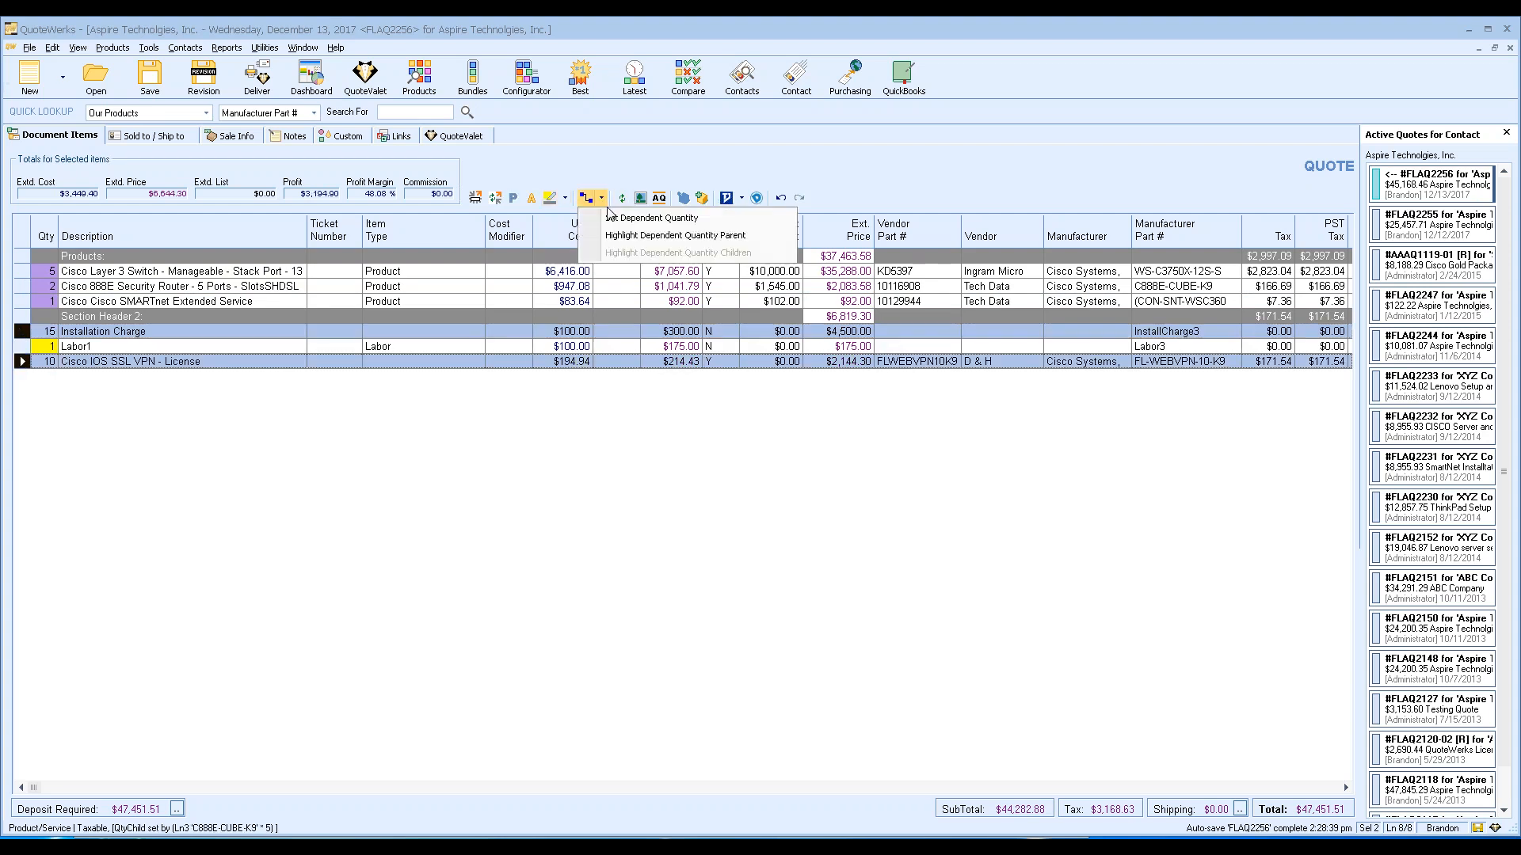
left_click(651, 218)
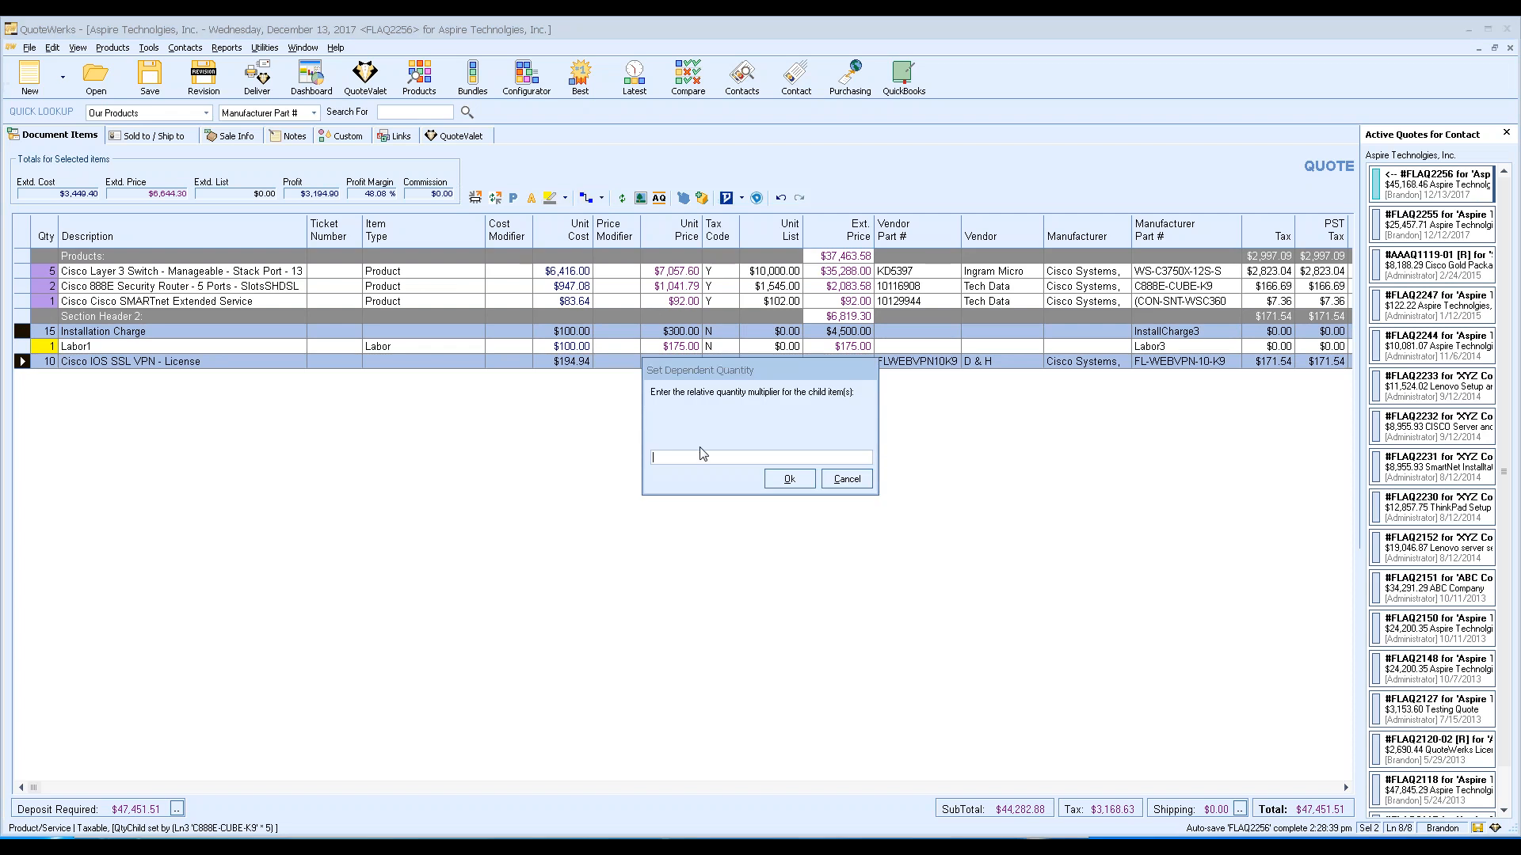
type("5")
left_click(796, 481)
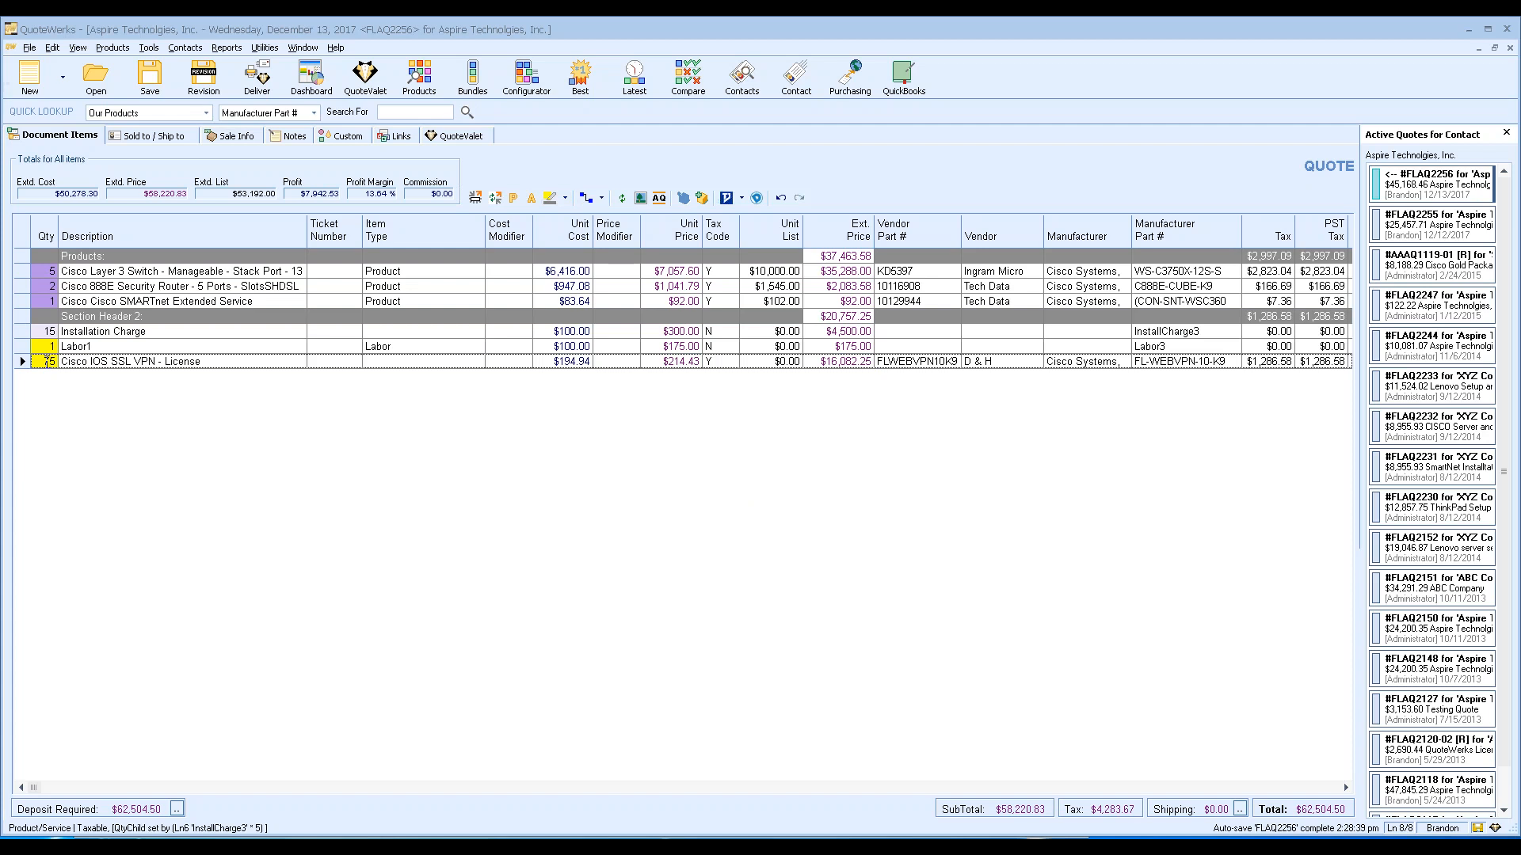
left_click(45, 333)
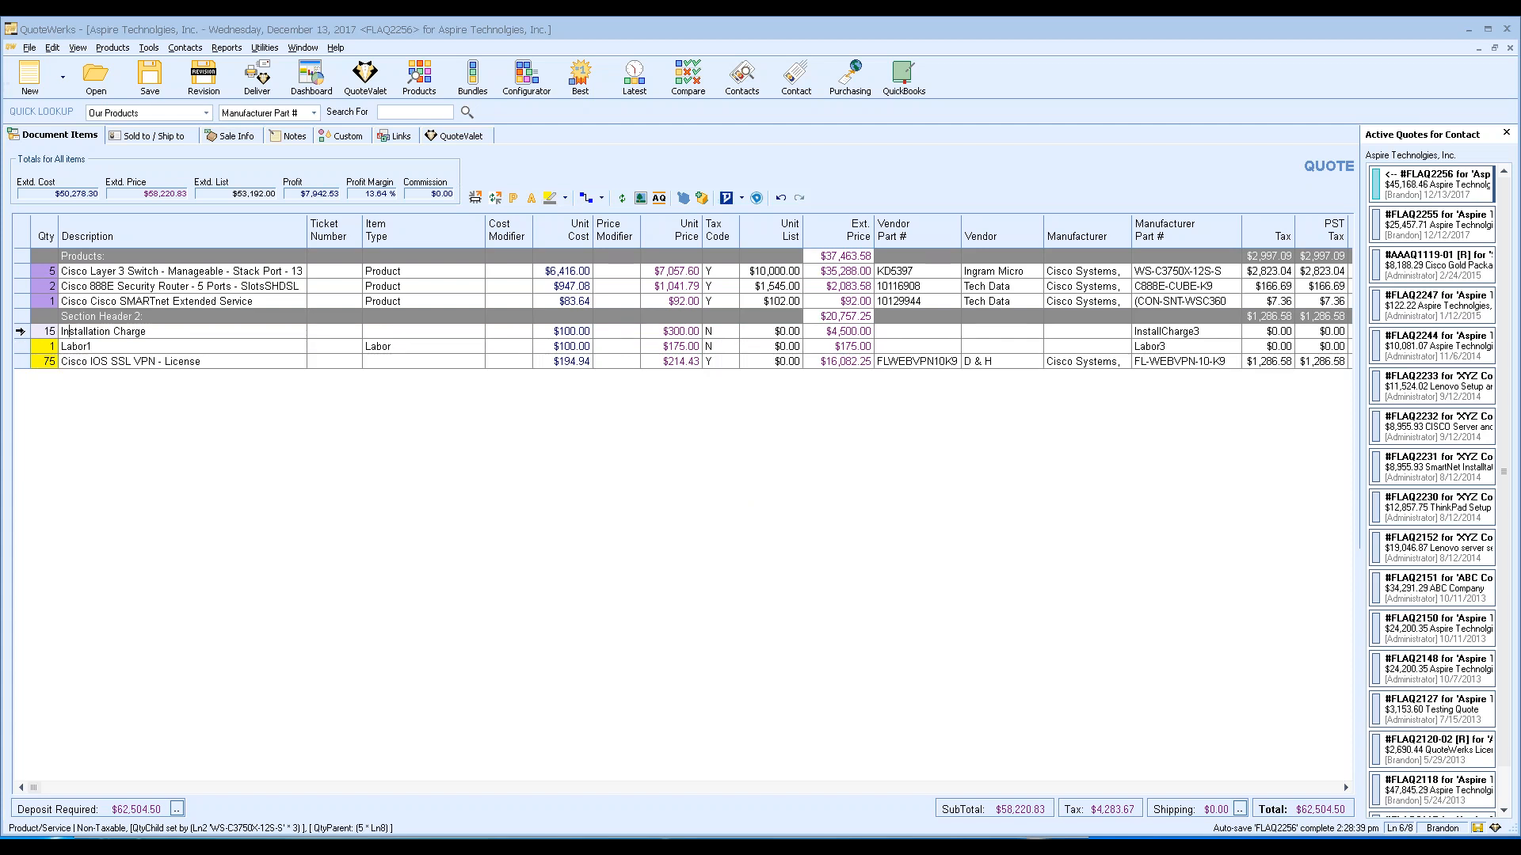
left_click(82, 348)
left_click(20, 331)
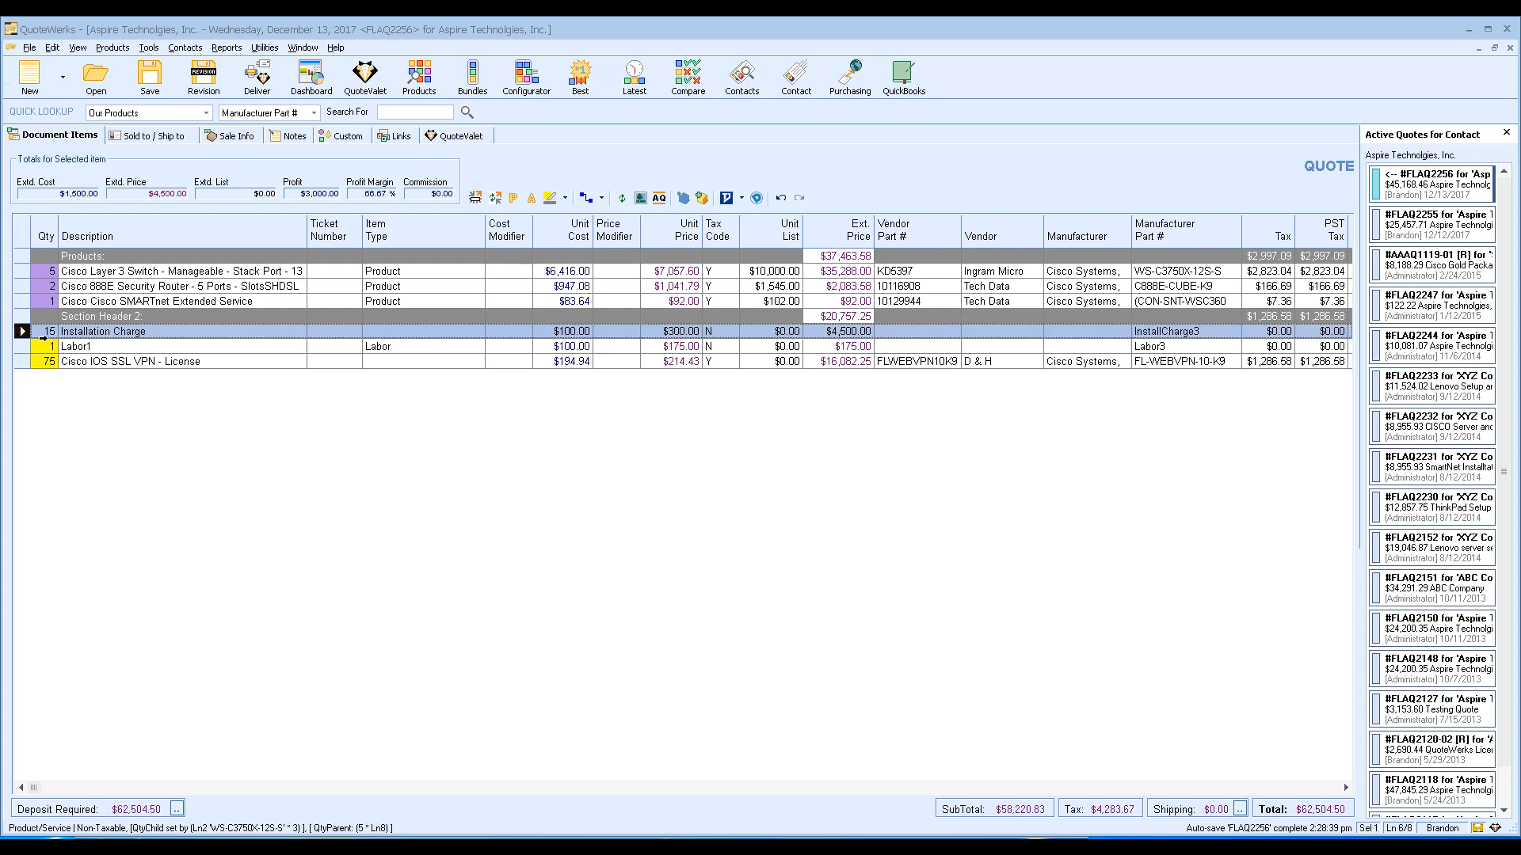
Manually override Labor1's quantity to 4, making its extended price $700.00.
left_click(102, 346)
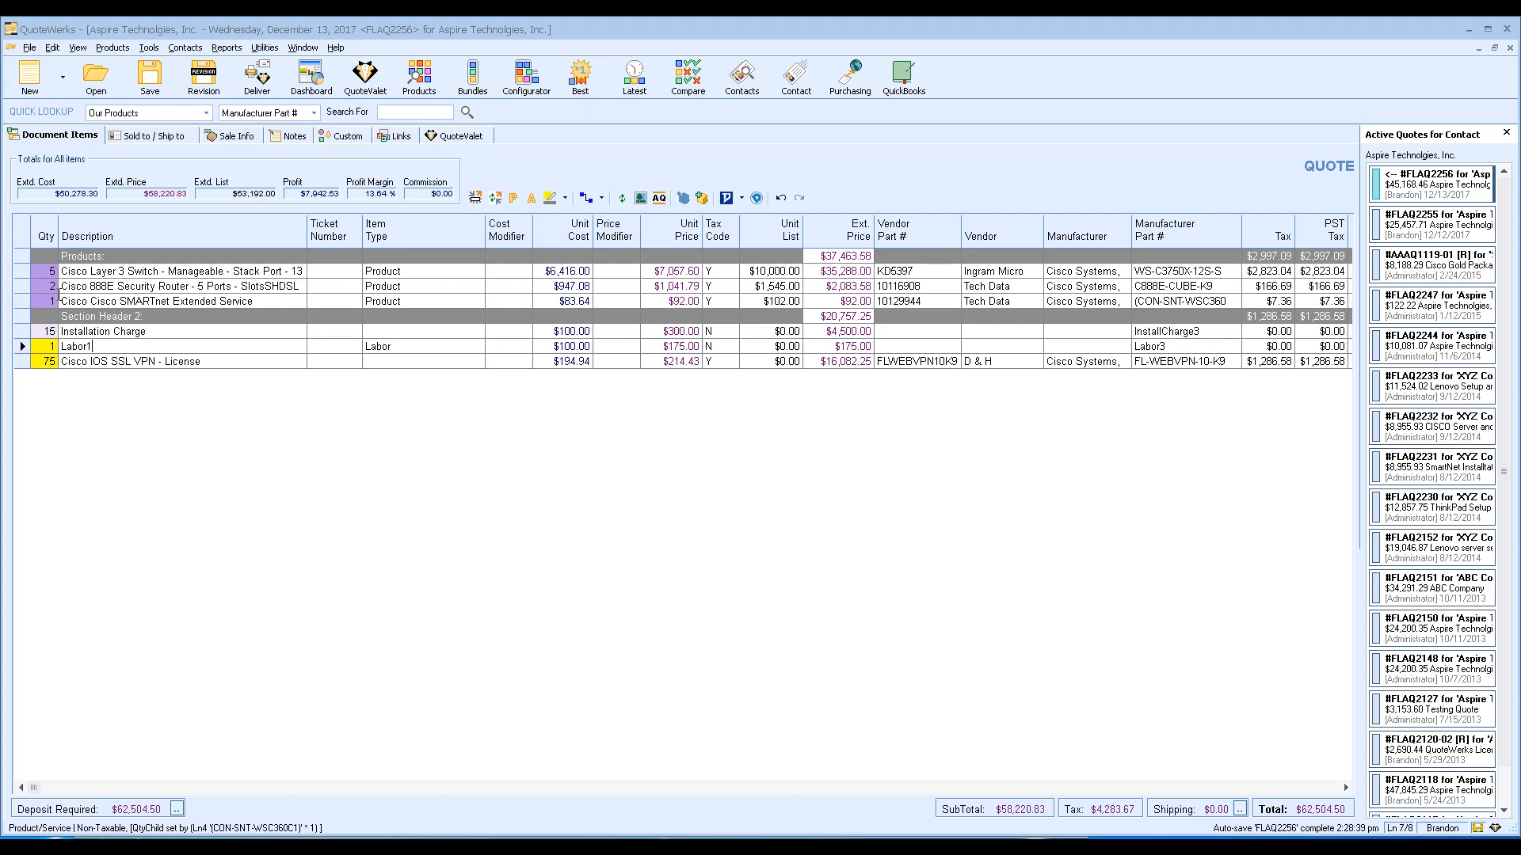
left_click(22, 271)
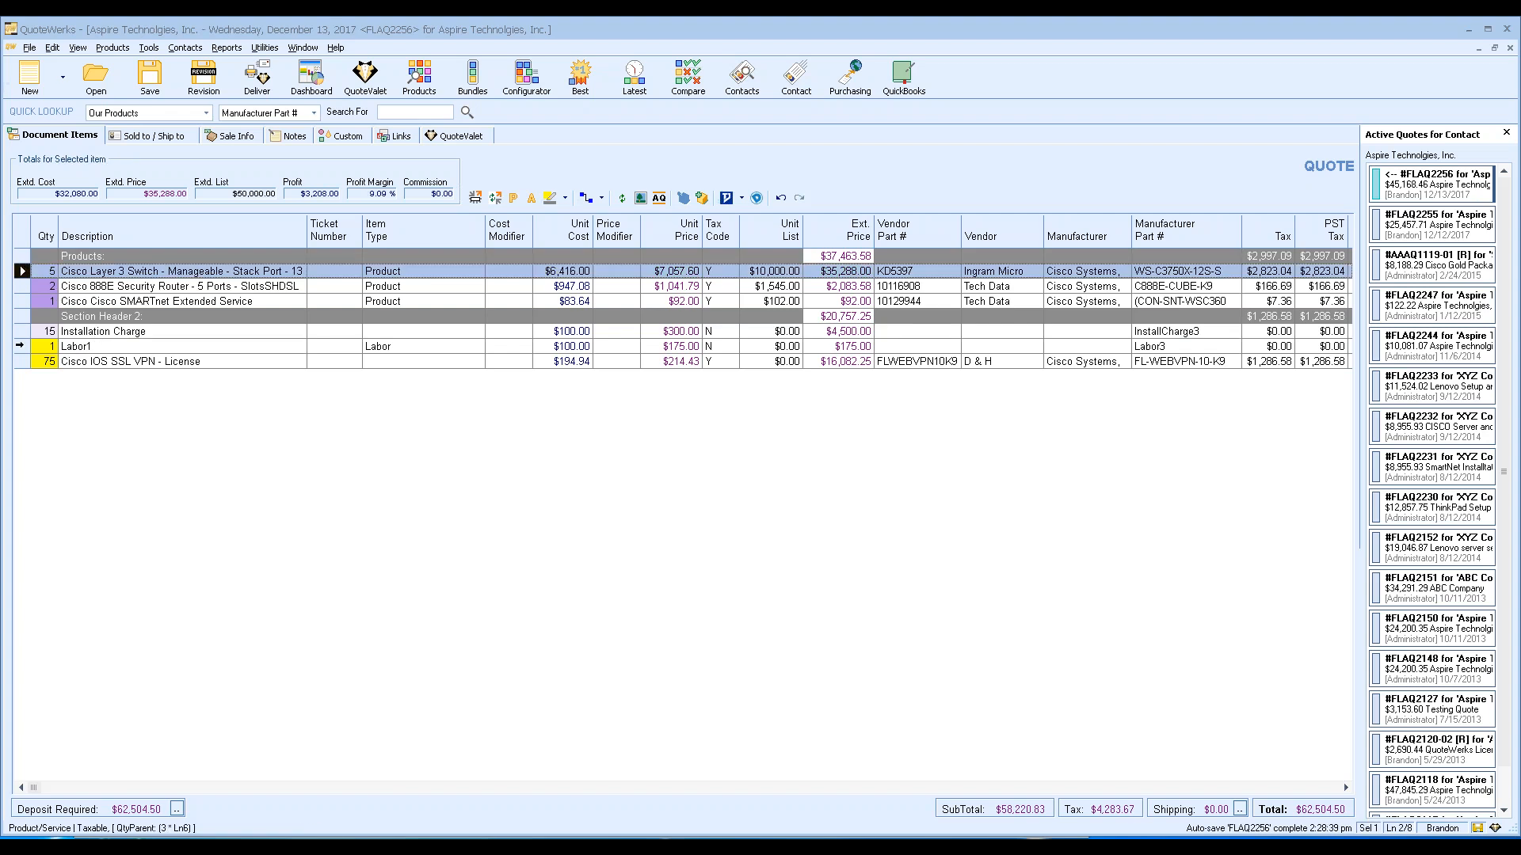
left_click(23, 346, "ctrl")
left_click(22, 361, "ctrl")
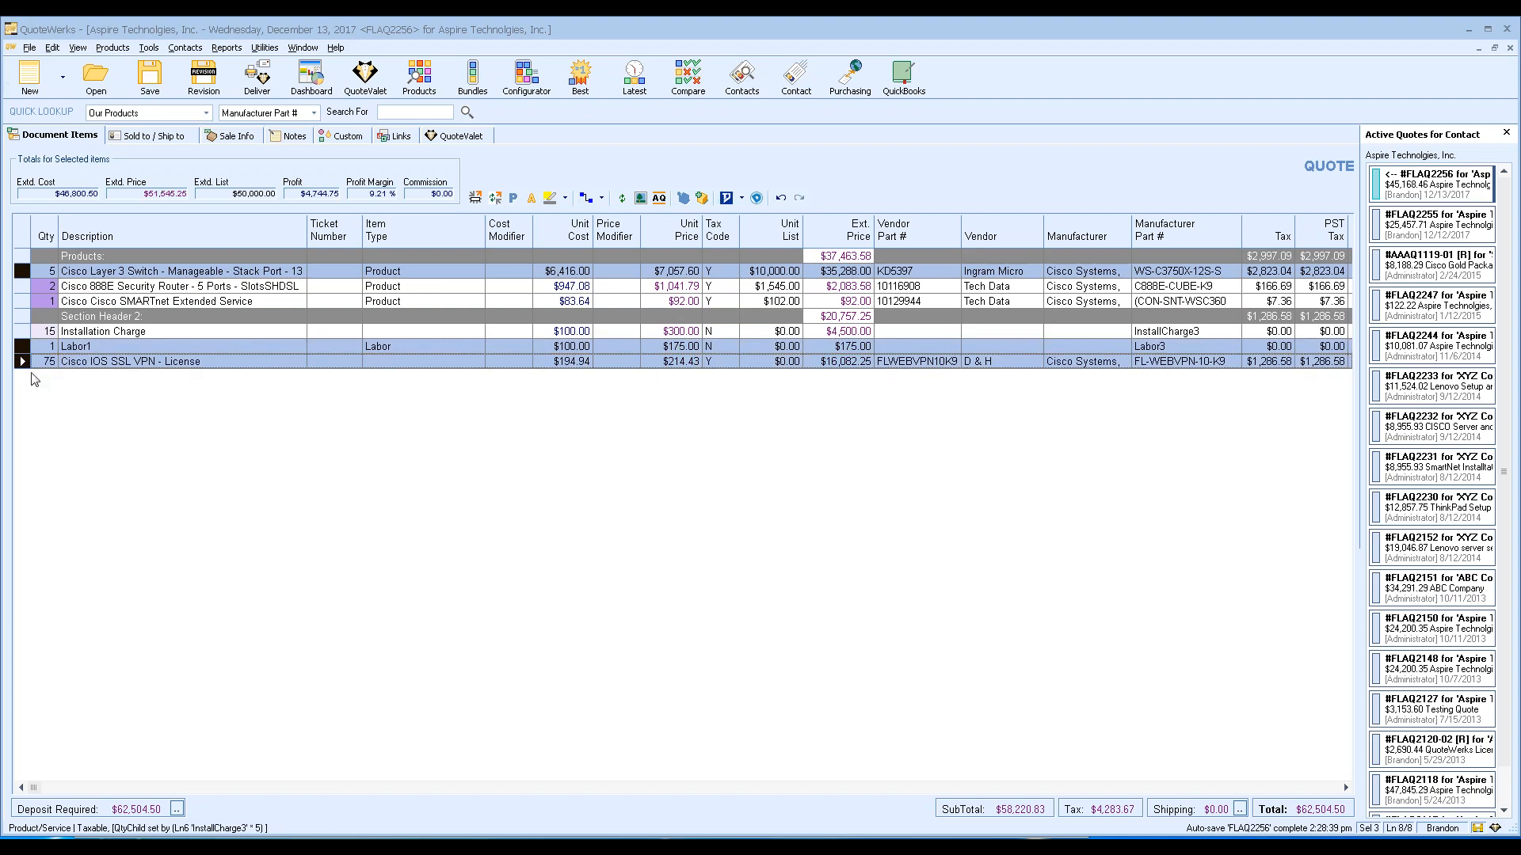
left_click(50, 346)
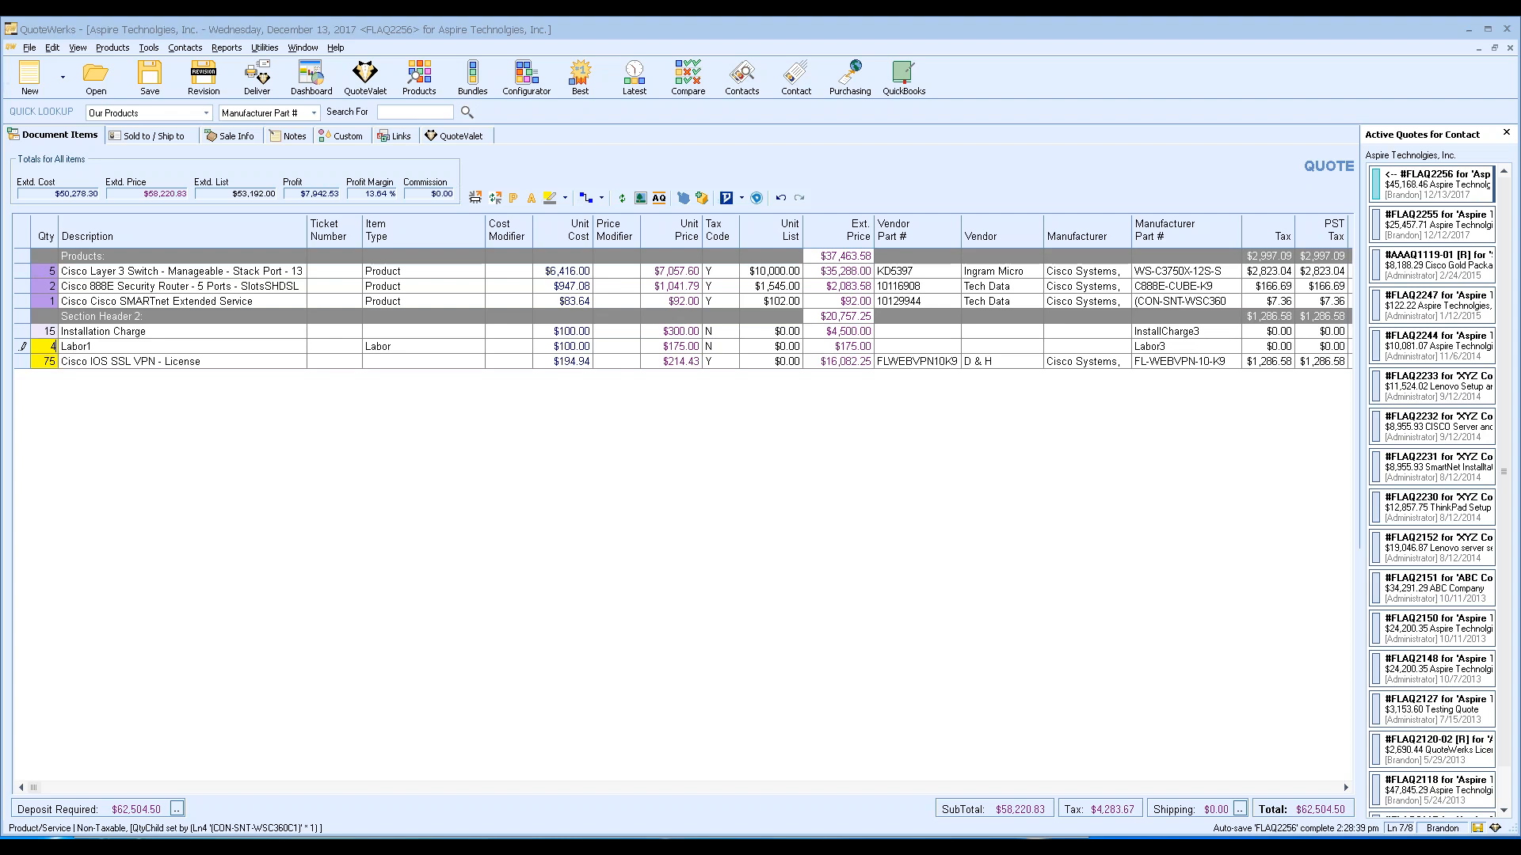
type("4")
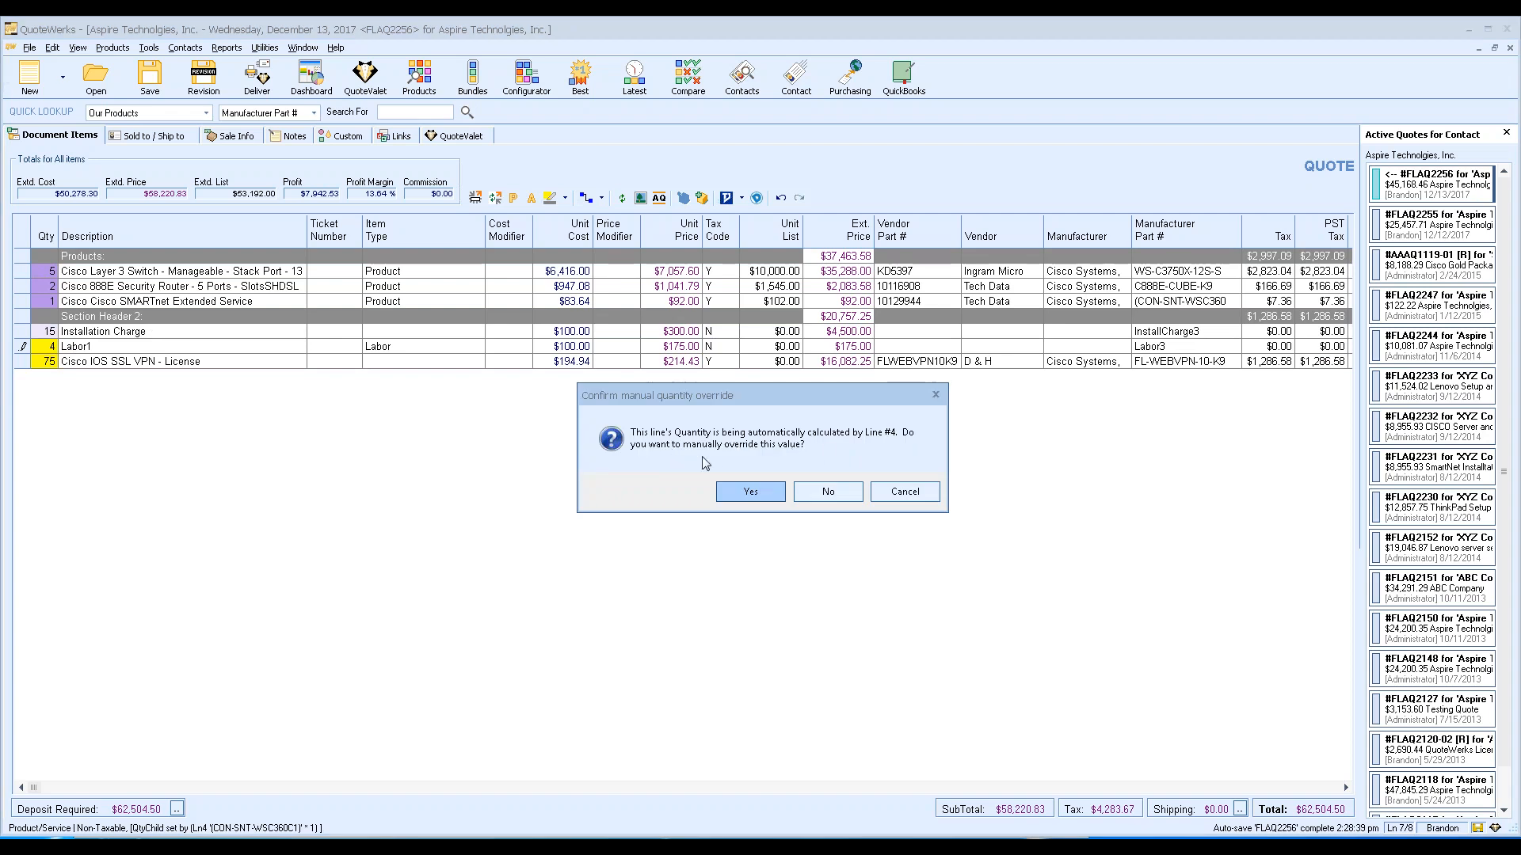
left_click(750, 491)
left_click(151, 347)
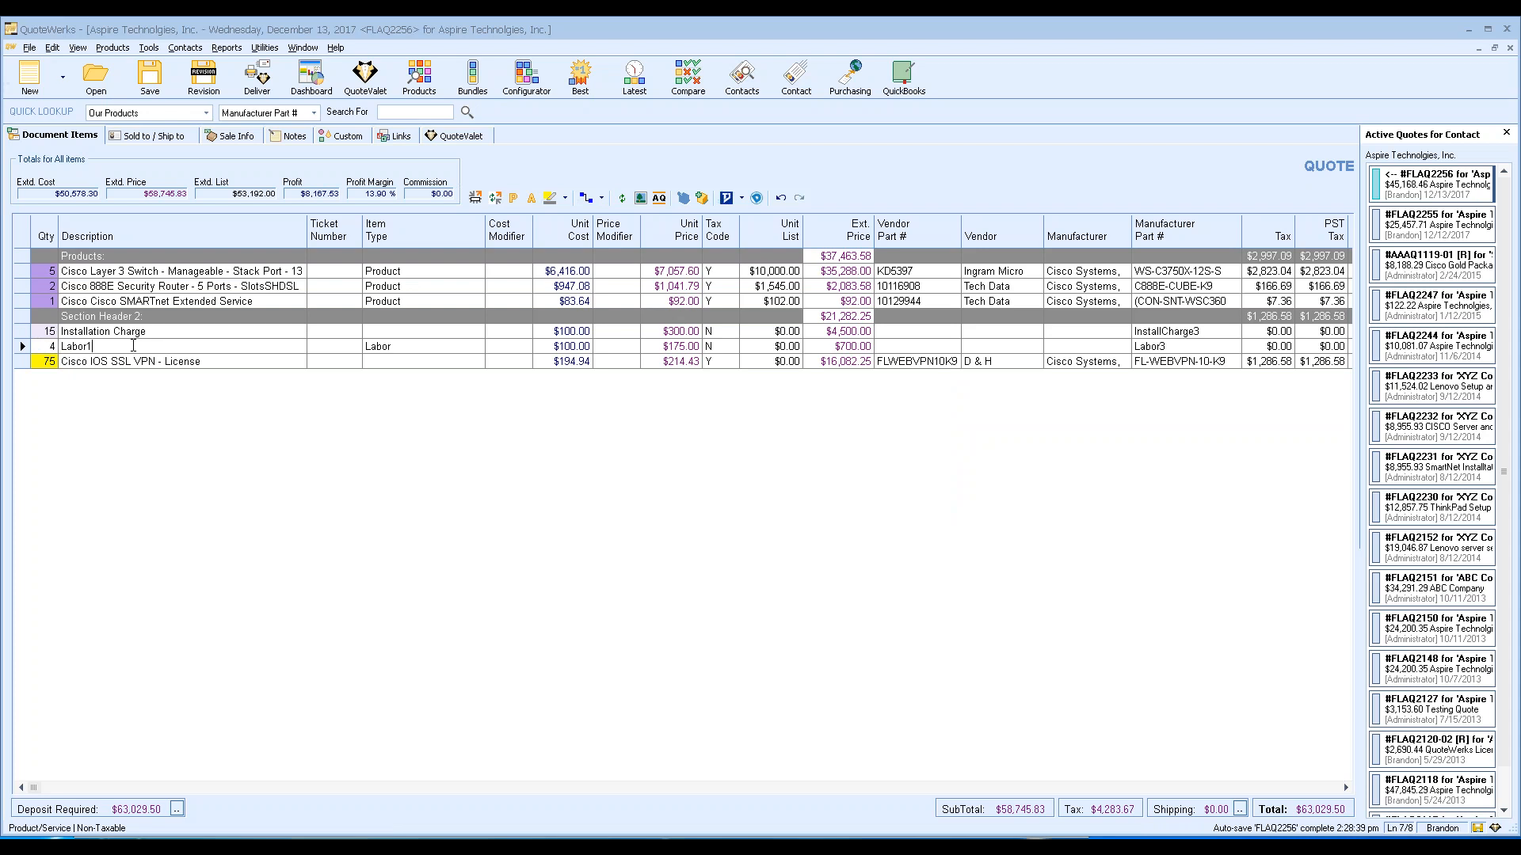
Check the switch, SMARTnet and Installation Charge lines, then open the 888E router's line options.
left_click(105, 287)
left_click(53, 272)
left_click(54, 301)
left_click(147, 334)
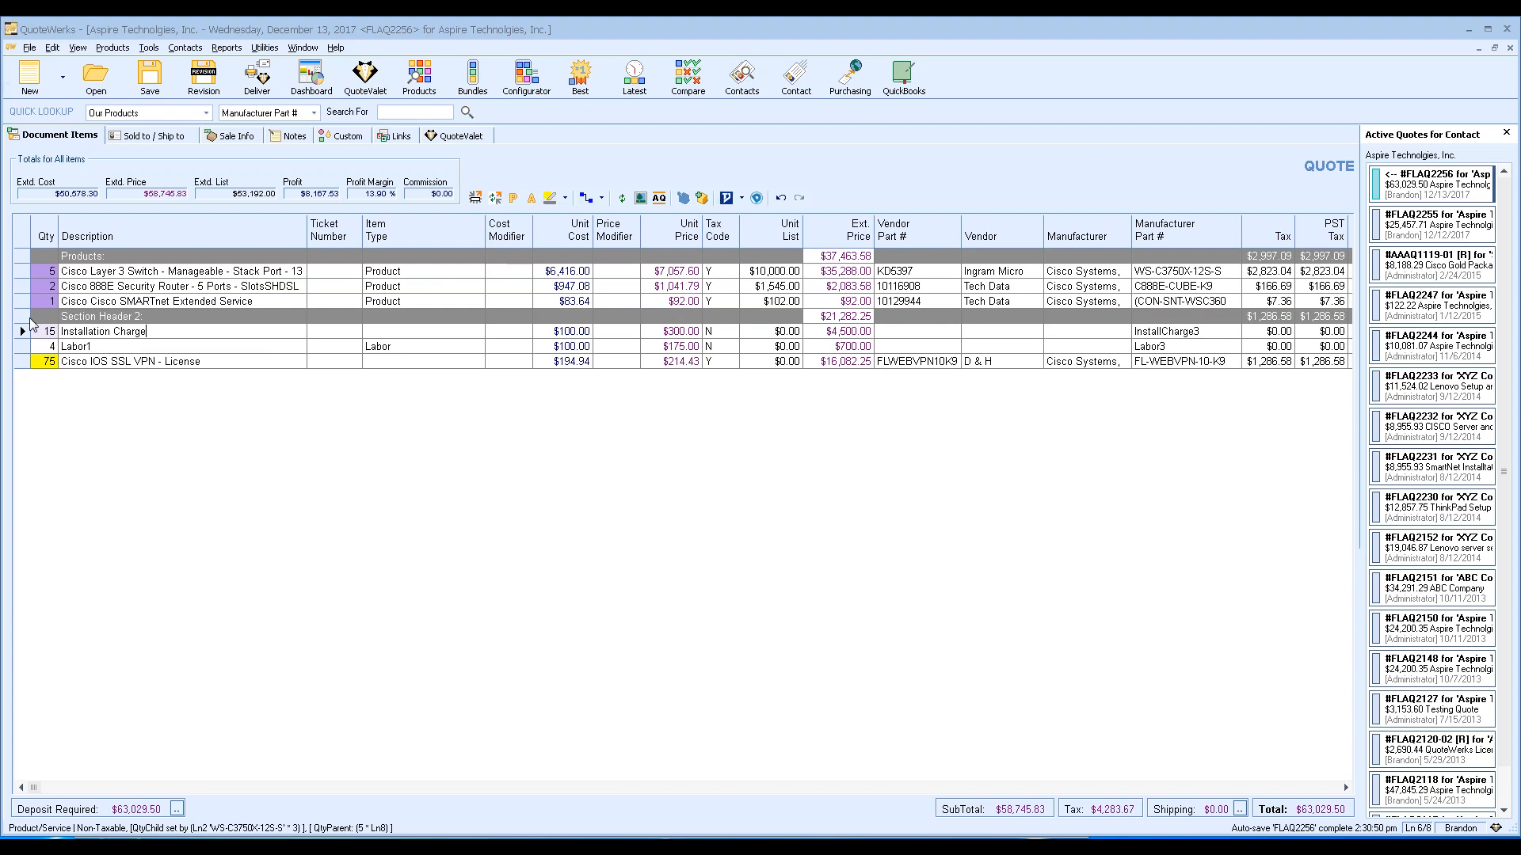
left_click(22, 286)
right_click(22, 286)
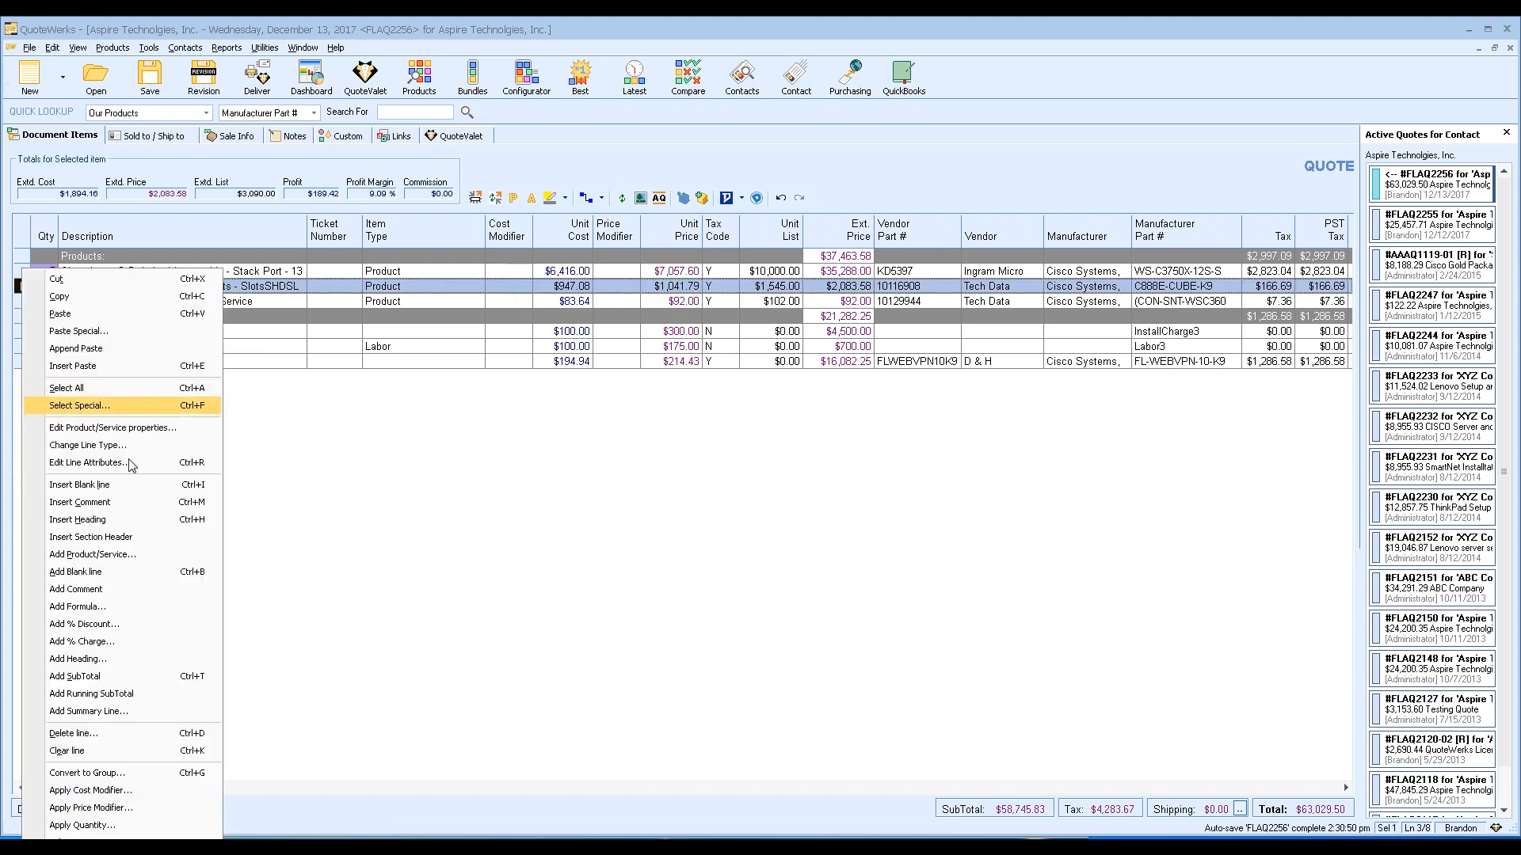
Start a new summary line from the quote's context menu, referencing a section header.
left_click(161, 716)
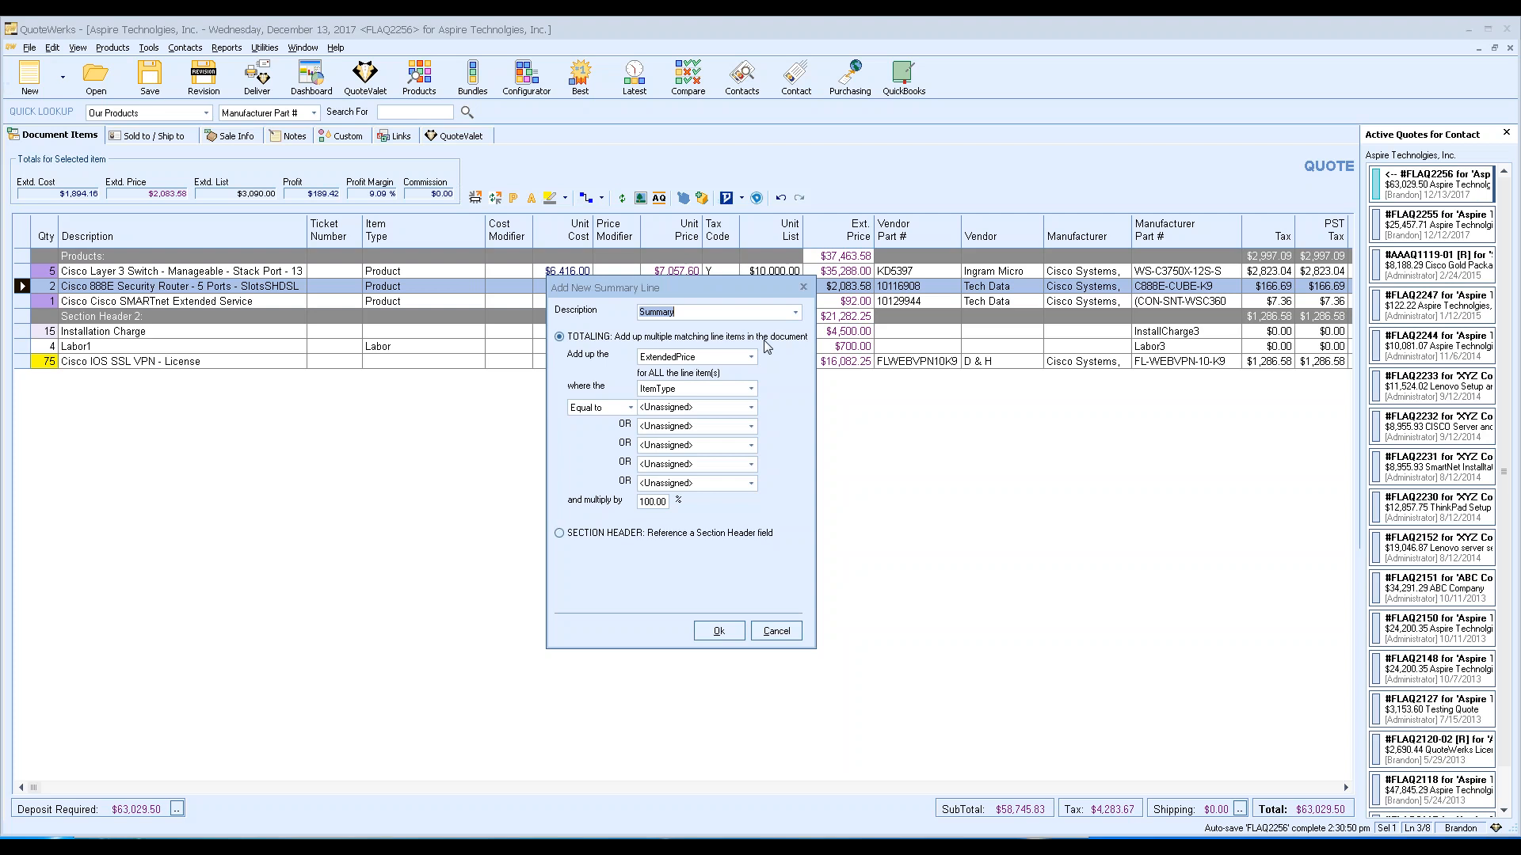
Point the summary line at the 'Products:' section header's ExtendedPrice and insert it, showing $37,463.58.
left_click(606, 541)
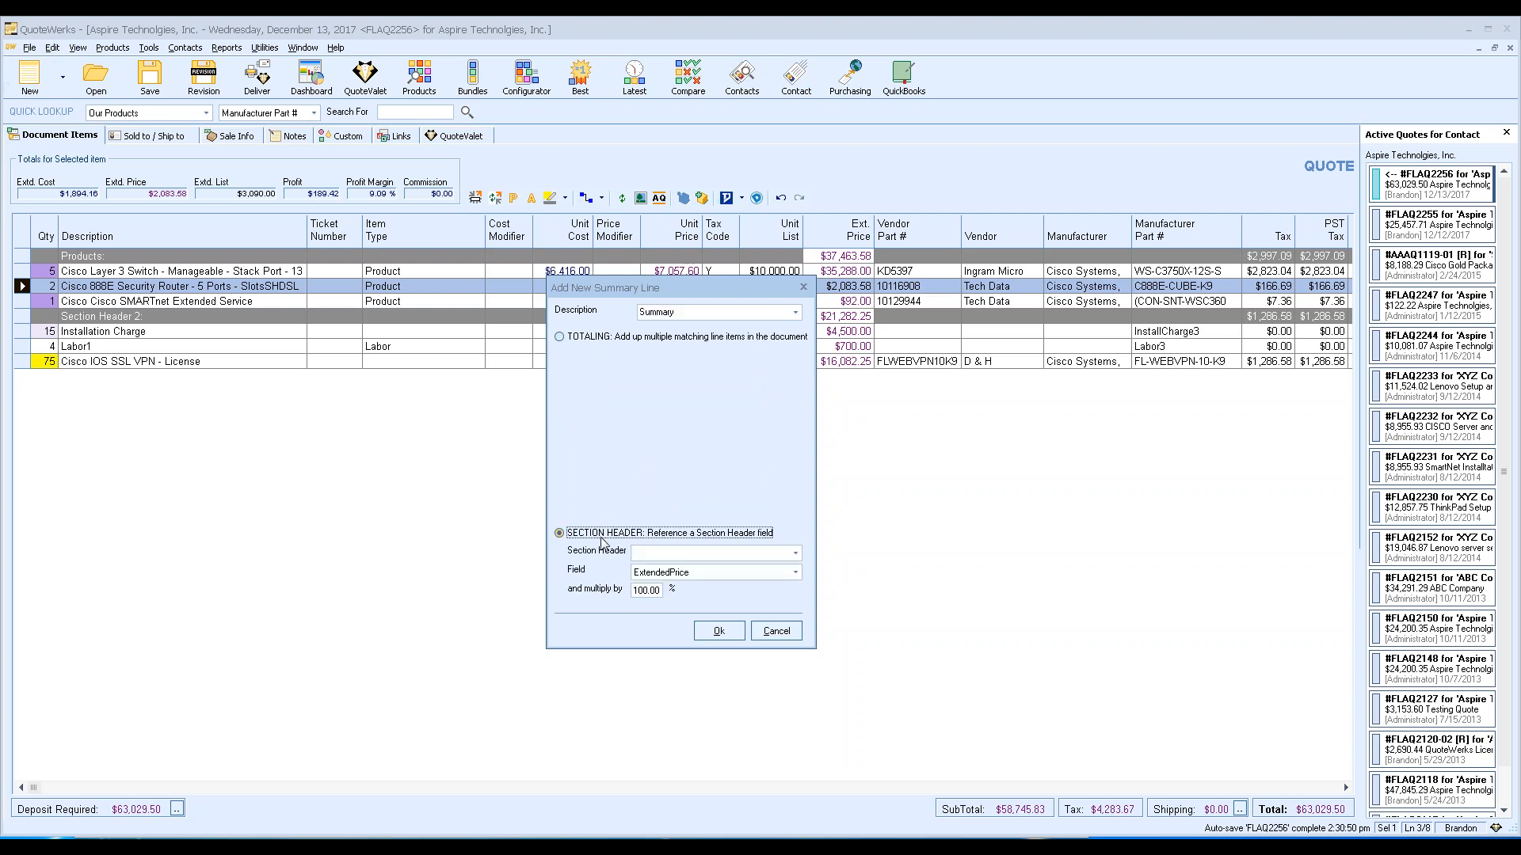
left_click(796, 554)
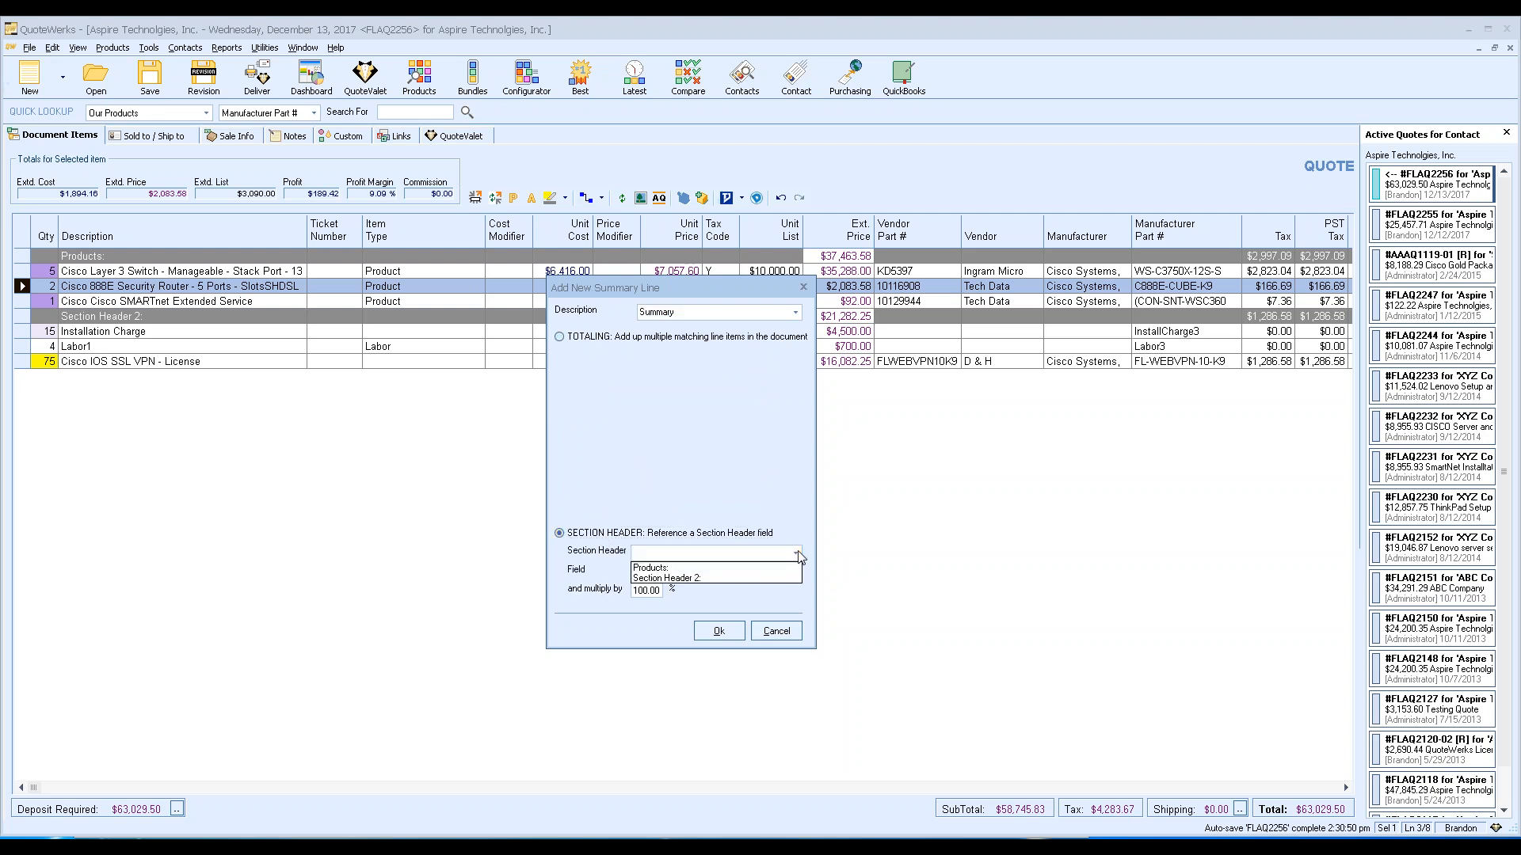
left_click(745, 568)
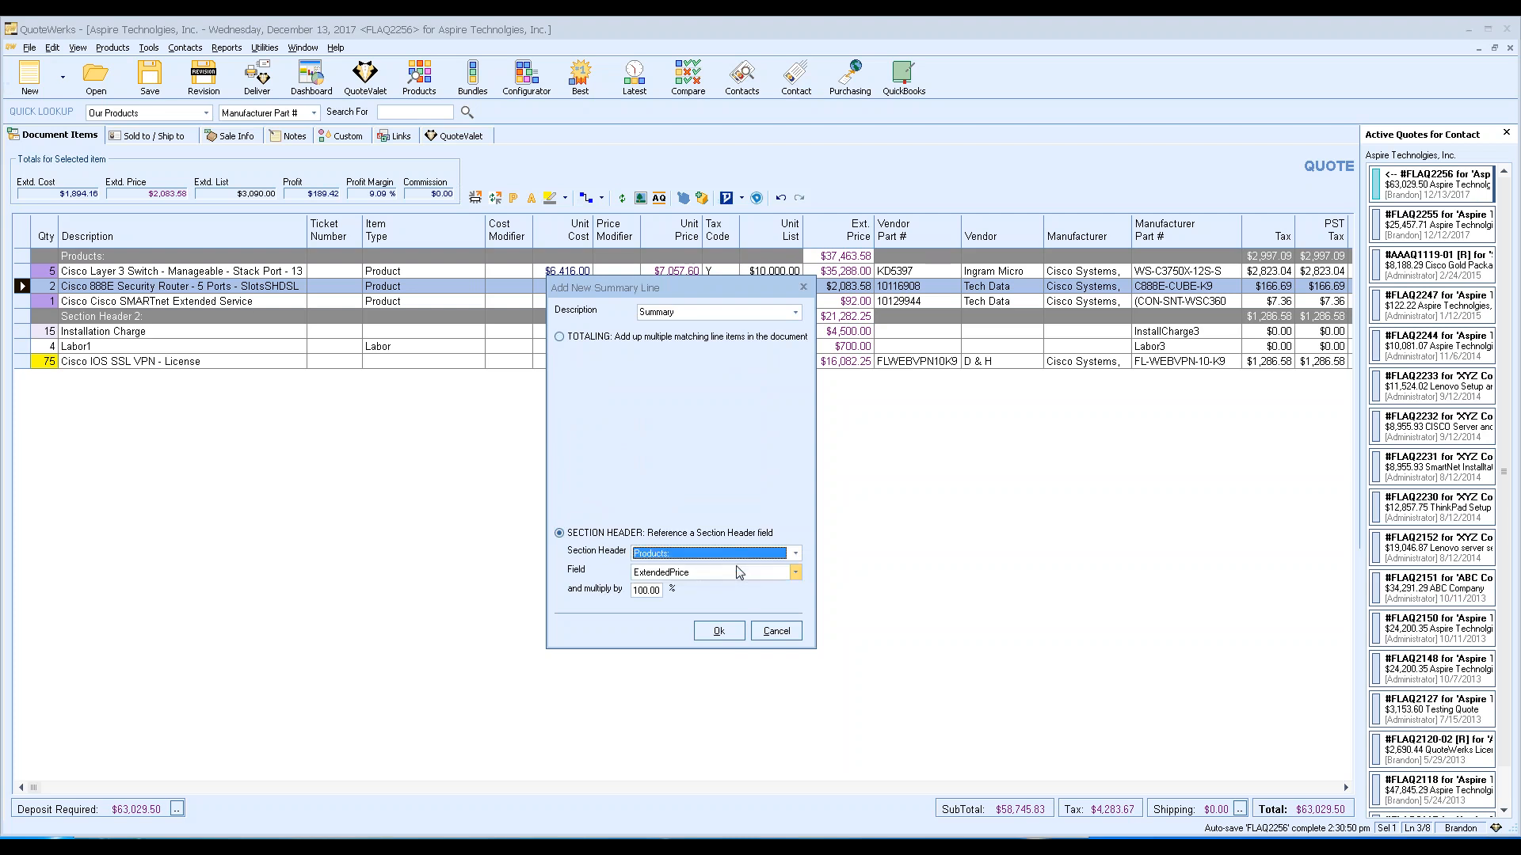
left_click(796, 574)
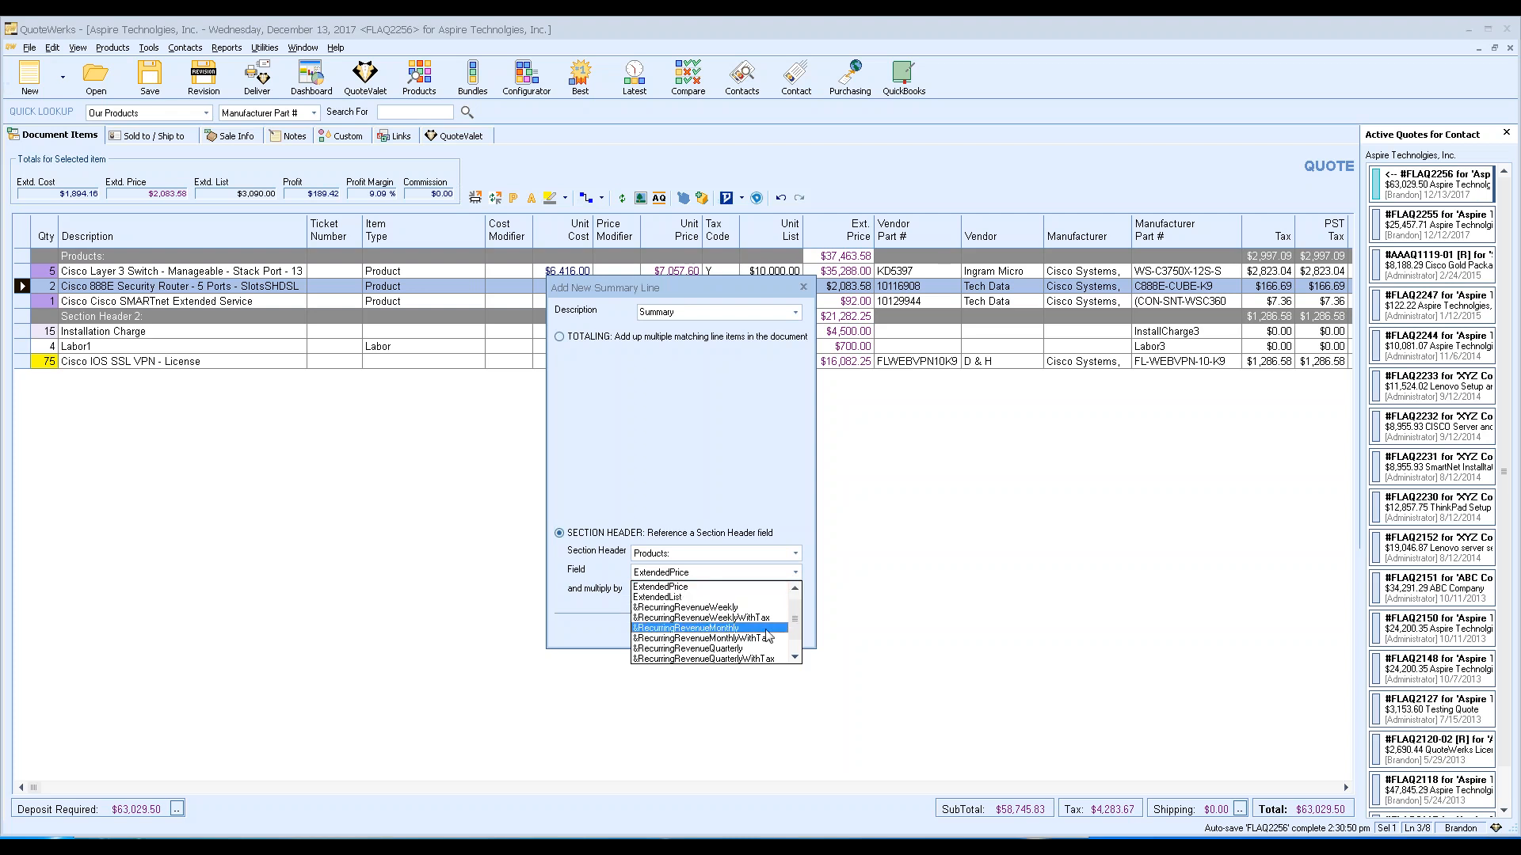
scroll(765, 646, "down", 1)
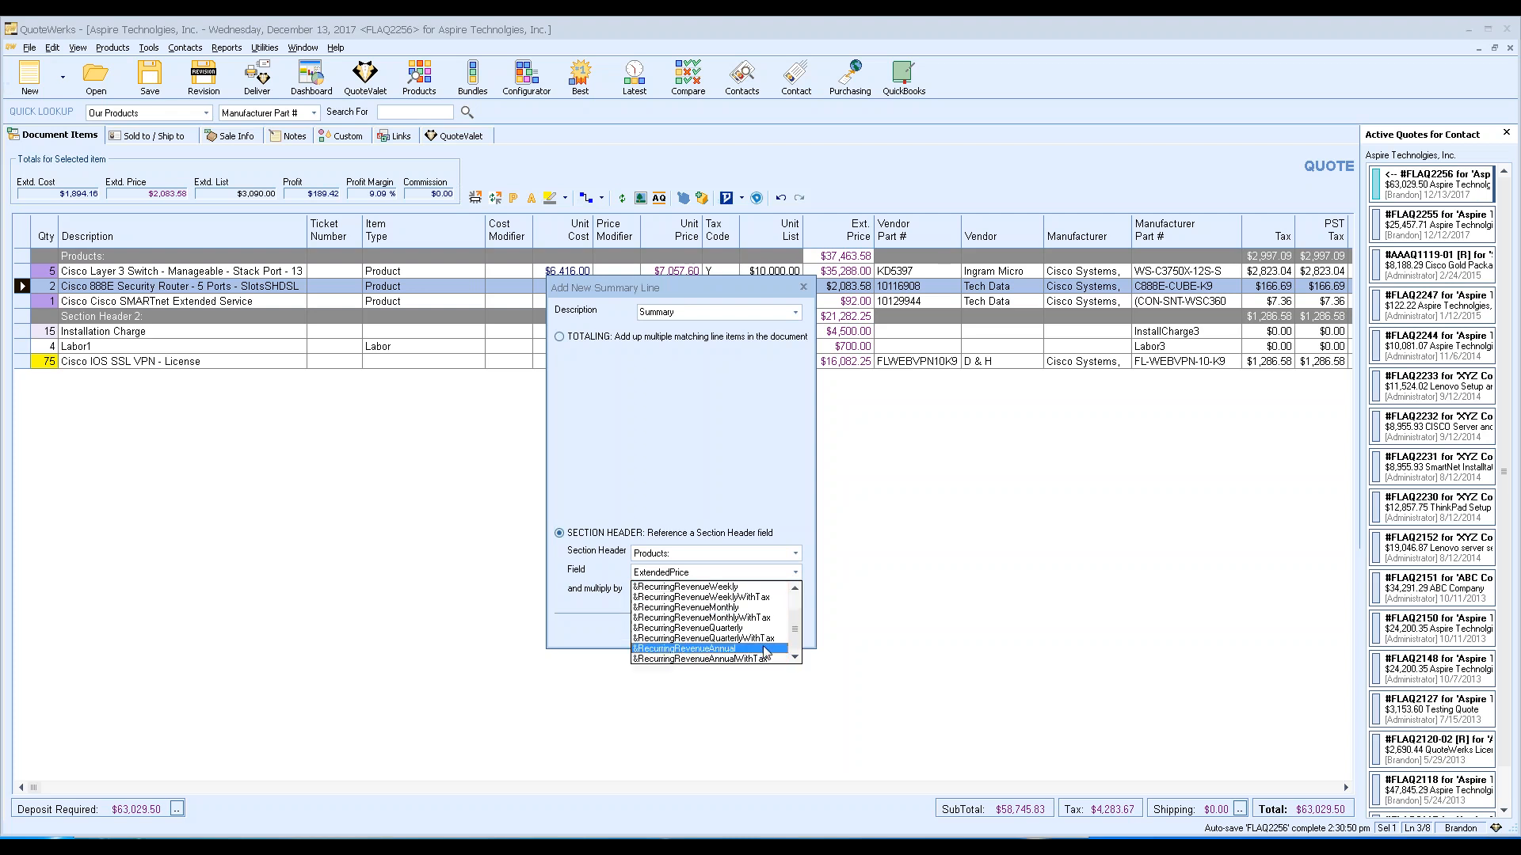
scroll(767, 640, "up", 1)
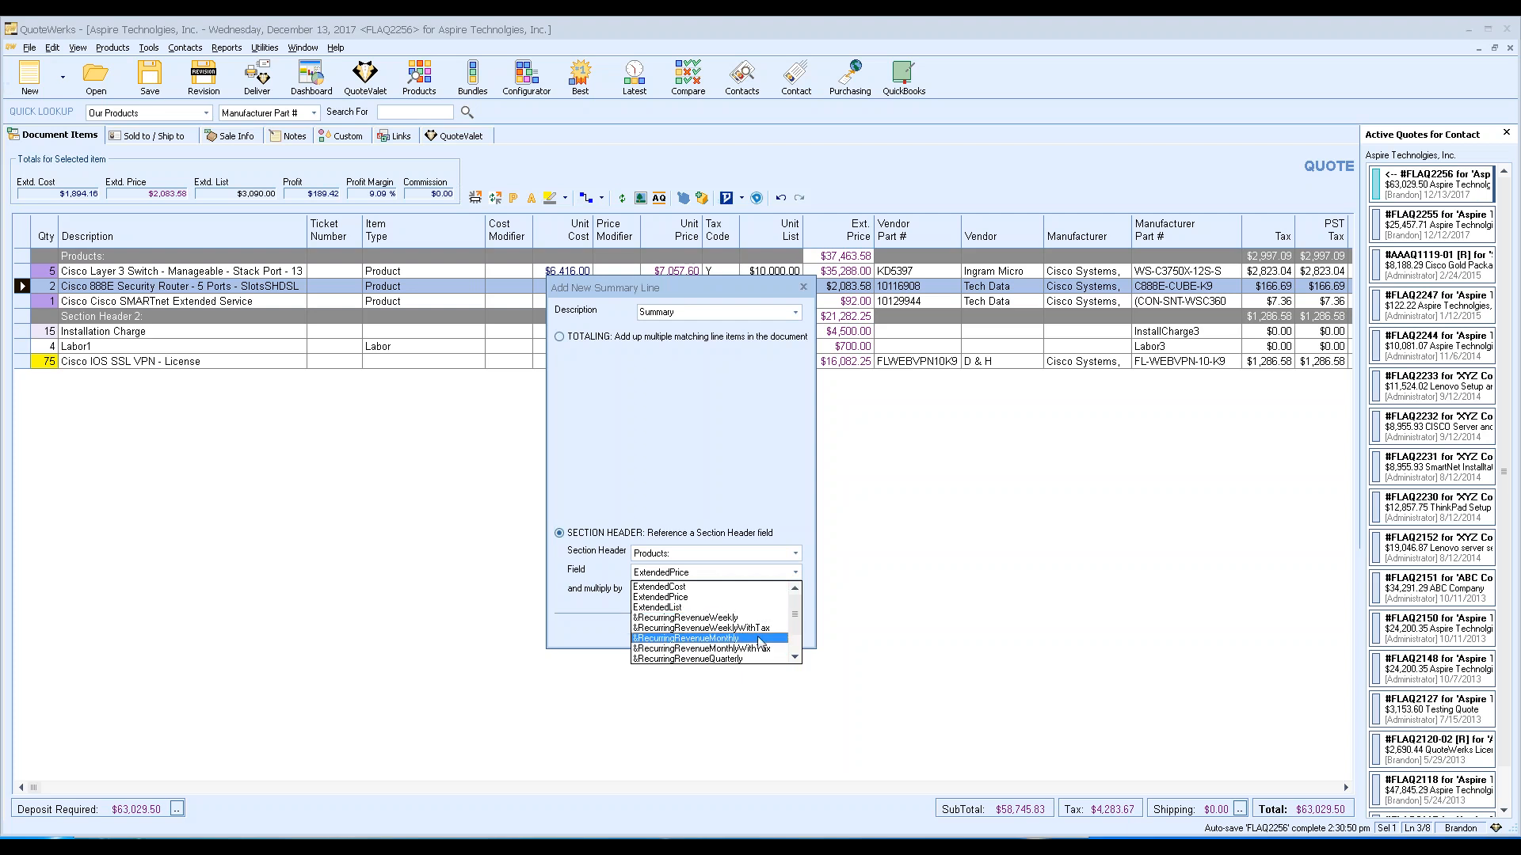
left_click(758, 638)
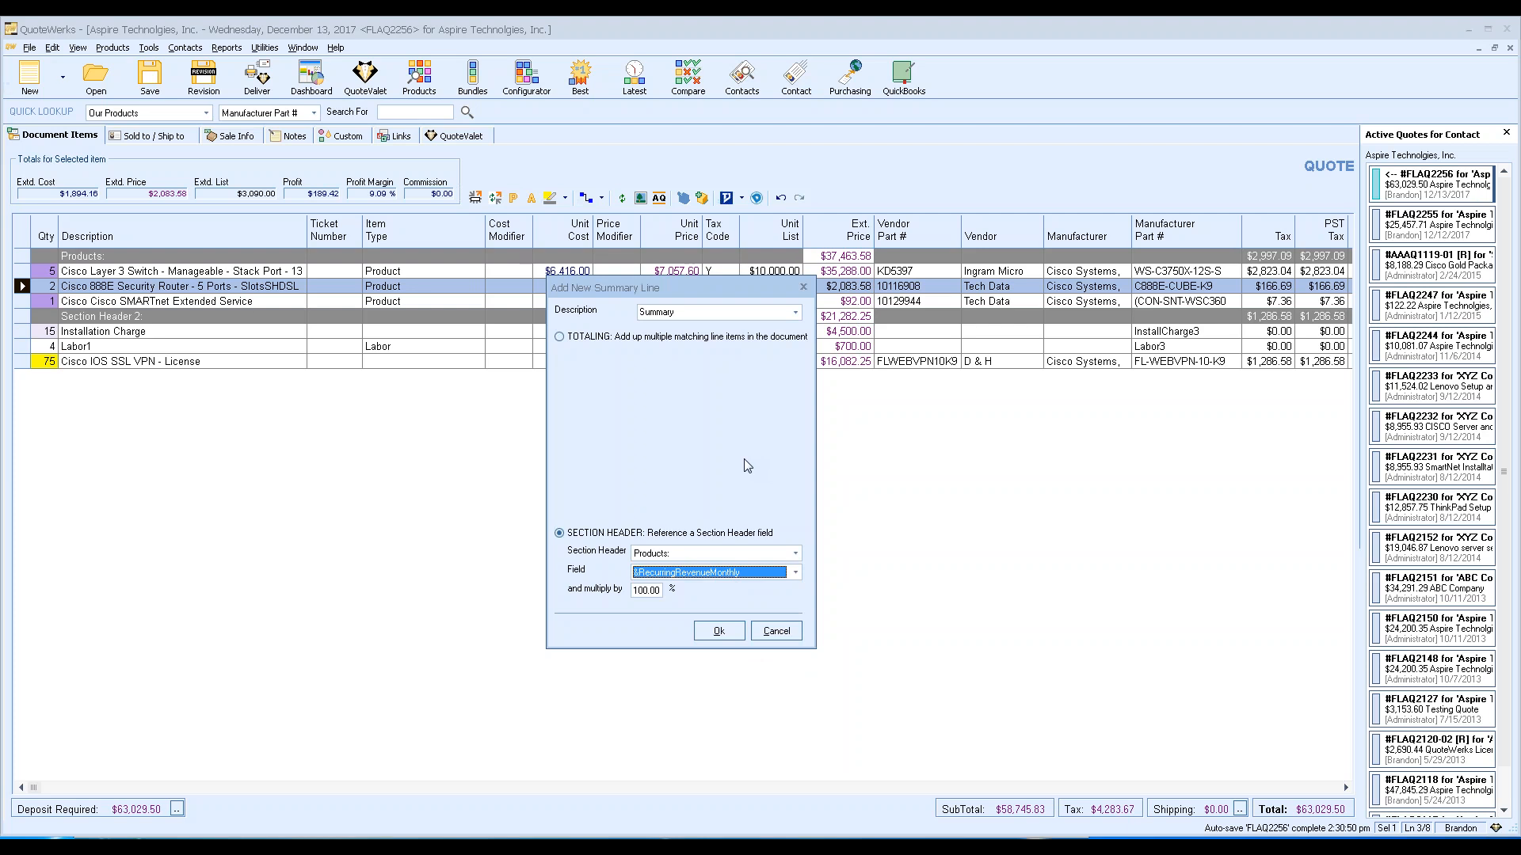
left_click(781, 573)
left_click(702, 598)
left_click(718, 634)
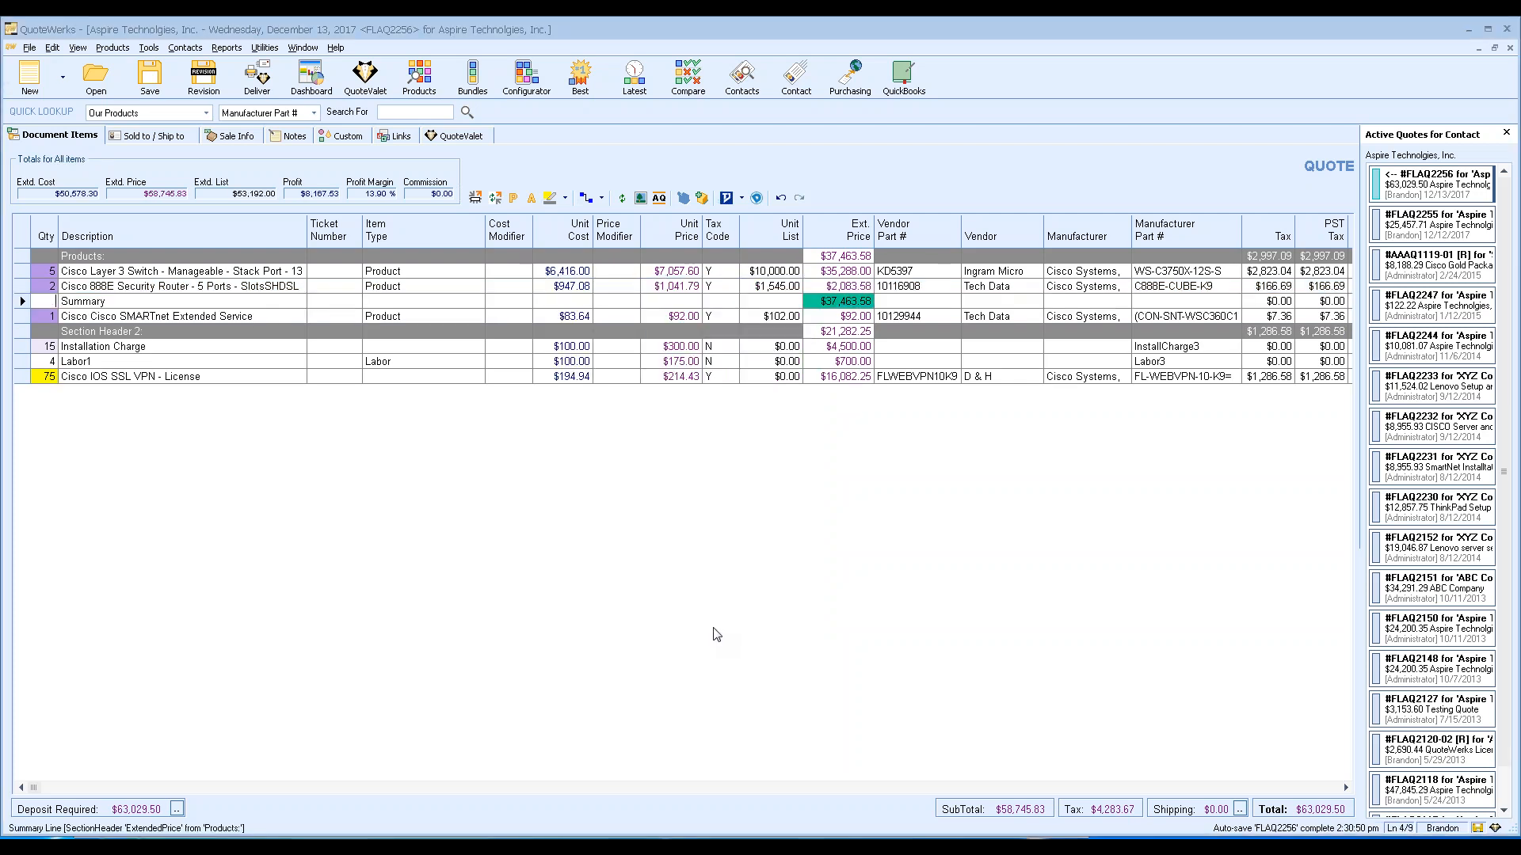
left_click_drag(23, 301, 26, 388)
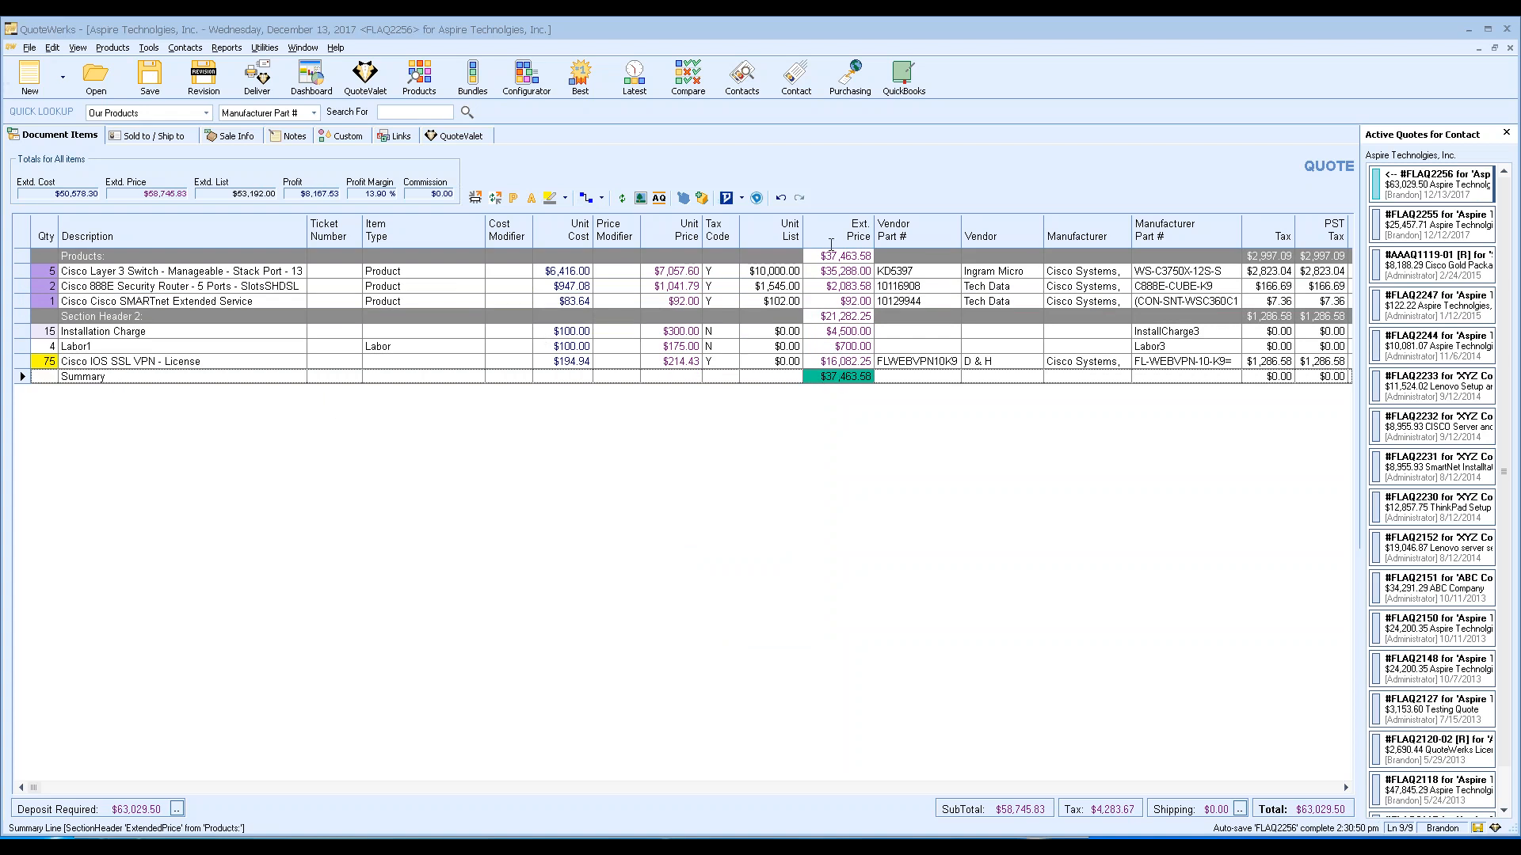
left_click(837, 316)
left_click_drag(21, 379, 22, 302)
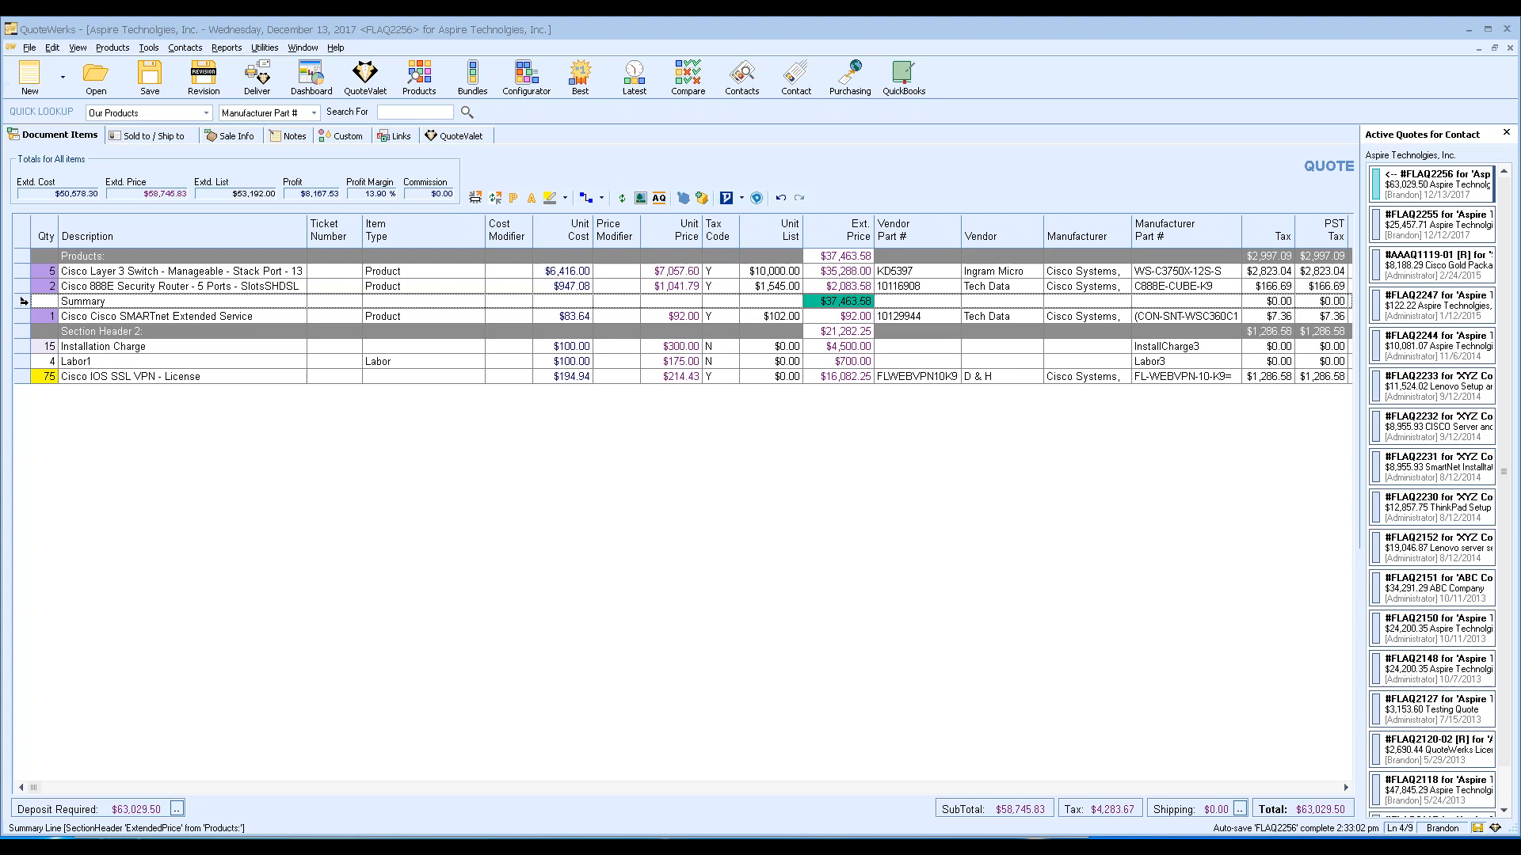
Change the summary line's description to 'Type in cusomt text.'.
left_click(109, 301)
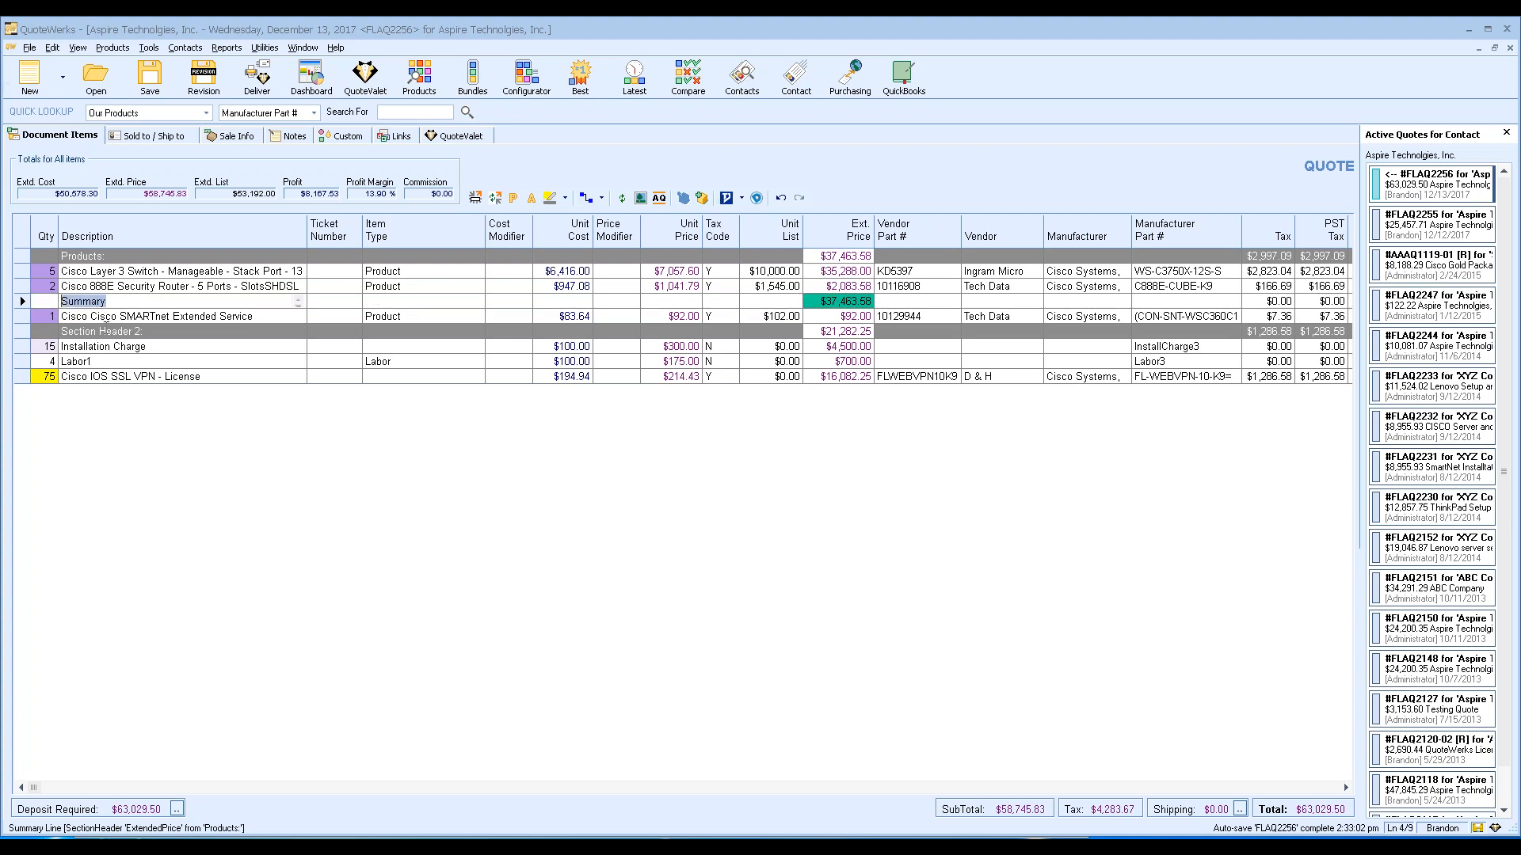
type("Type in cusomt text.")
right_click(20, 301)
left_click(533, 170)
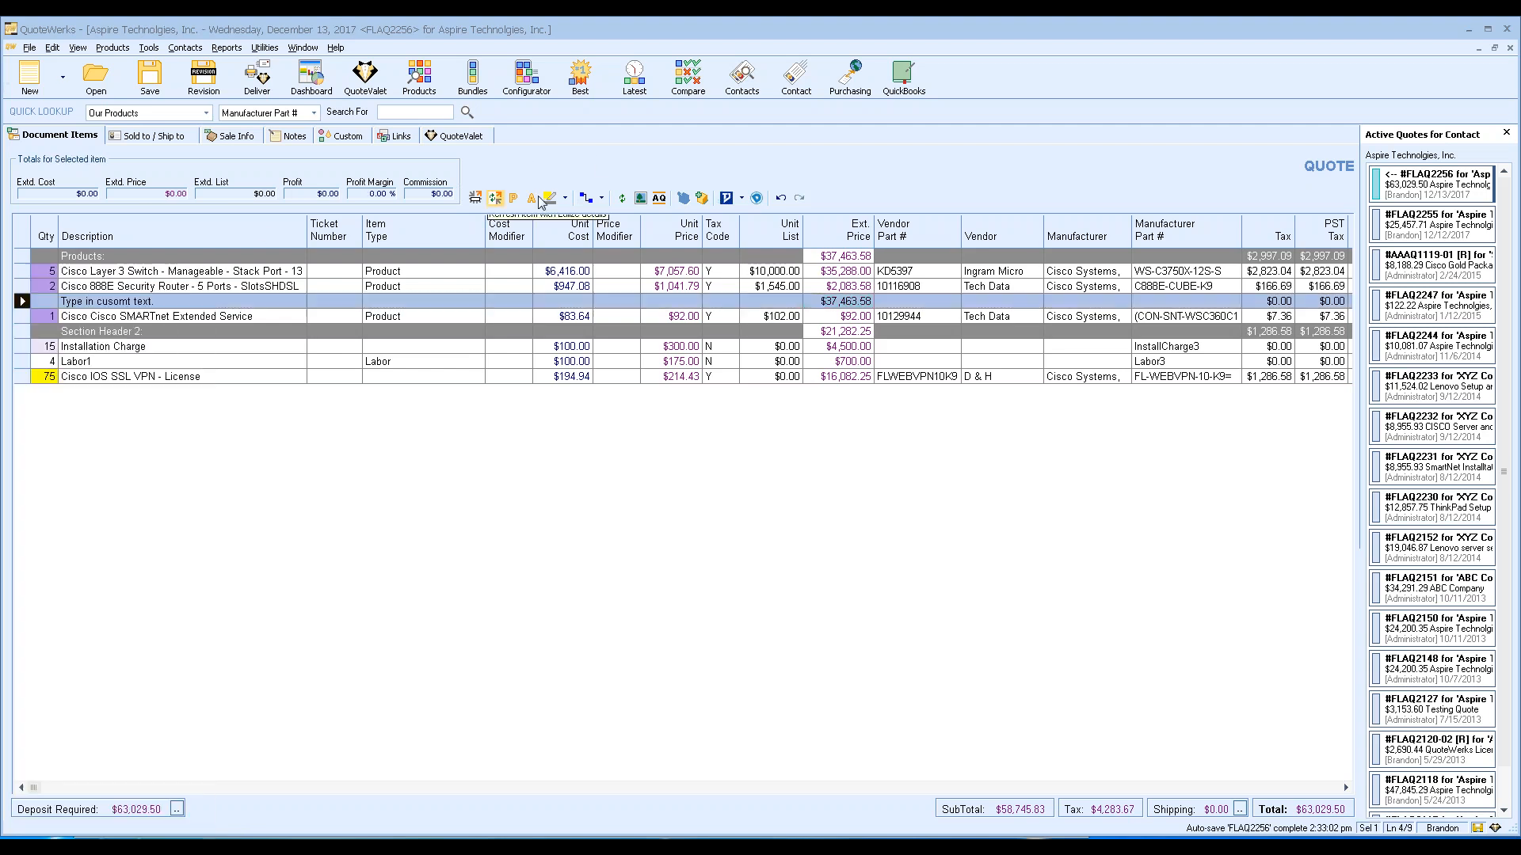
Review the summary line's attributes and calculation settings, cancelling both so it keeps referencing the section header.
left_click(531, 198)
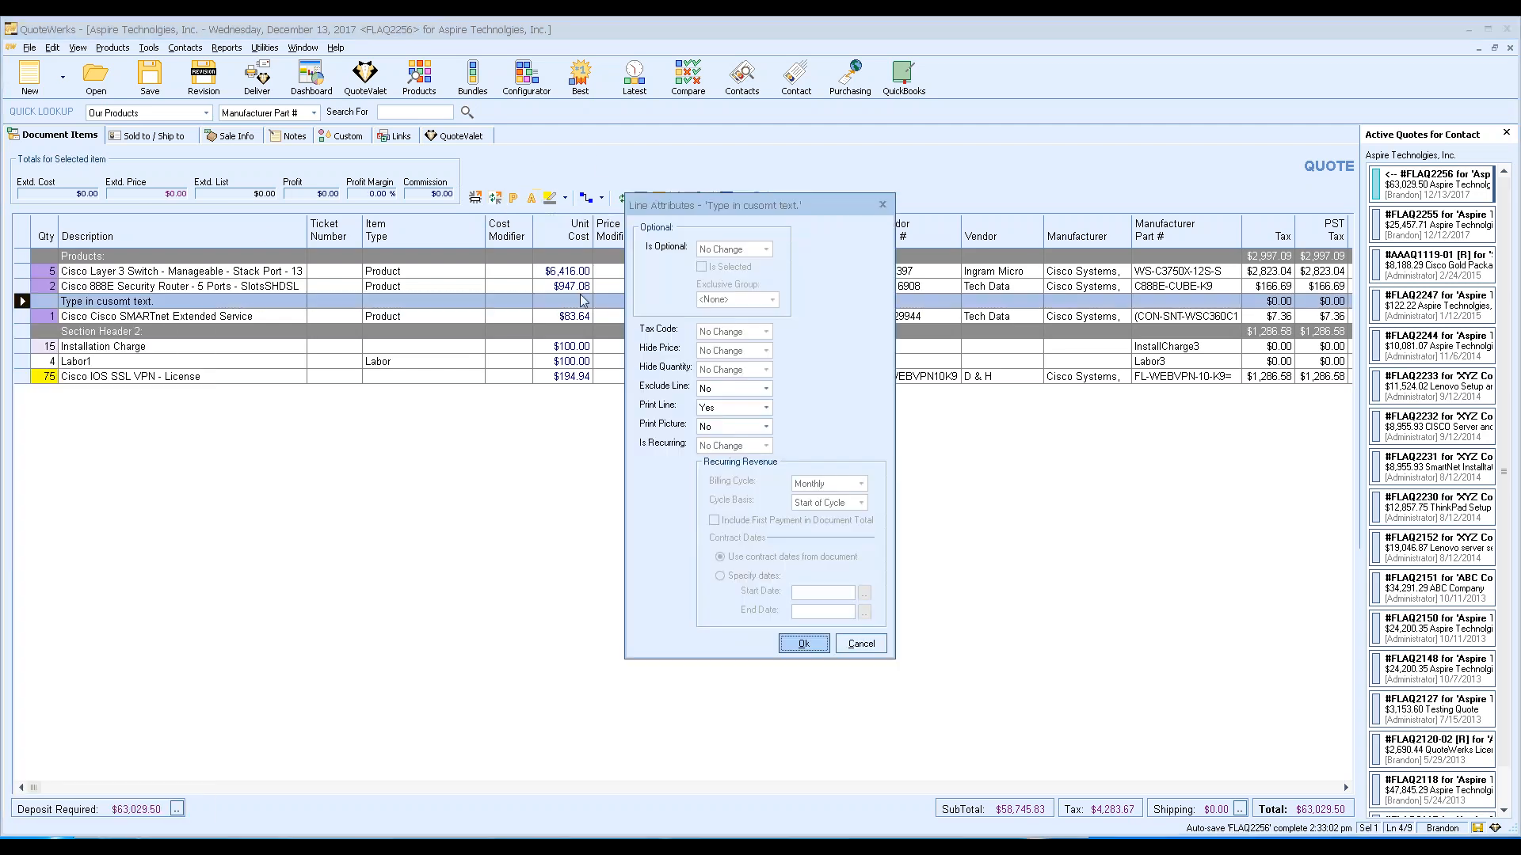
left_click(861, 643)
left_click(514, 198)
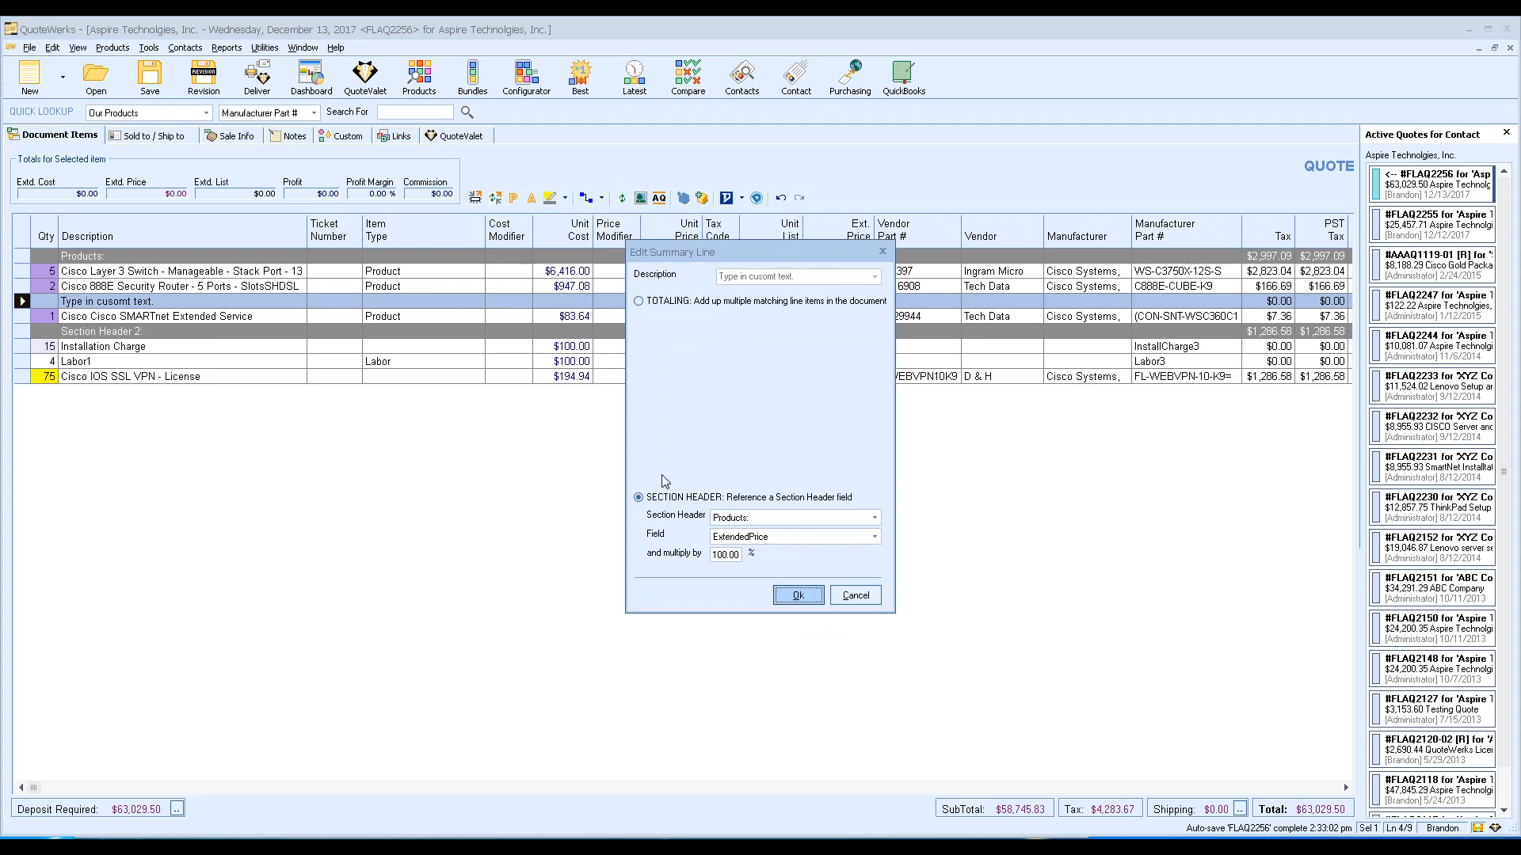
left_click(664, 301)
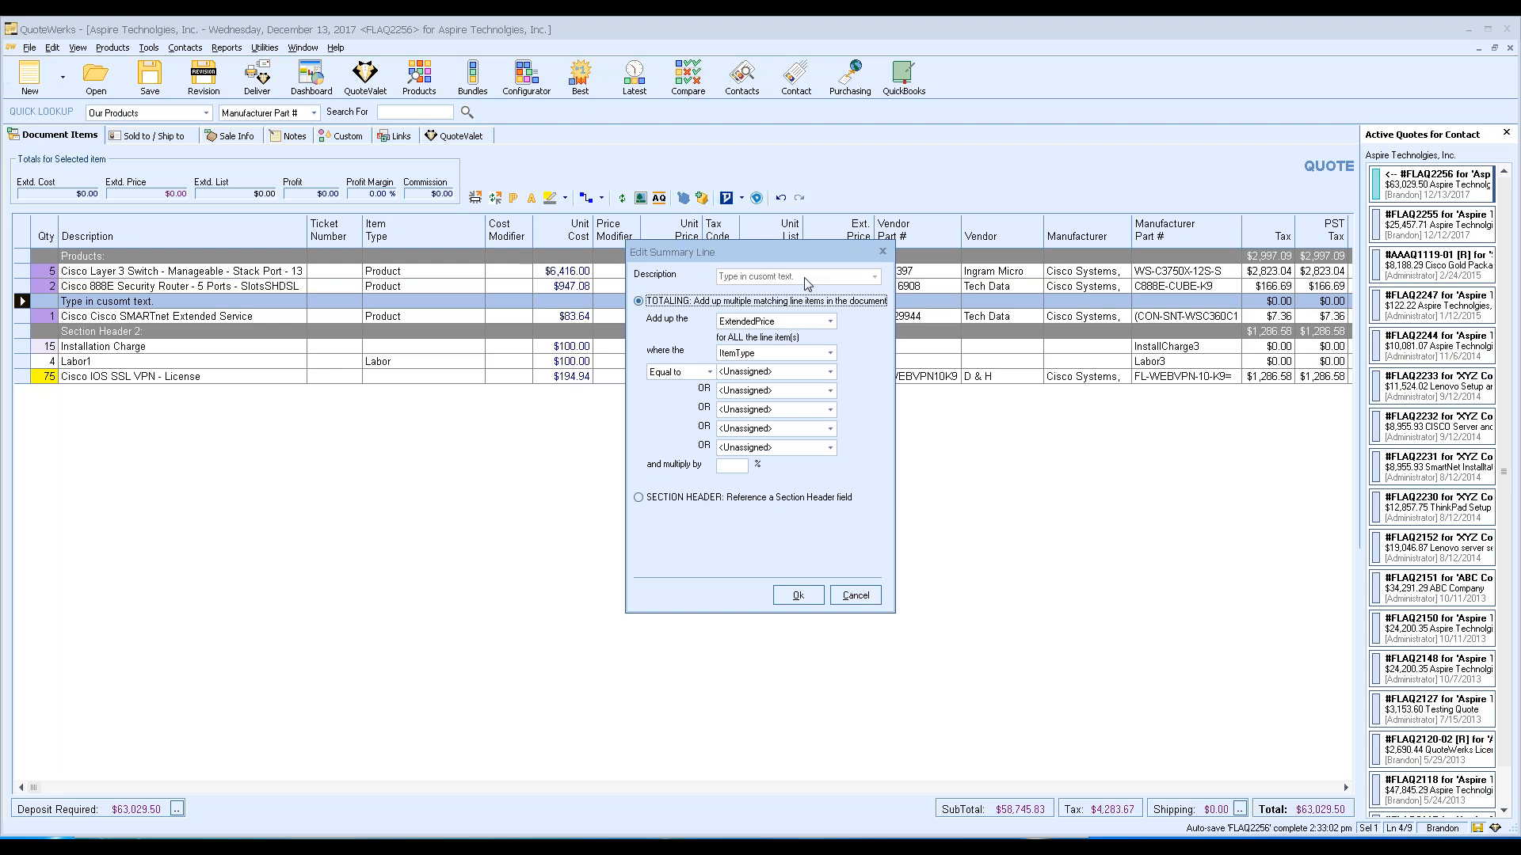
left_click(643, 497)
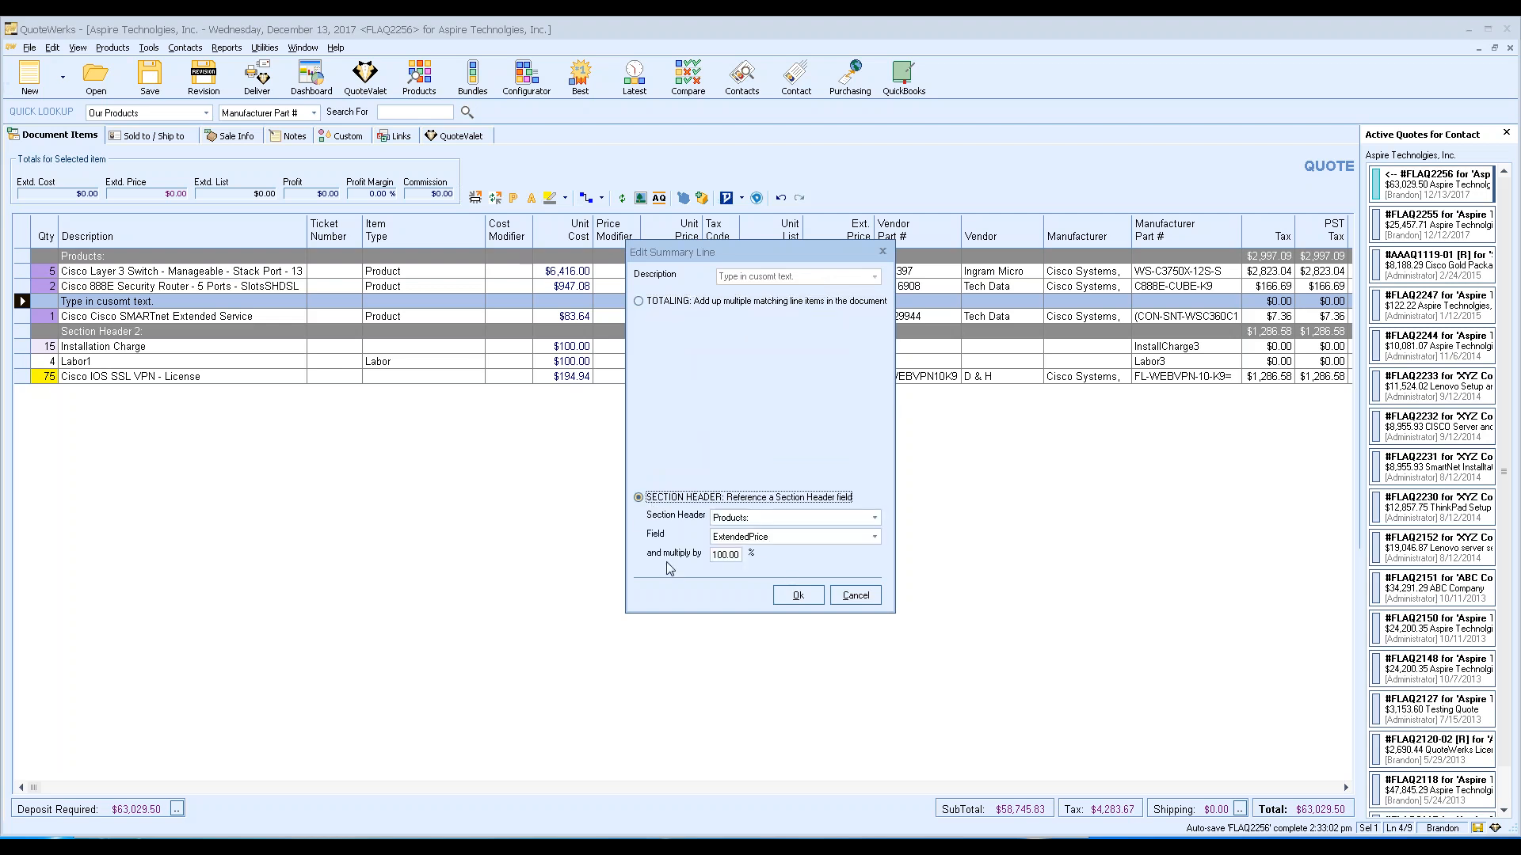
left_click(857, 599)
left_click(195, 303)
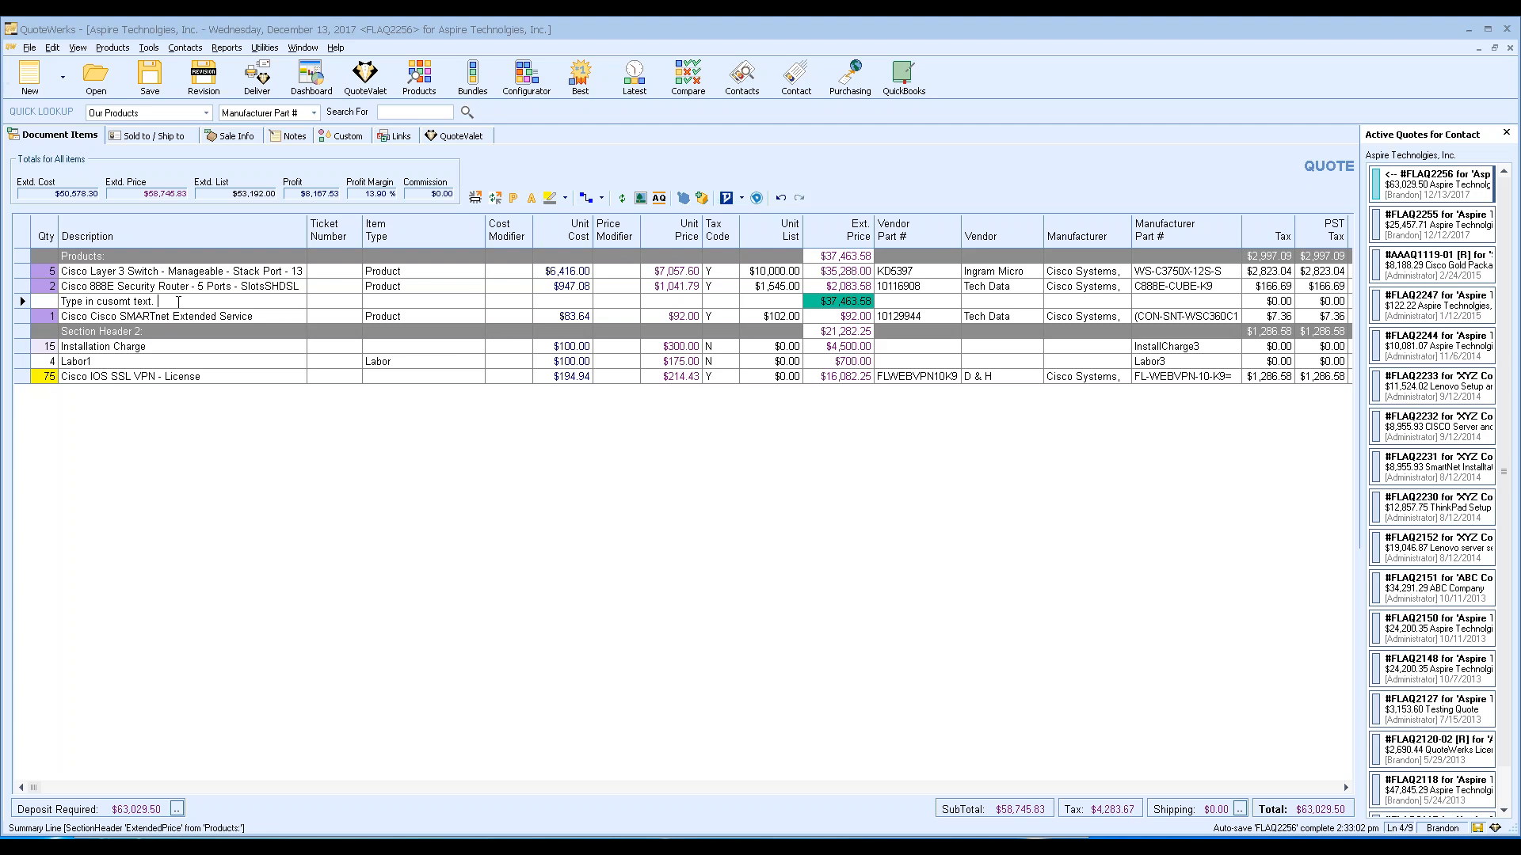
Bring up the product lookup listing all five Demo Items products.
left_click(419, 77)
left_click(1123, 273)
Edit the WS-C3750X-12S-S switch record and browse its linked labor, required and optional items.
right_click(667, 426)
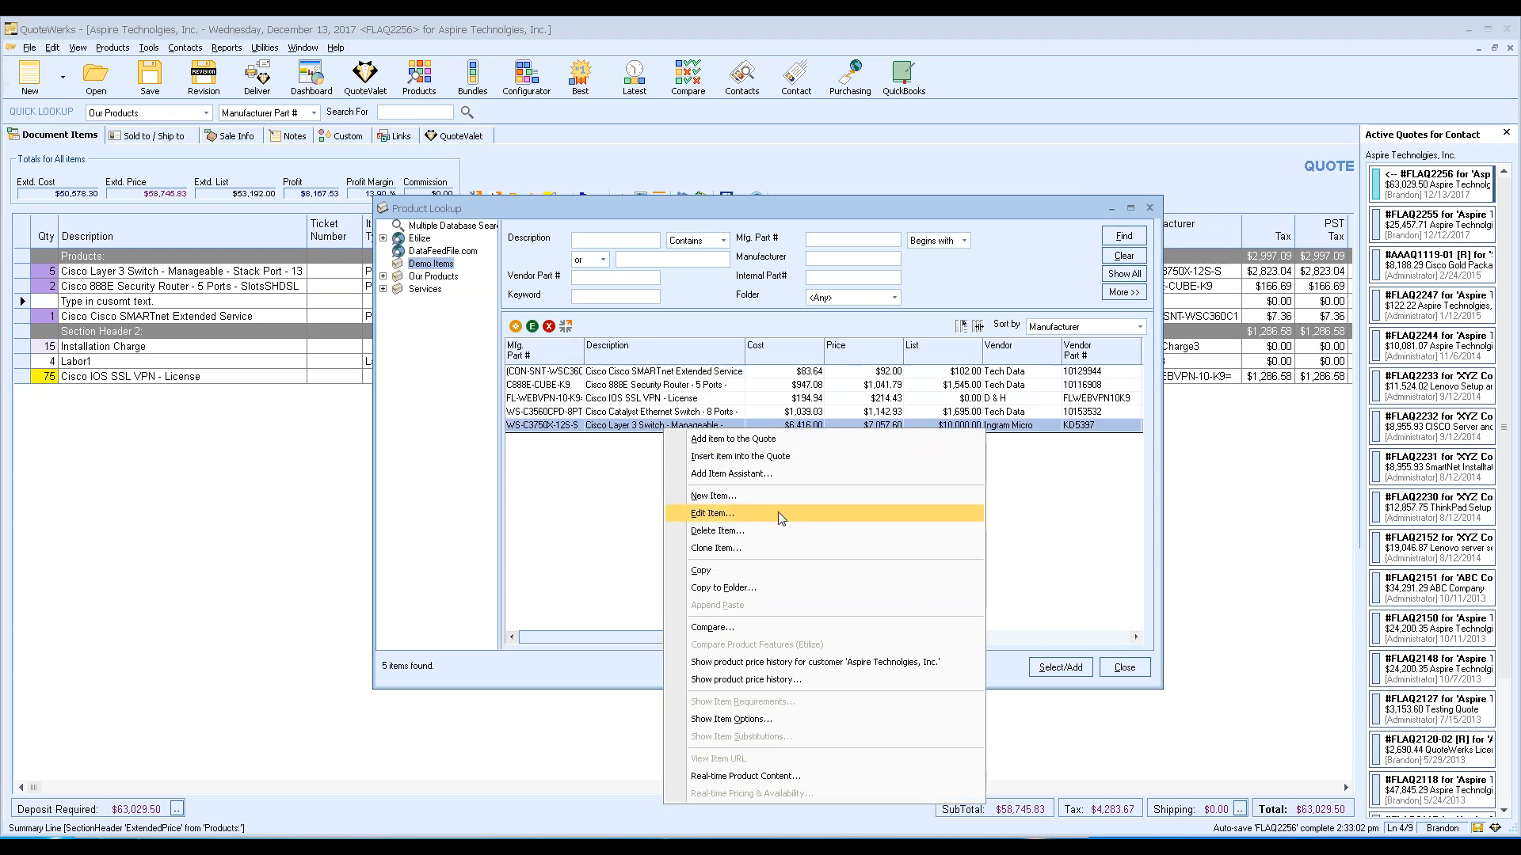
left_click(711, 513)
left_click(654, 233)
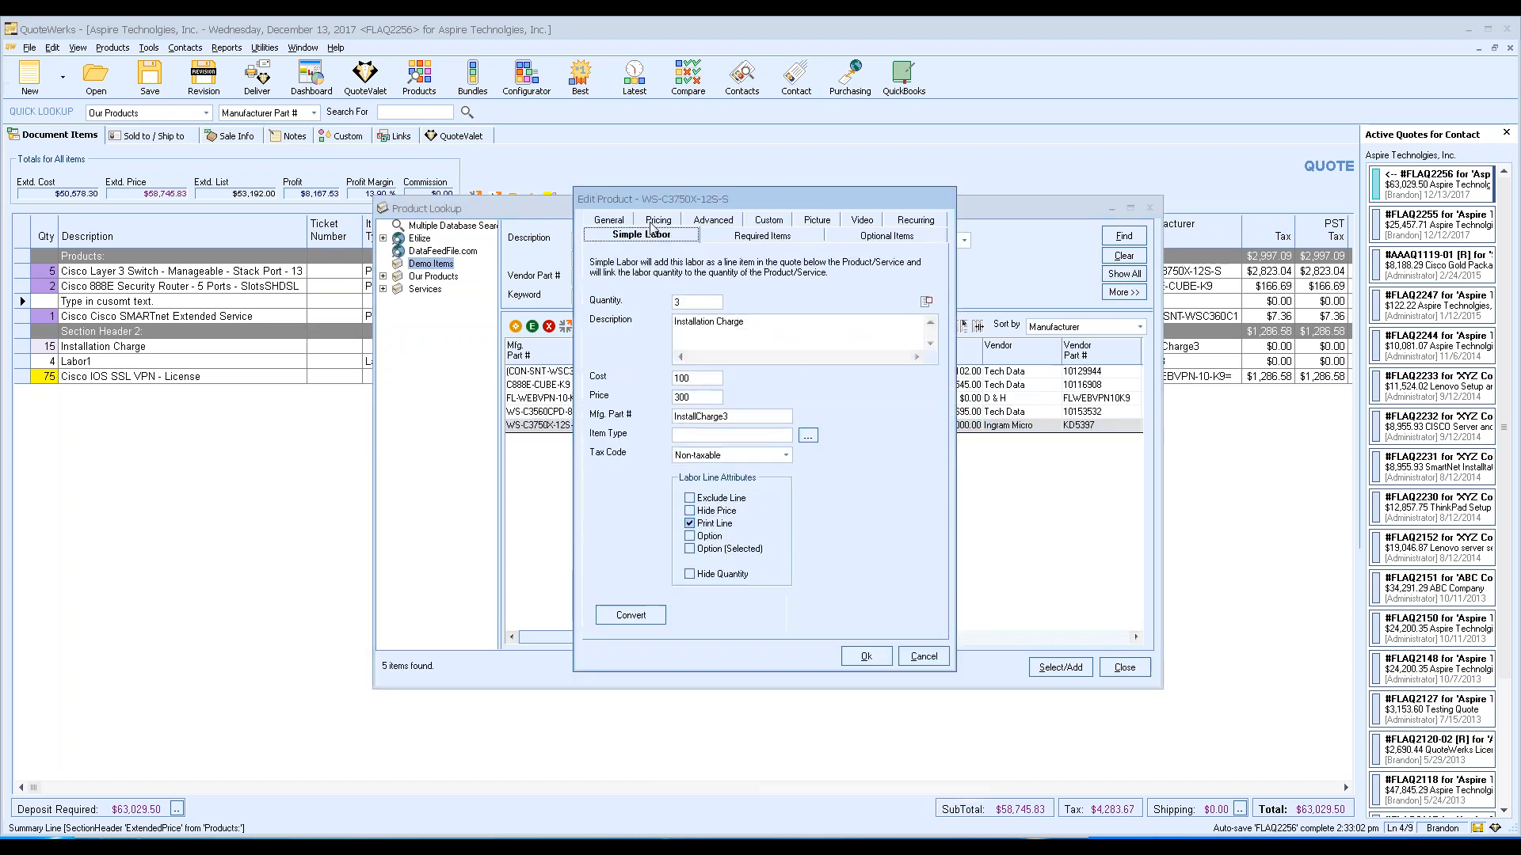
left_click(771, 238)
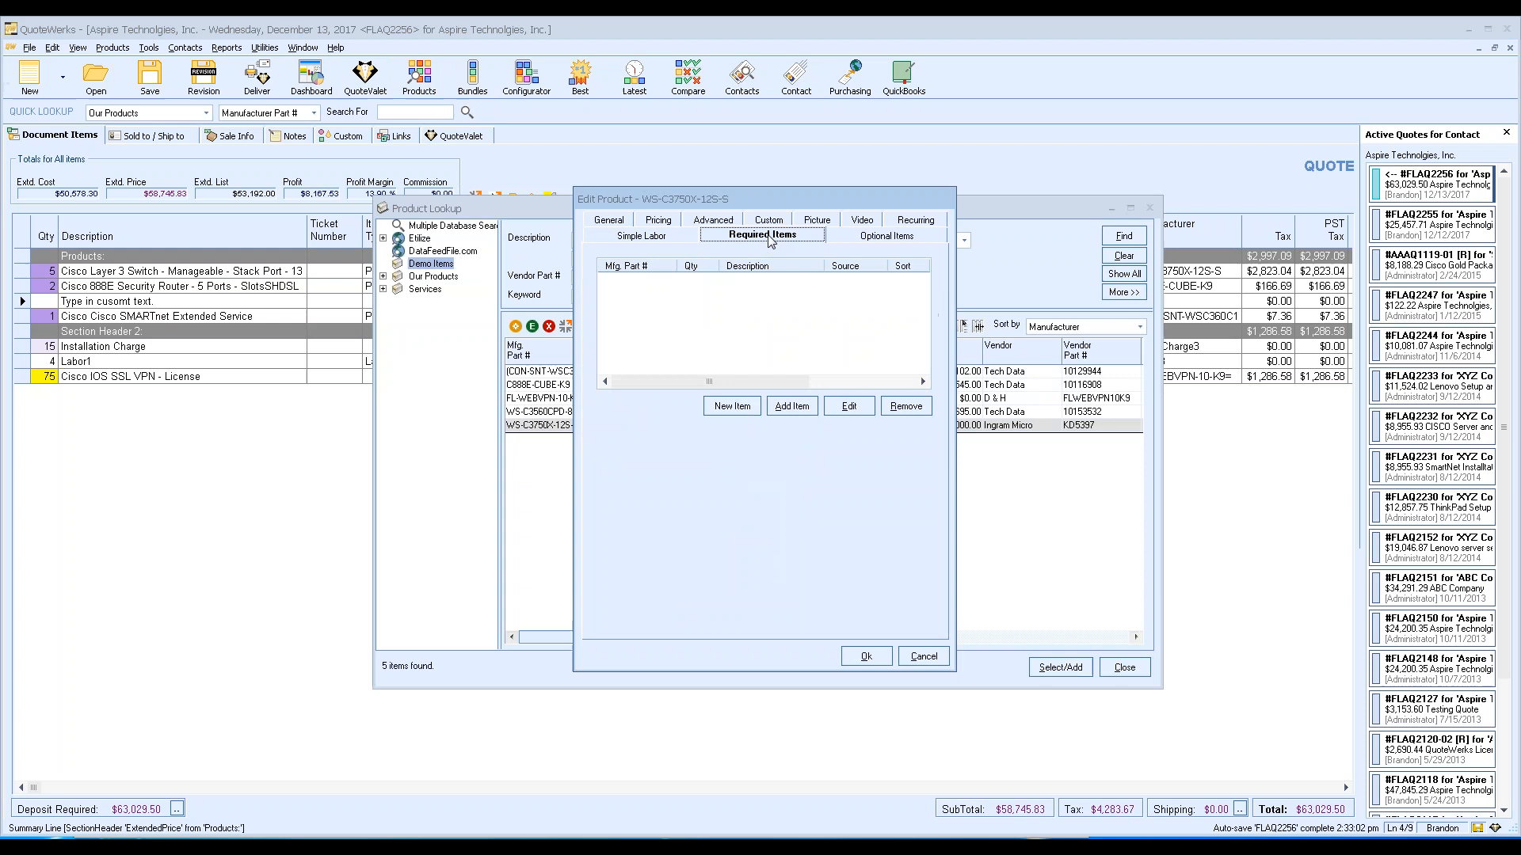
left_click(866, 238)
left_click(795, 237)
Check the switch's linked labor quantity of 3, then begin adding an existing product as required.
left_click_drag(730, 199, 783, 195)
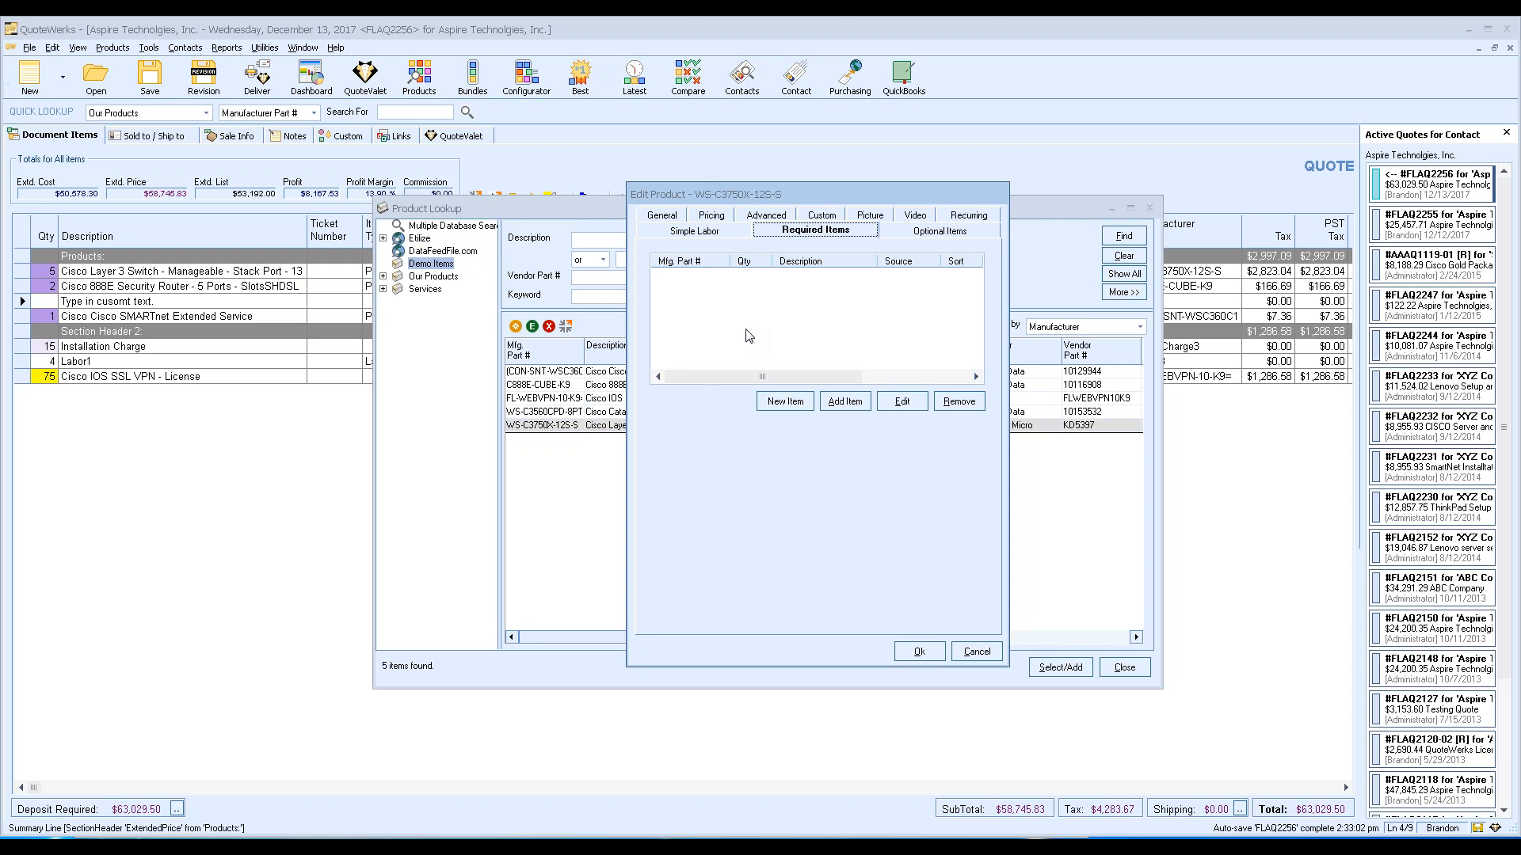
left_click(725, 232)
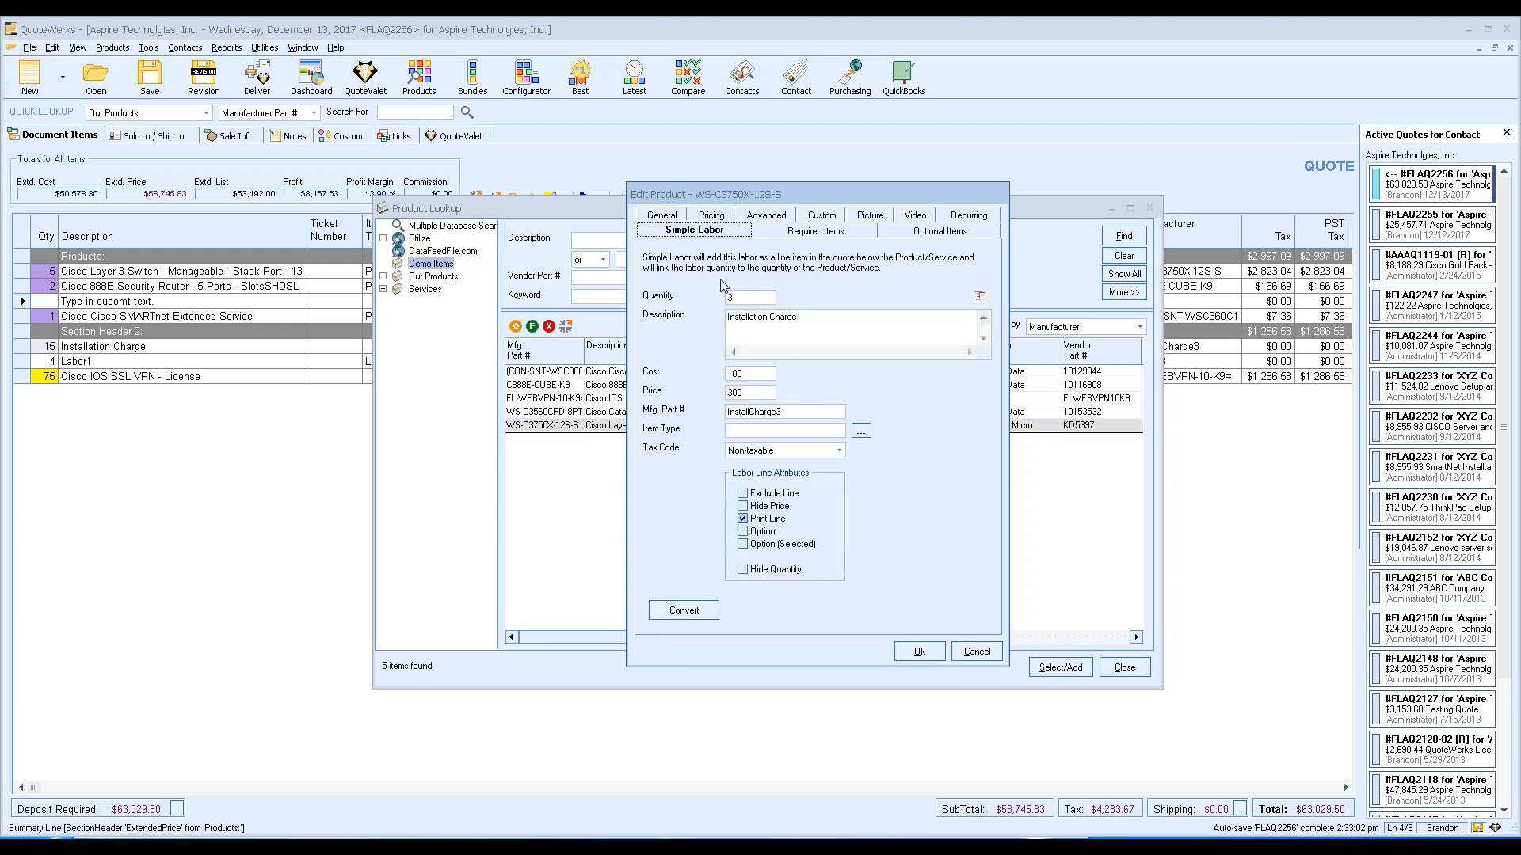
key("Tab")
left_click(751, 291)
left_click(784, 232)
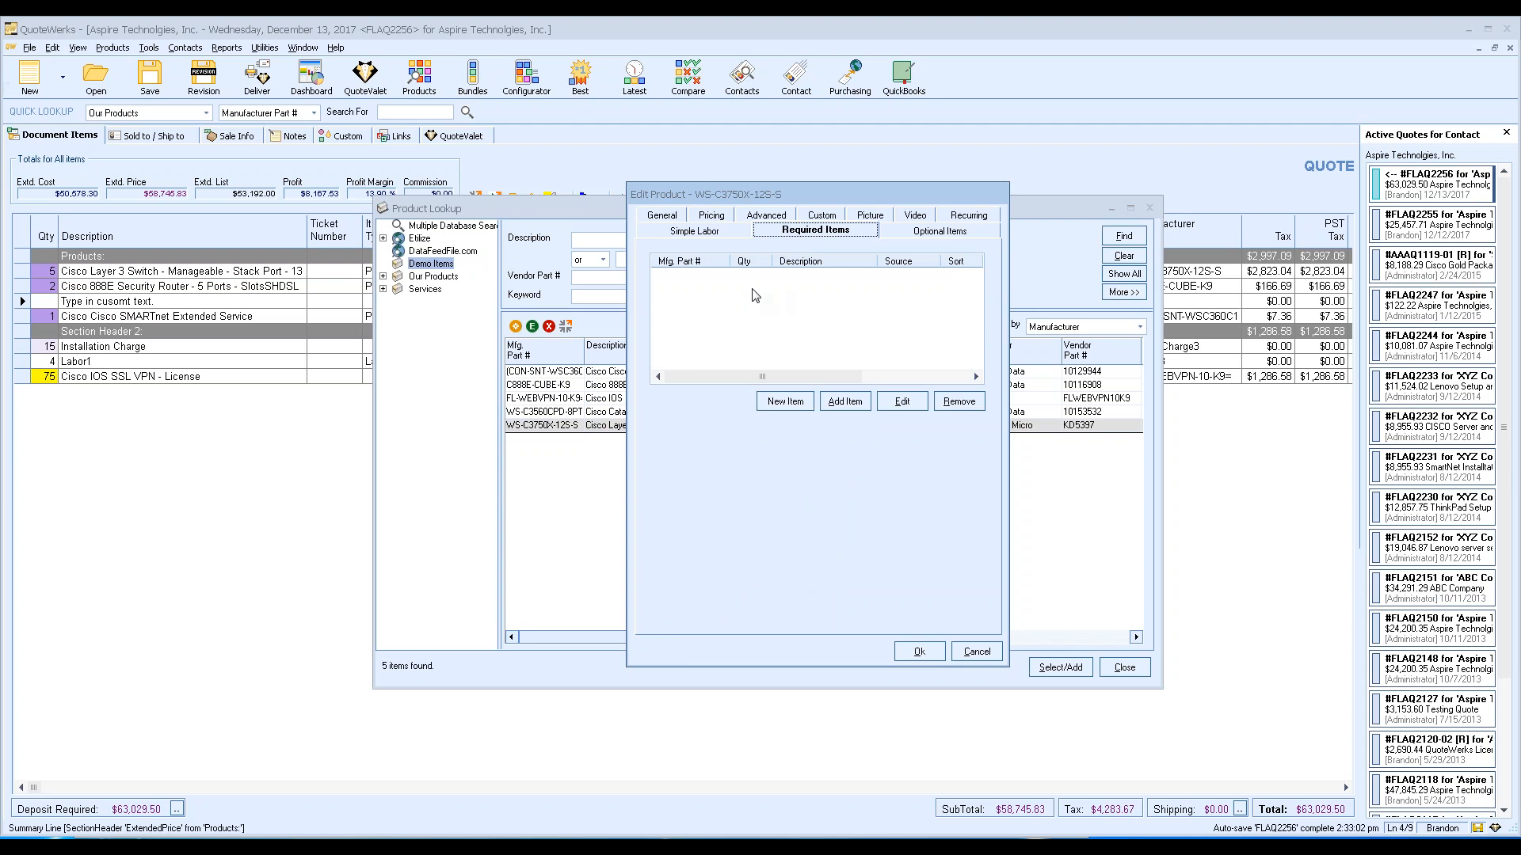
left_click(842, 404)
left_click(832, 467)
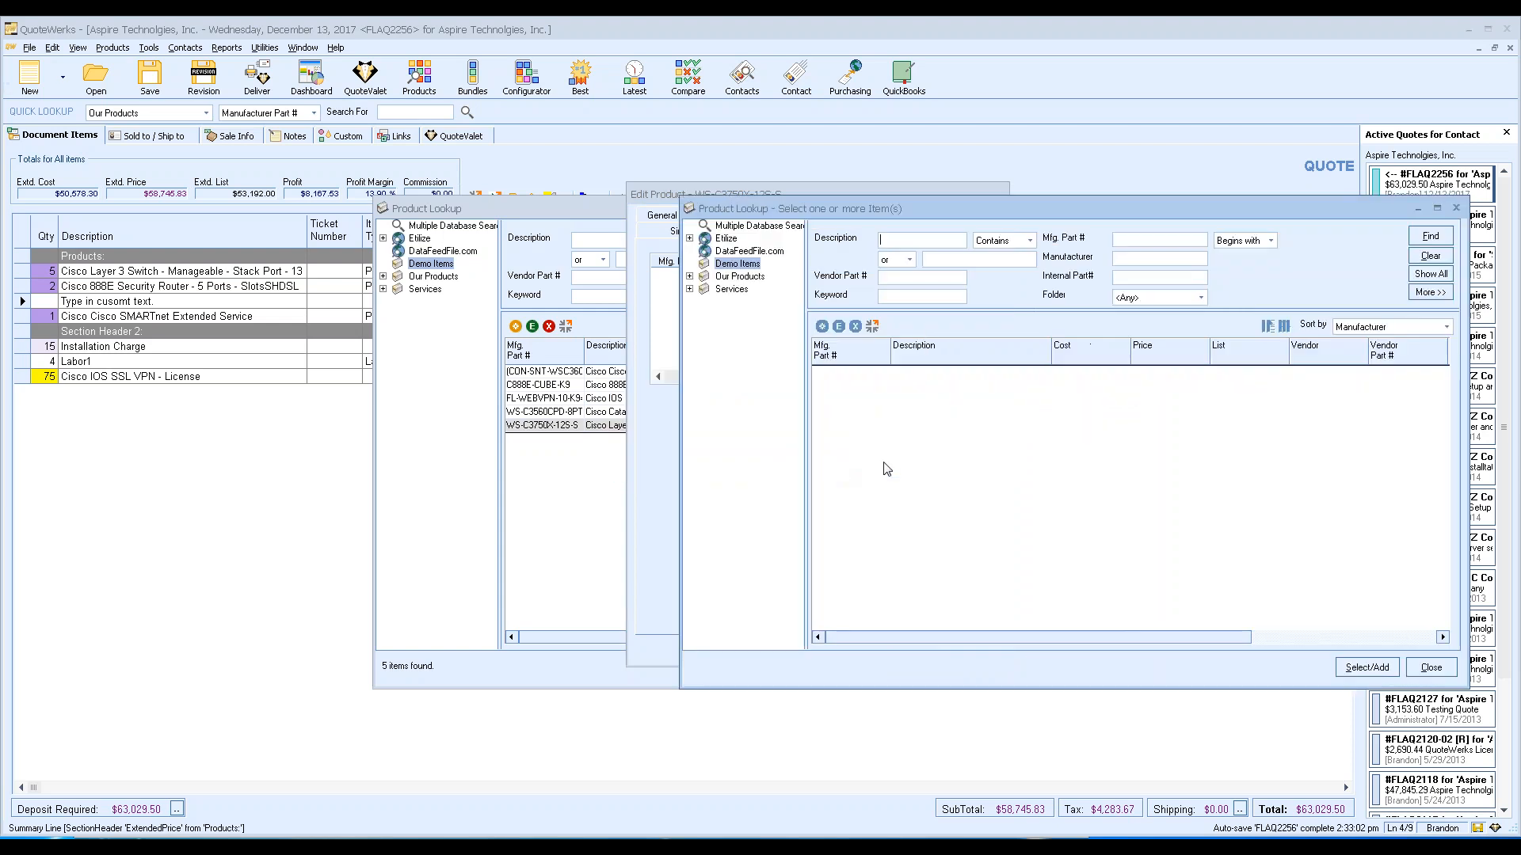
Add the C888E-CUBE-K9 router as a required item of the WS-C3750X-12S-S switch.
left_click(1428, 274)
left_click(1020, 386)
left_click(1364, 667)
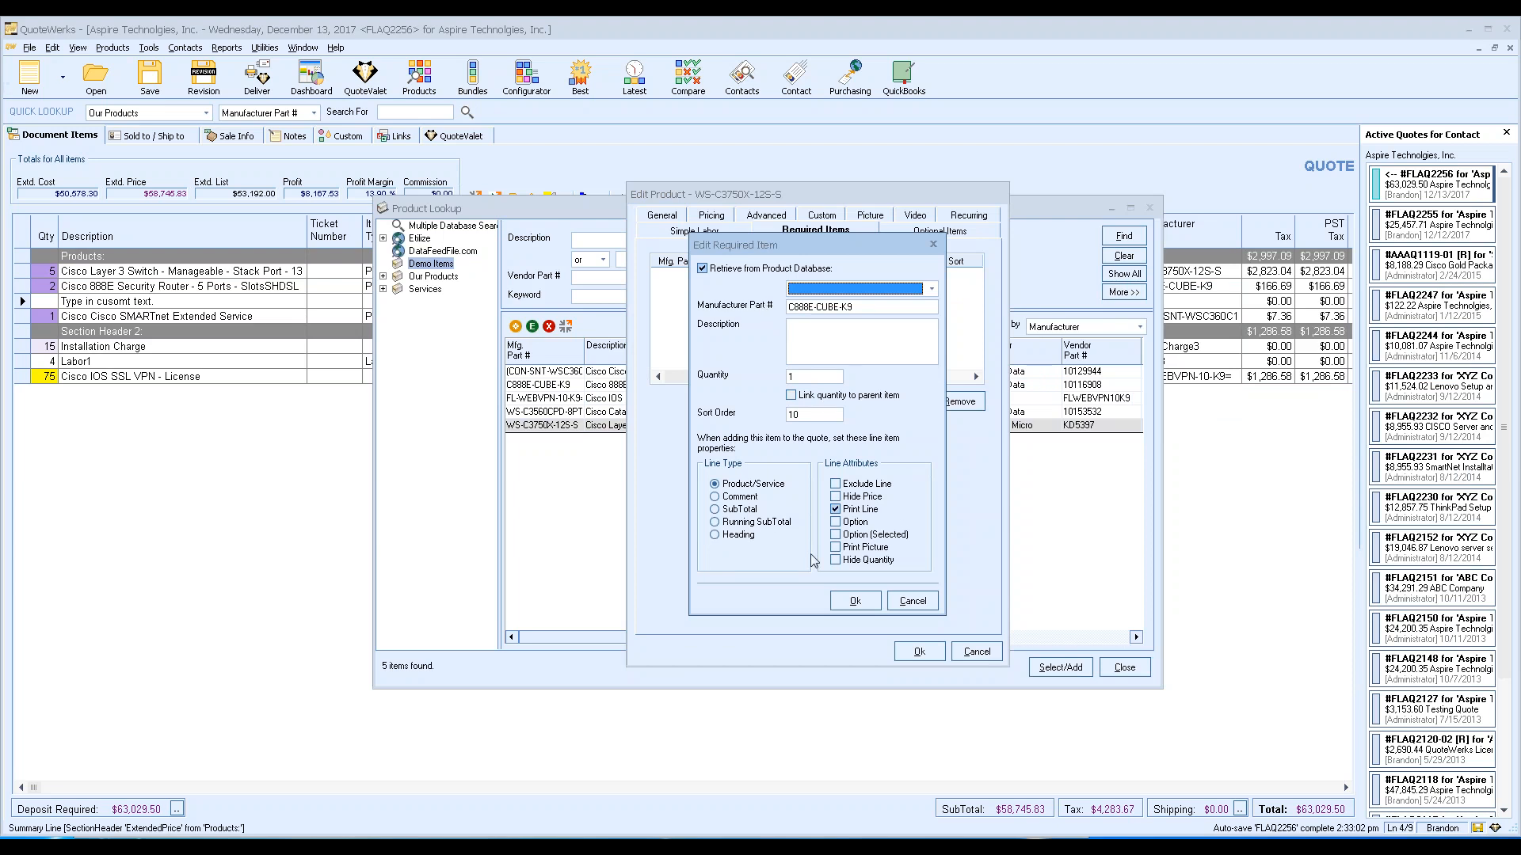
left_click(854, 601)
Create a blank new product and view its empty Optional Items list.
left_click(782, 402)
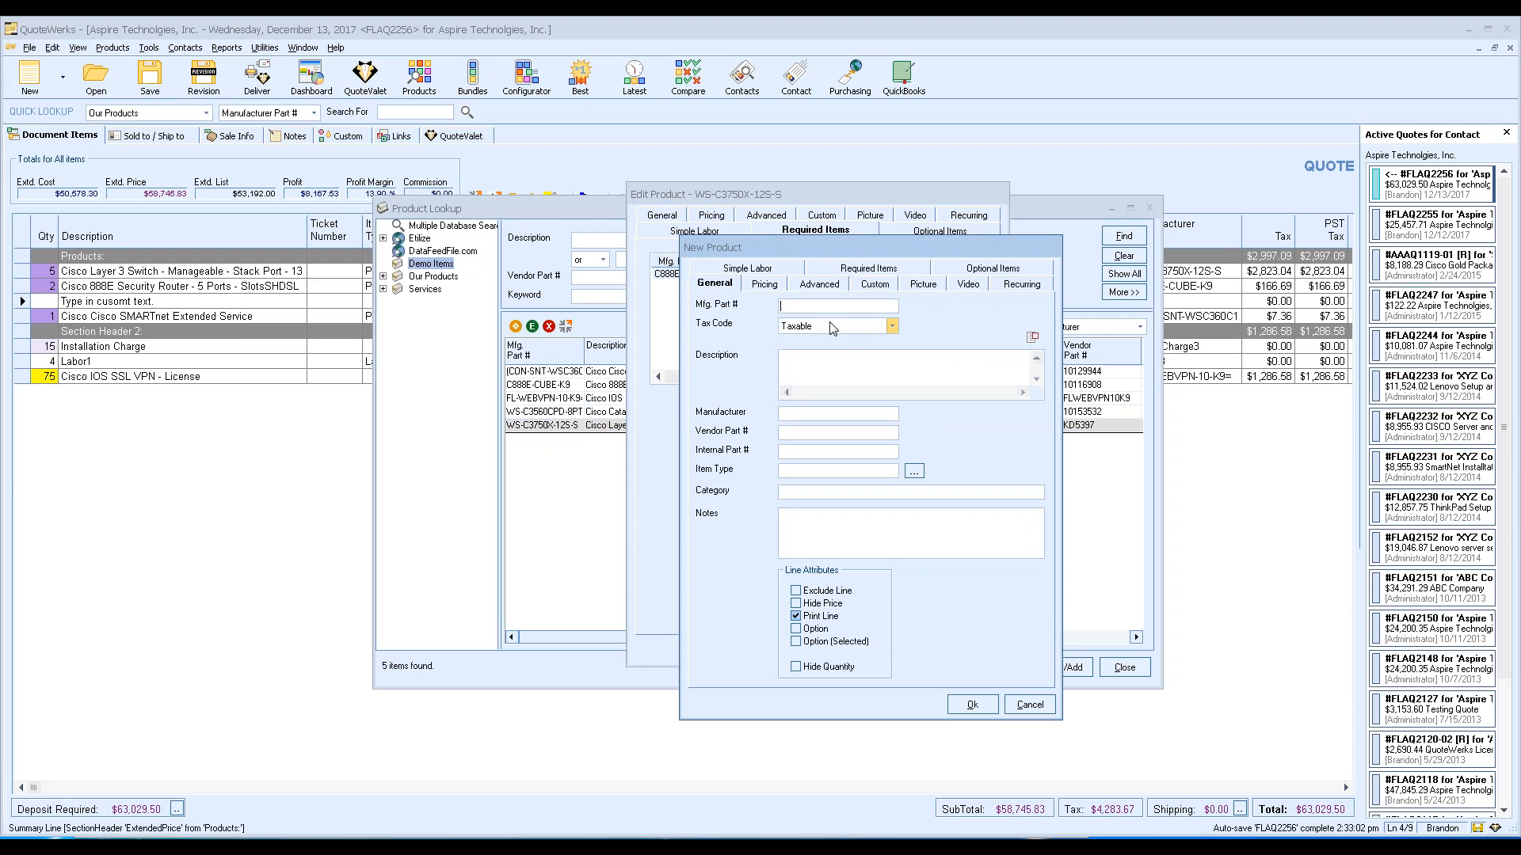
left_click_drag(885, 255, 864, 249)
left_click(947, 263)
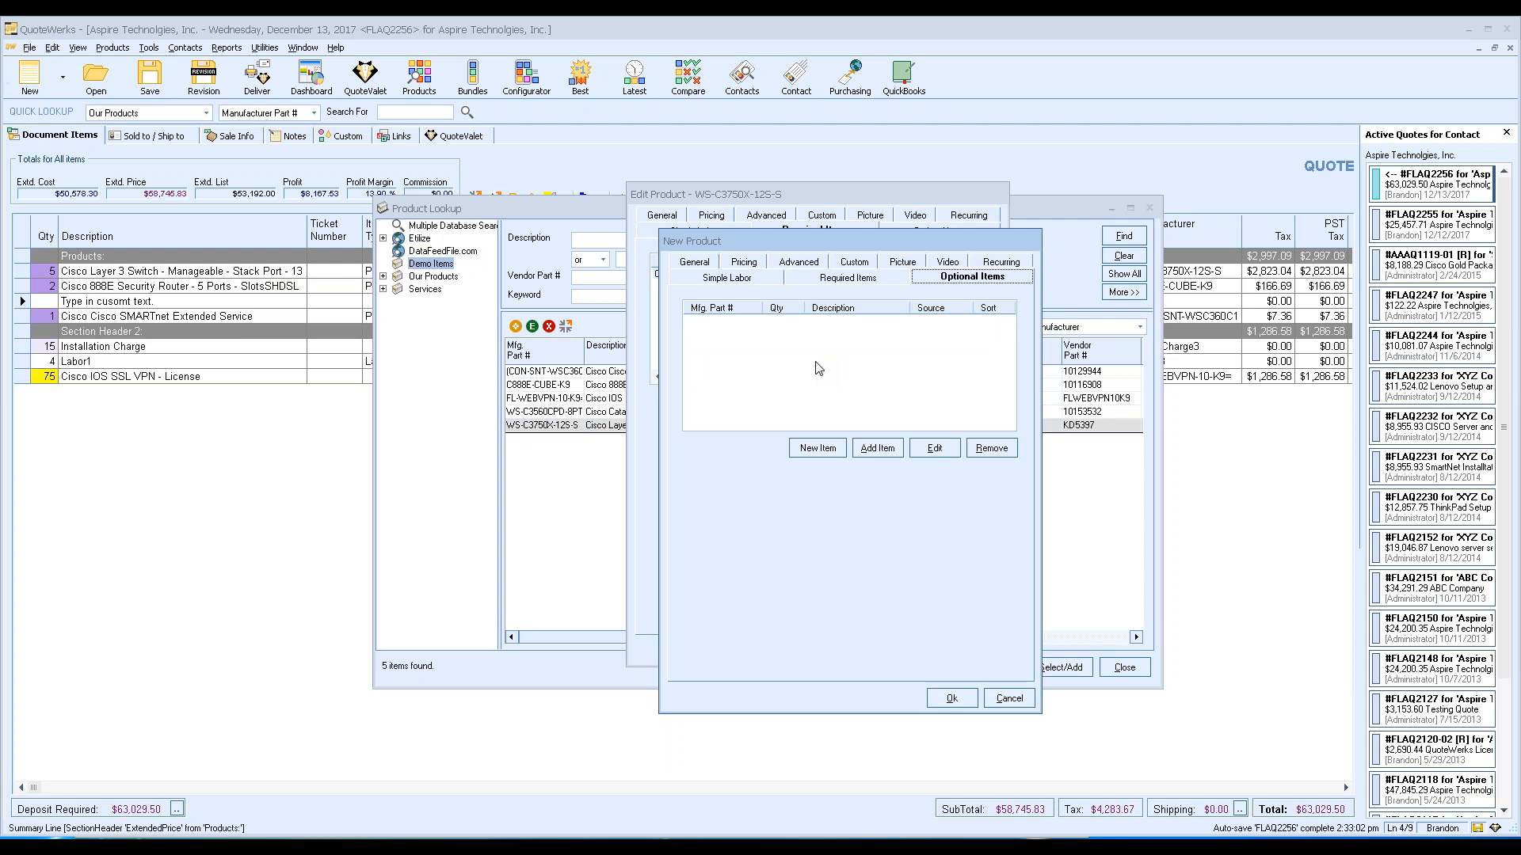
Cancel the New Product and Edit Product dialogs and close Product Lookup.
left_click(1011, 698)
left_click(979, 654)
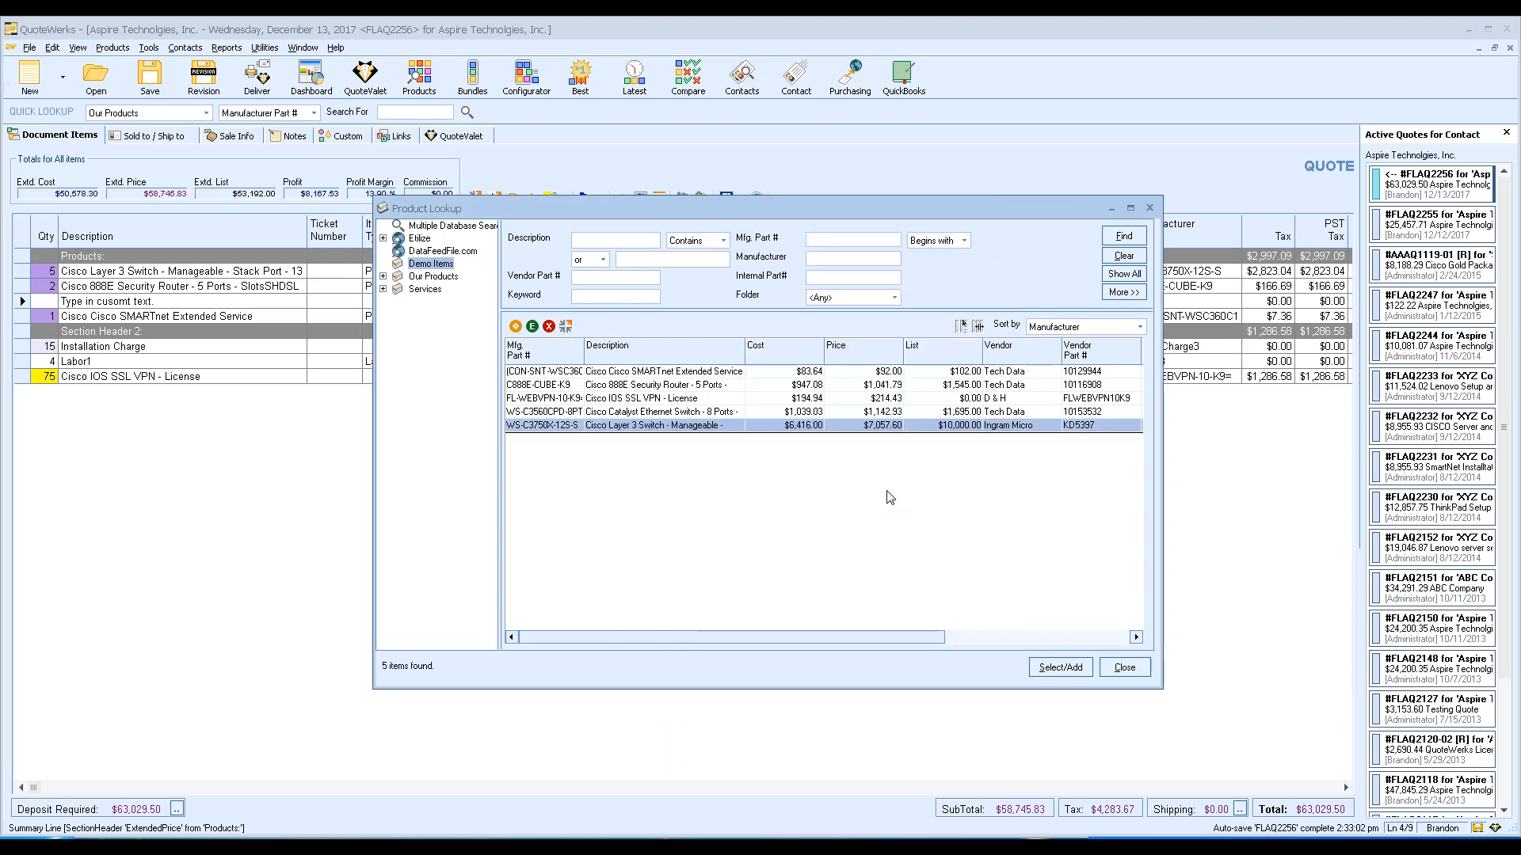
left_click(1125, 667)
Open the IT Package Bundle for editing and view its Items list.
left_click(473, 80)
left_click_drag(115, 32, 491, 190)
left_click(573, 305)
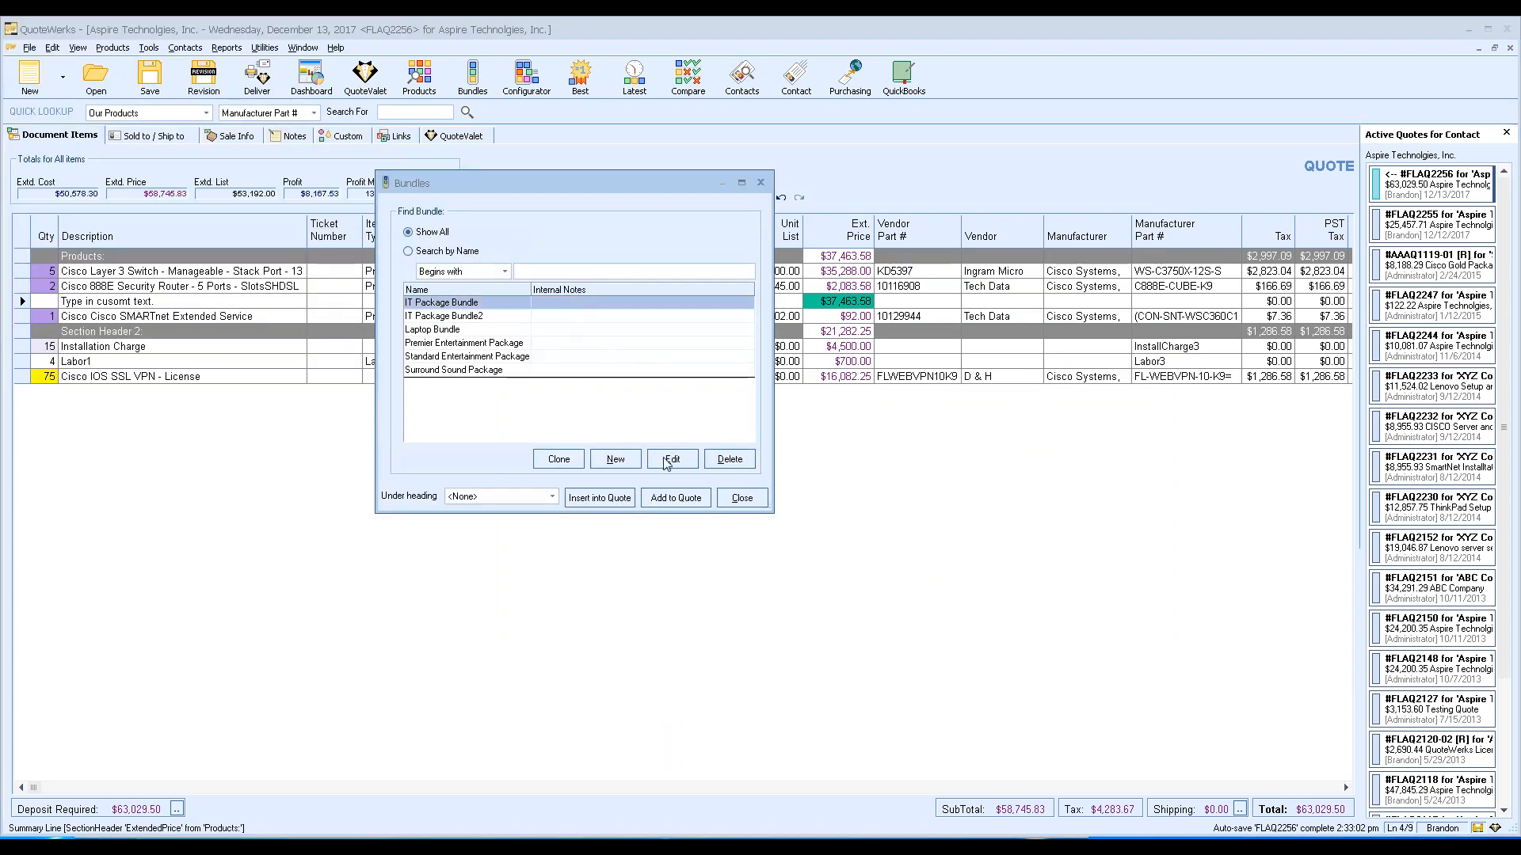
left_click(673, 459)
left_click(414, 178)
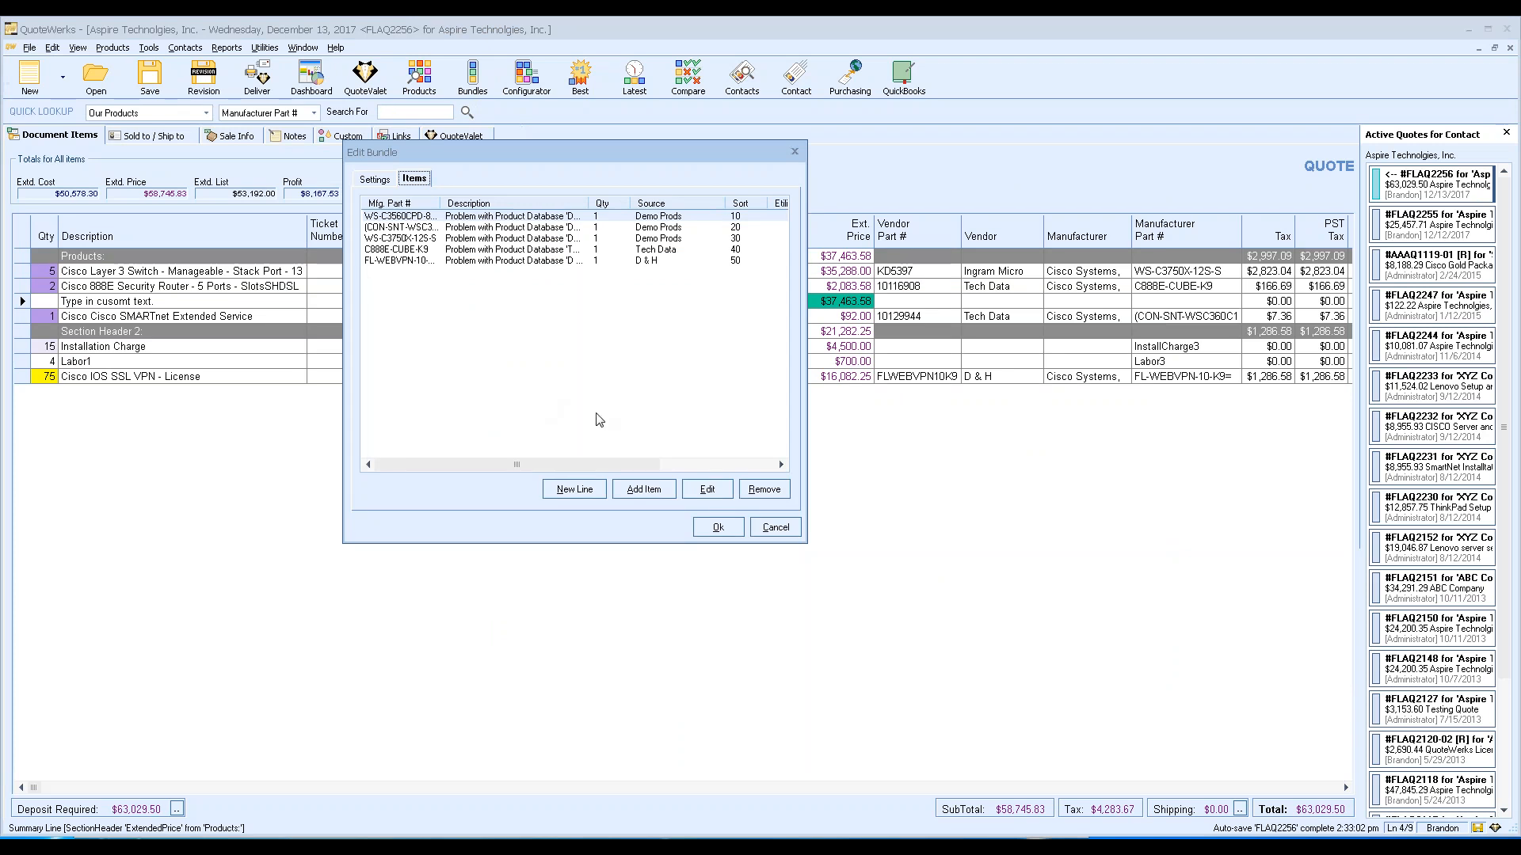
Start adding a bundle item and list all products in Product Lookup.
left_click(650, 495)
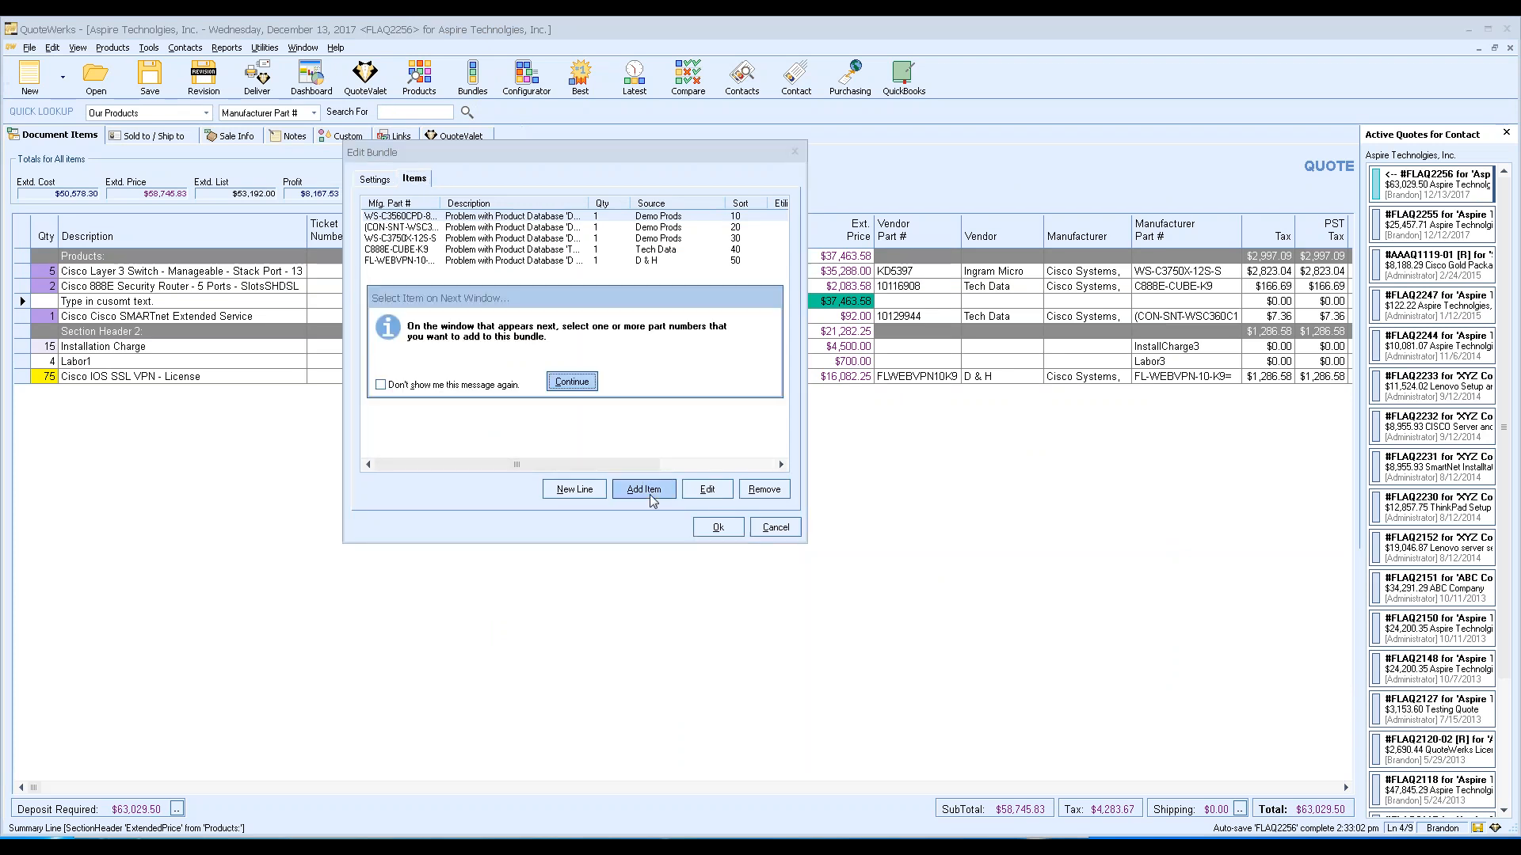
left_click(568, 382)
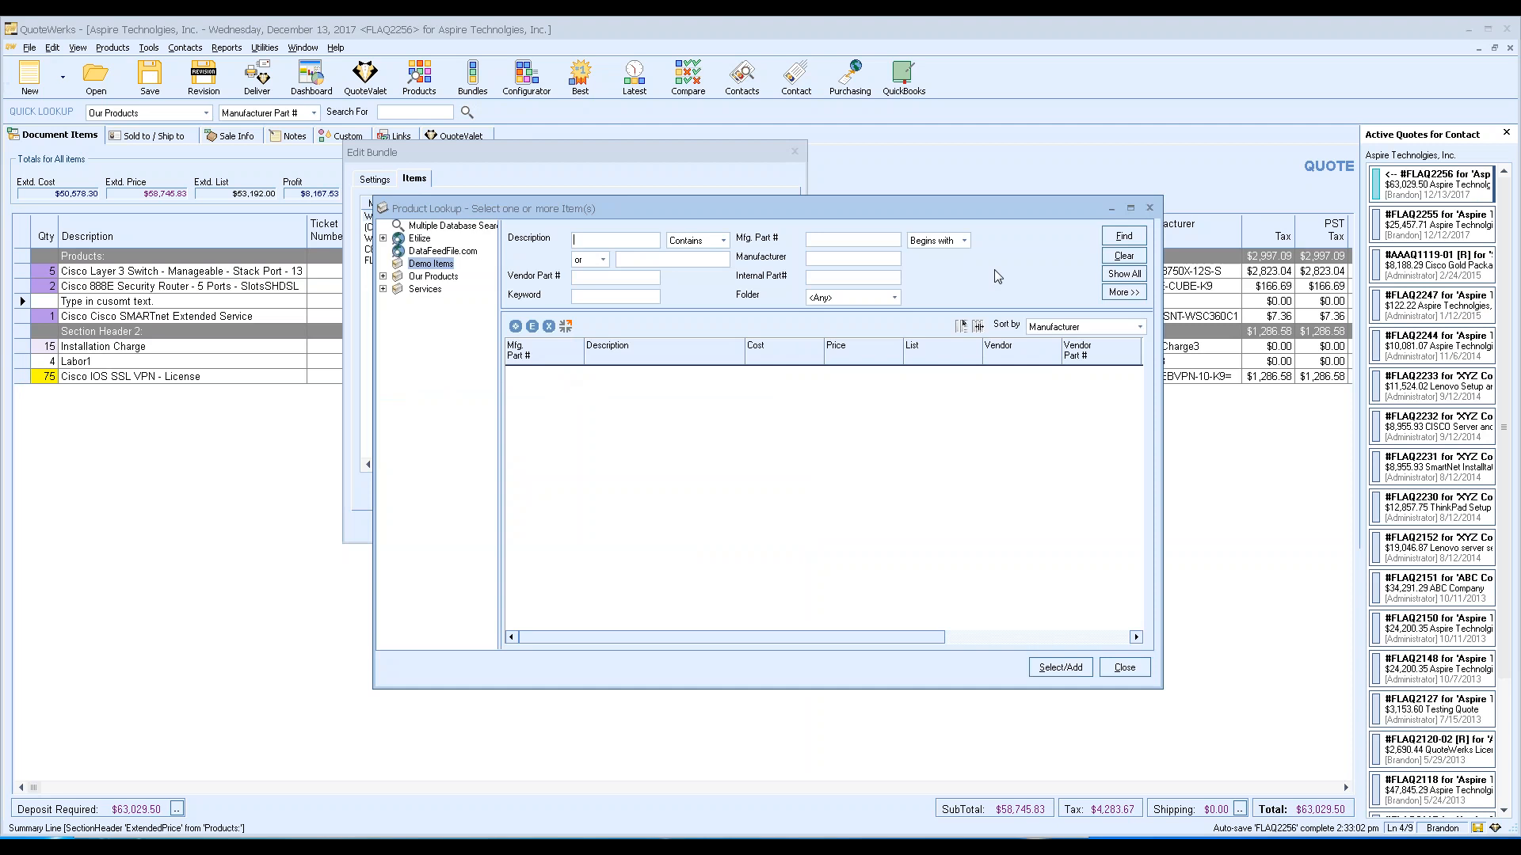
left_click(1125, 274)
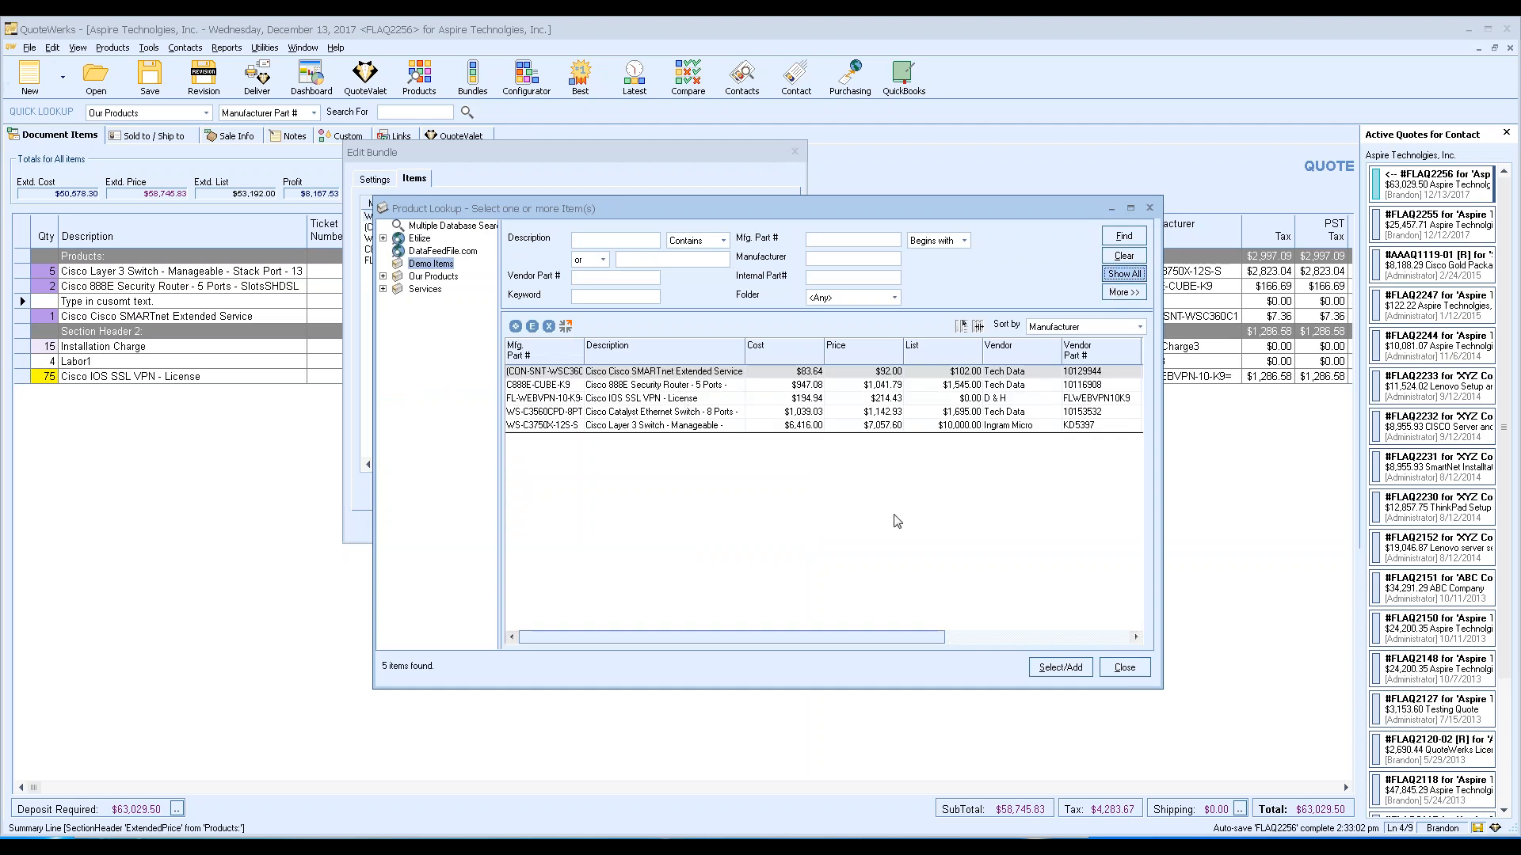
Add a trial bundle line with placeholder text, then cancel the IT Package Bundle editor.
left_click(1125, 667)
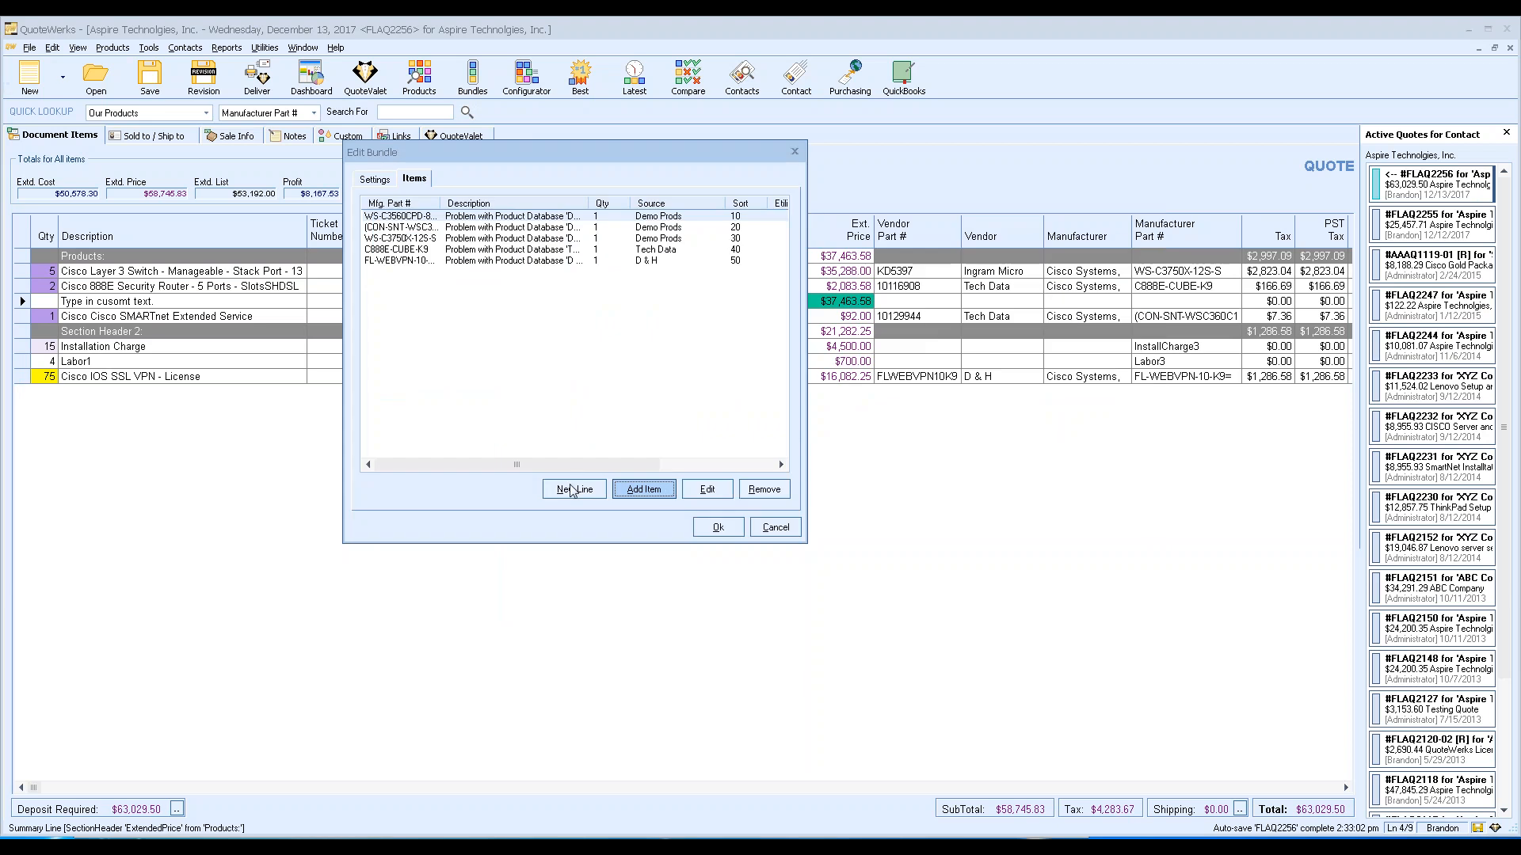
left_click(572, 489)
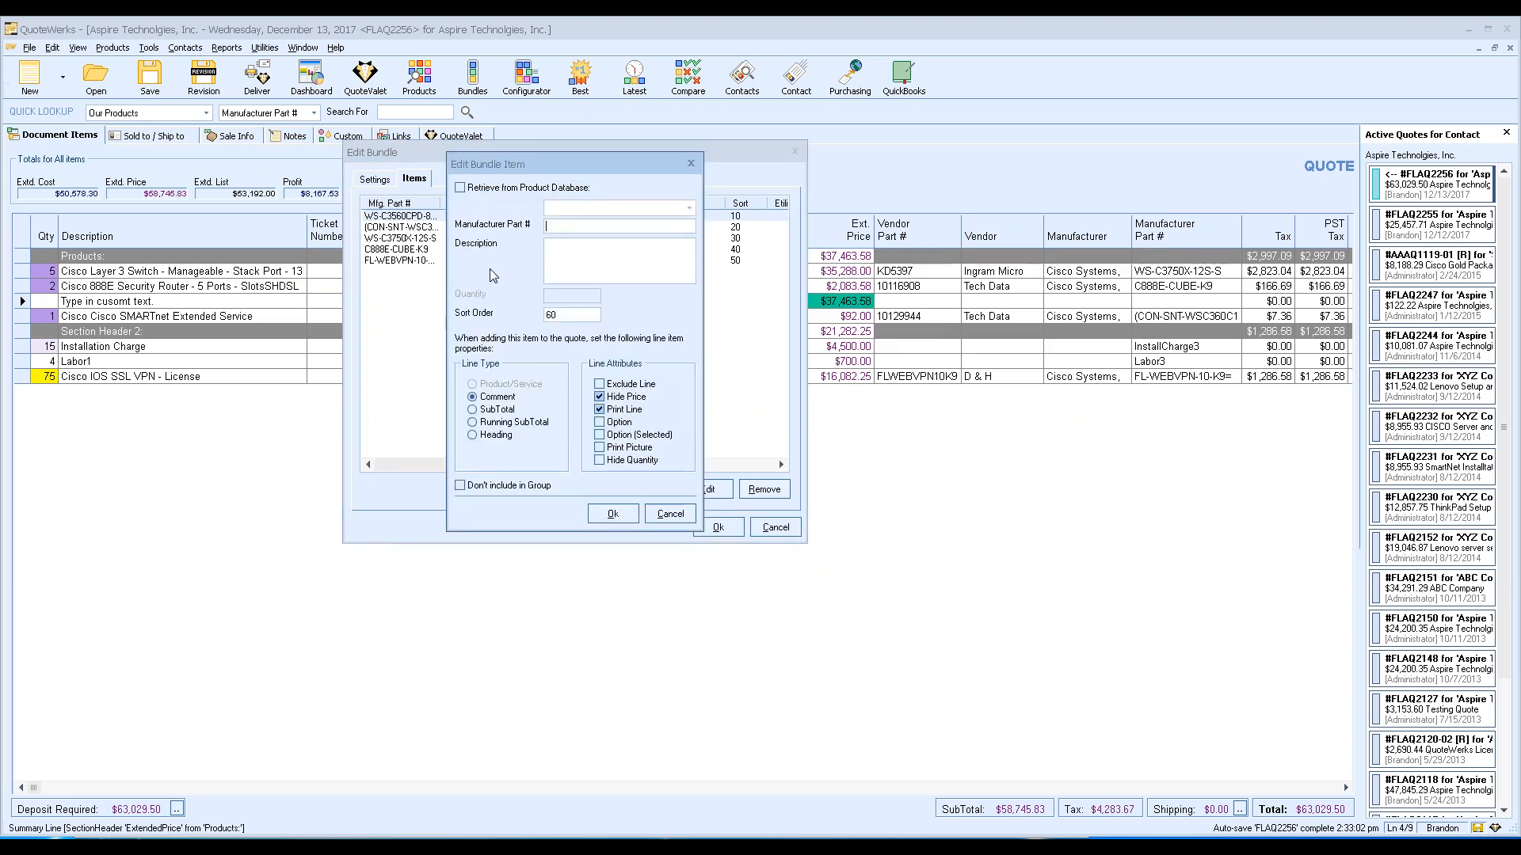
type("aksdjasdffasdfasdf")
left_click(679, 513)
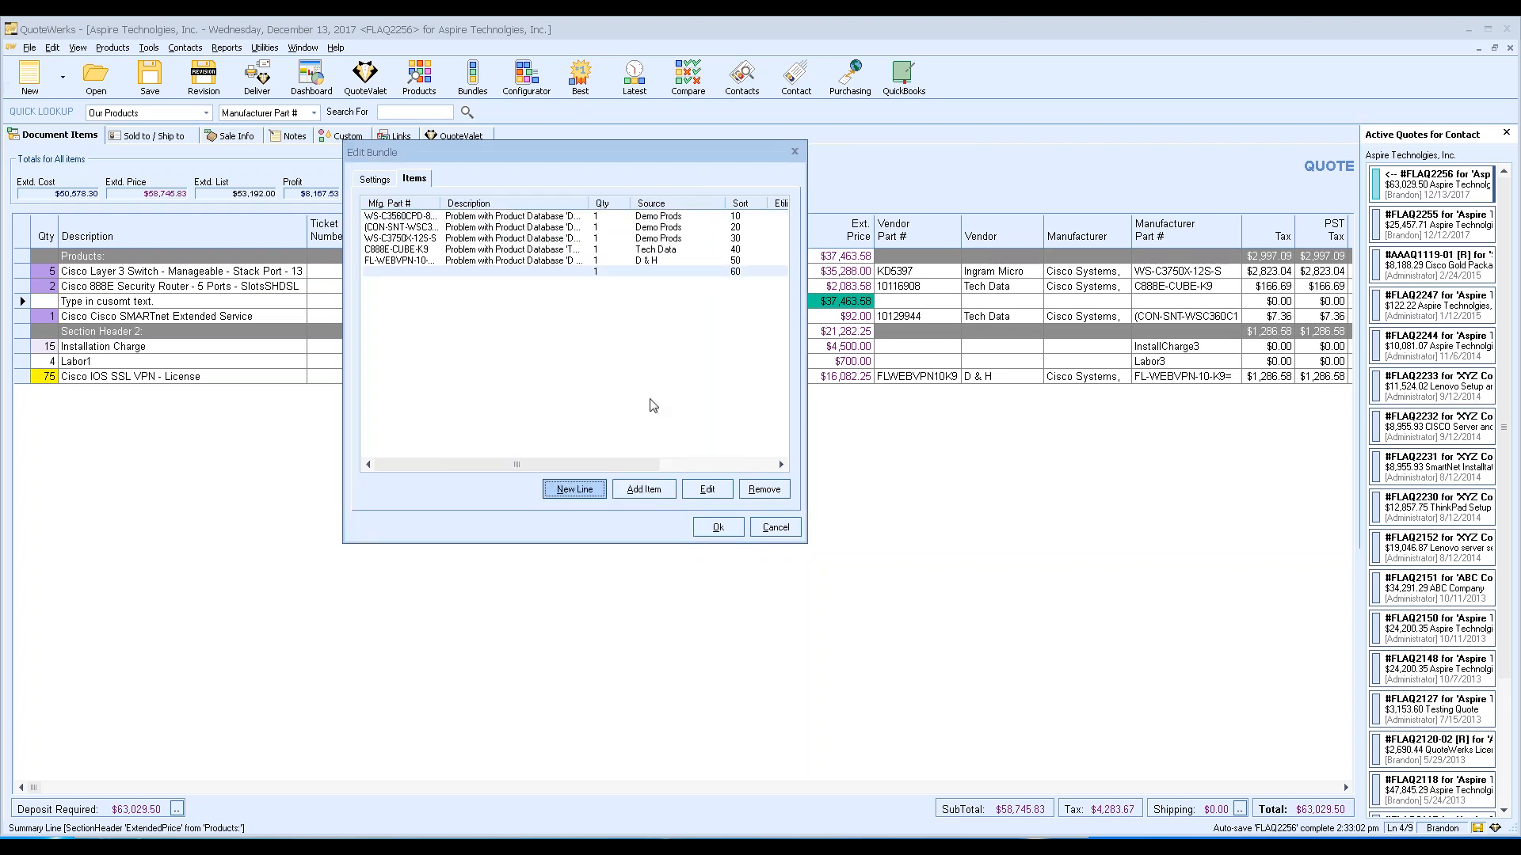
left_click(768, 530)
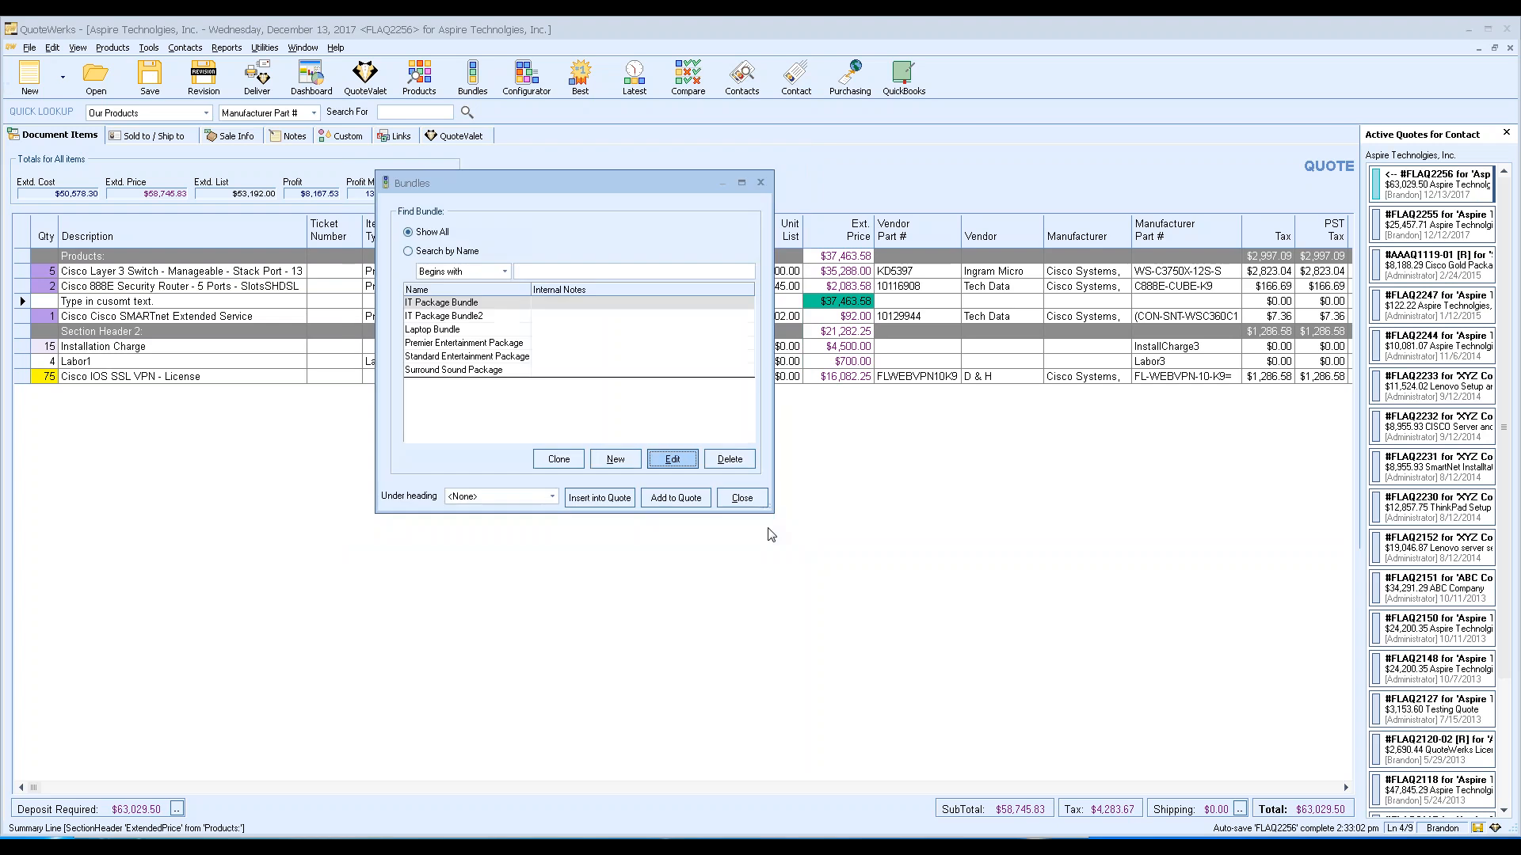
In the quote's Dynamic Notes, add a timestamped note 'This note is for the webinar.'.
left_click(736, 497)
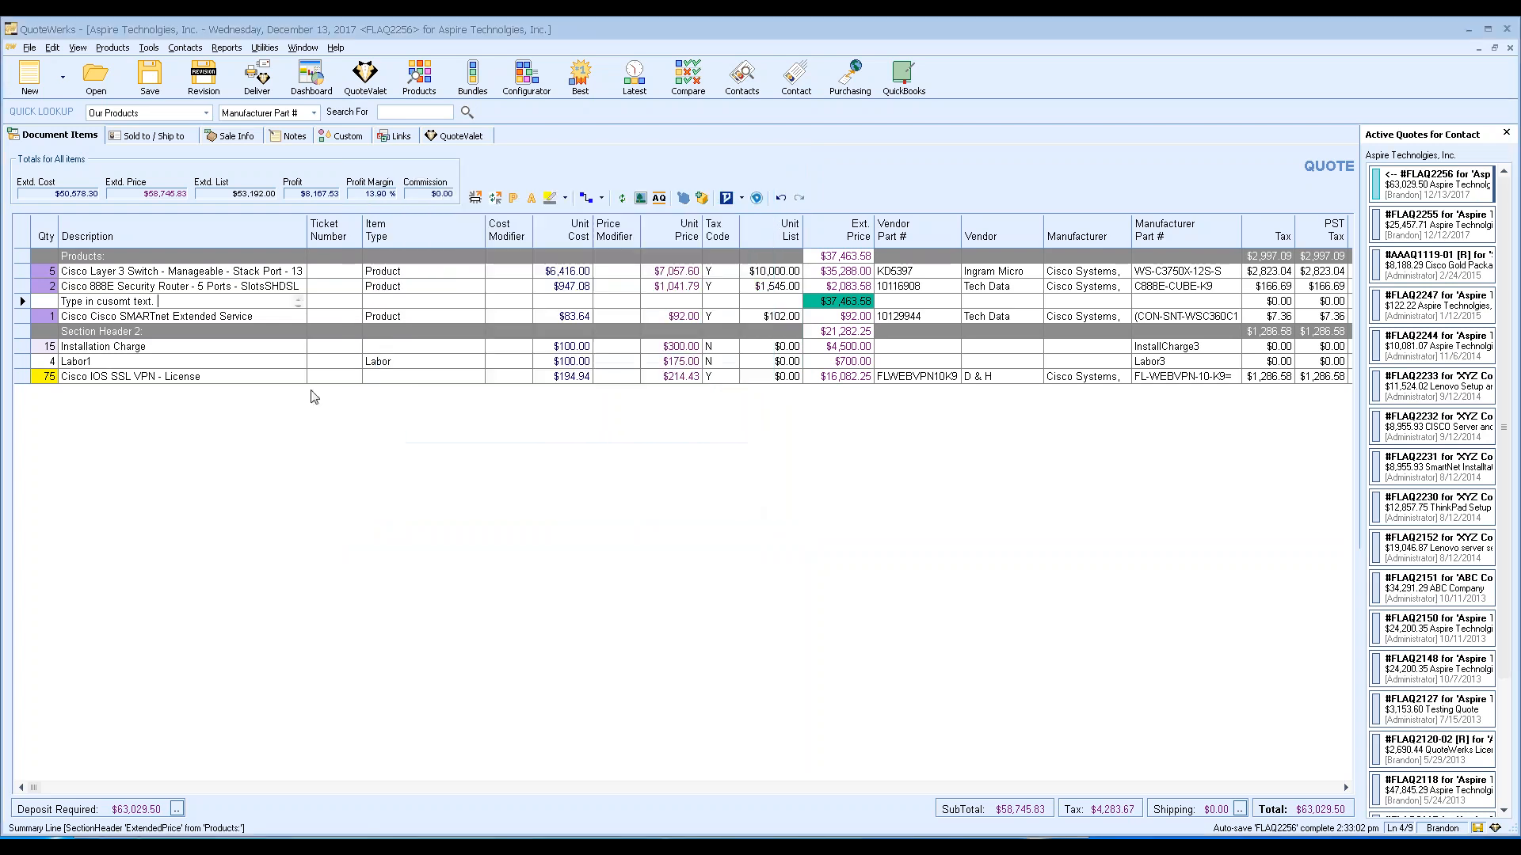
left_click(295, 137)
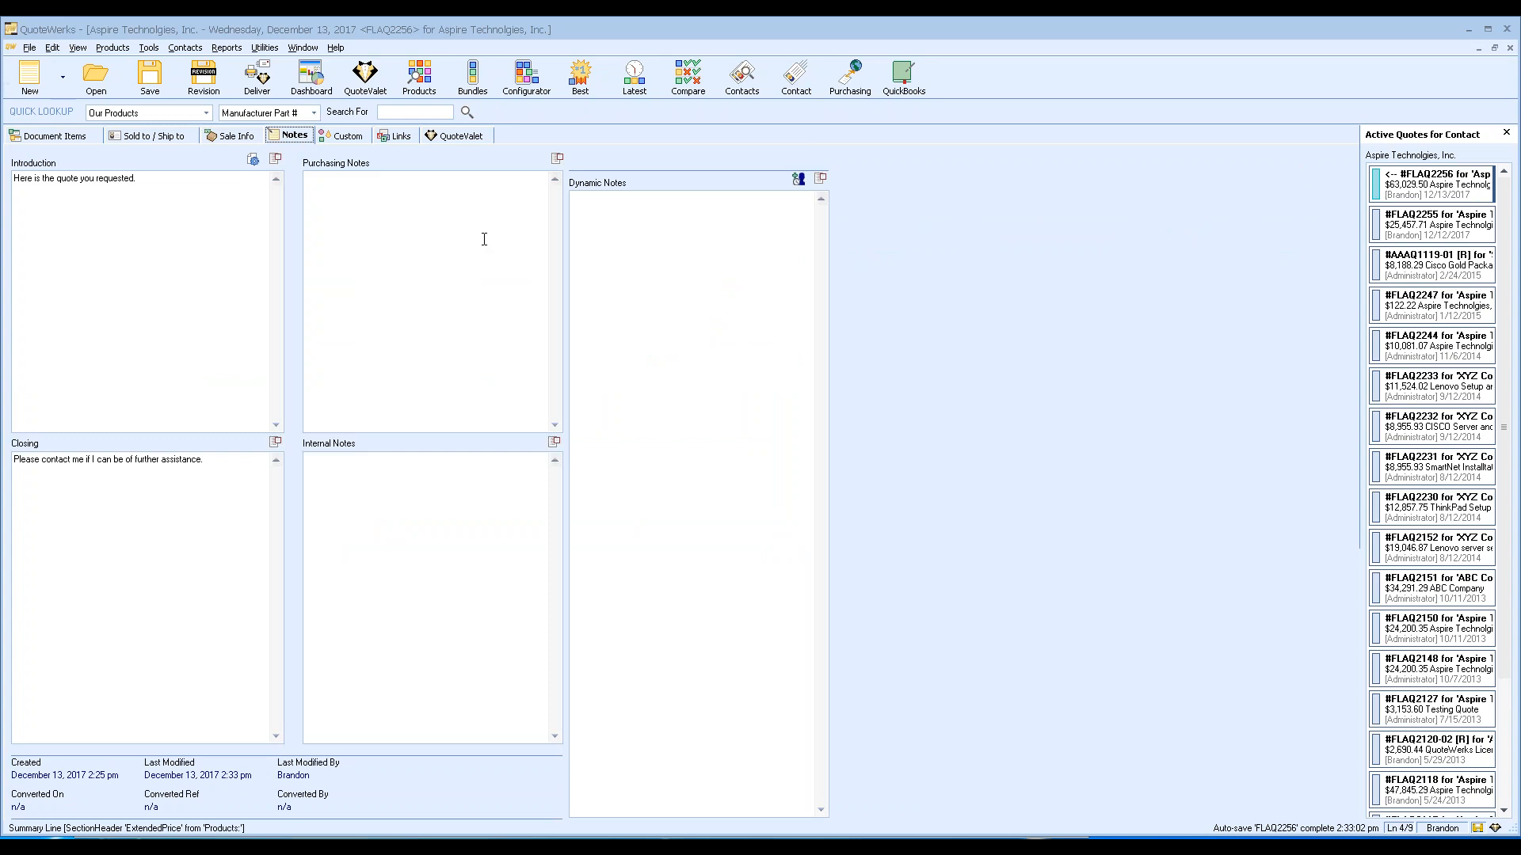
left_click(604, 238)
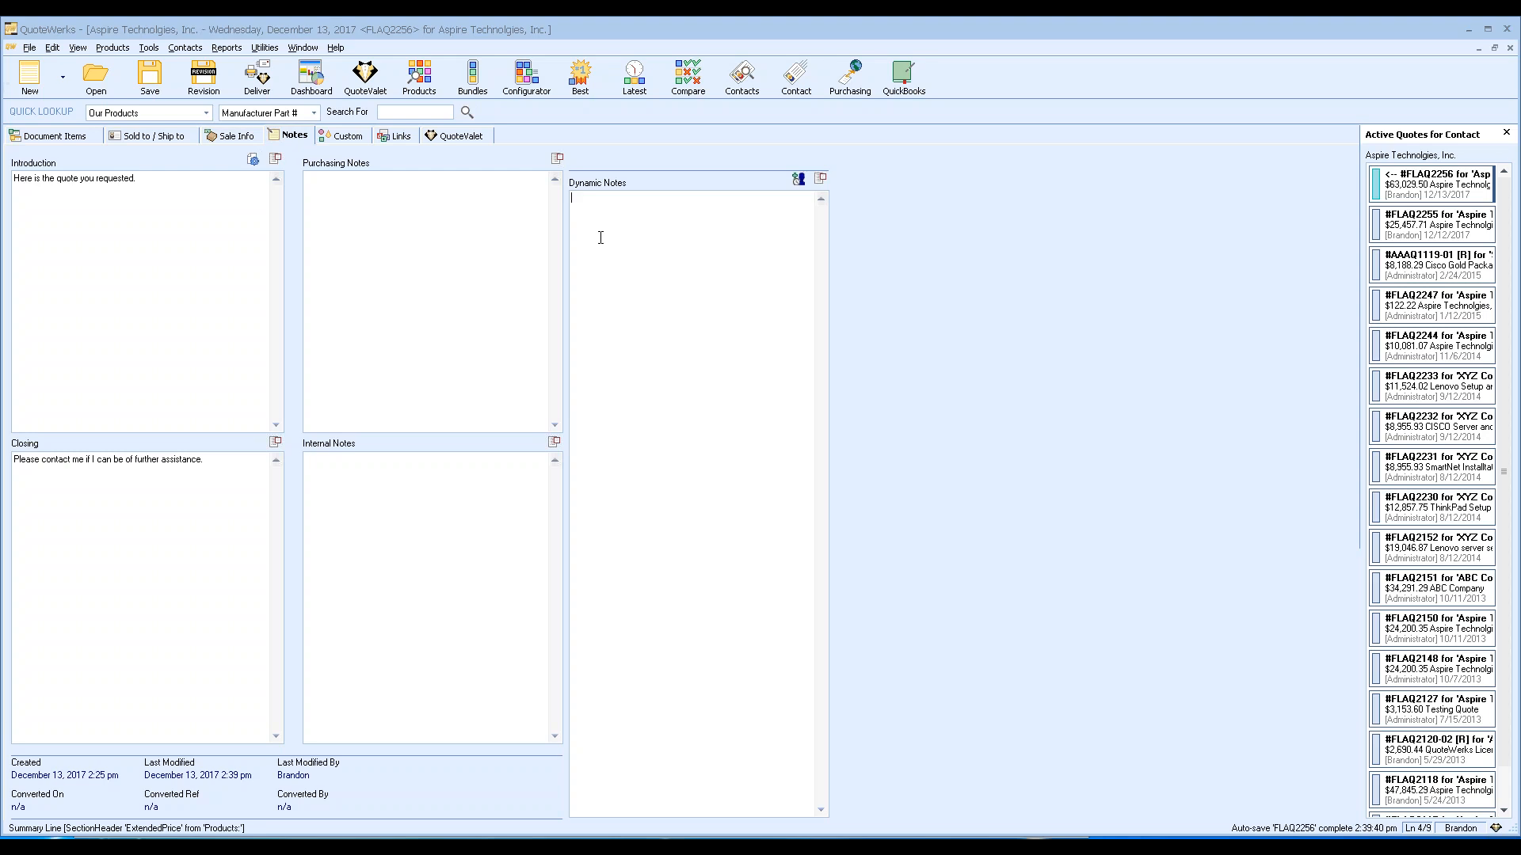
left_click(800, 183)
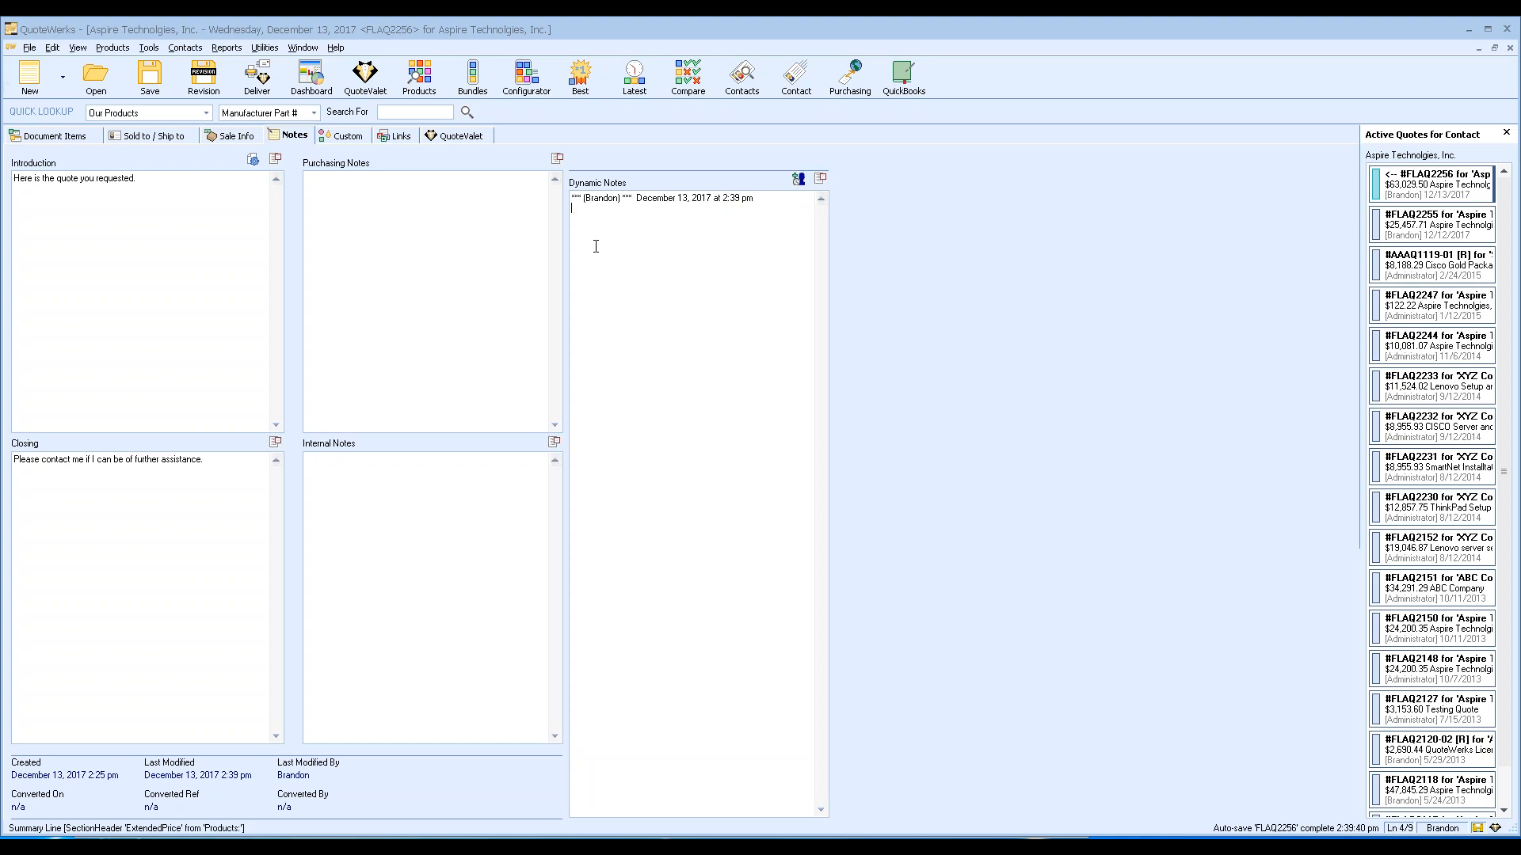
type("This note is for the webinar.")
Add a newer timestamped note 'Note field intro.' above the first one.
left_click(798, 180)
type("Note field intro.")
left_click(162, 182)
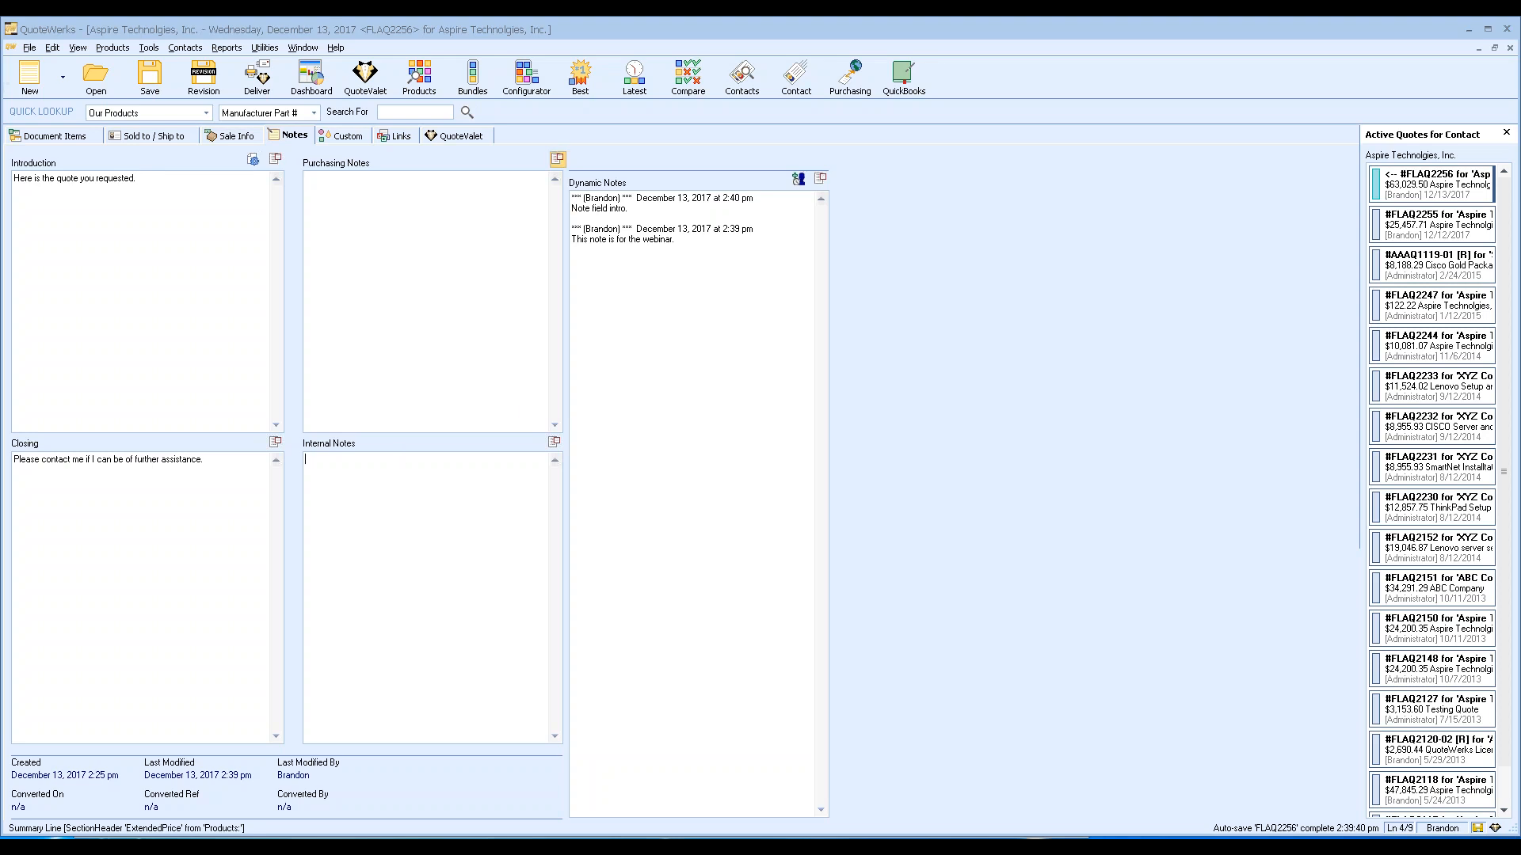
Inspect the introduction's insertable field list and enlarged editor without changing anything.
left_click(253, 160)
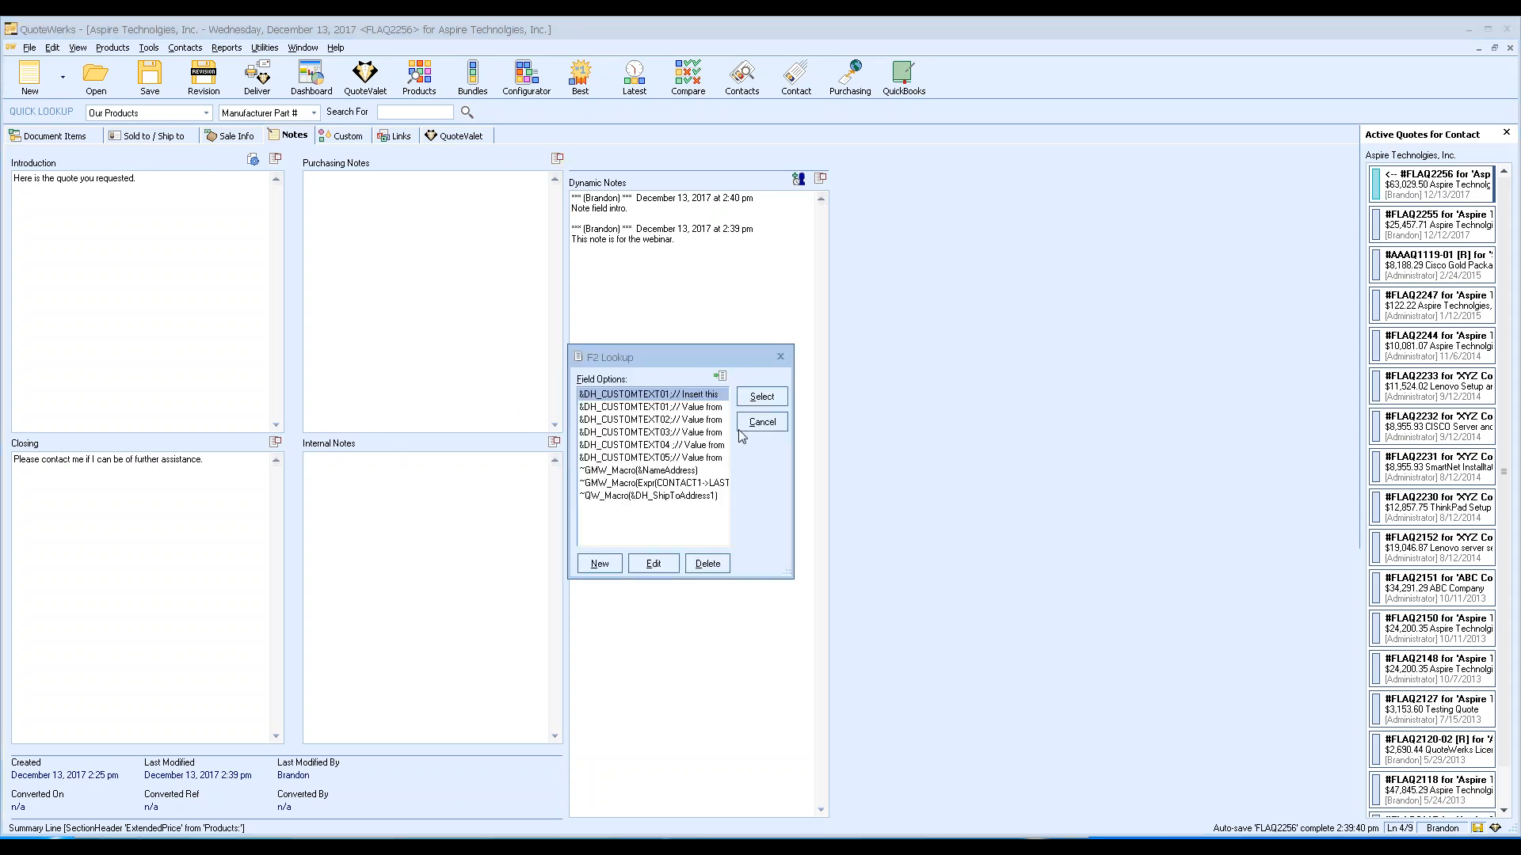
left_click(760, 421)
left_click(276, 161)
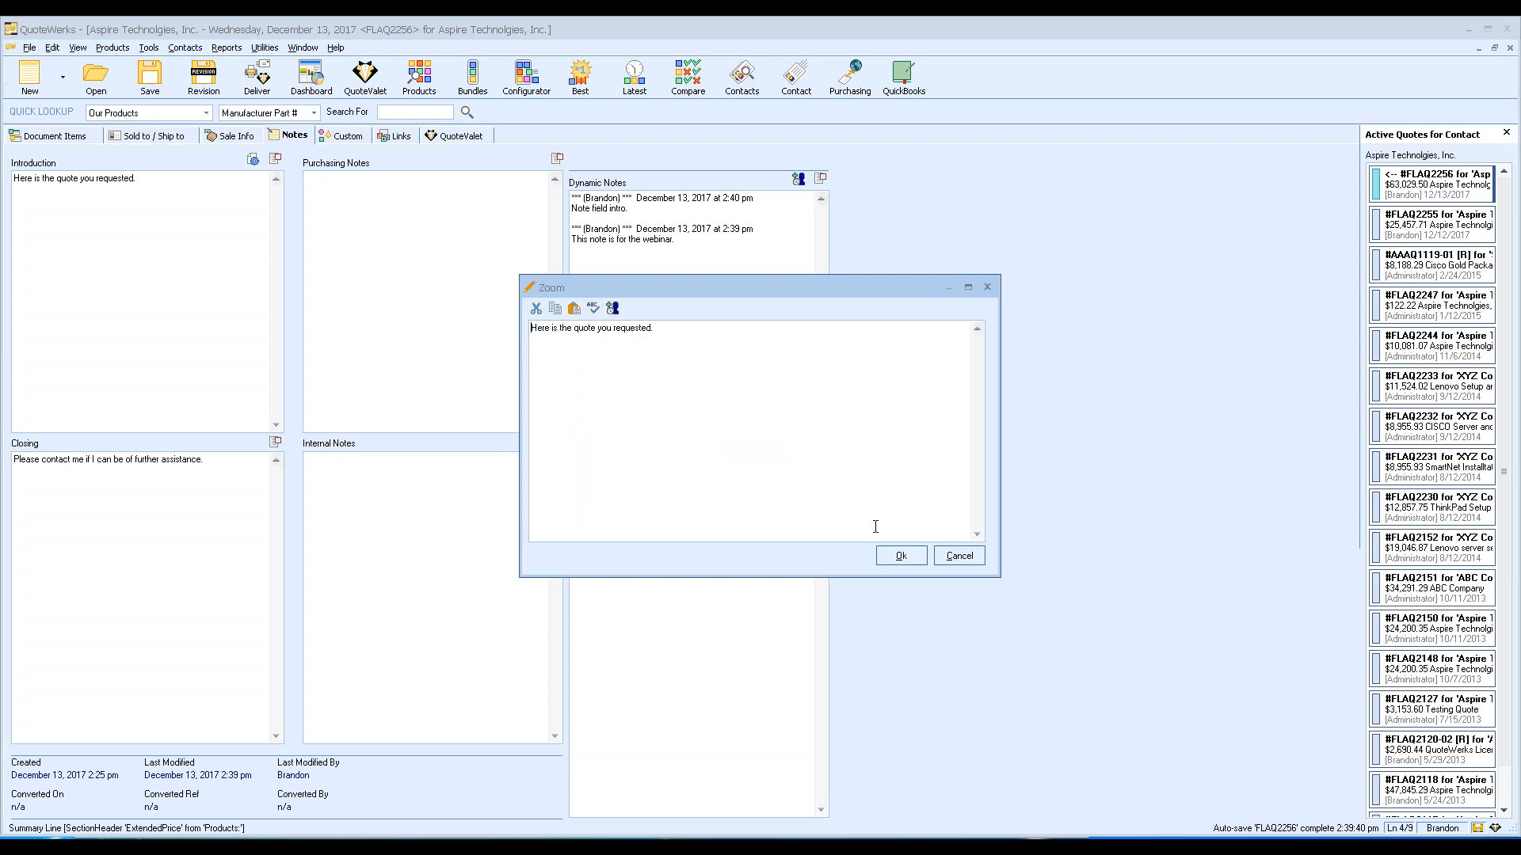
left_click(960, 556)
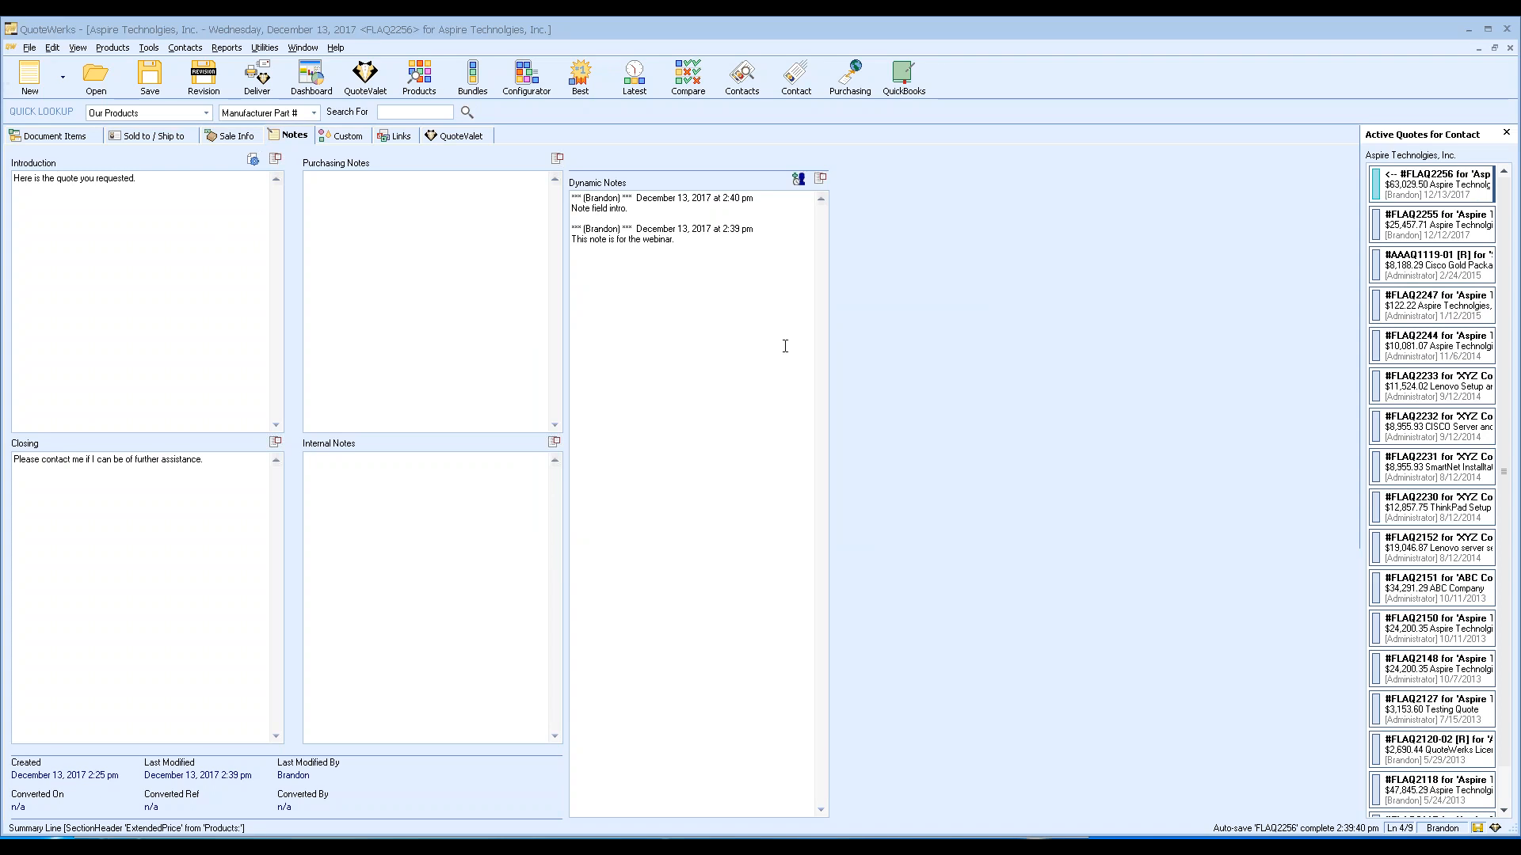
Review the two Dynamic Notes entries, then return to the quote's item grid.
left_click_drag(587, 190, 571, 195)
left_click(651, 204)
left_click(627, 217)
left_click(643, 209)
left_click(649, 207)
left_click(79, 136)
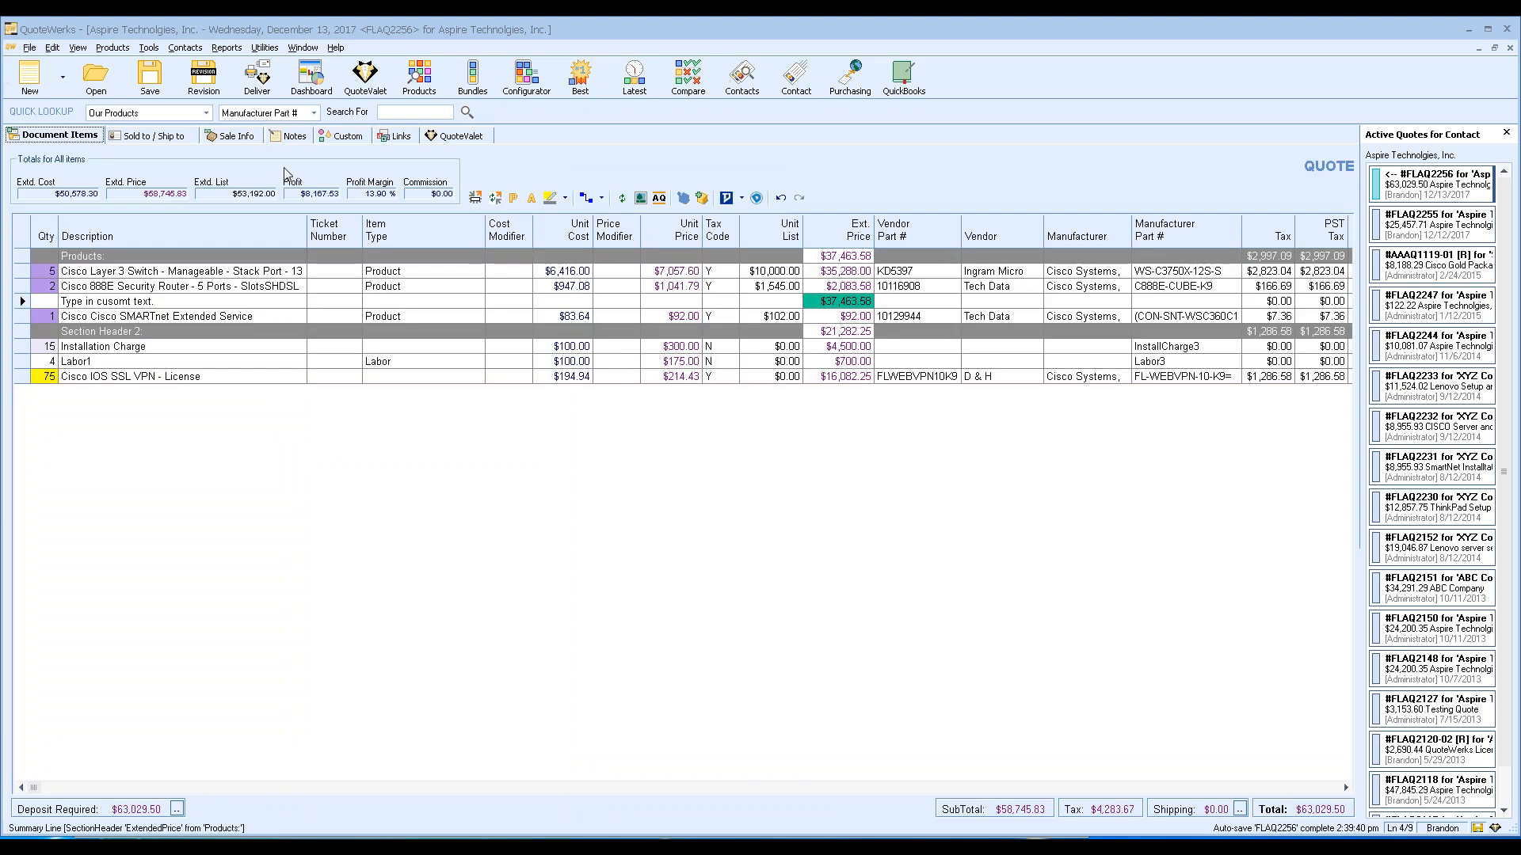
left_click(320, 73)
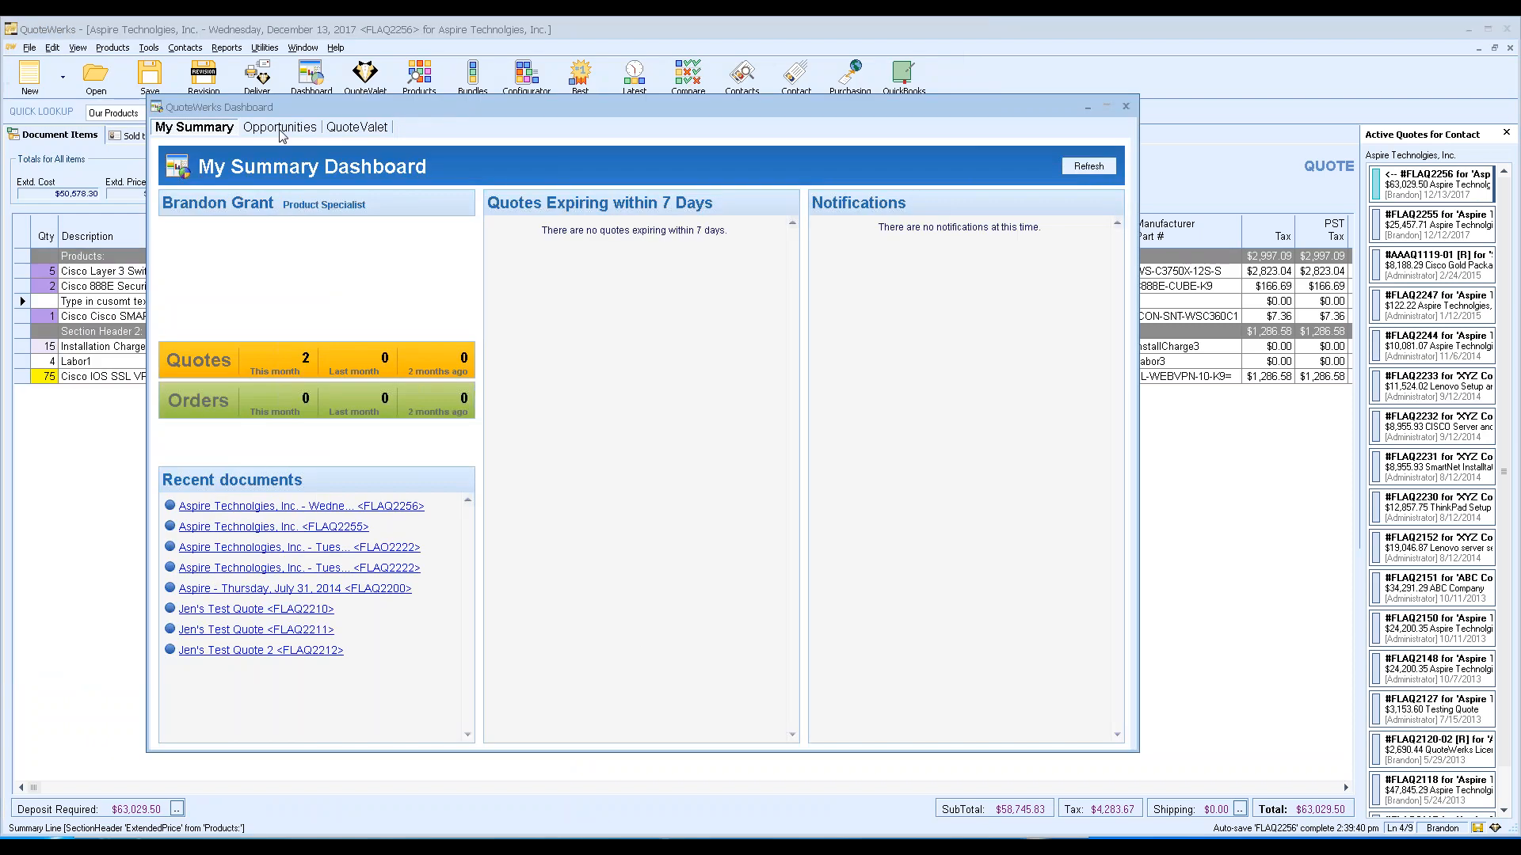
left_click(280, 128)
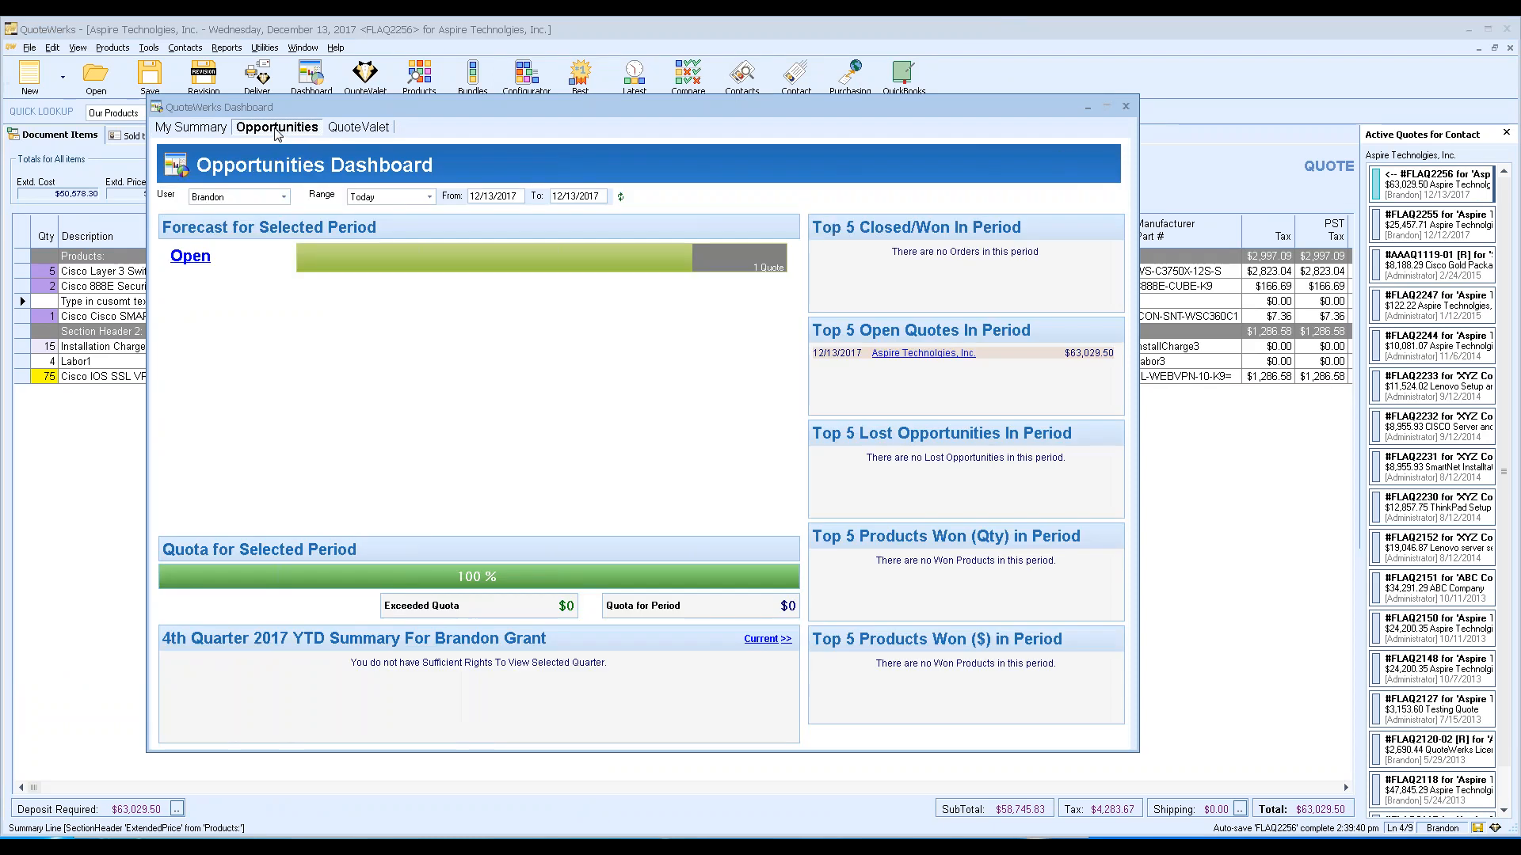
left_click(284, 196)
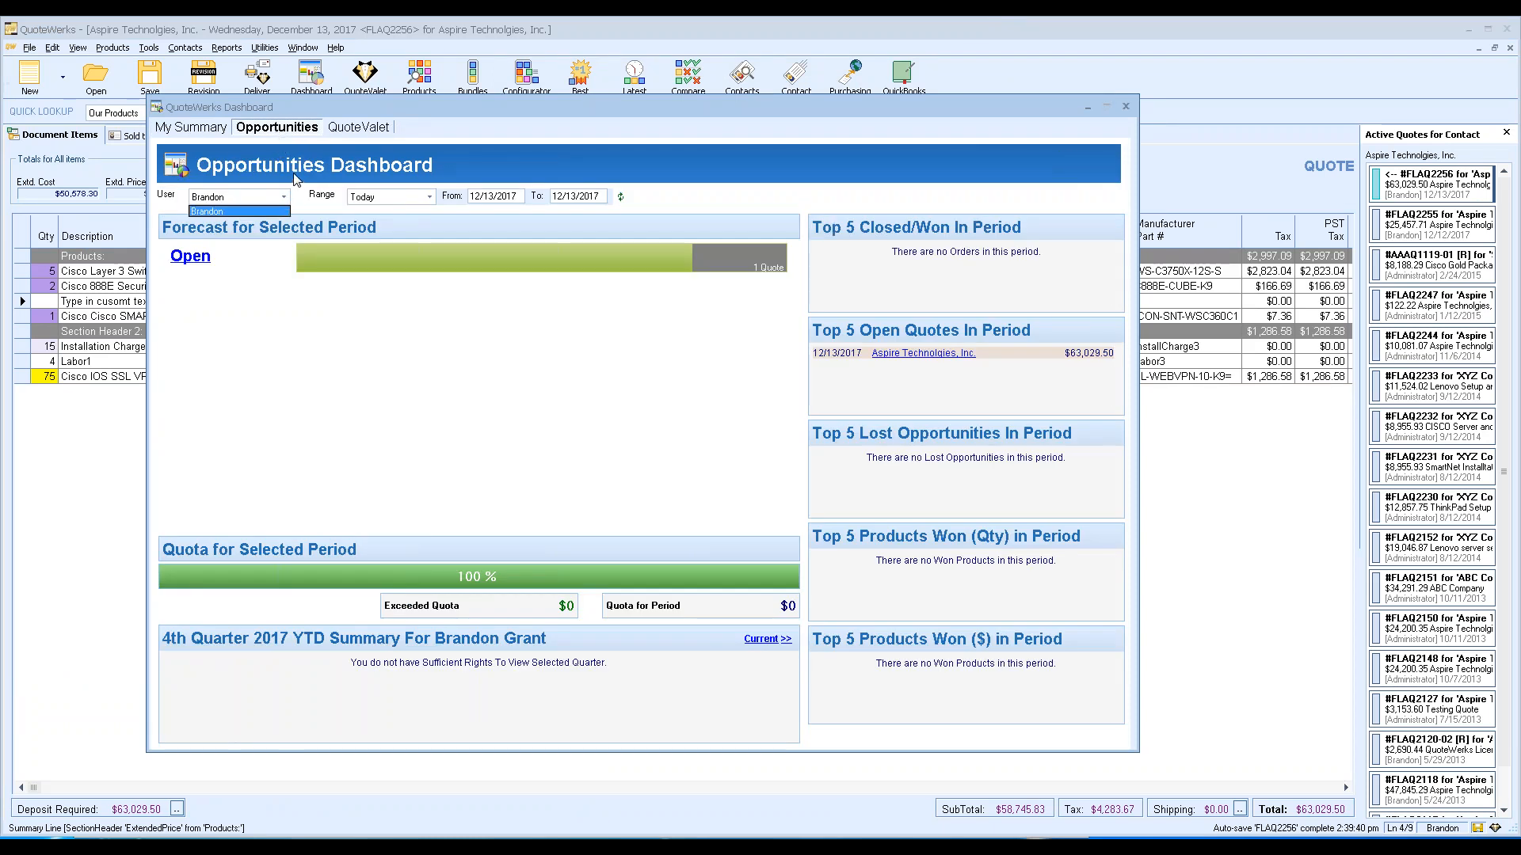
left_click(294, 172)
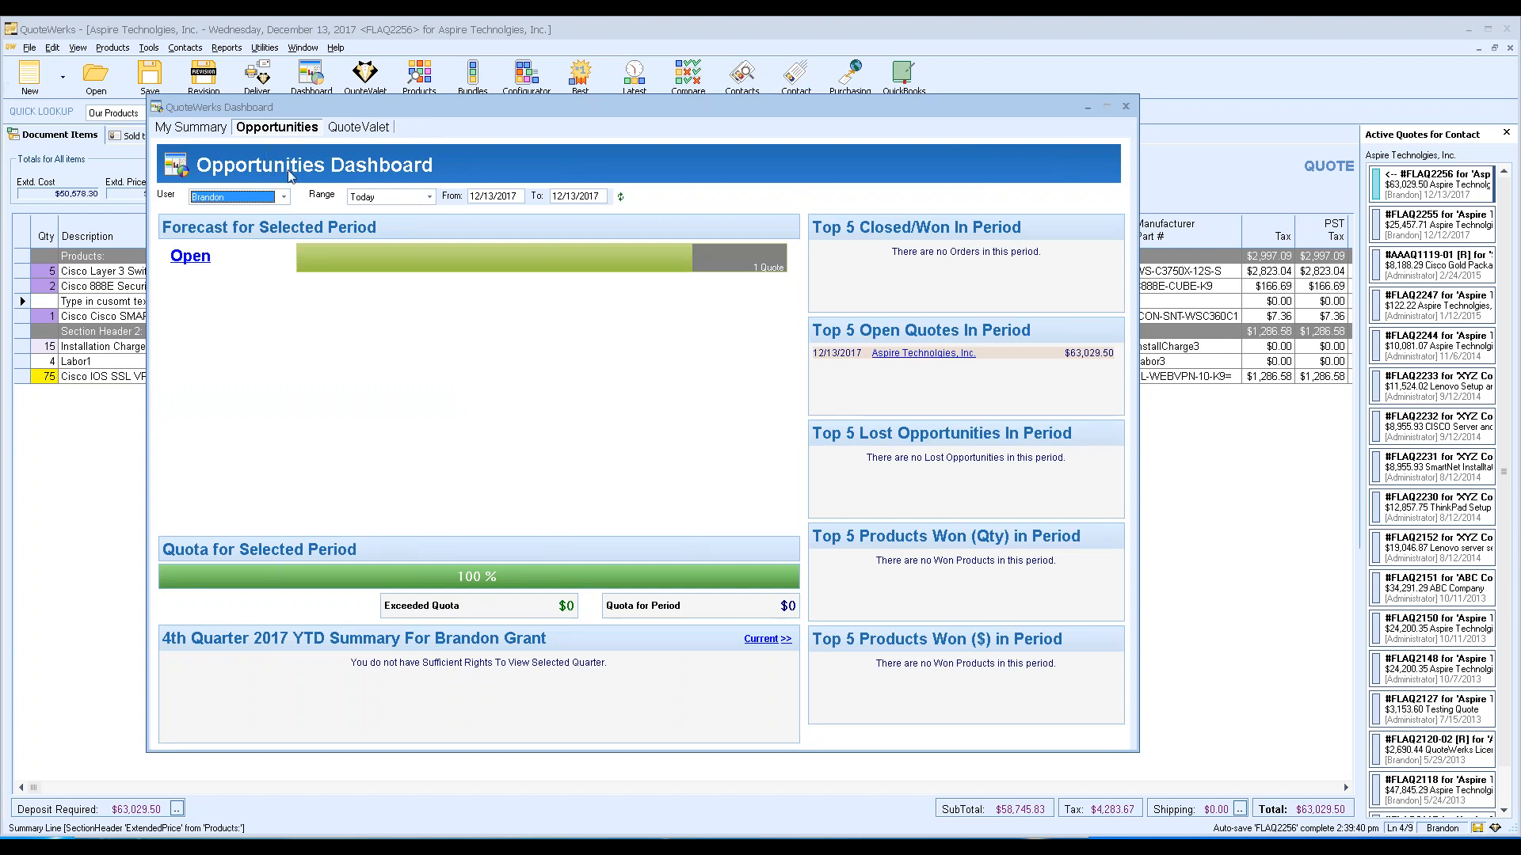
left_click(1125, 106)
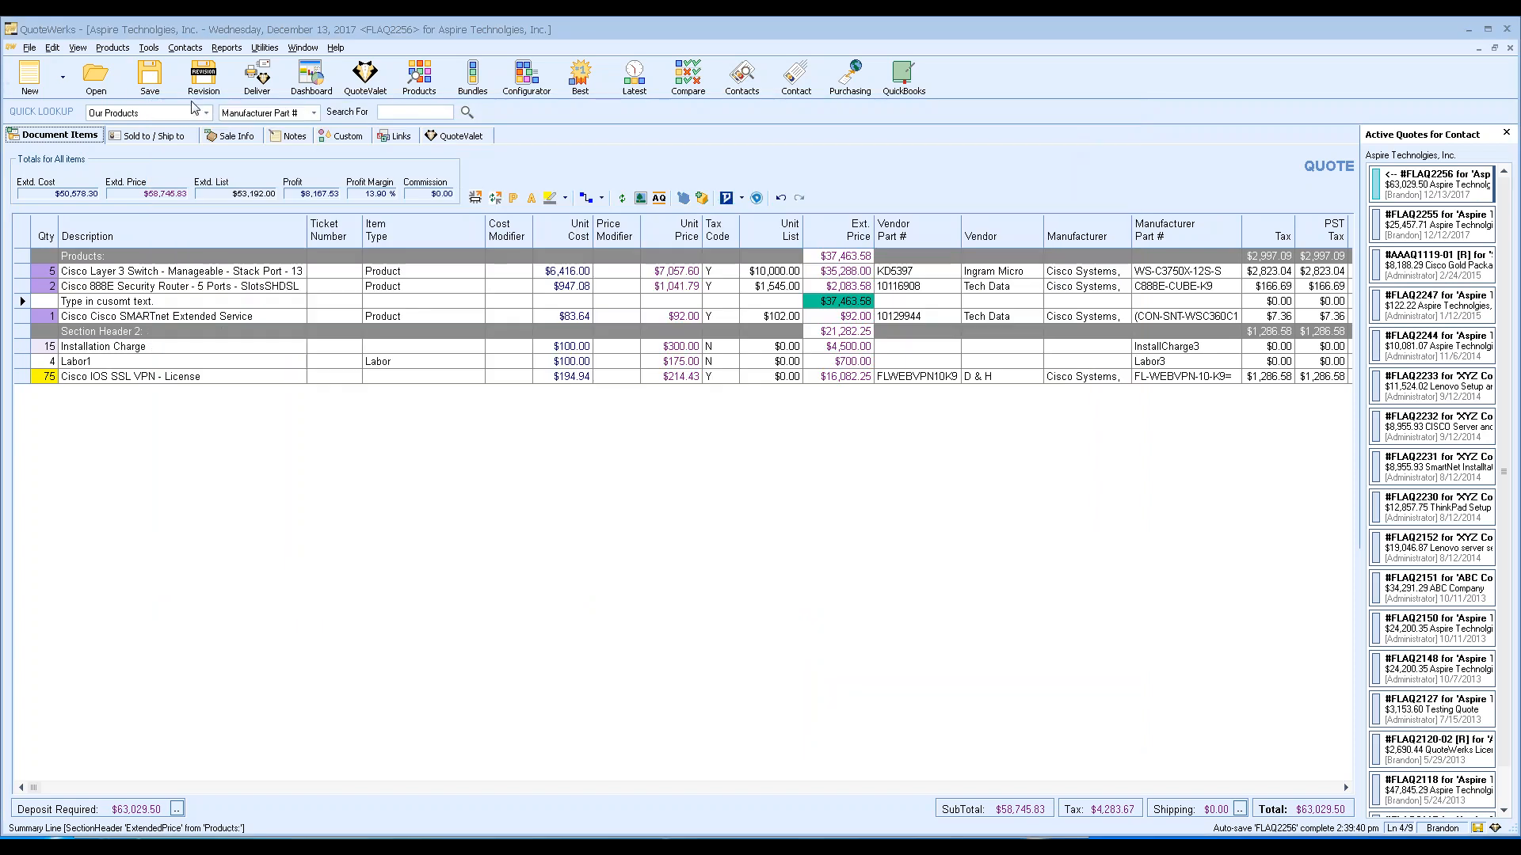
left_click(96, 75)
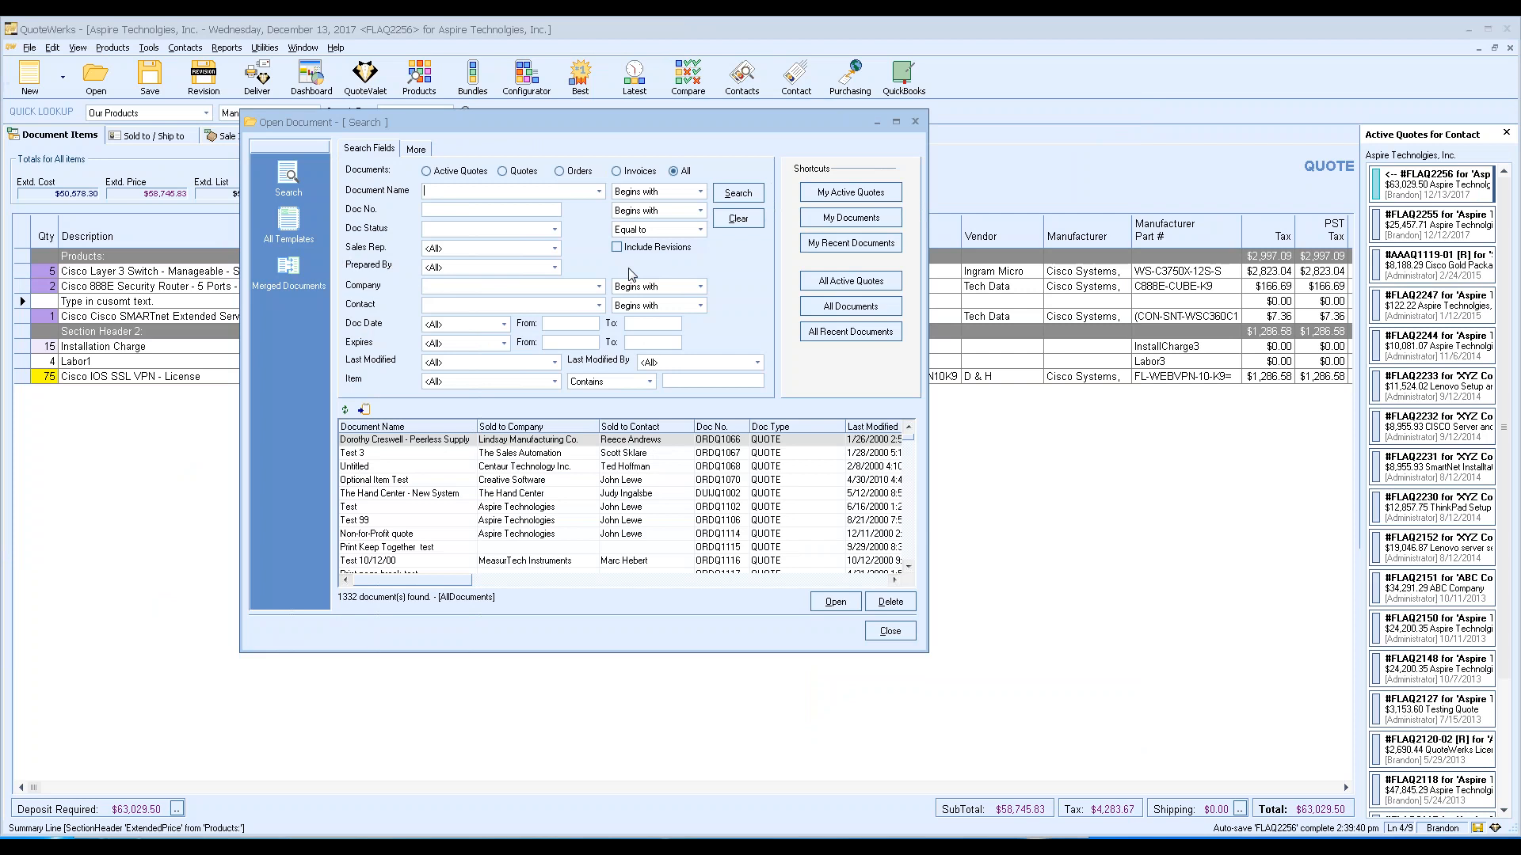
left_click(555, 266)
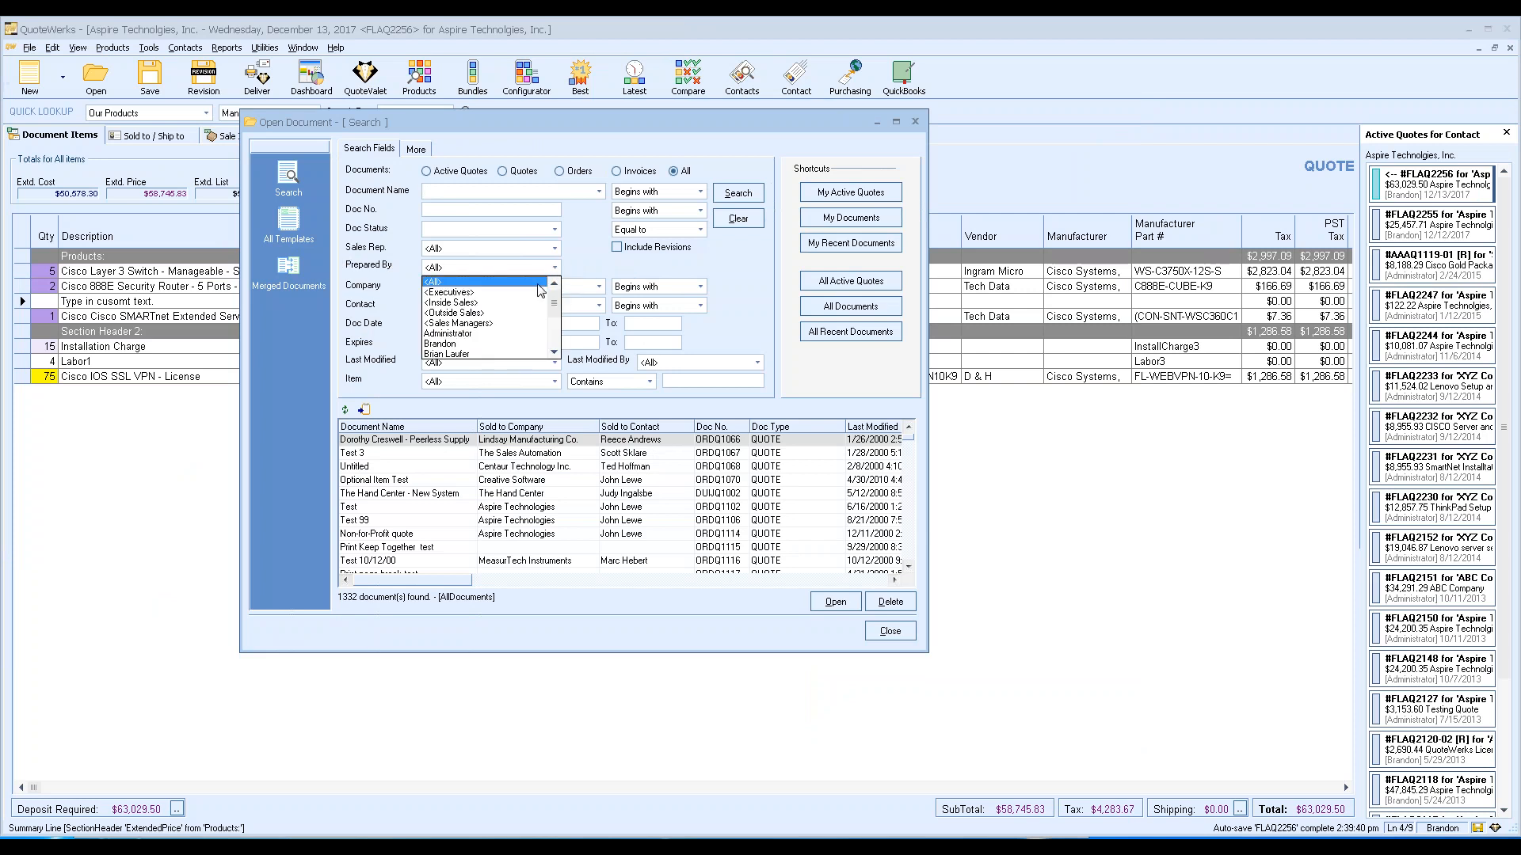
left_click(577, 264)
left_click(555, 248)
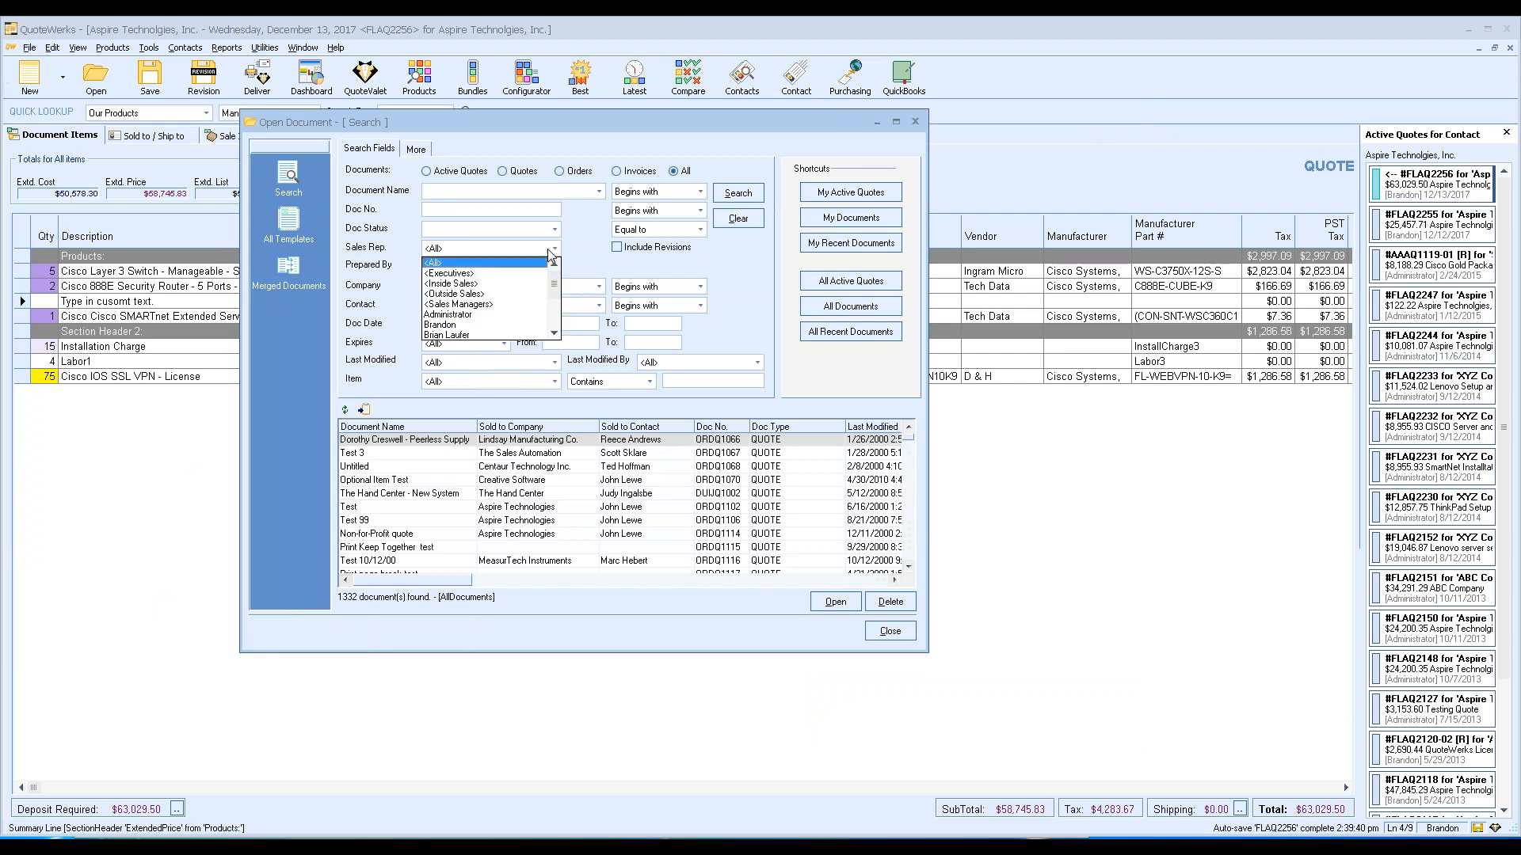
left_click(590, 262)
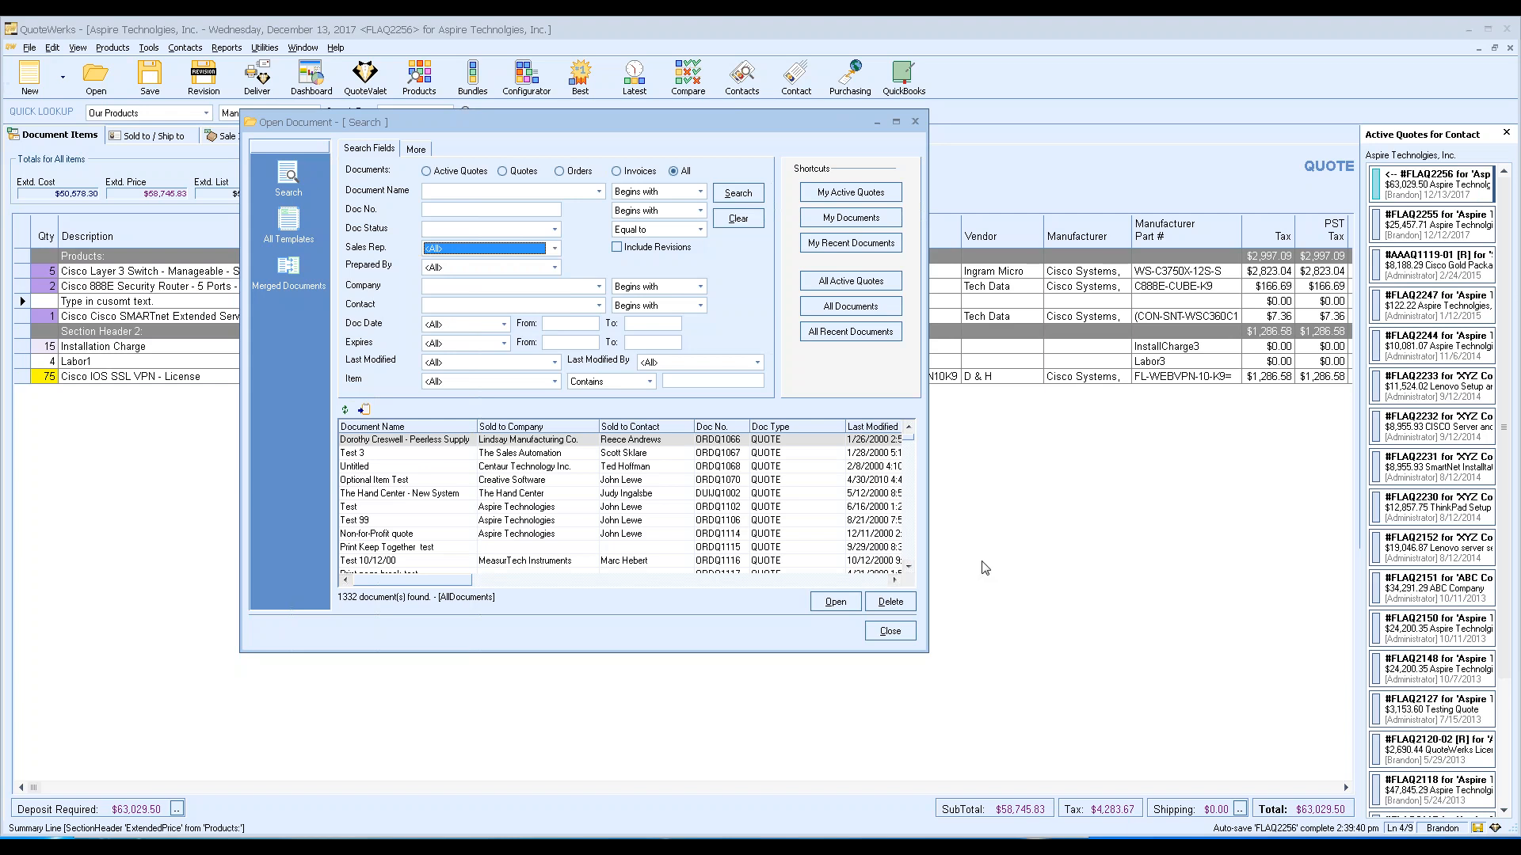
left_click(889, 631)
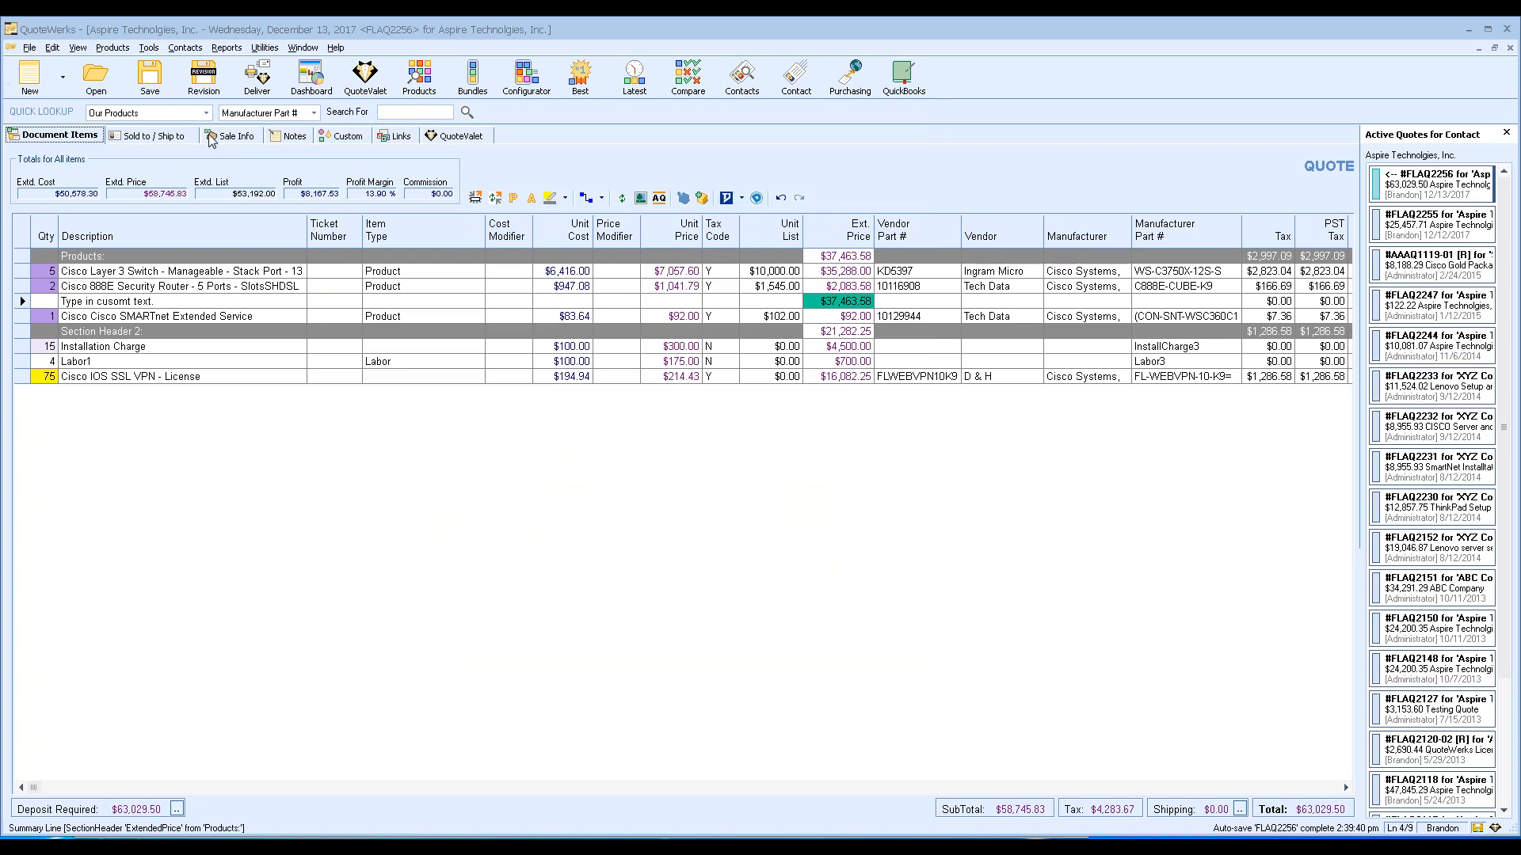
Open Customize Columns from the View menu and scroll through the column list.
left_click(77, 47)
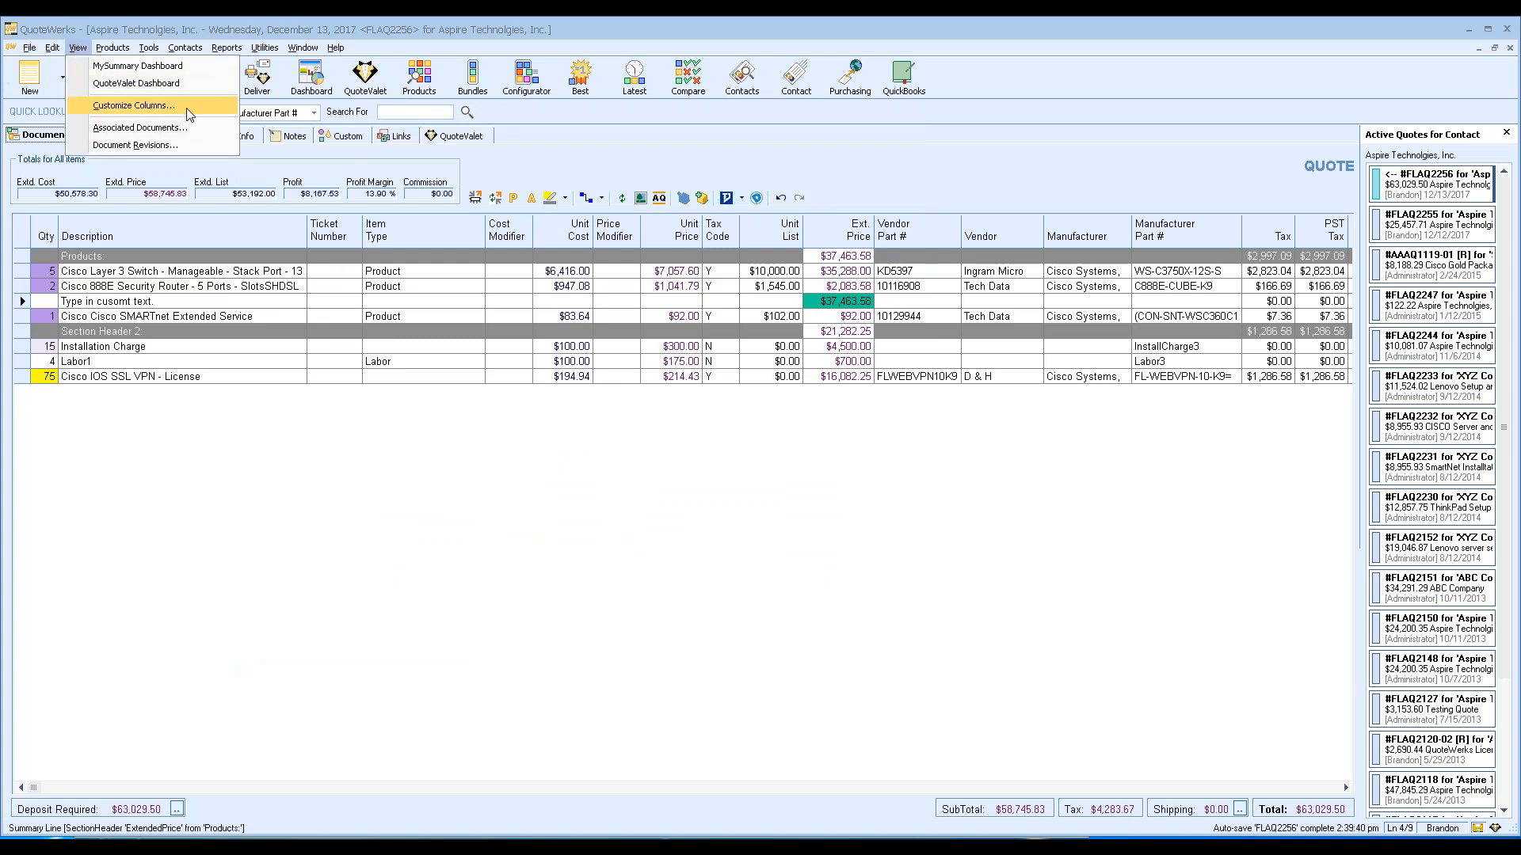
left_click(187, 107)
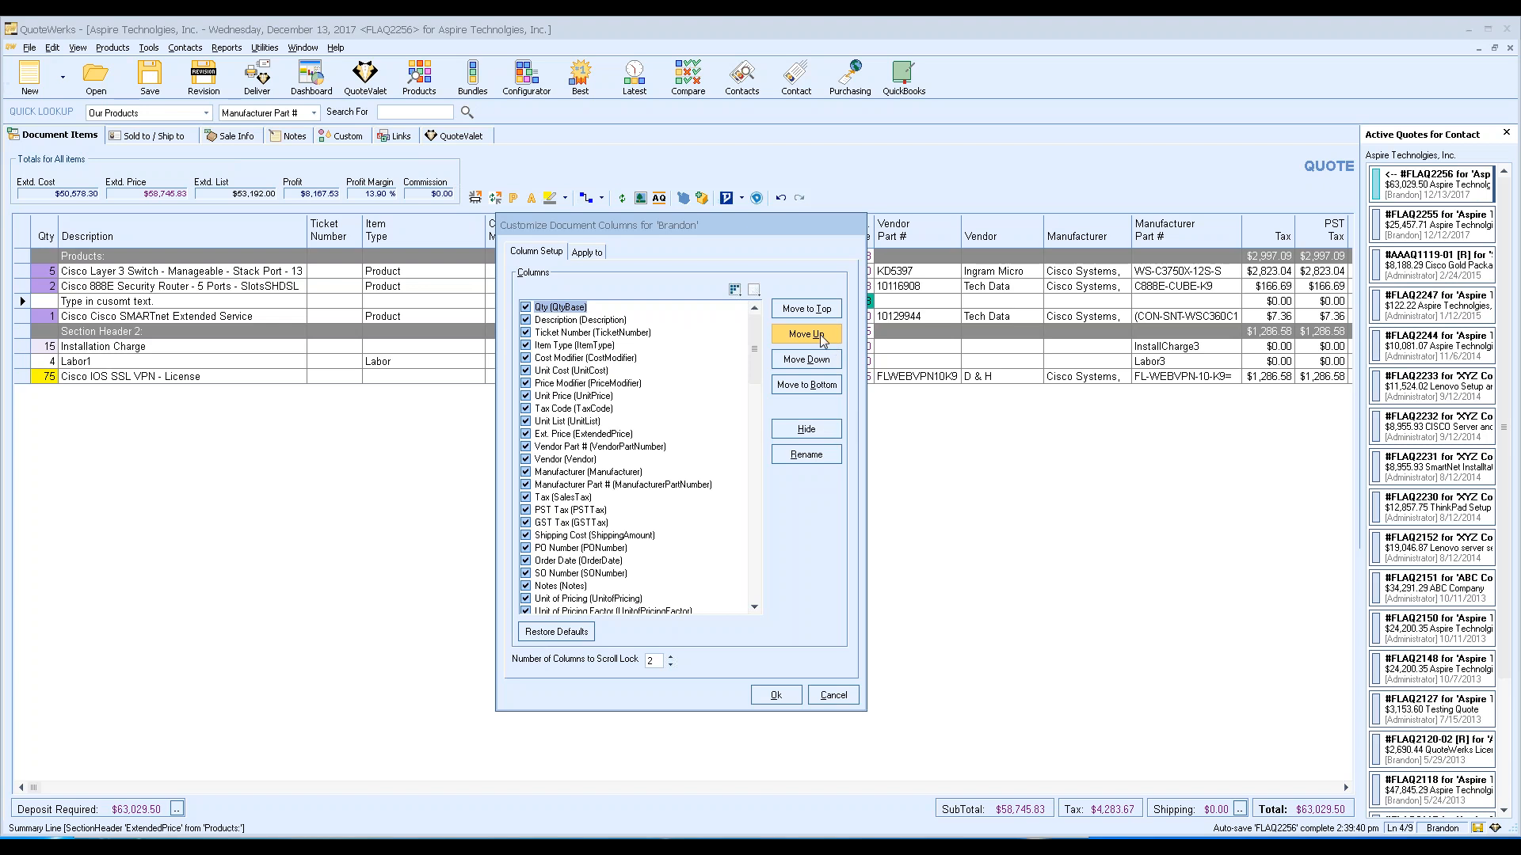
left_click_drag(755, 334, 754, 510)
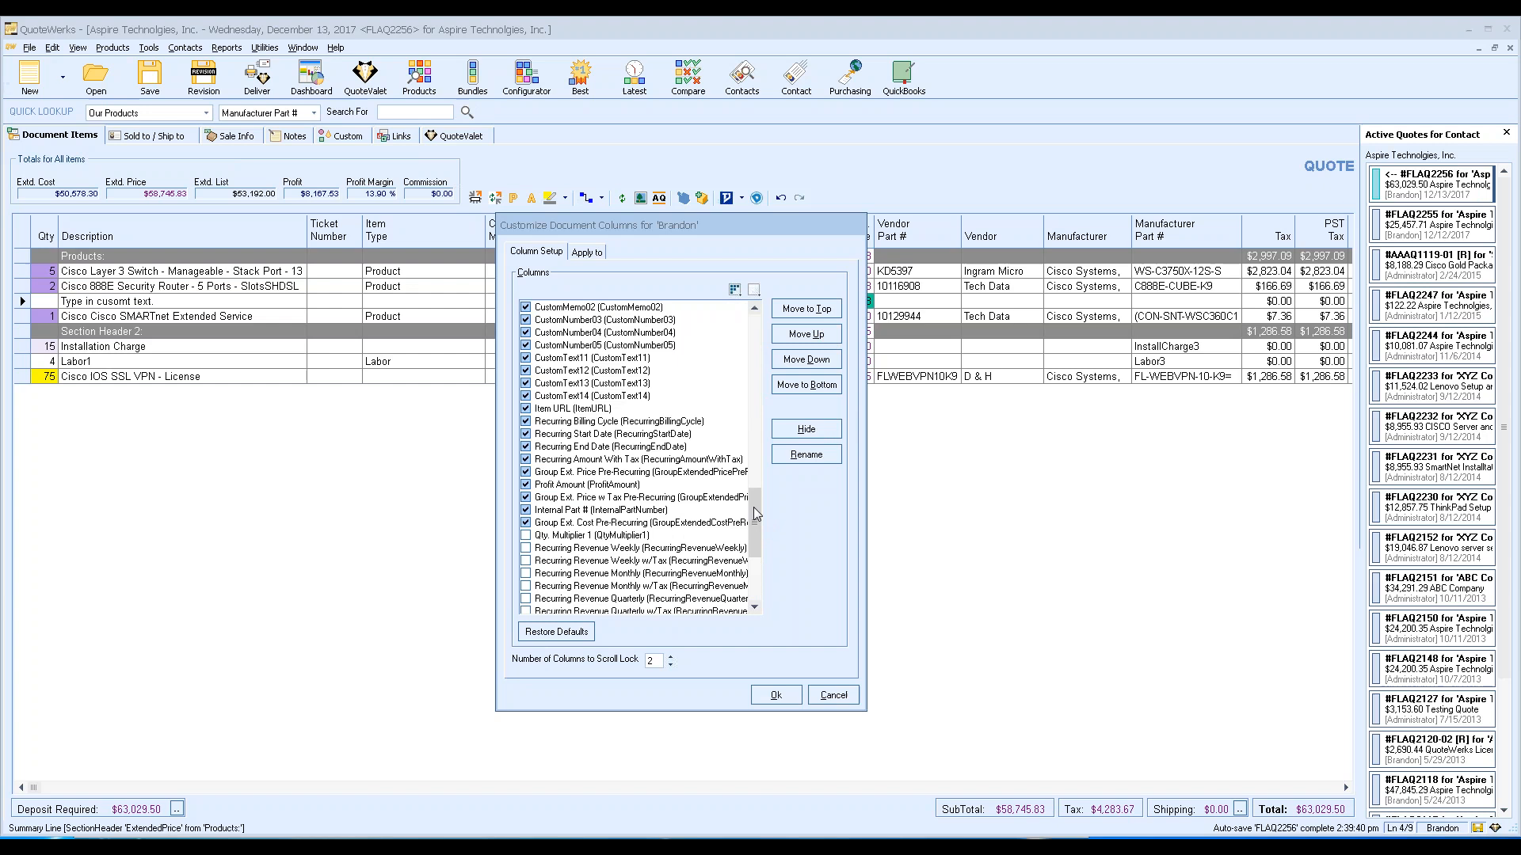
Select the Profit Amount column, scroll the list, and cancel without changing any columns.
left_click(590, 486)
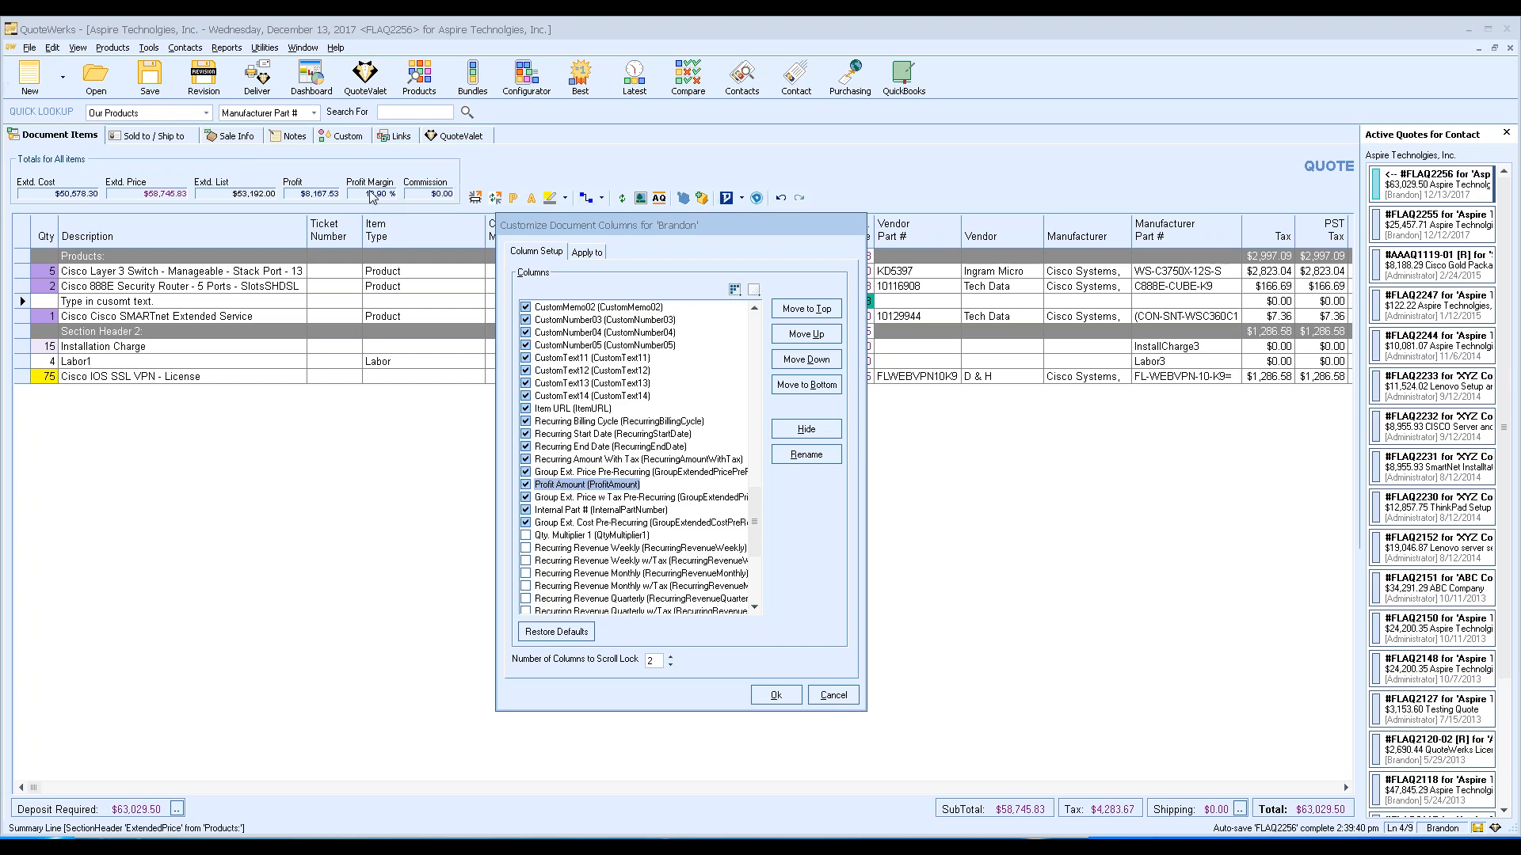
left_click_drag(759, 530, 764, 586)
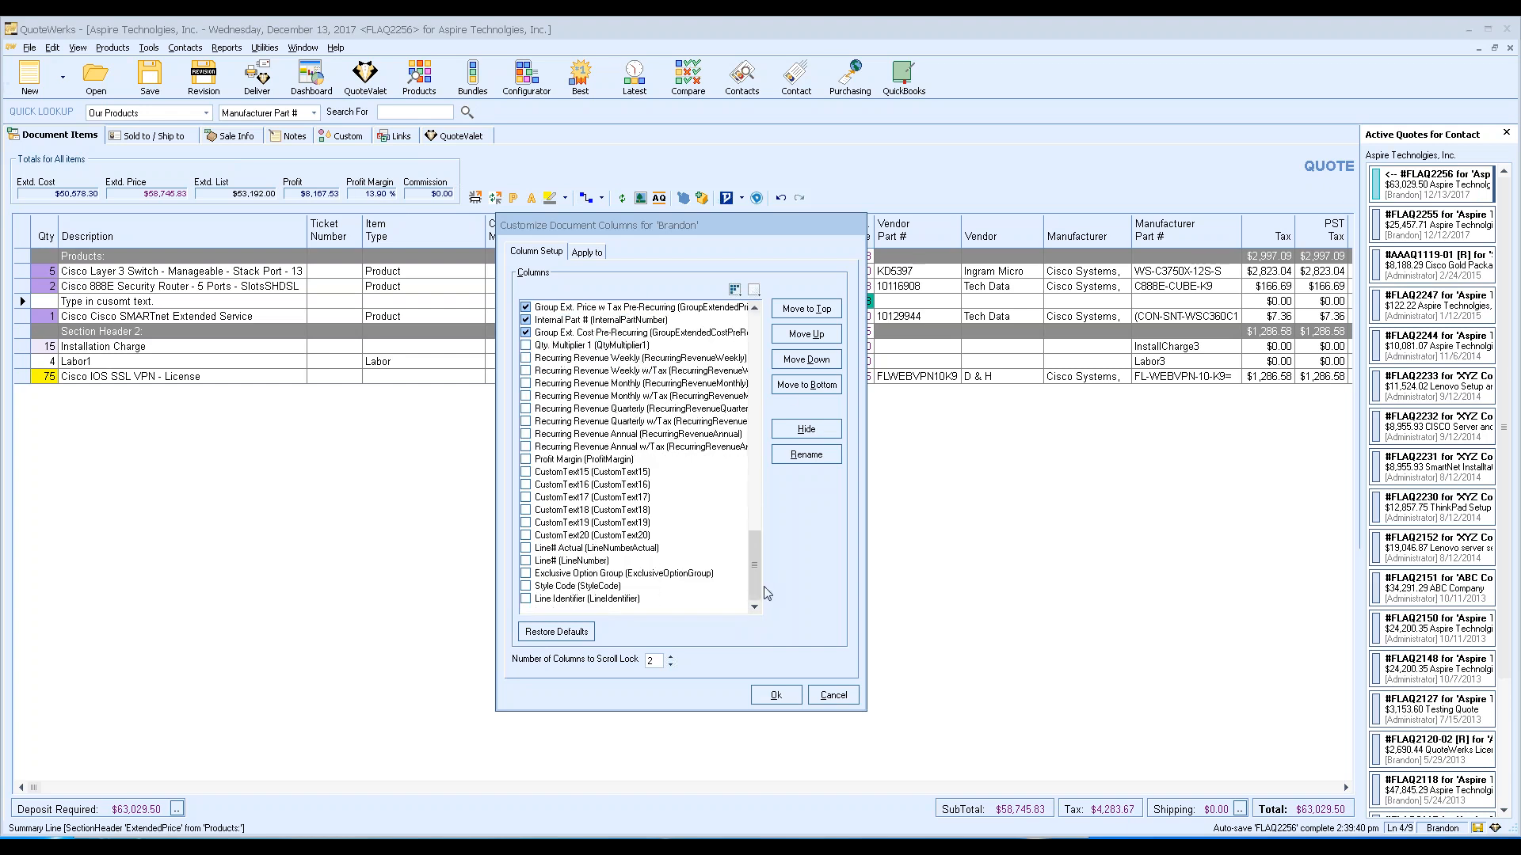
left_click_drag(764, 586, 747, 243)
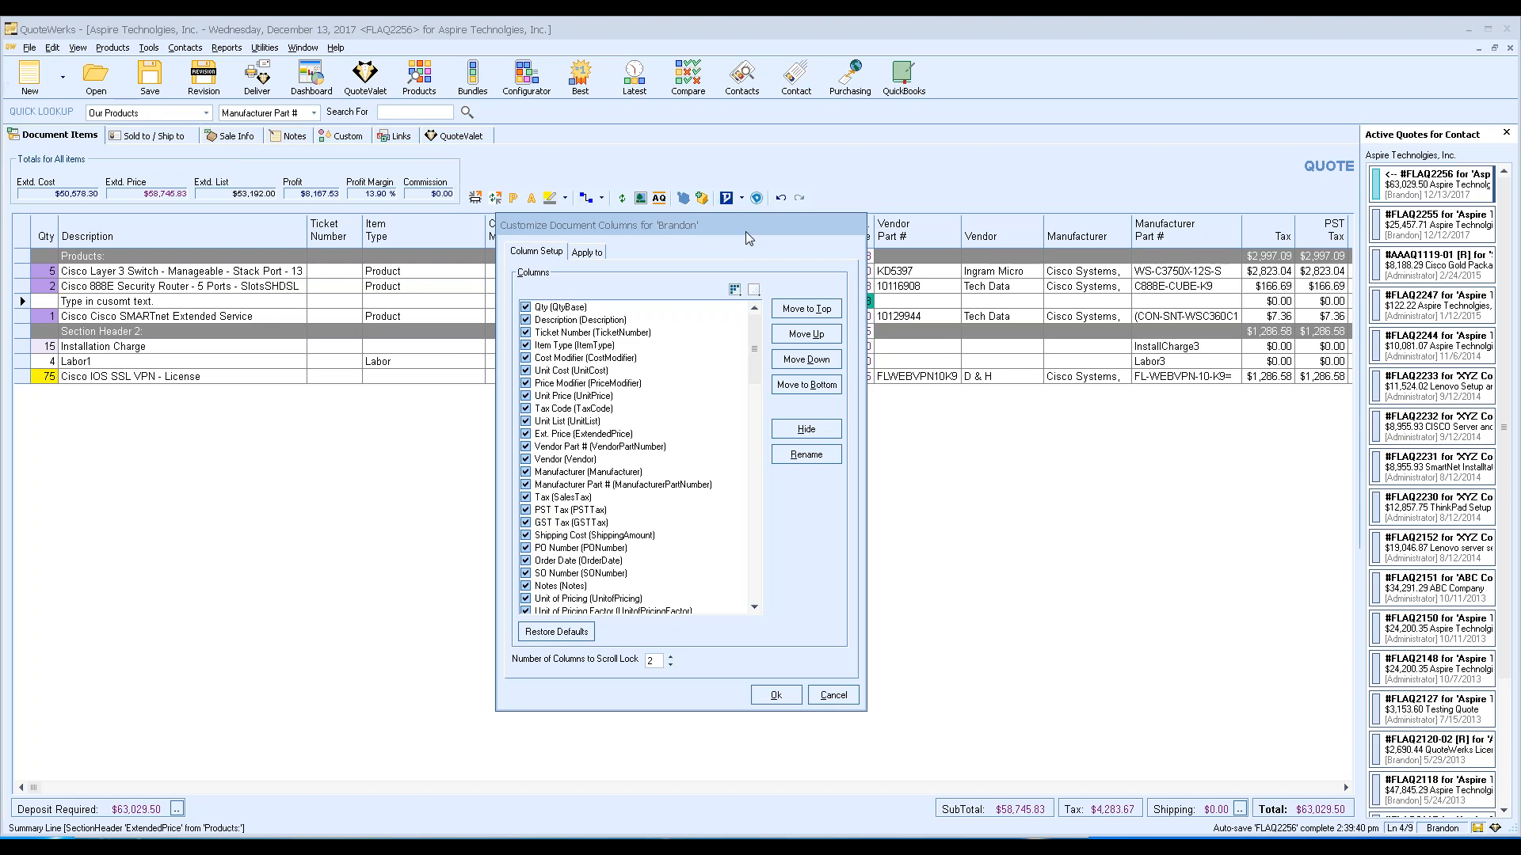
left_click(833, 694)
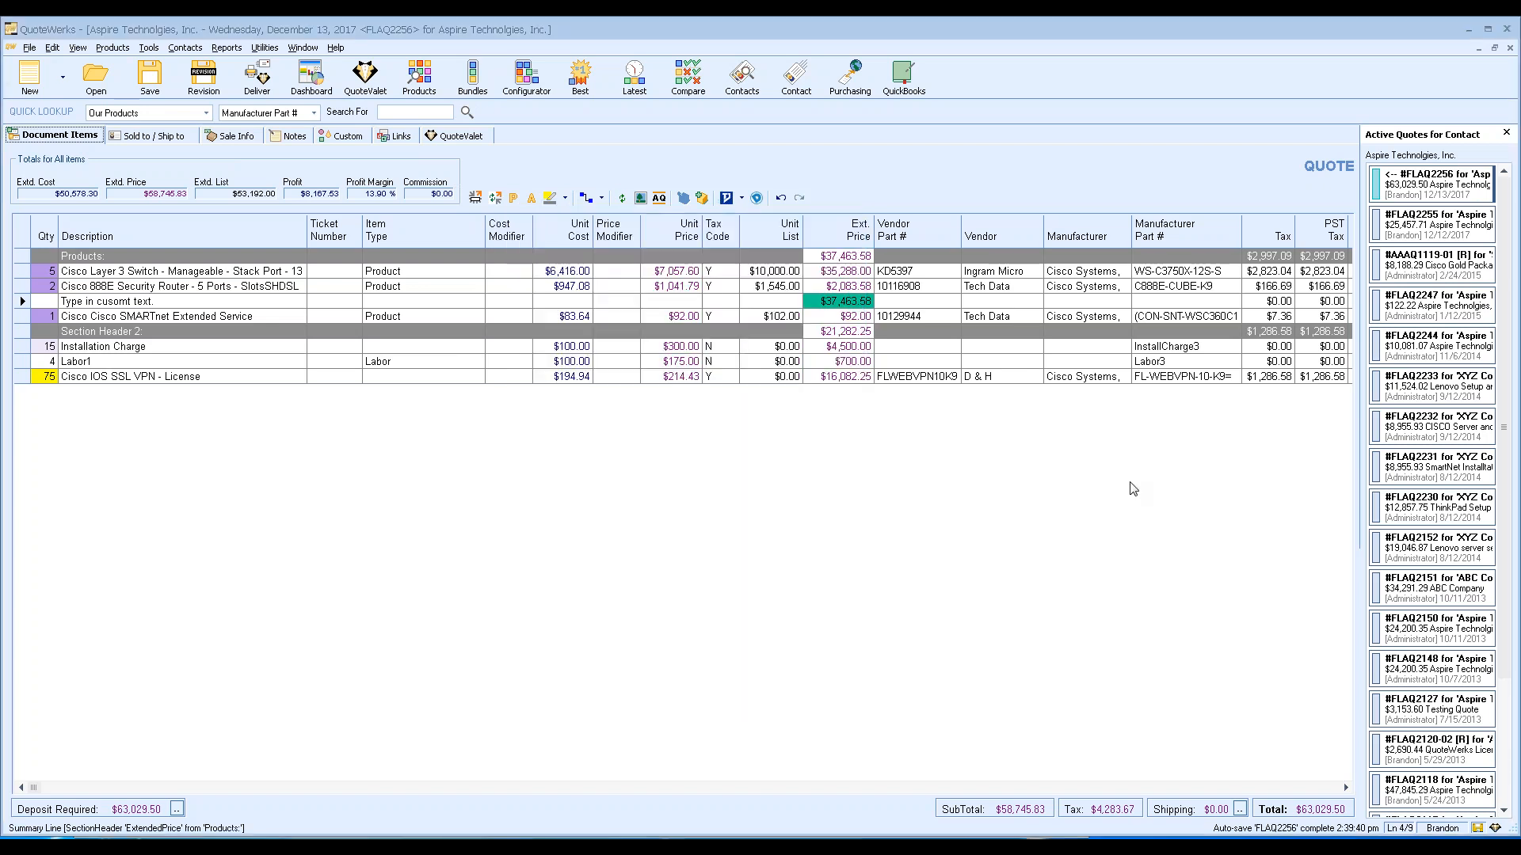